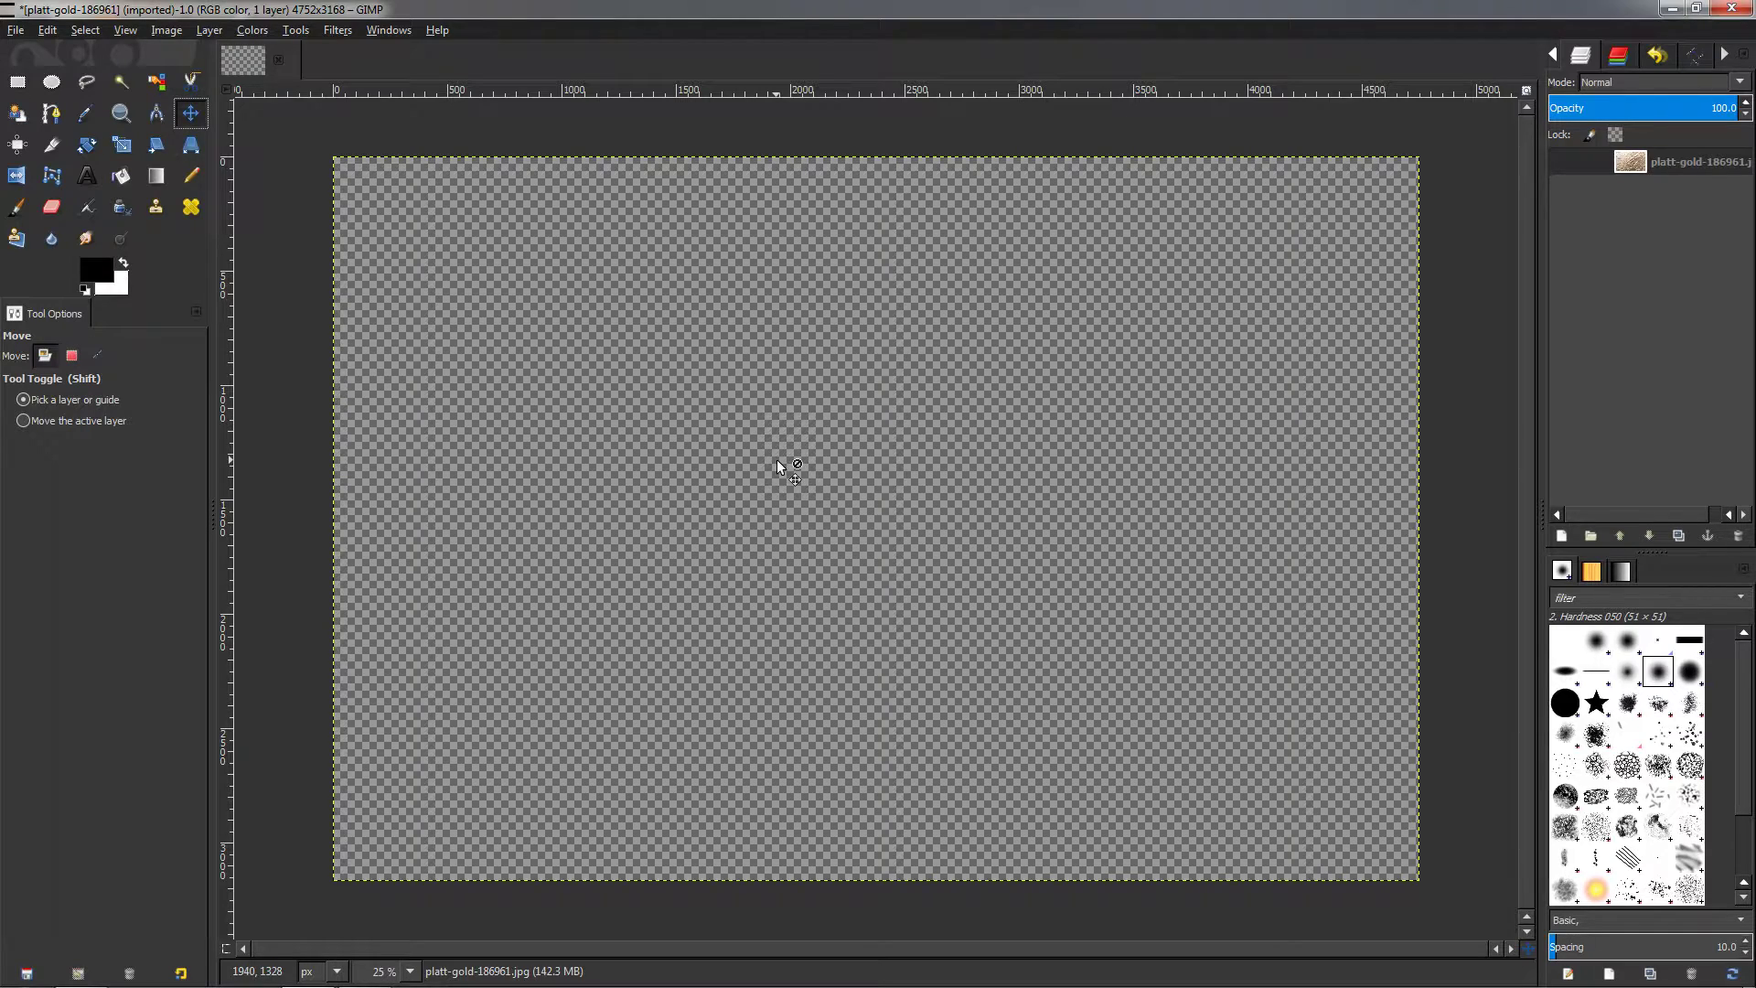
- Turn on visibility of the platt-gold foil layer in the Layers panel
left_click(1564, 162)
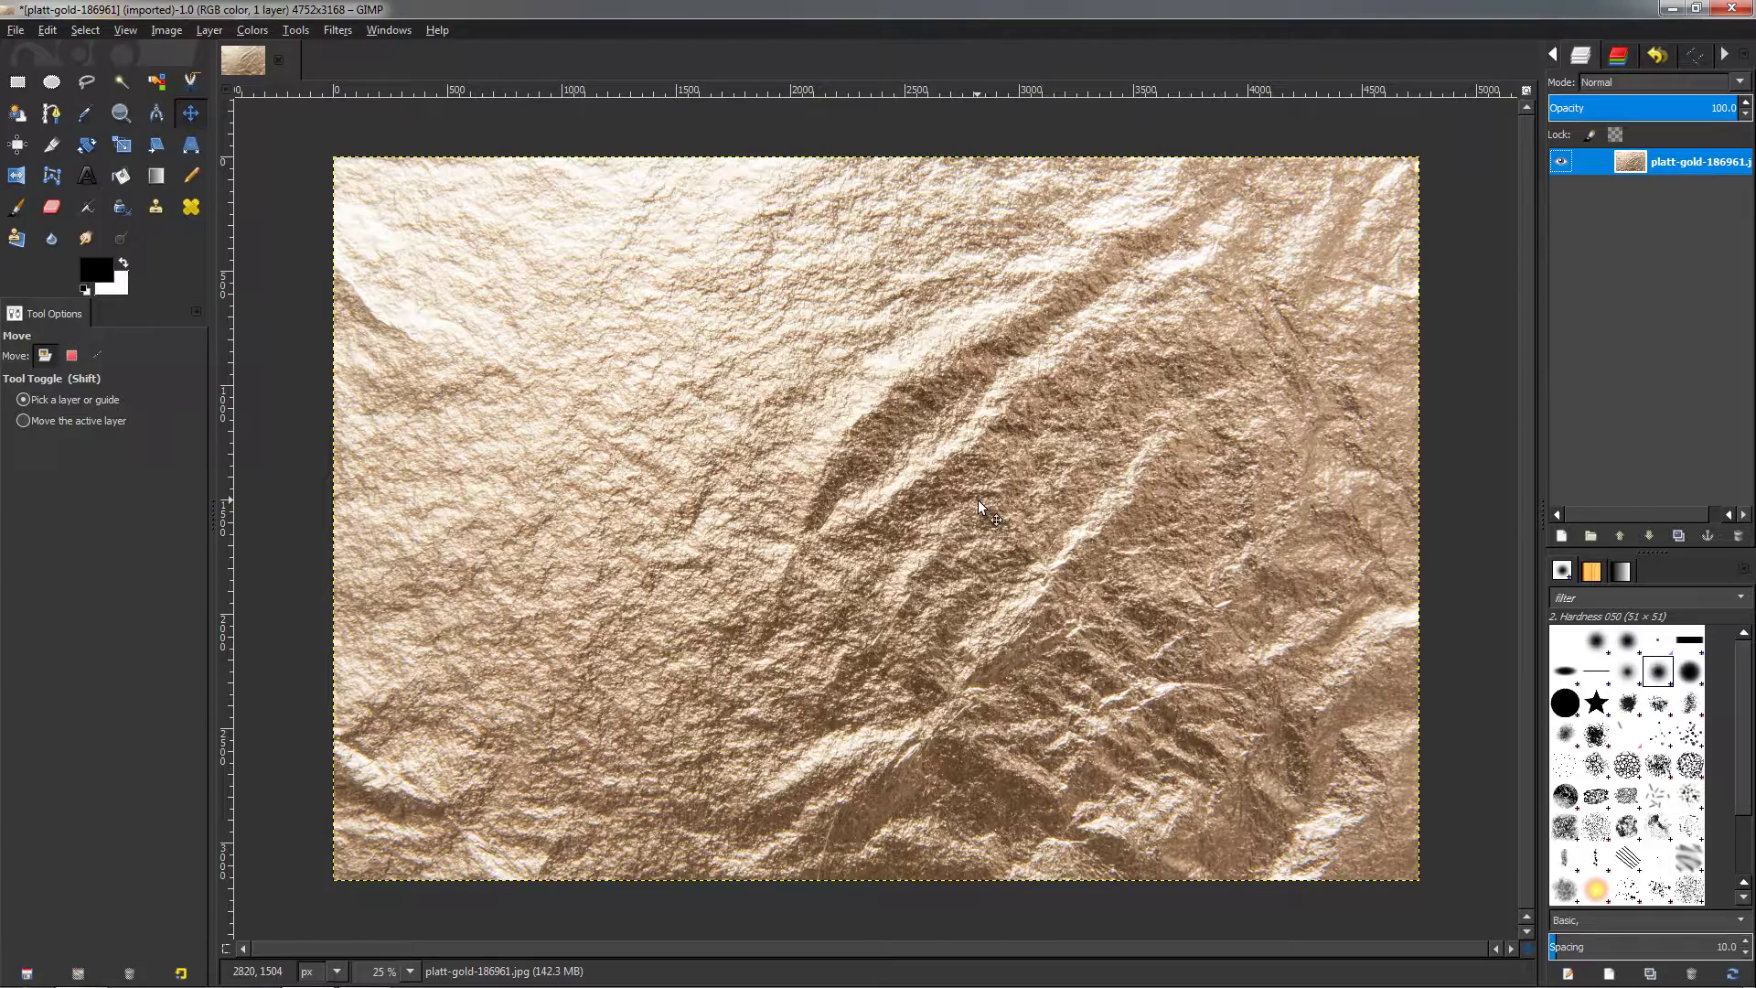
- Duplicate the platt-gold layer and fill the lower copy with the black foreground colour
left_click(1670, 536)
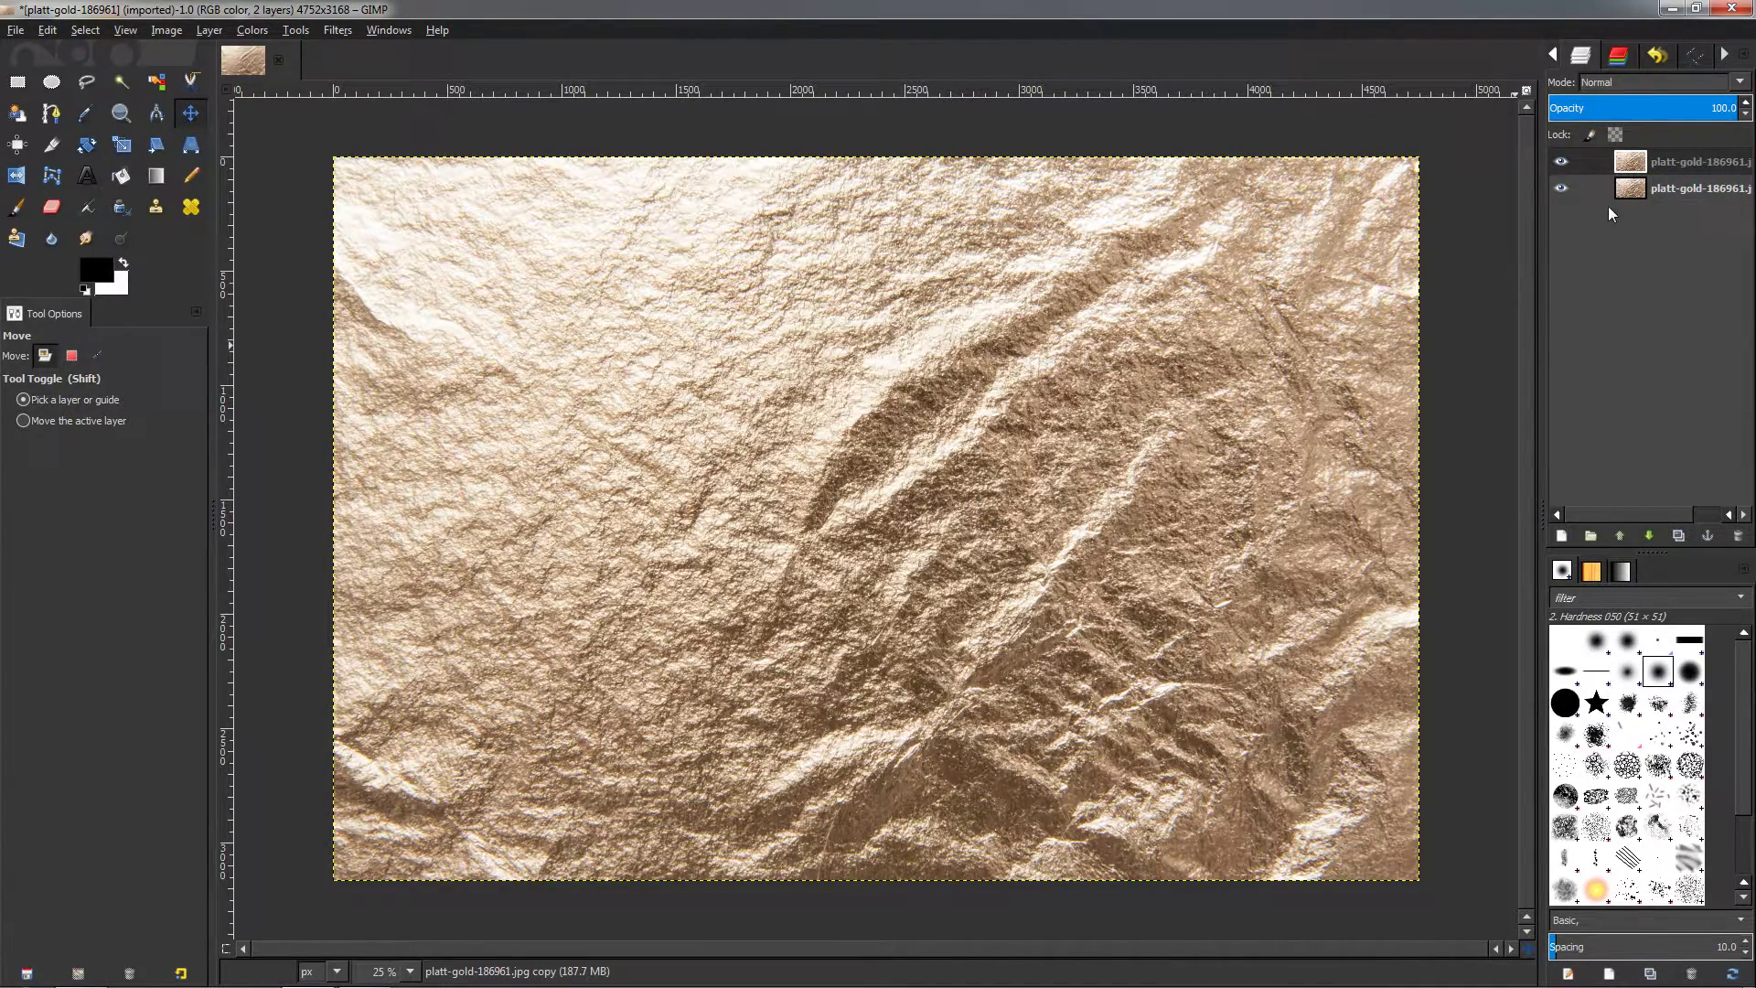
left_click(1633, 189)
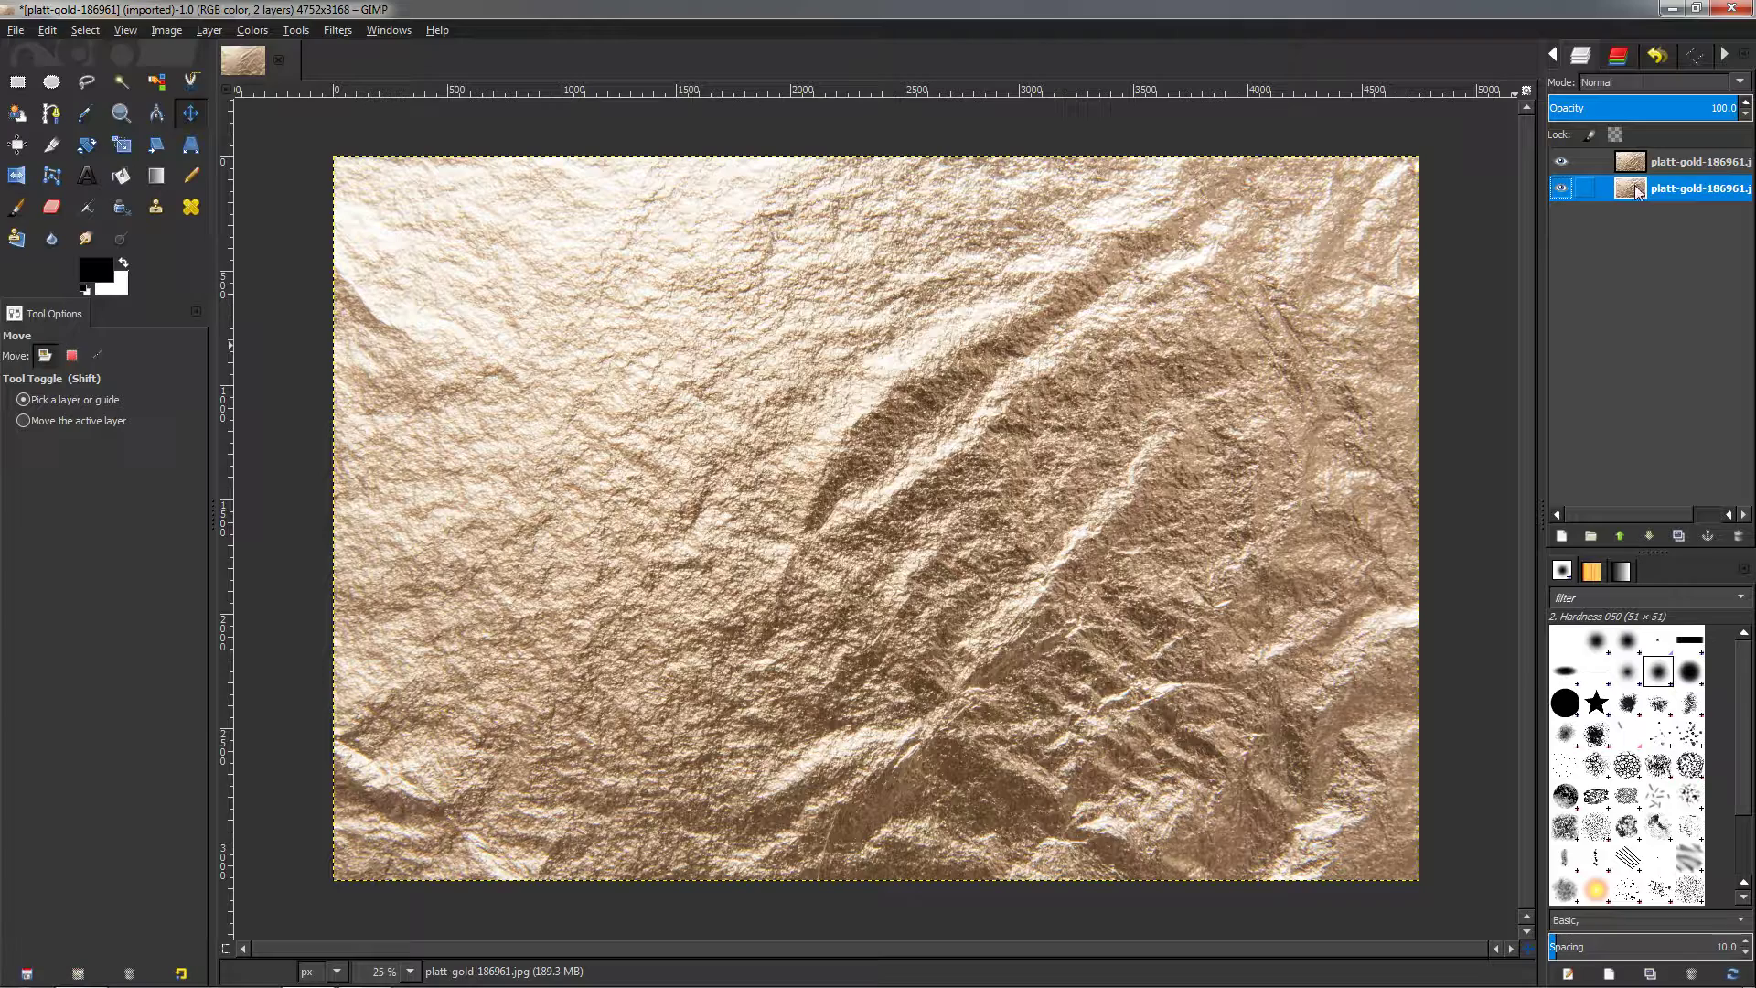
left_click(48, 31)
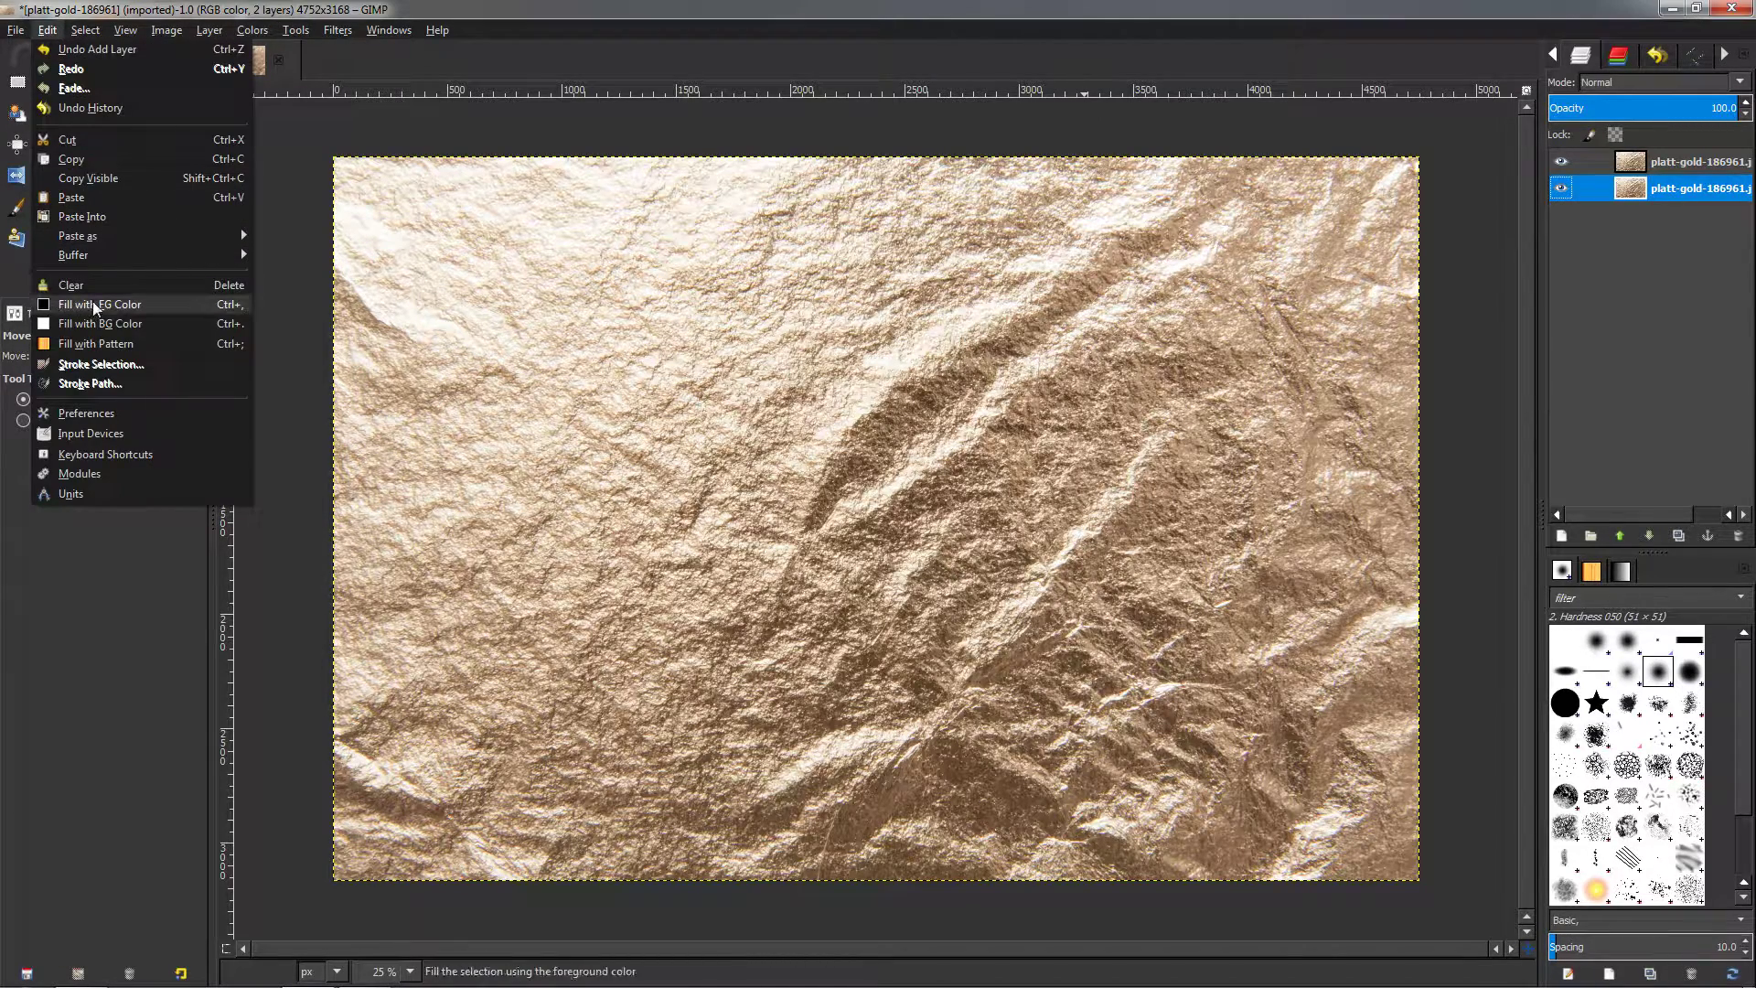
left_click(123, 304)
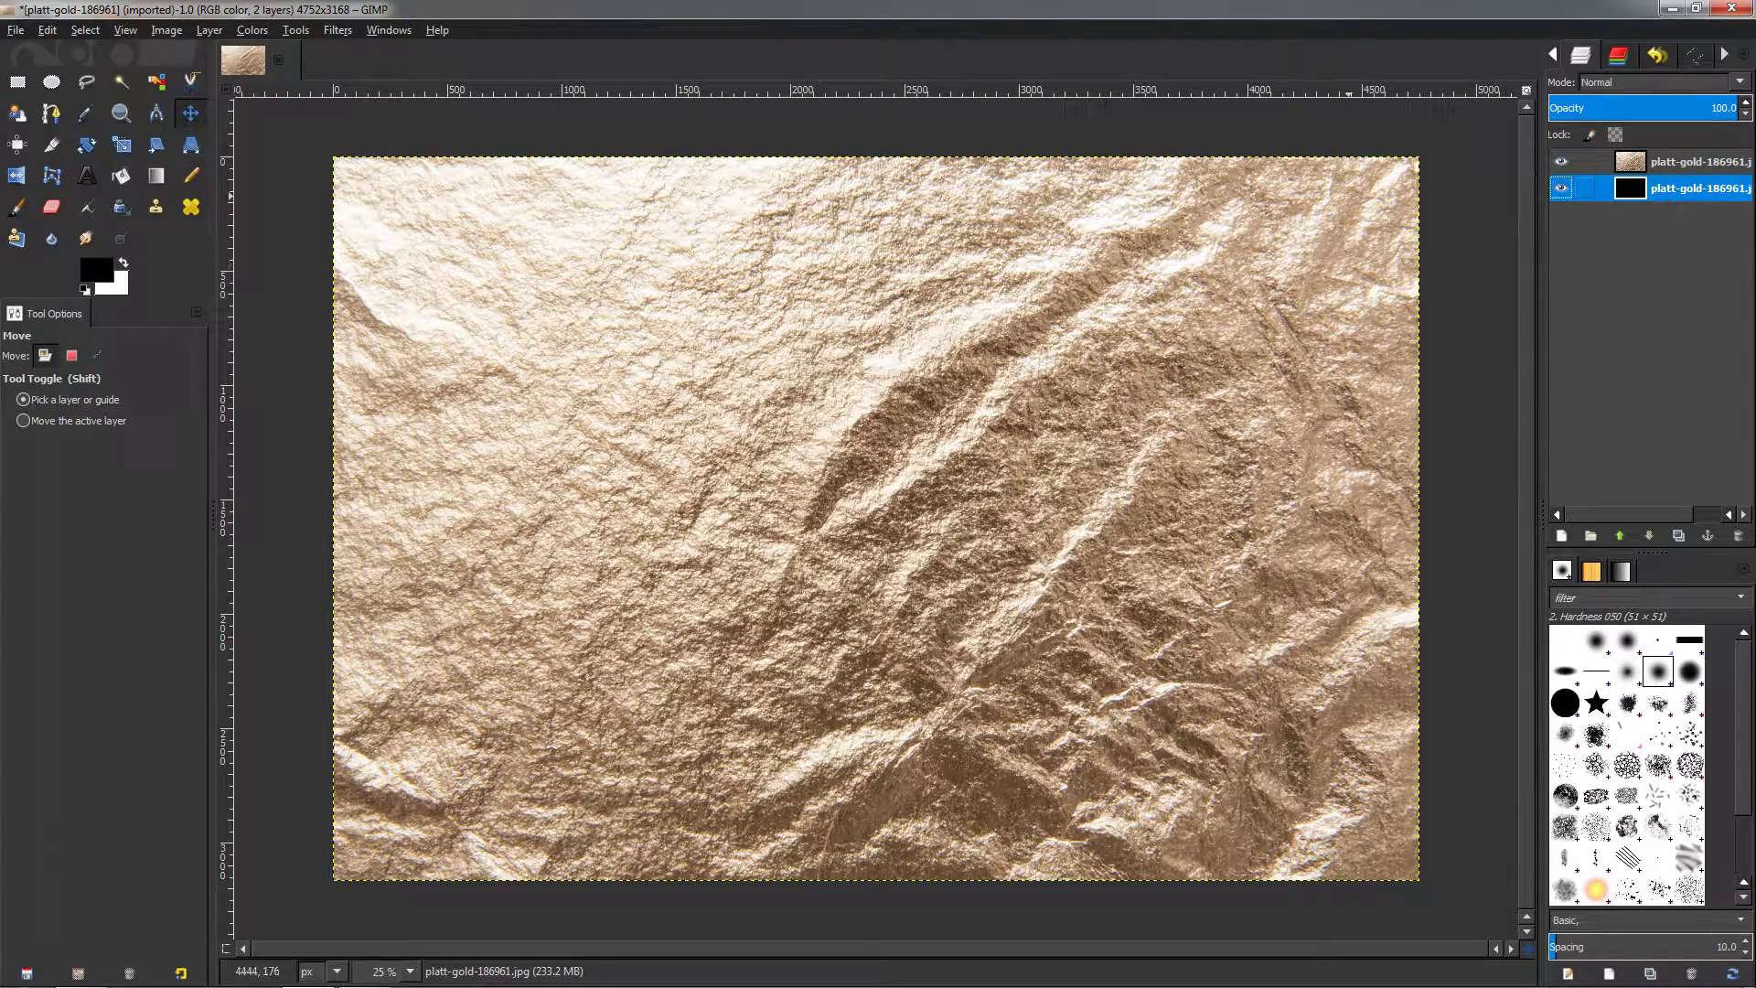
- Add a text layer reading 'GIMP FOIL TEXT EFFECT' and set its size to 600 px
left_click(87, 174)
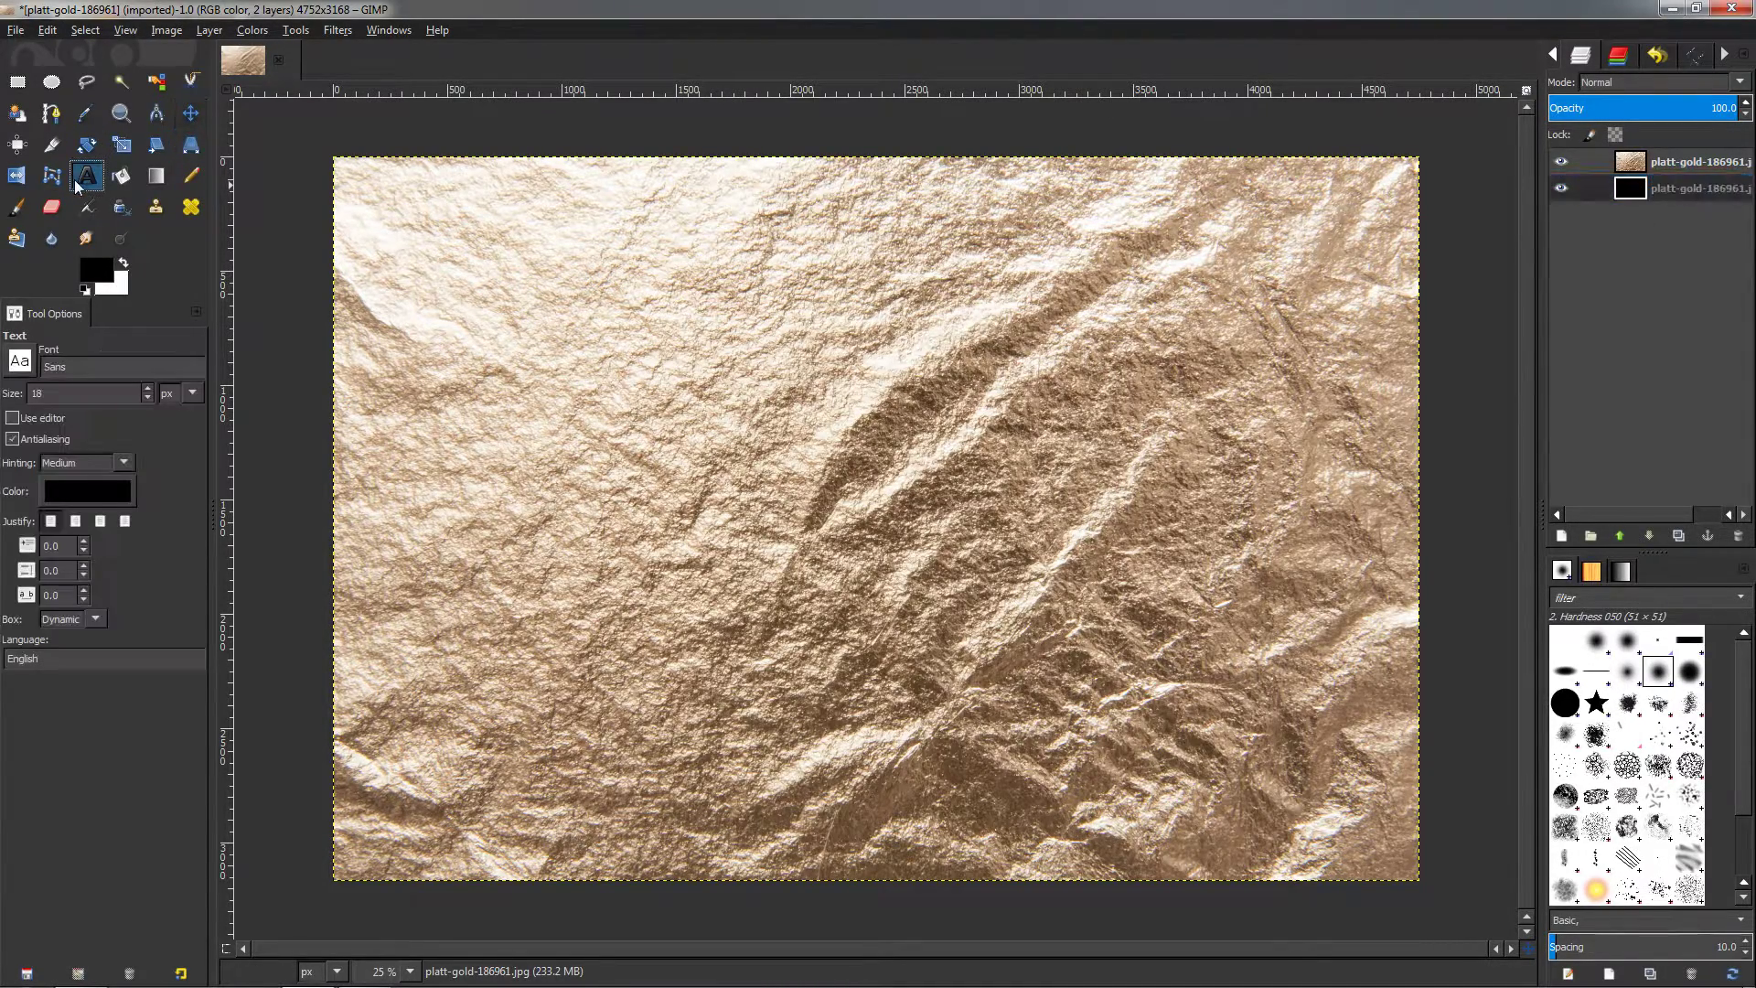
left_click(856, 491)
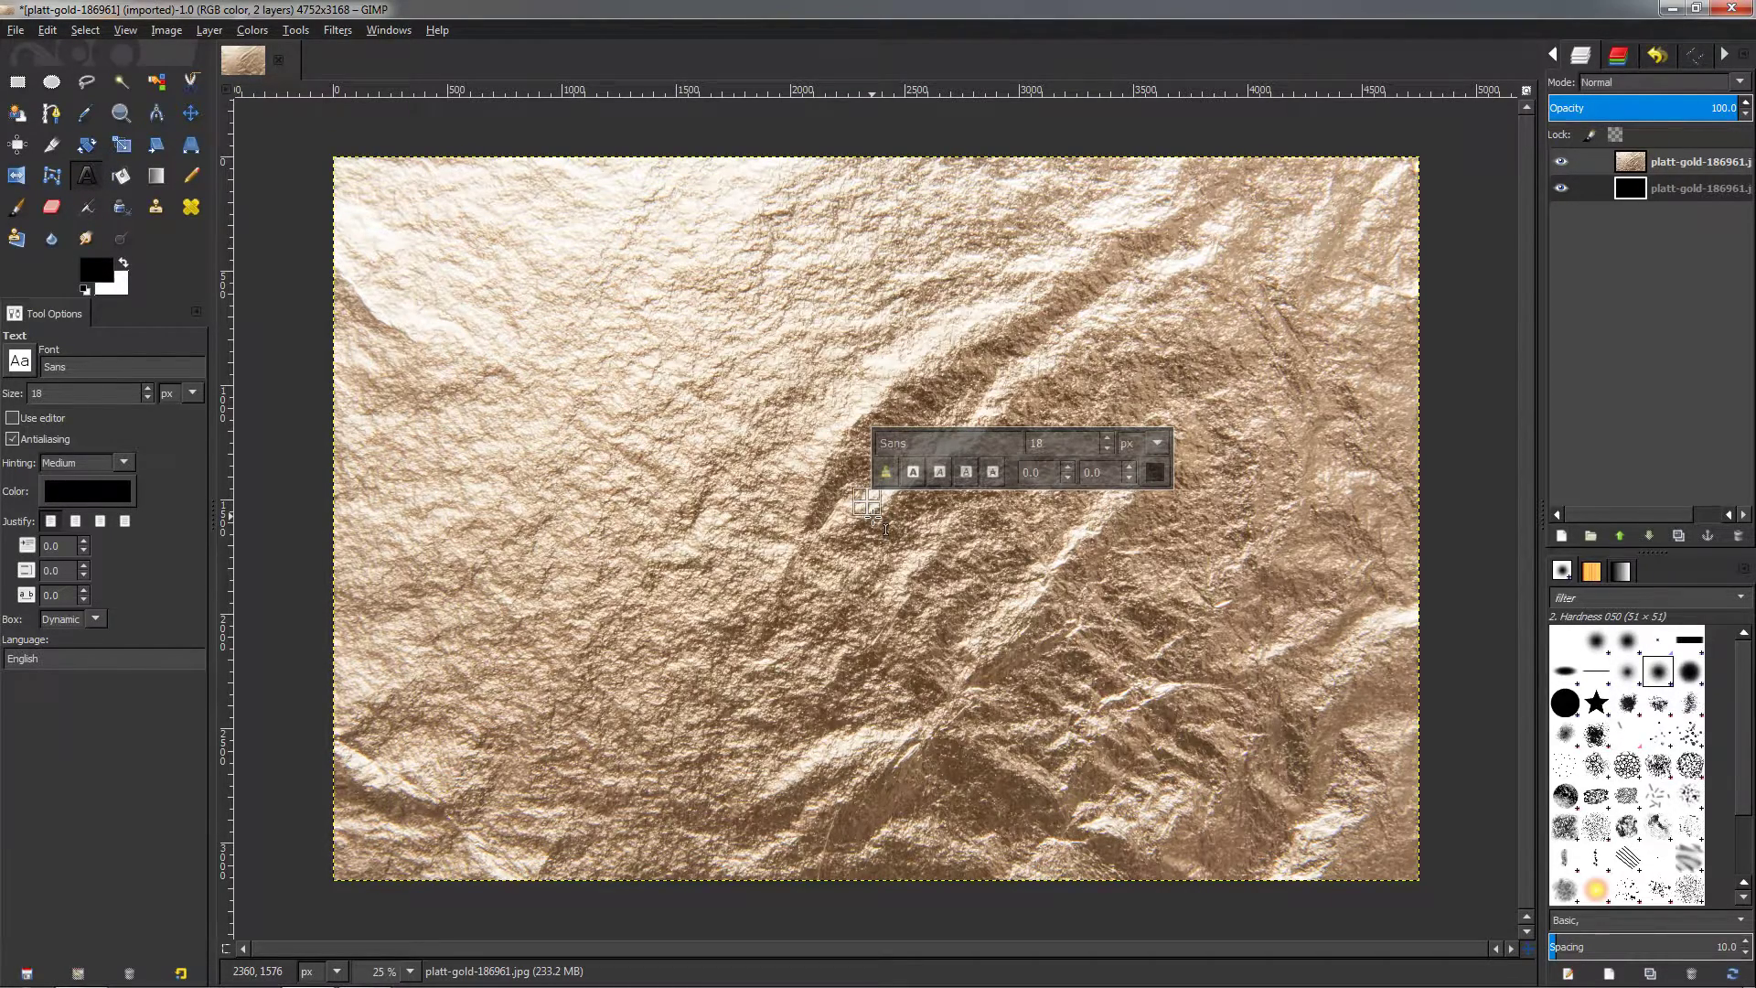
type("GIMP")
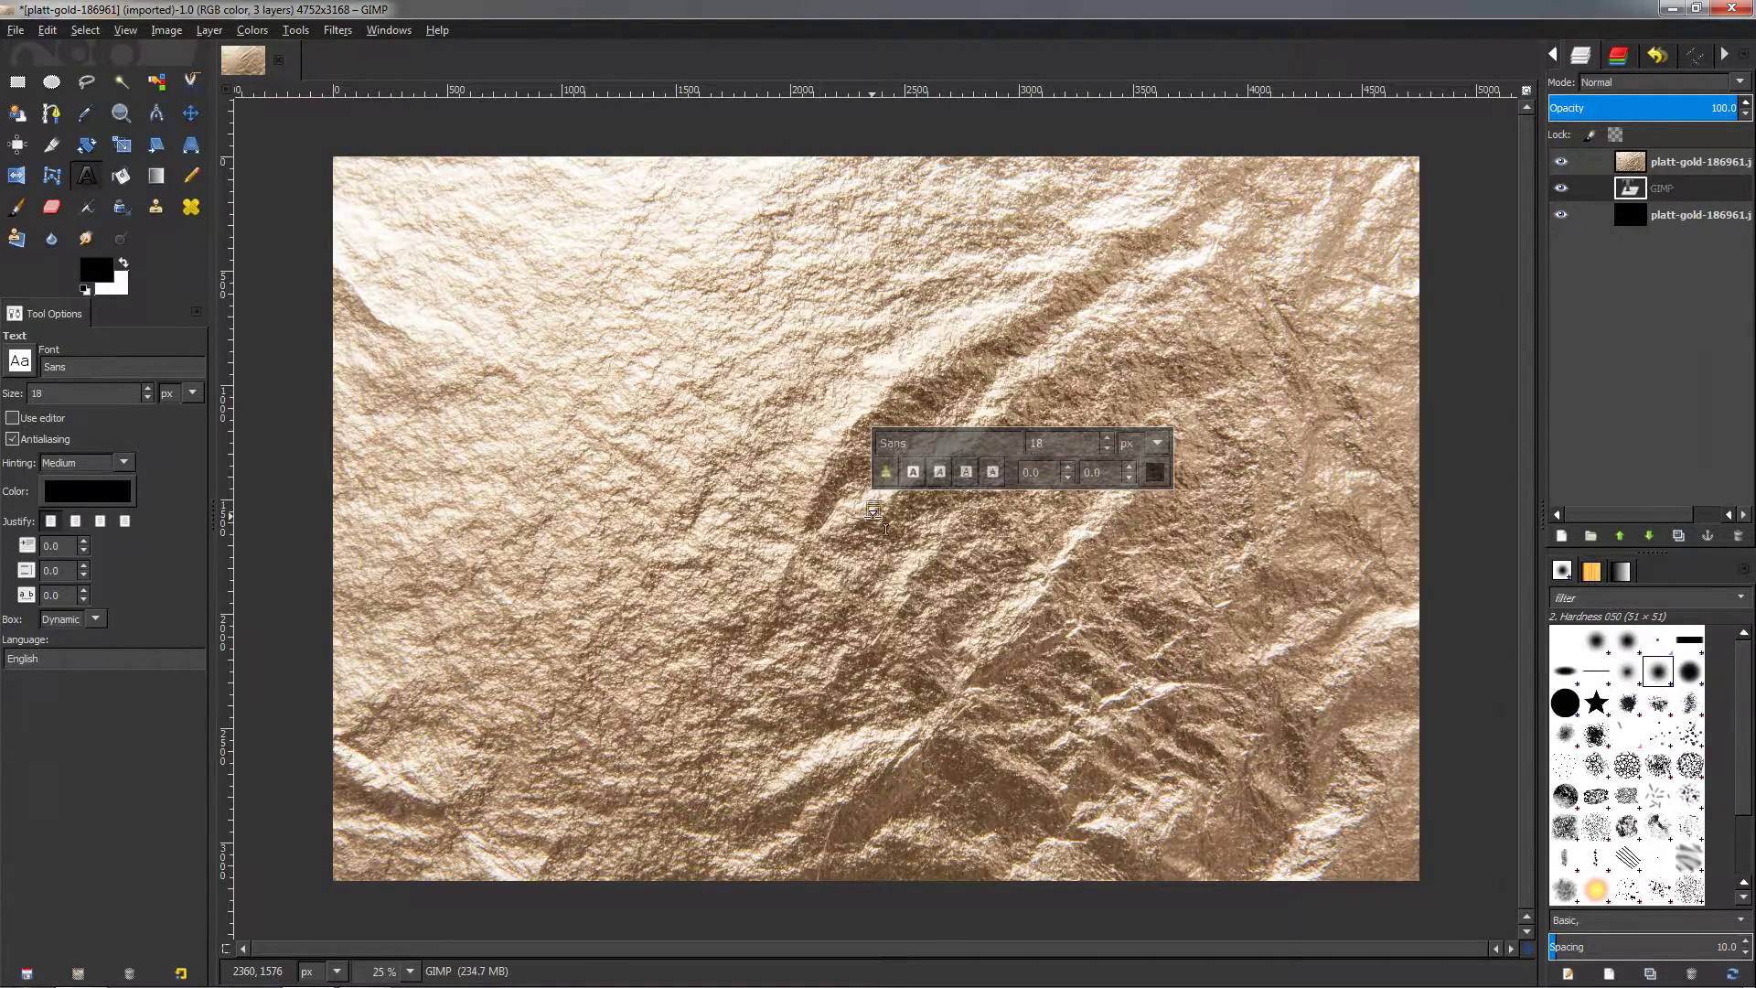
type(" FOIL TEXT EFFECT")
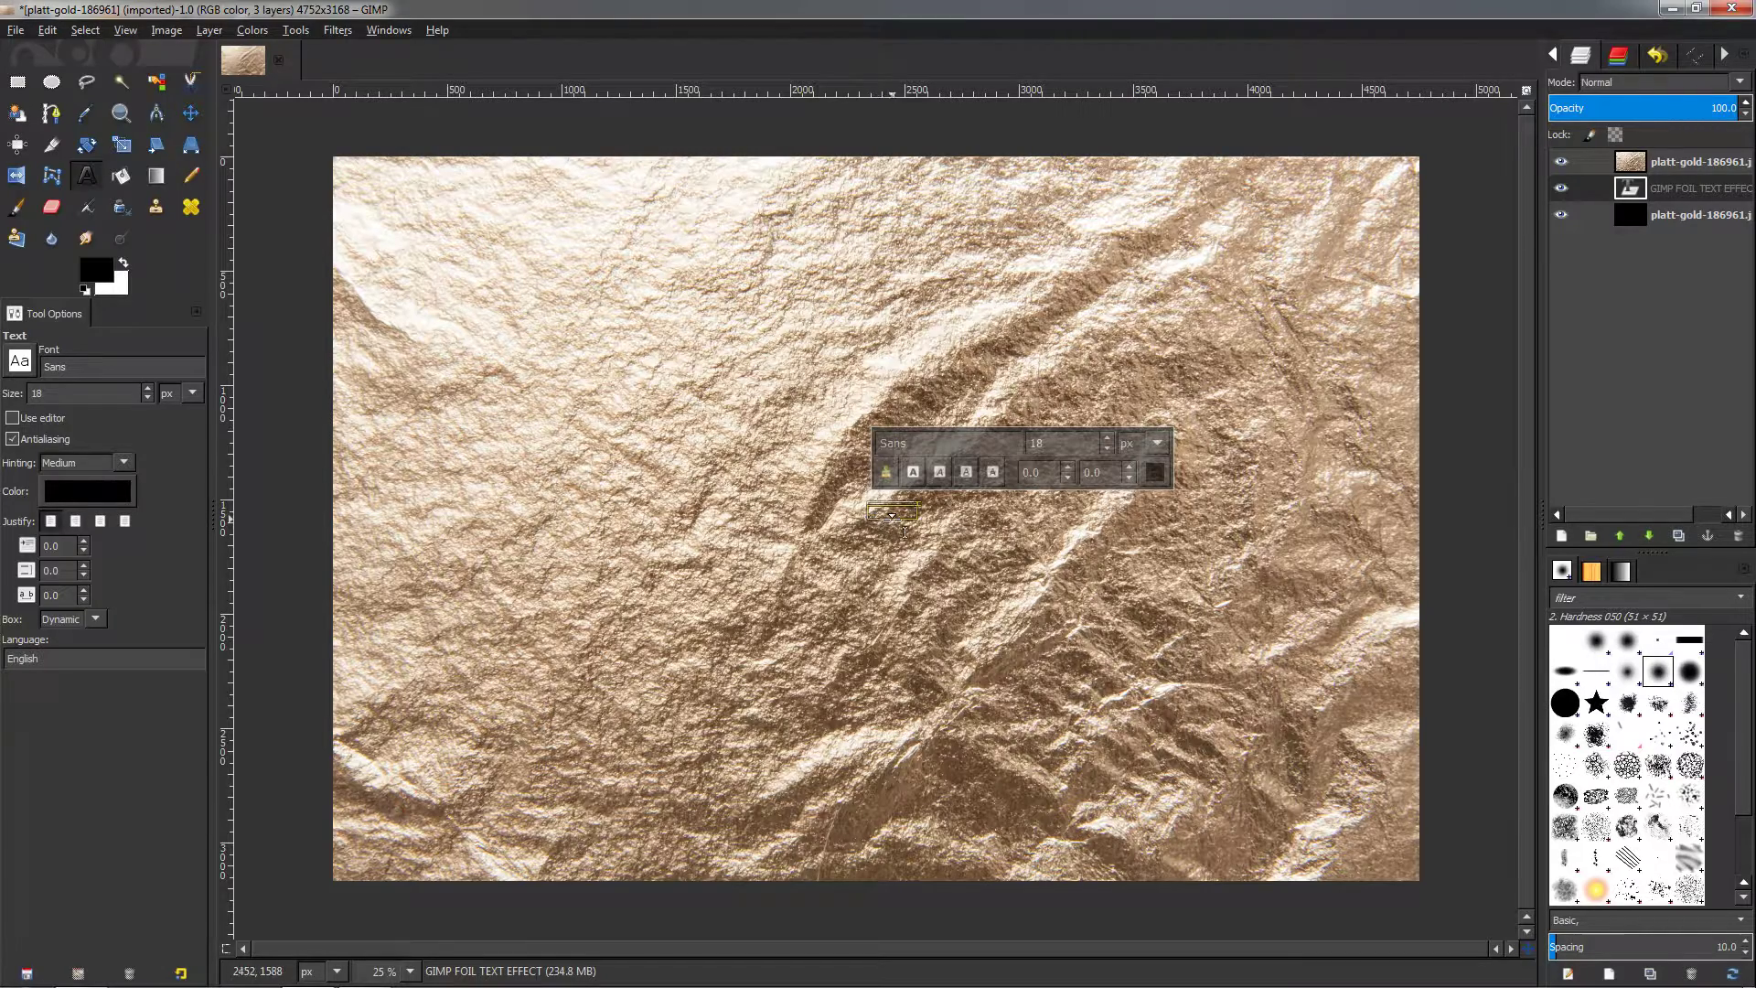
key("ctrl+a")
left_click(1085, 446)
type("600")
key("Return")
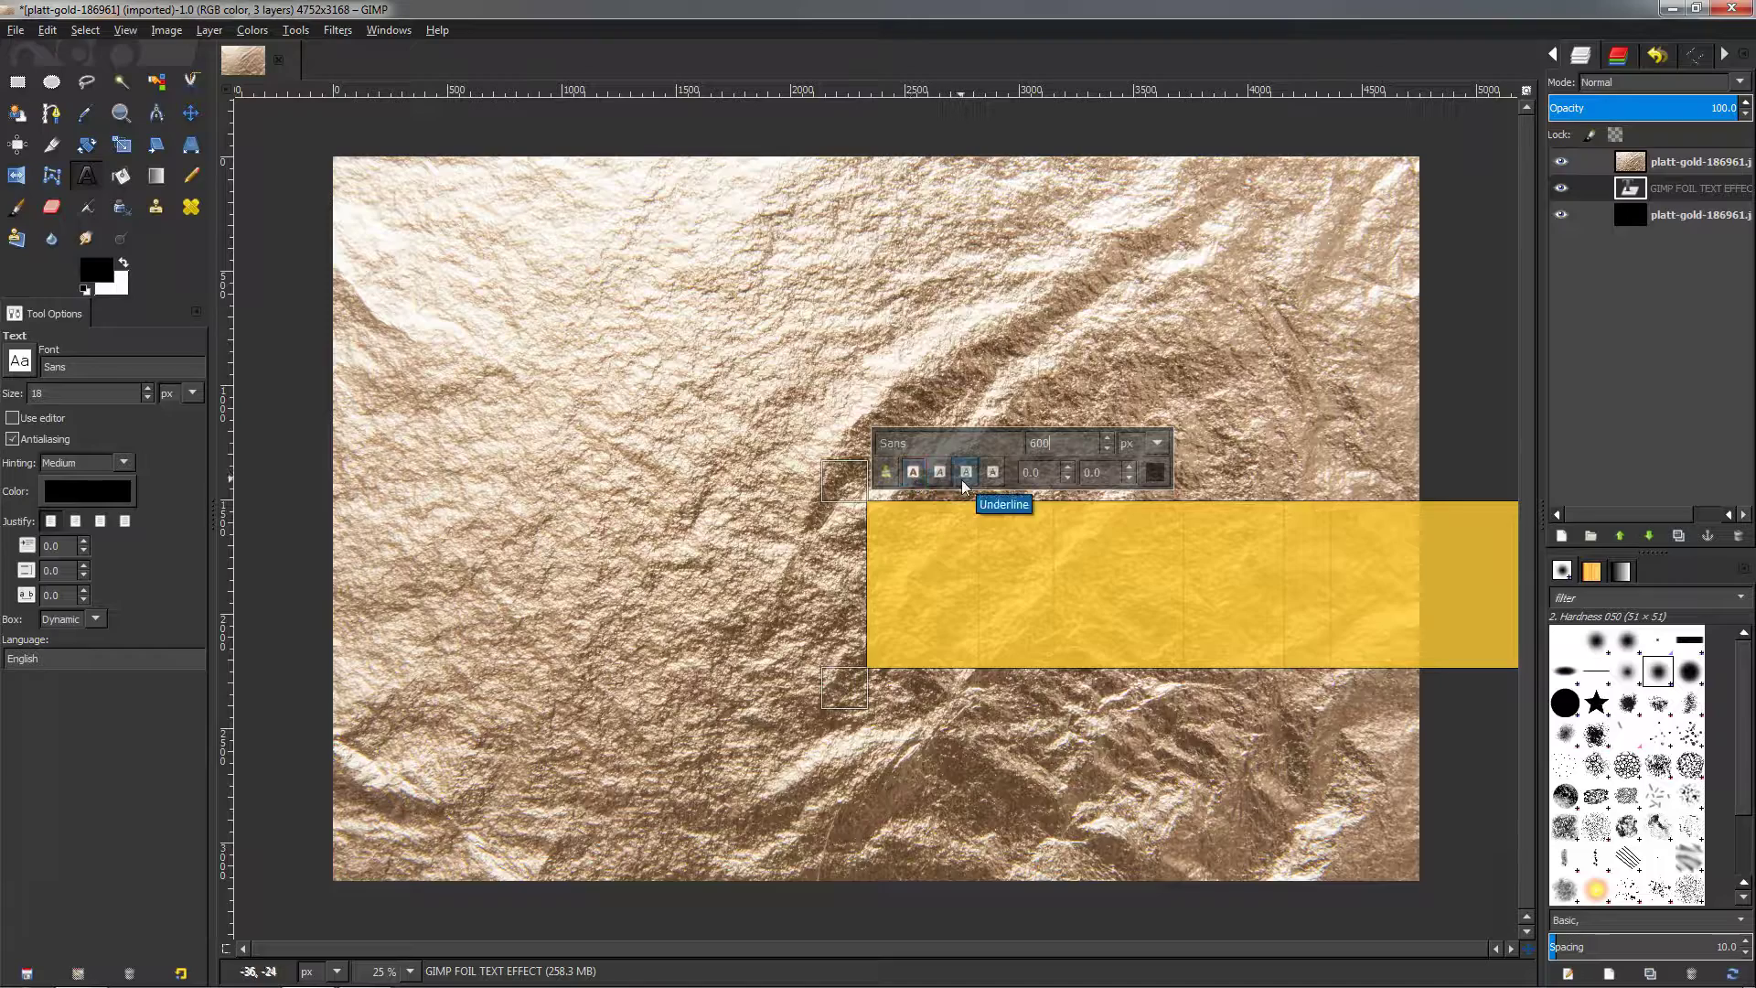
left_click(190, 113)
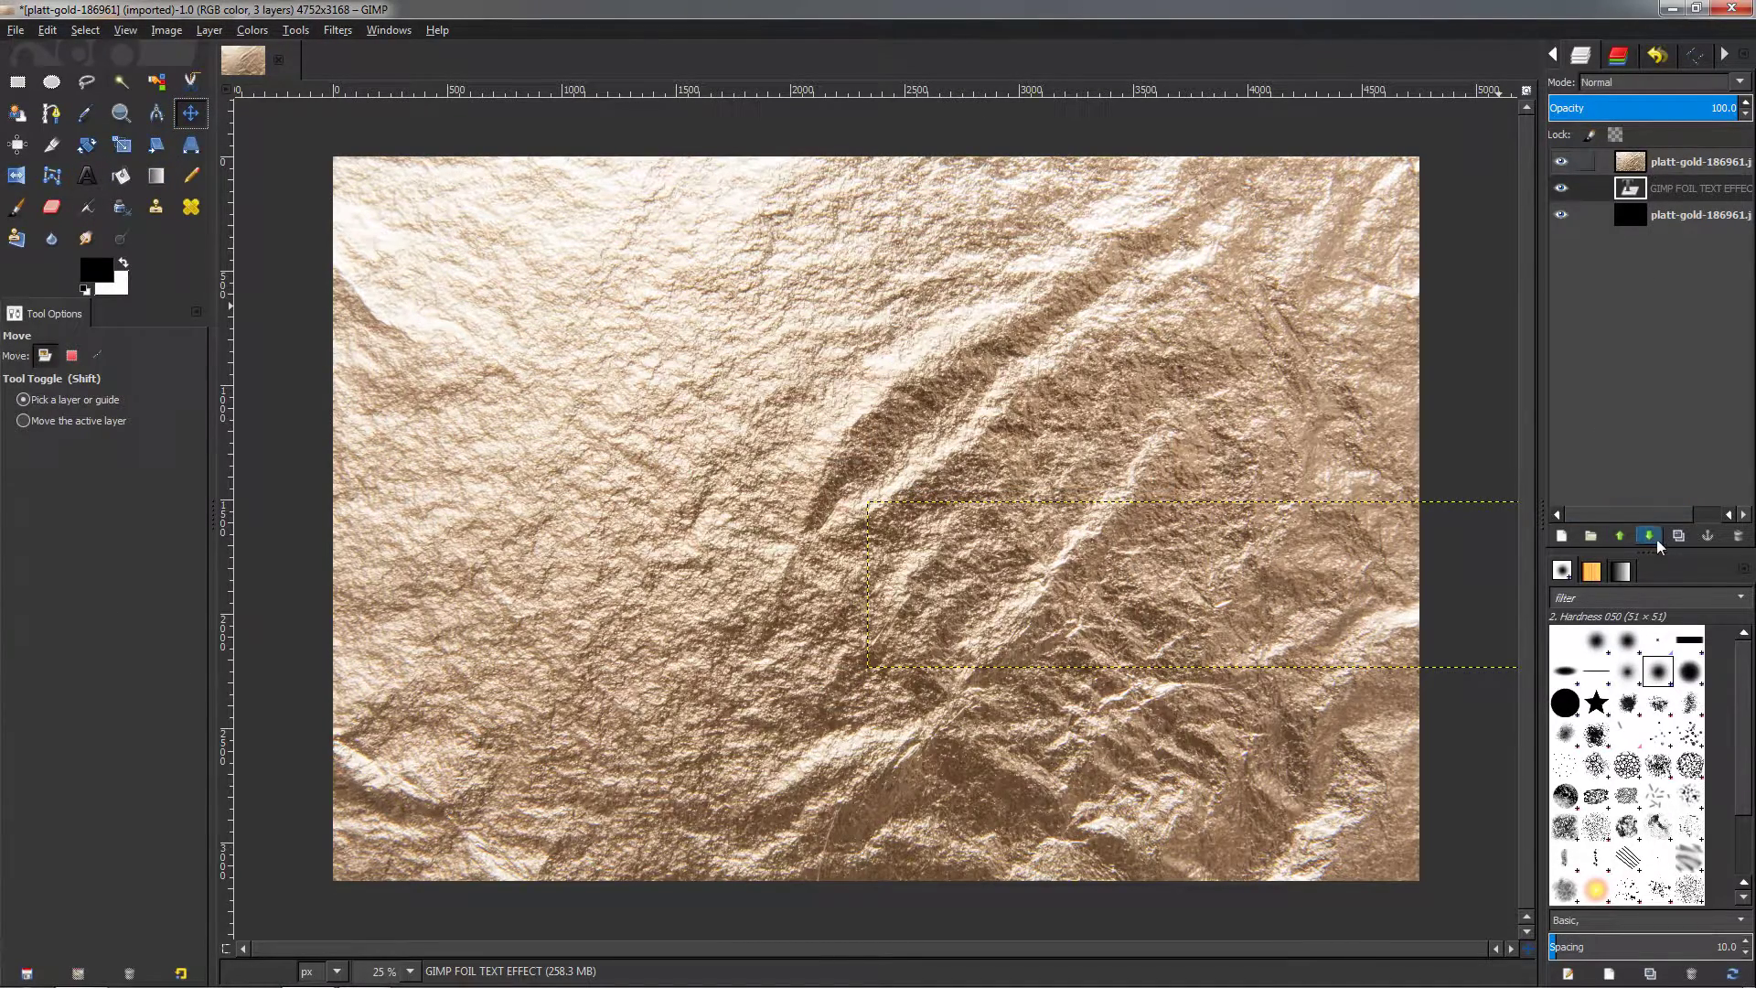
- Raise the text layer to the top and break the text after 'FOIL' onto two lines
left_click(1627, 539)
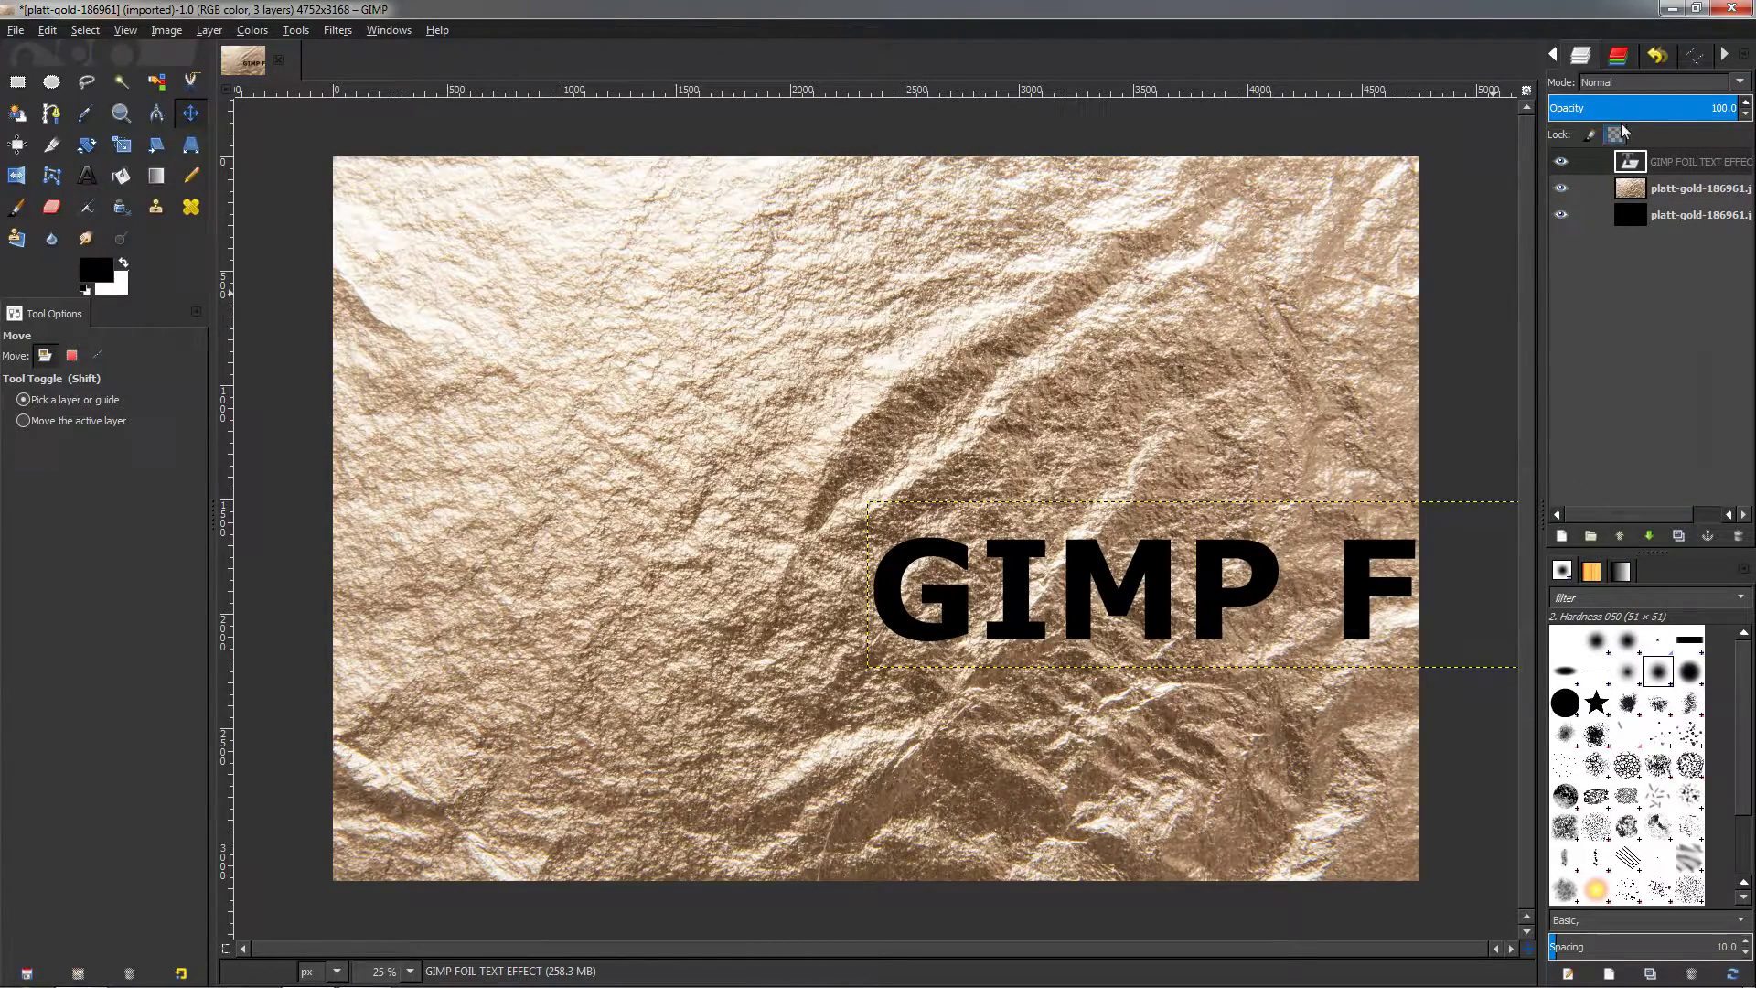
left_click_drag(1185, 590, 748, 566)
left_click(87, 174)
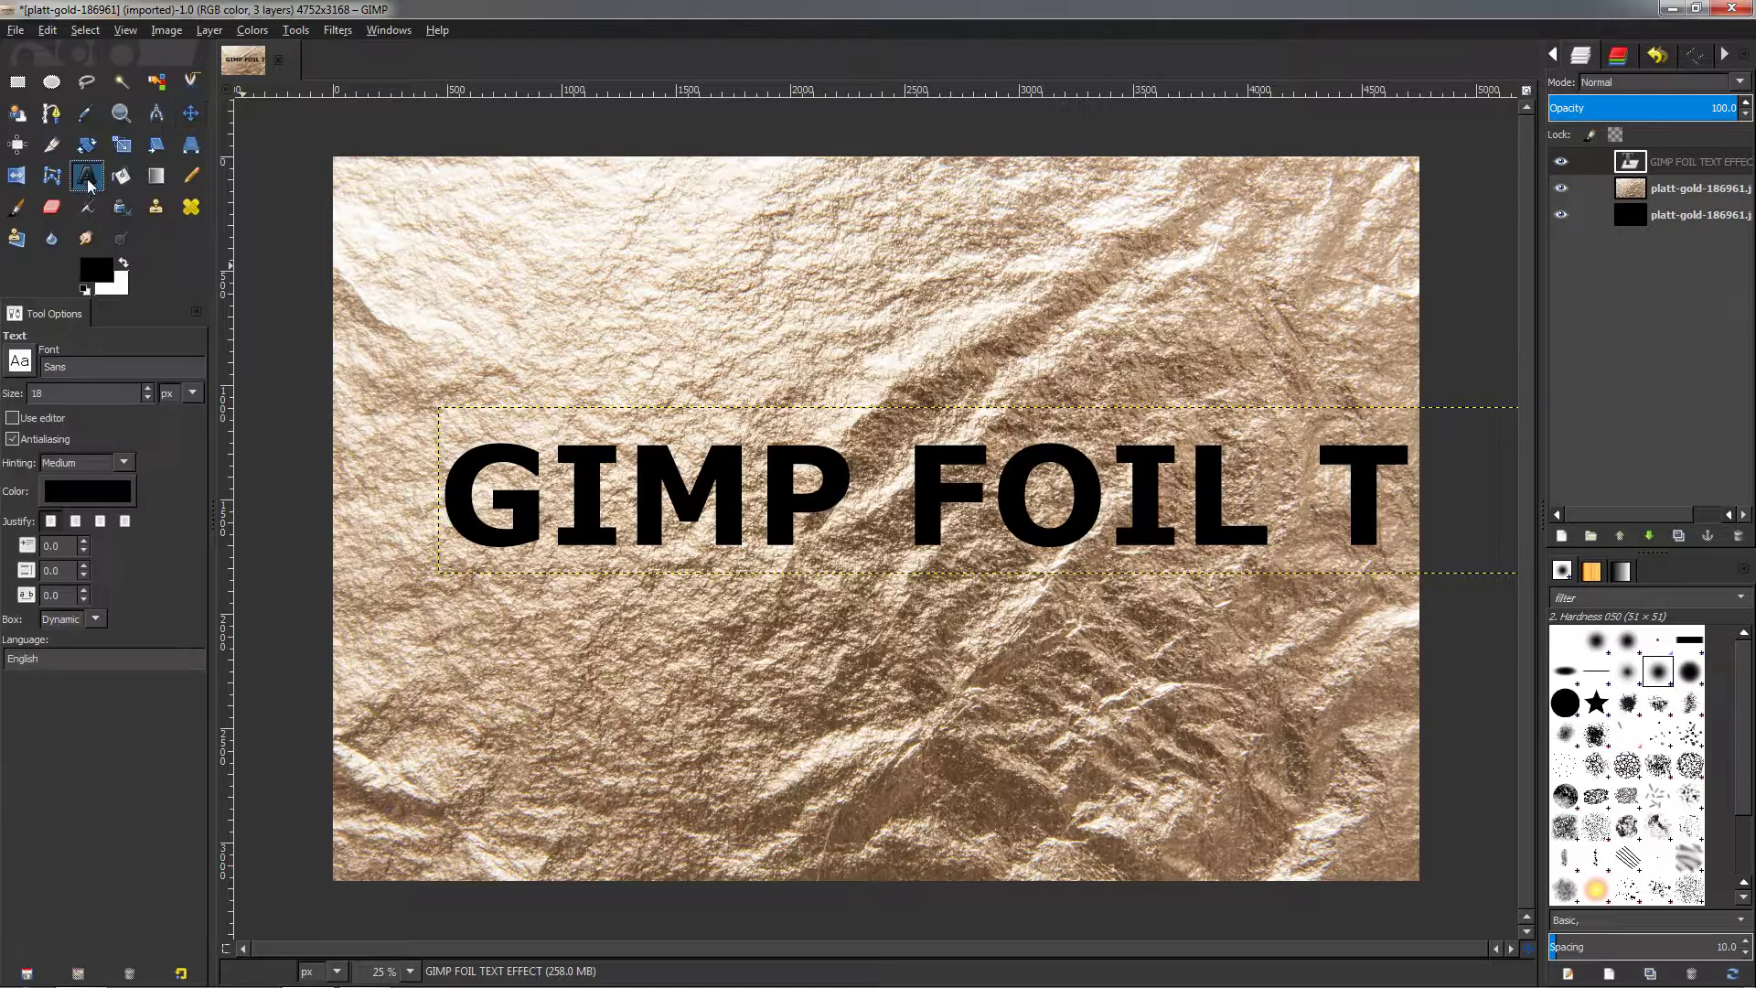
left_click(1304, 514)
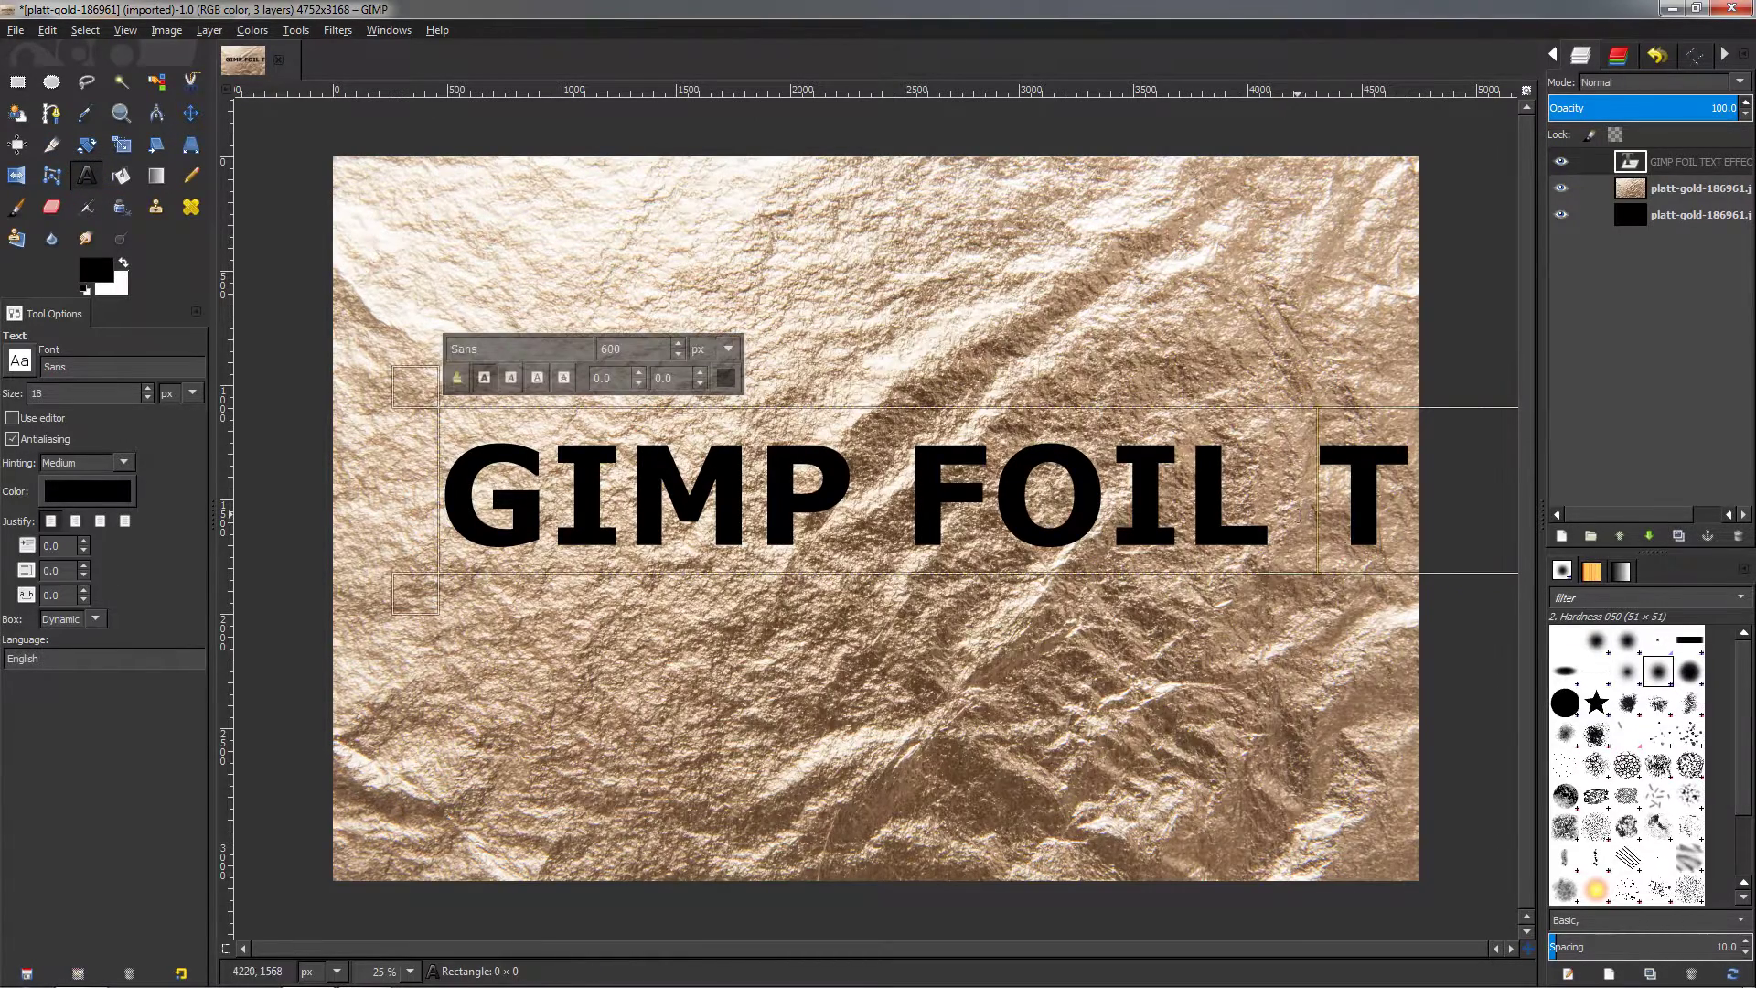
left_click(1287, 544)
key("Return")
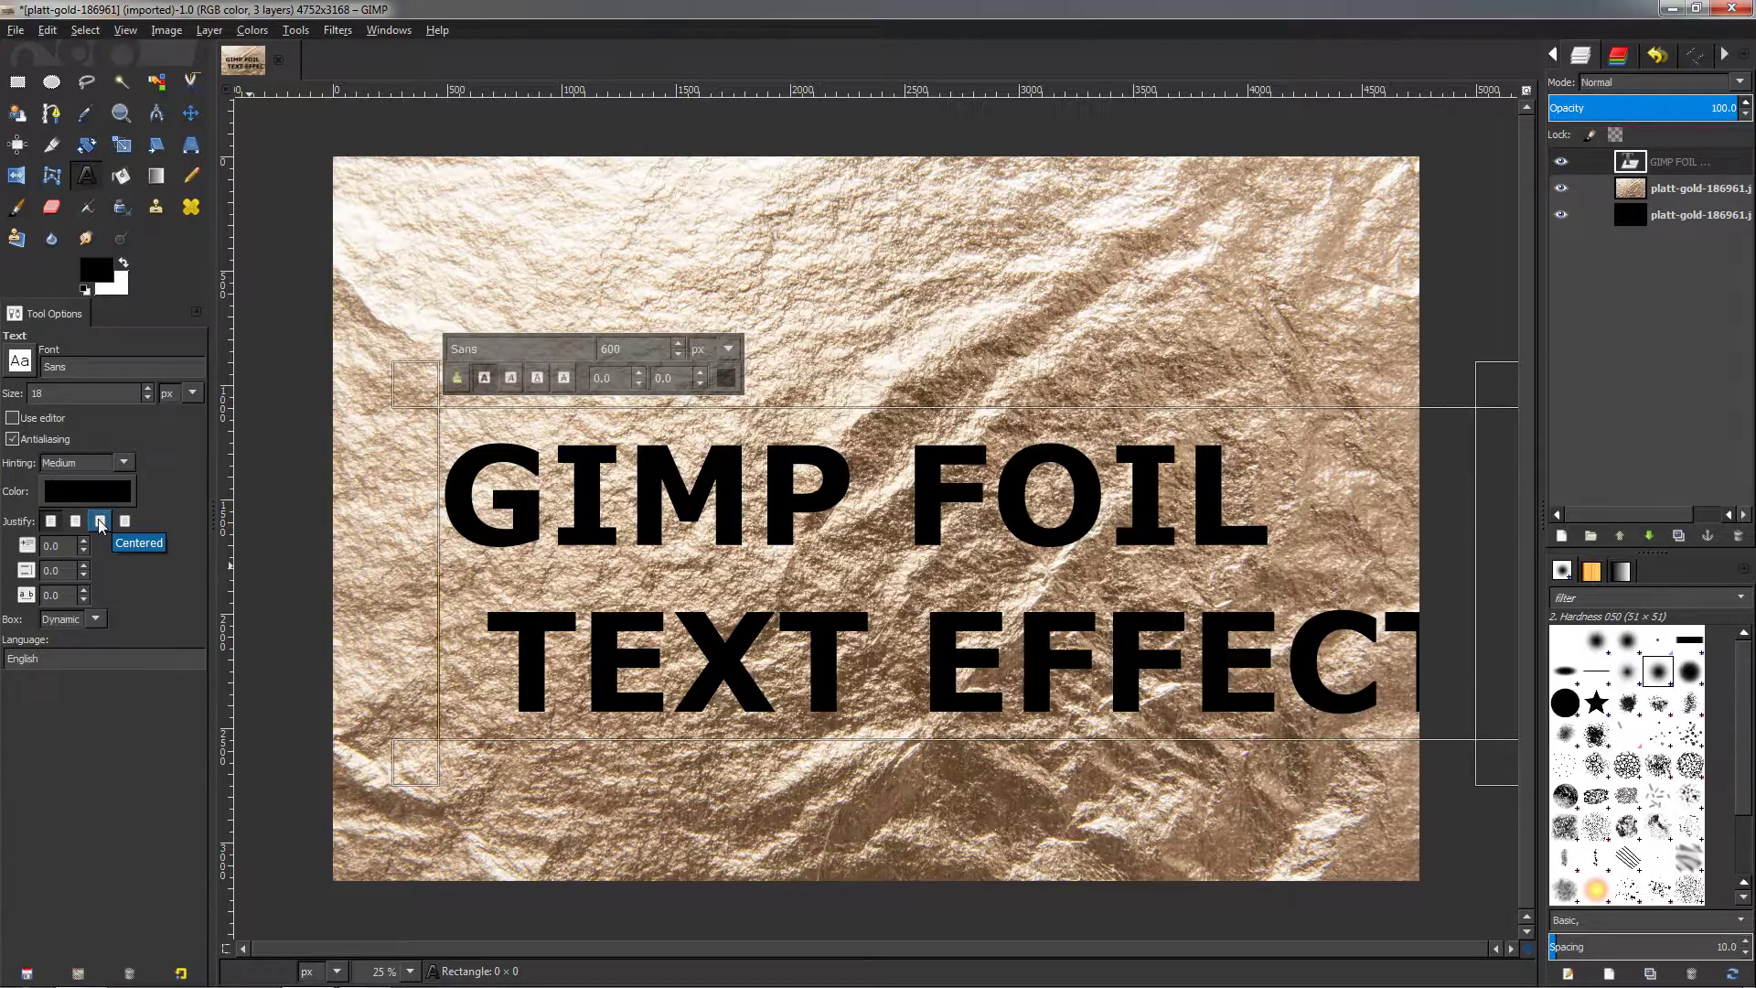
- Centre-justify the two text lines and move the block to the image middle
left_click(101, 523)
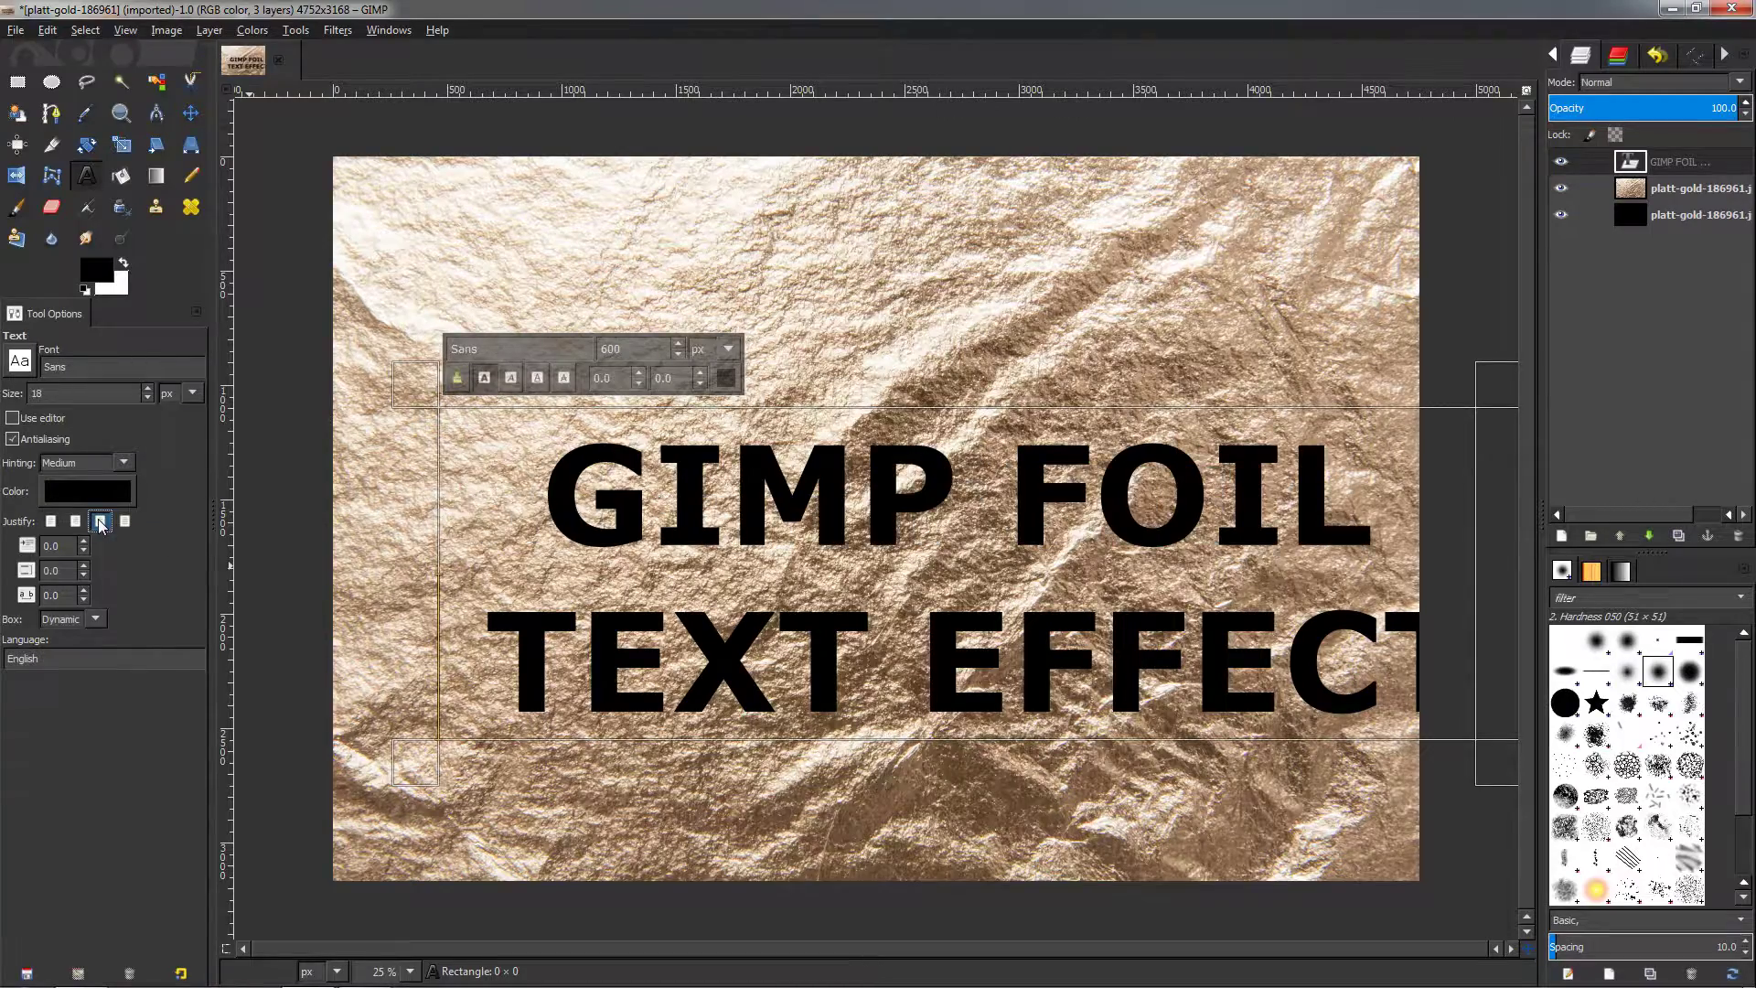
left_click(190, 113)
left_click_drag(882, 517, 777, 466)
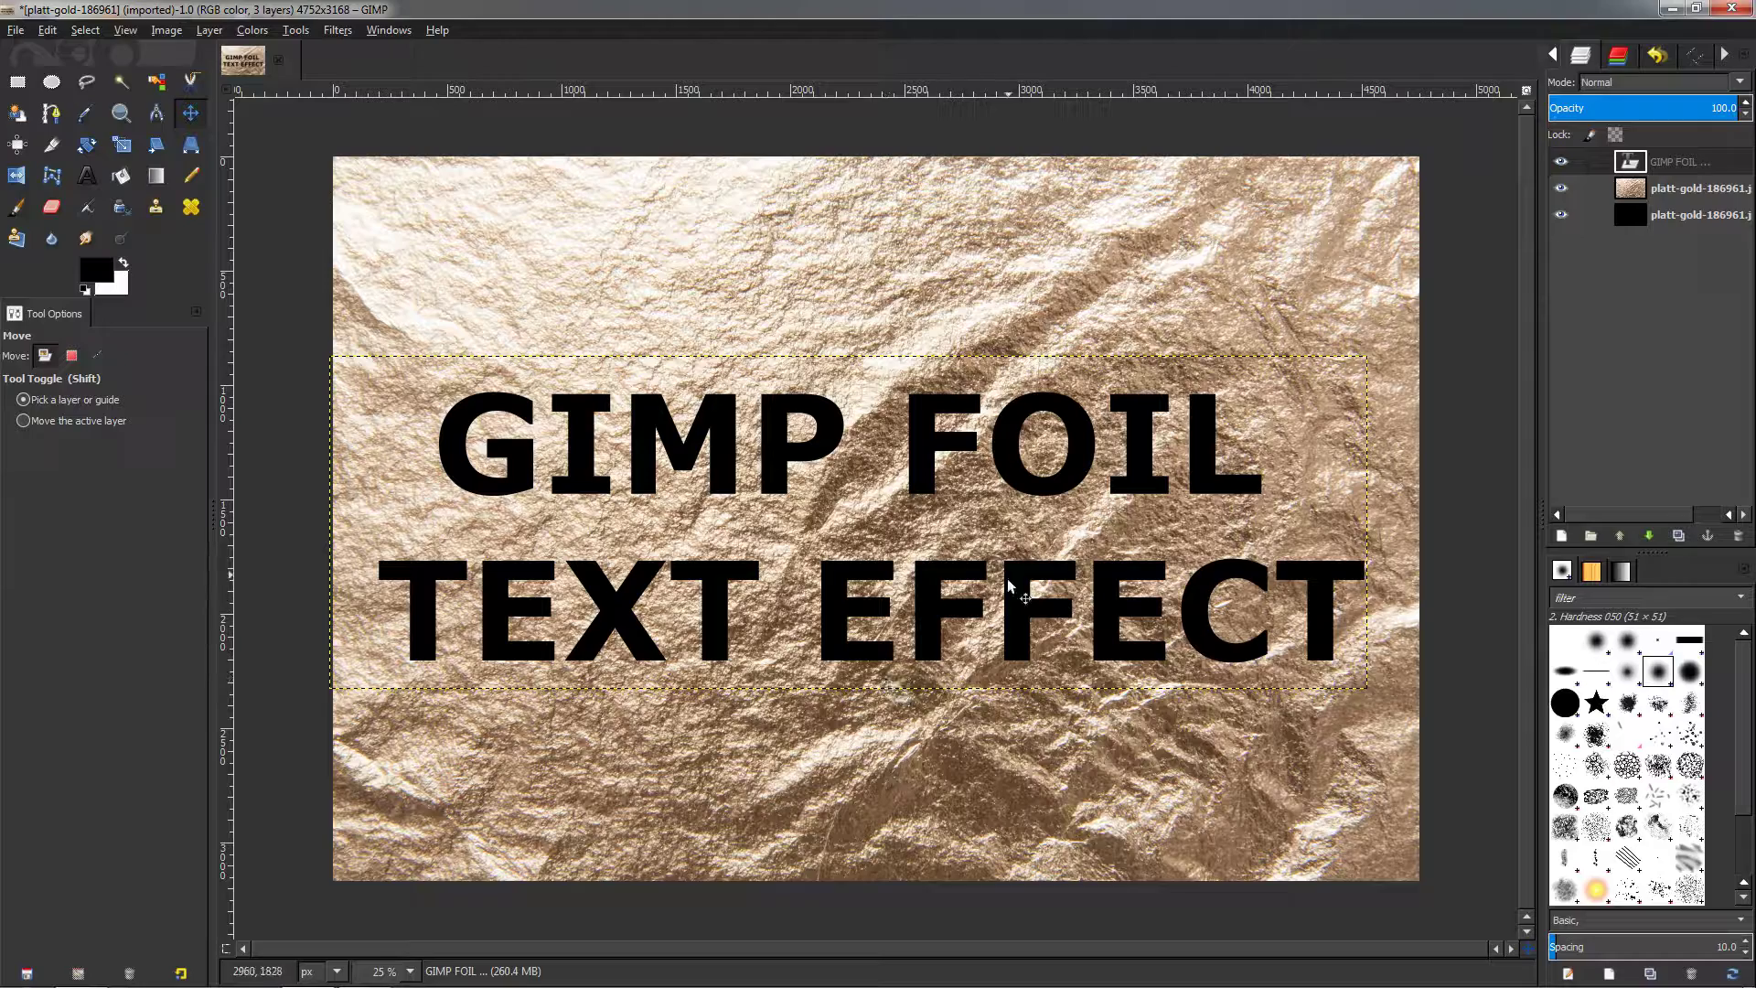
- Select the text layer's letter shapes and feather the selection by 2 px
right_click(1629, 163)
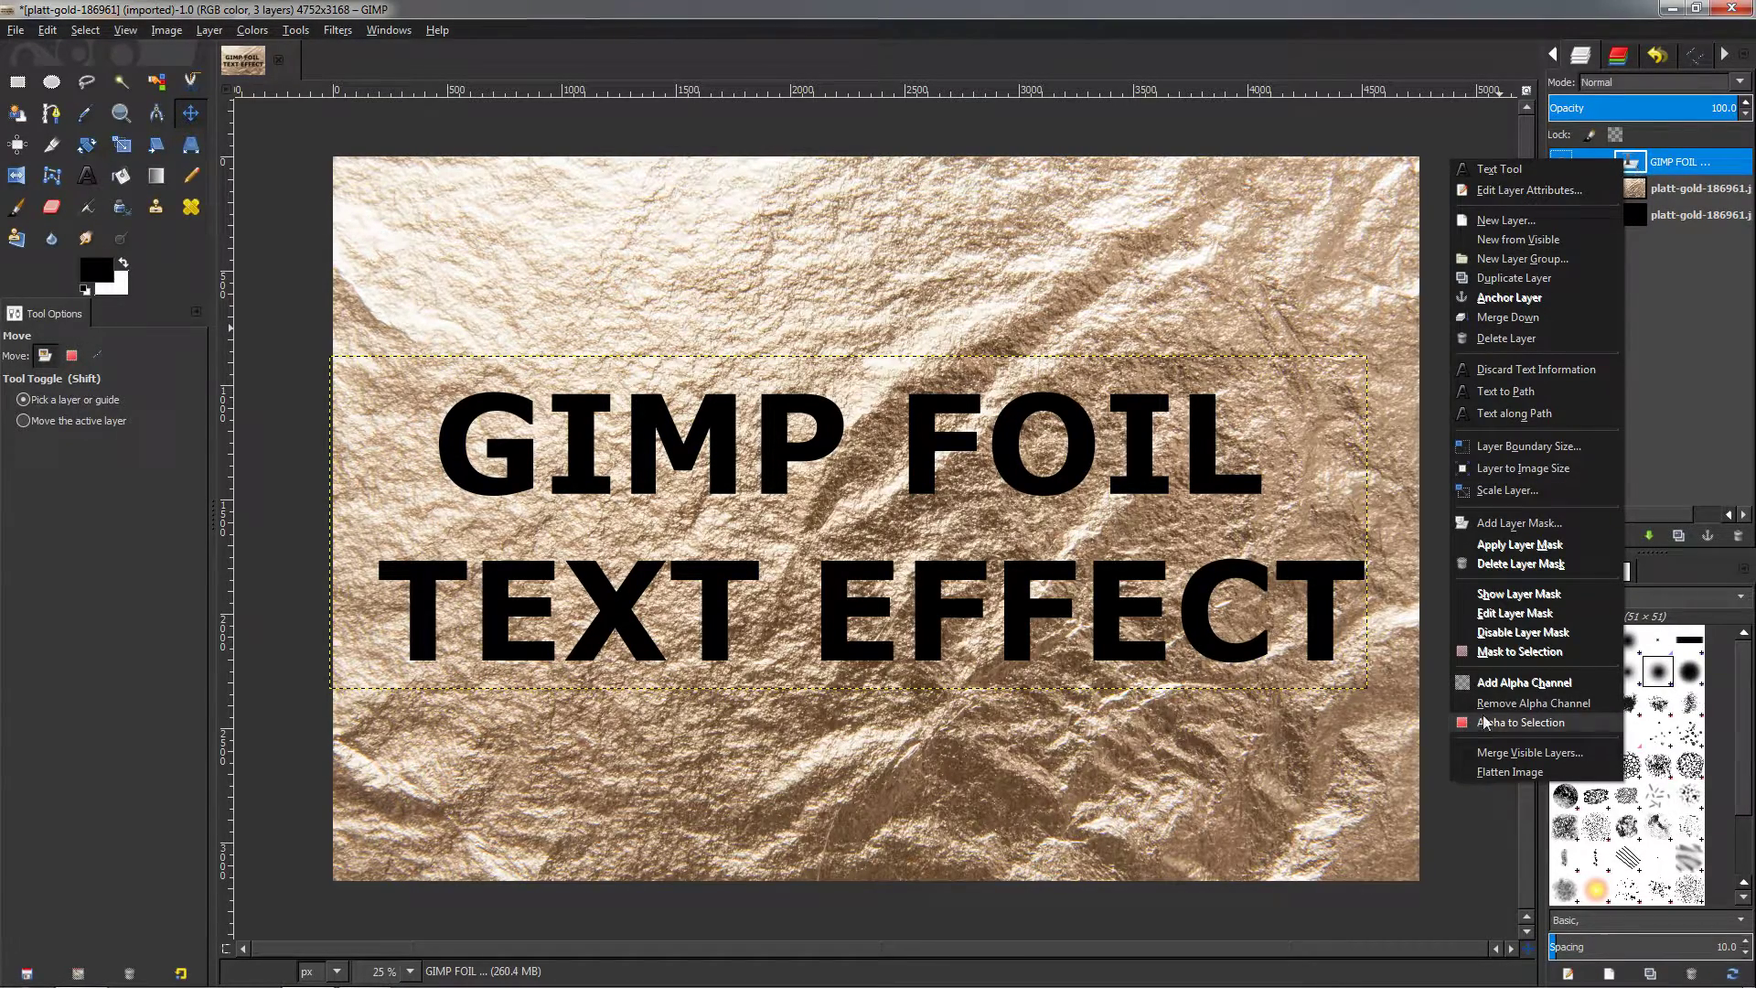
left_click(1545, 726)
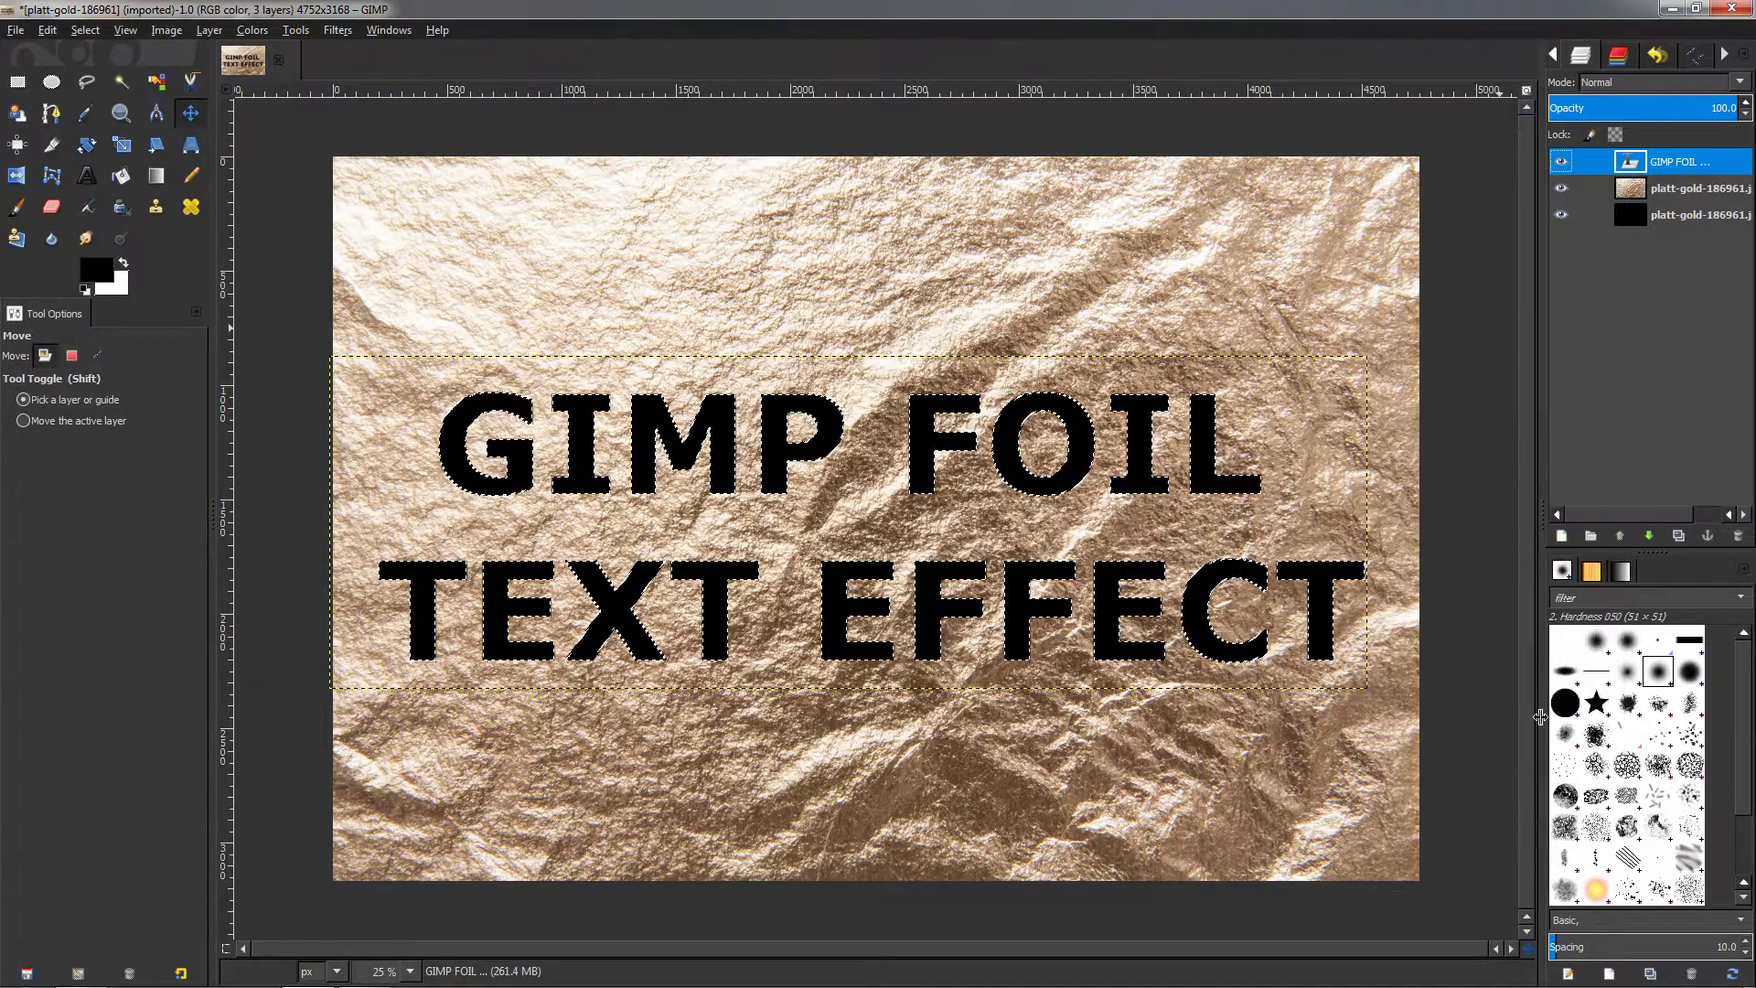
left_click(75, 31)
left_click(166, 216)
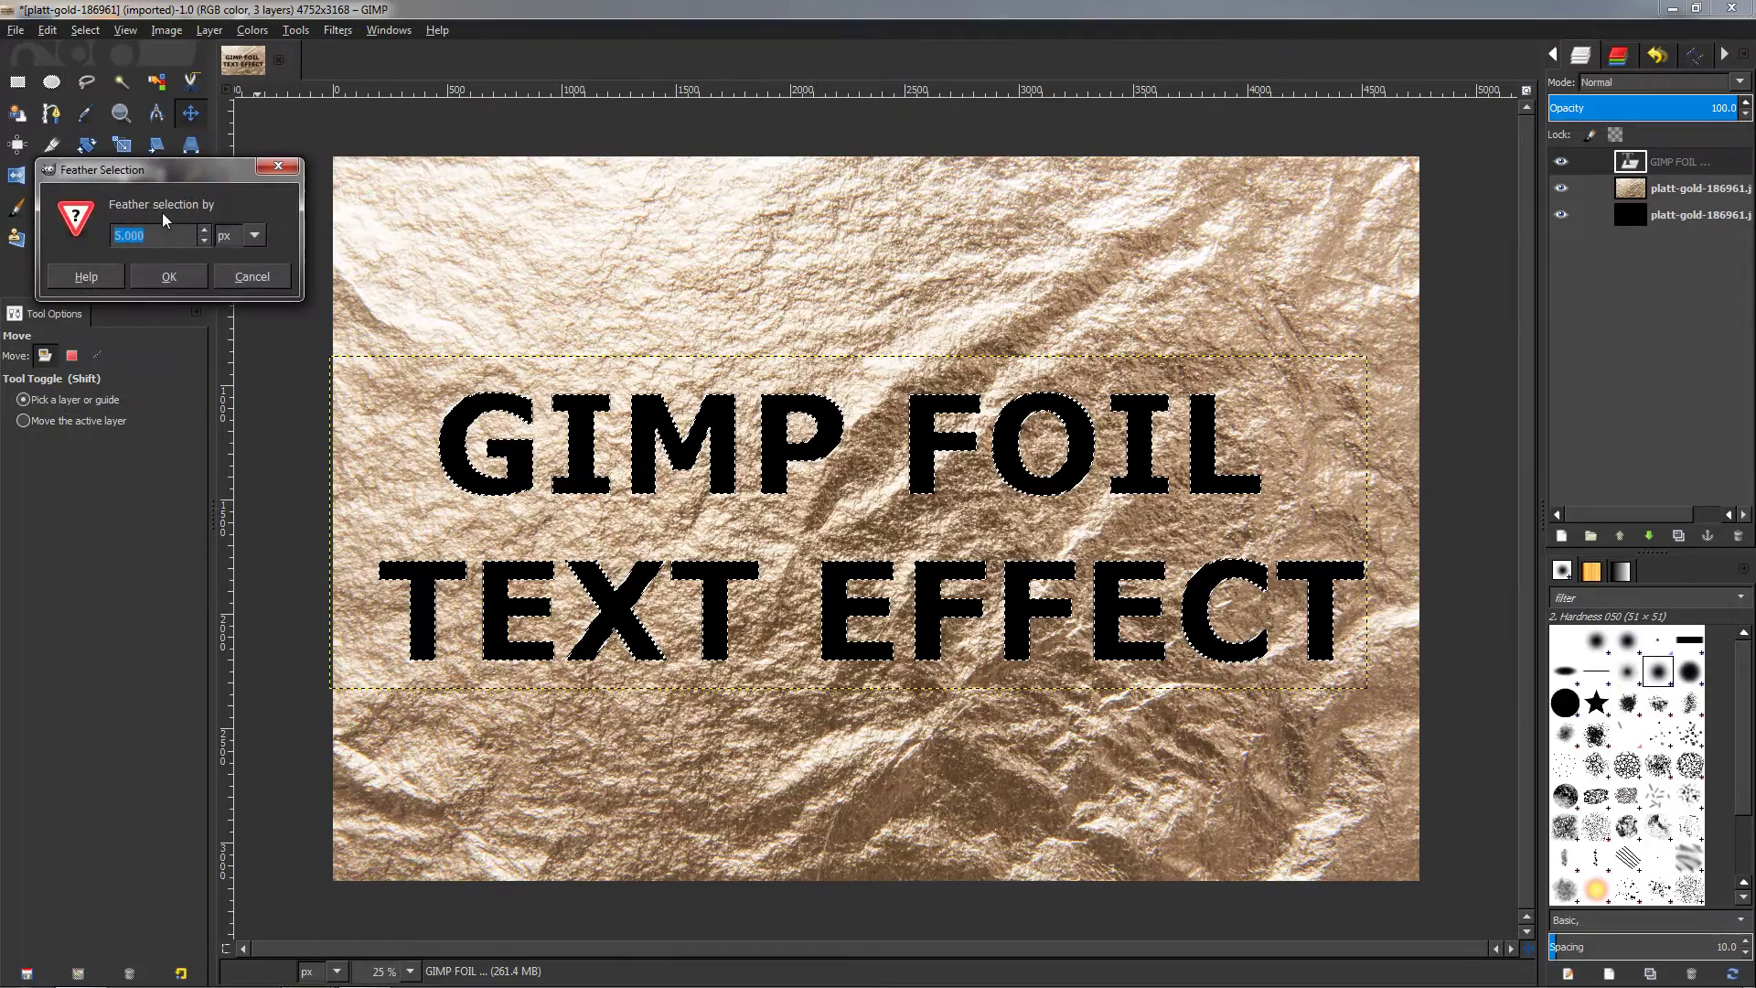
left_click(204, 241)
left_click(204, 240)
left_click(204, 241)
left_click(169, 277)
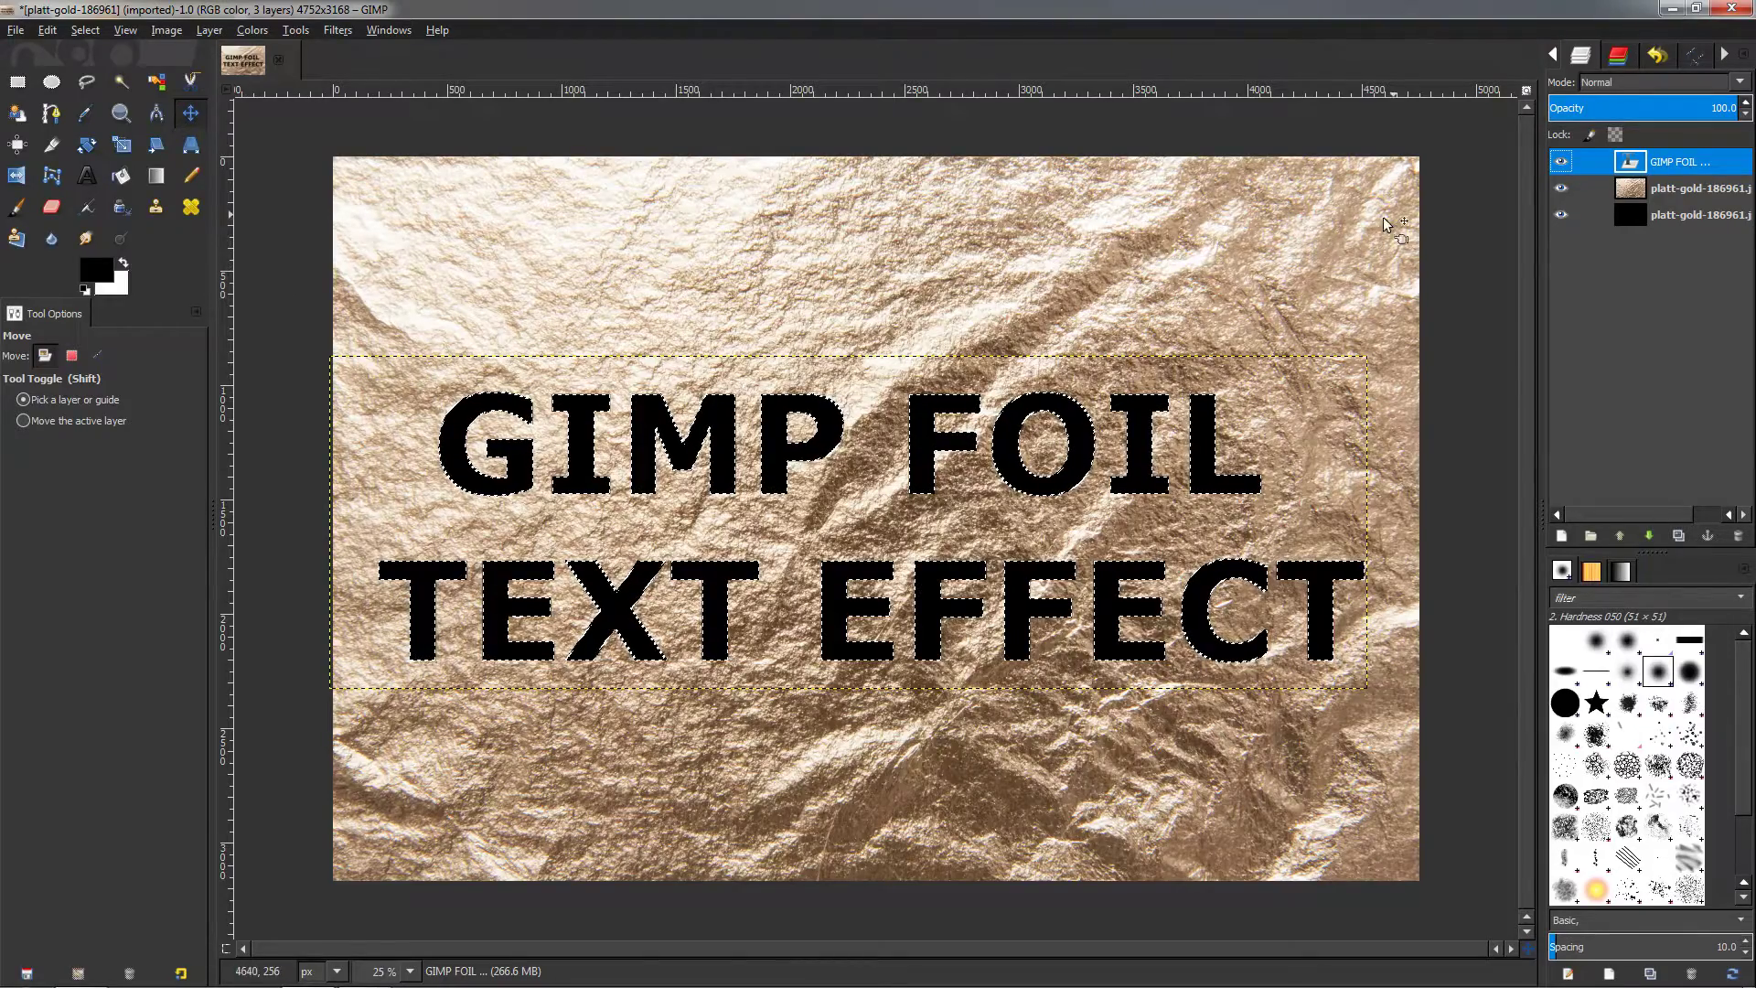
- Hide the black text layer and add an alpha channel to the top gold foil layer
left_click(1562, 163)
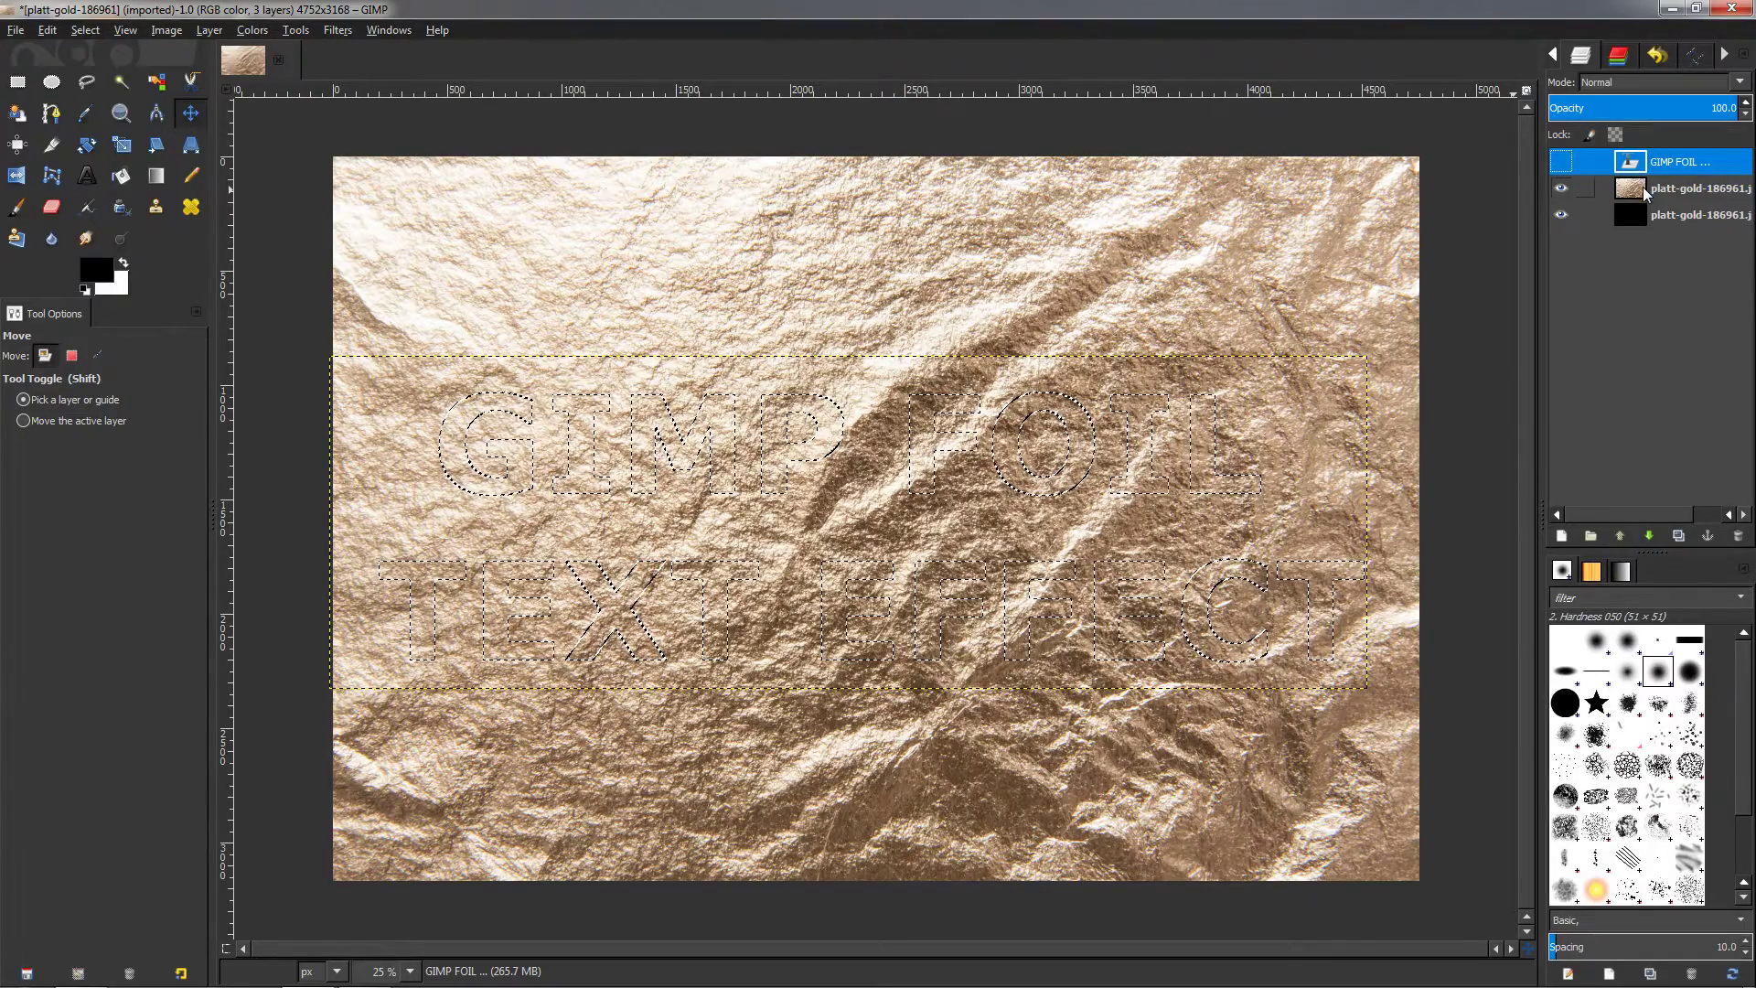
left_click(1643, 188)
right_click(1637, 188)
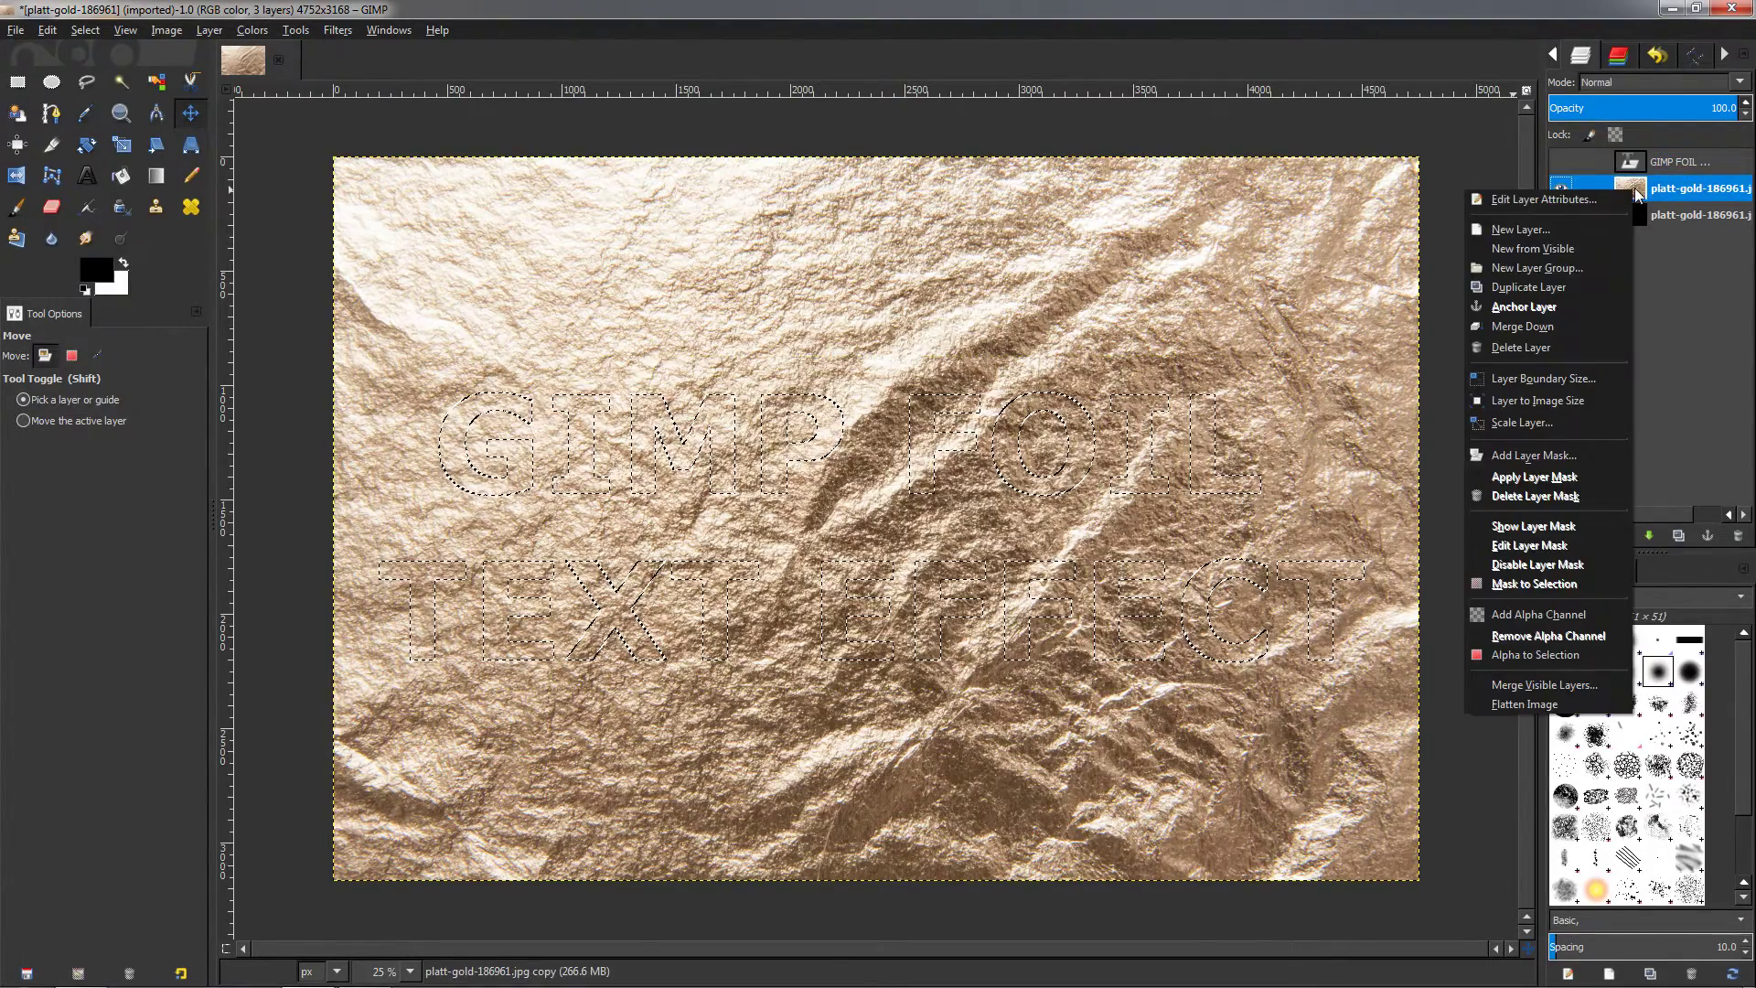
left_click(1555, 613)
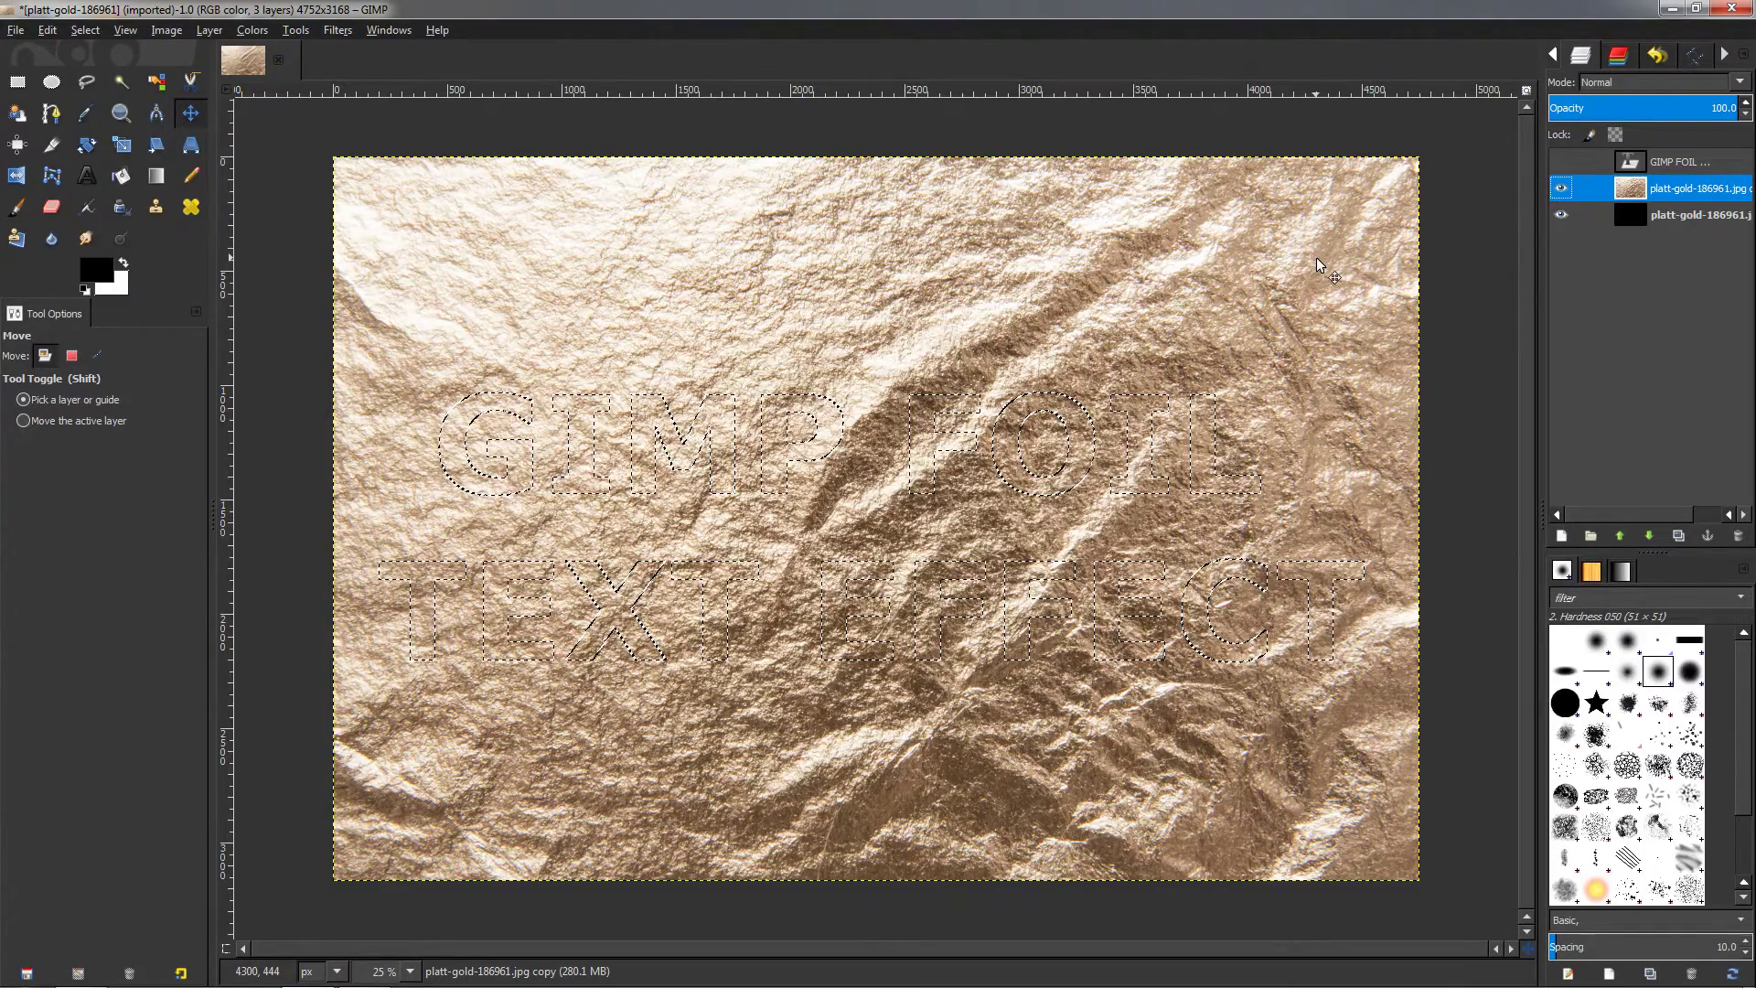
- Invert the selection and delete the foil outside the letters
key("ctrl+i")
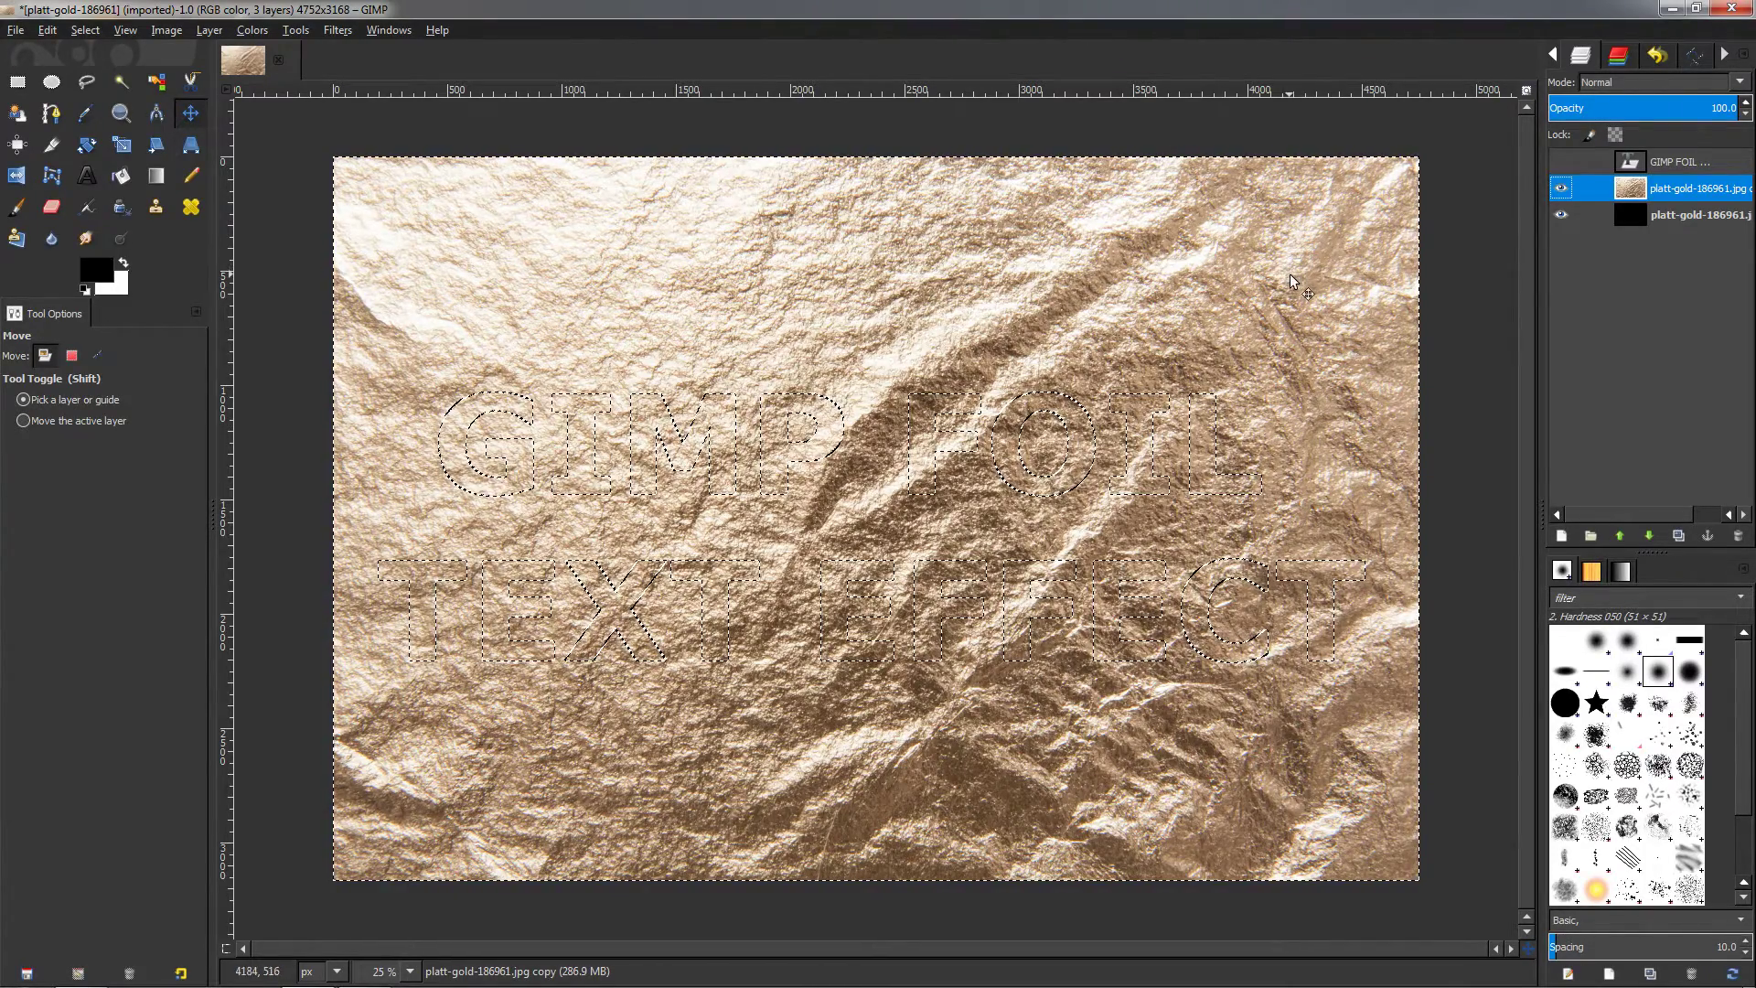
left_click(87, 31)
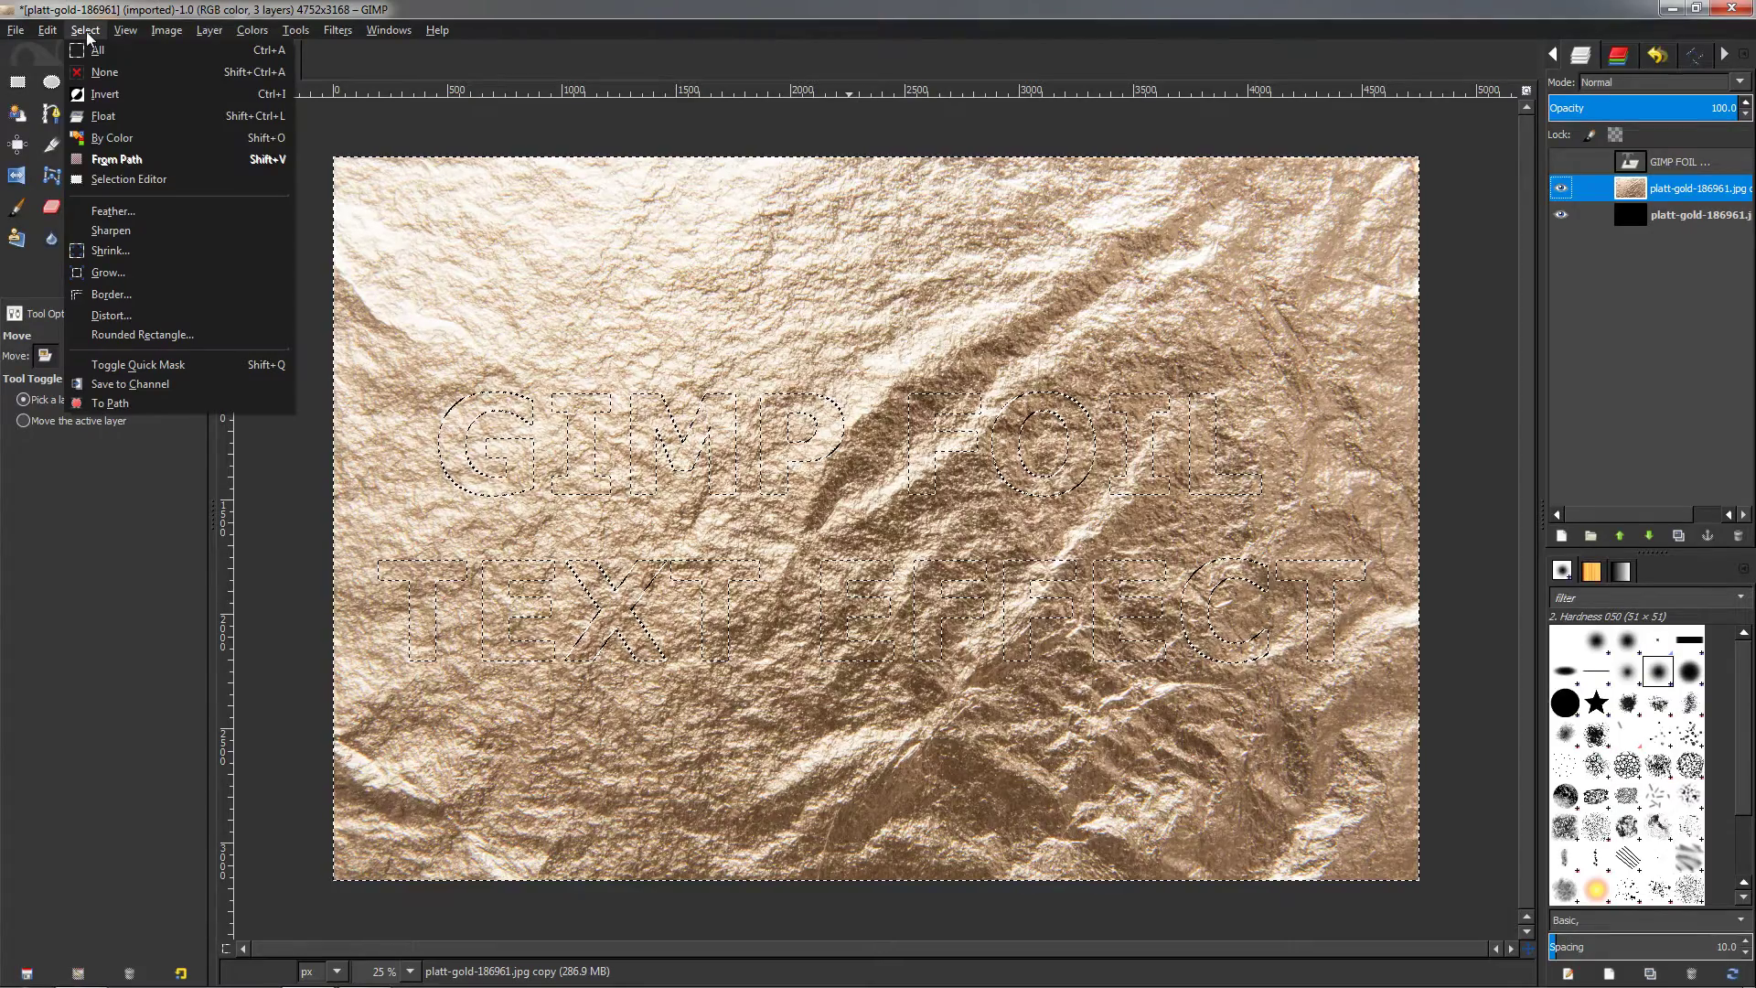
left_click(130, 93)
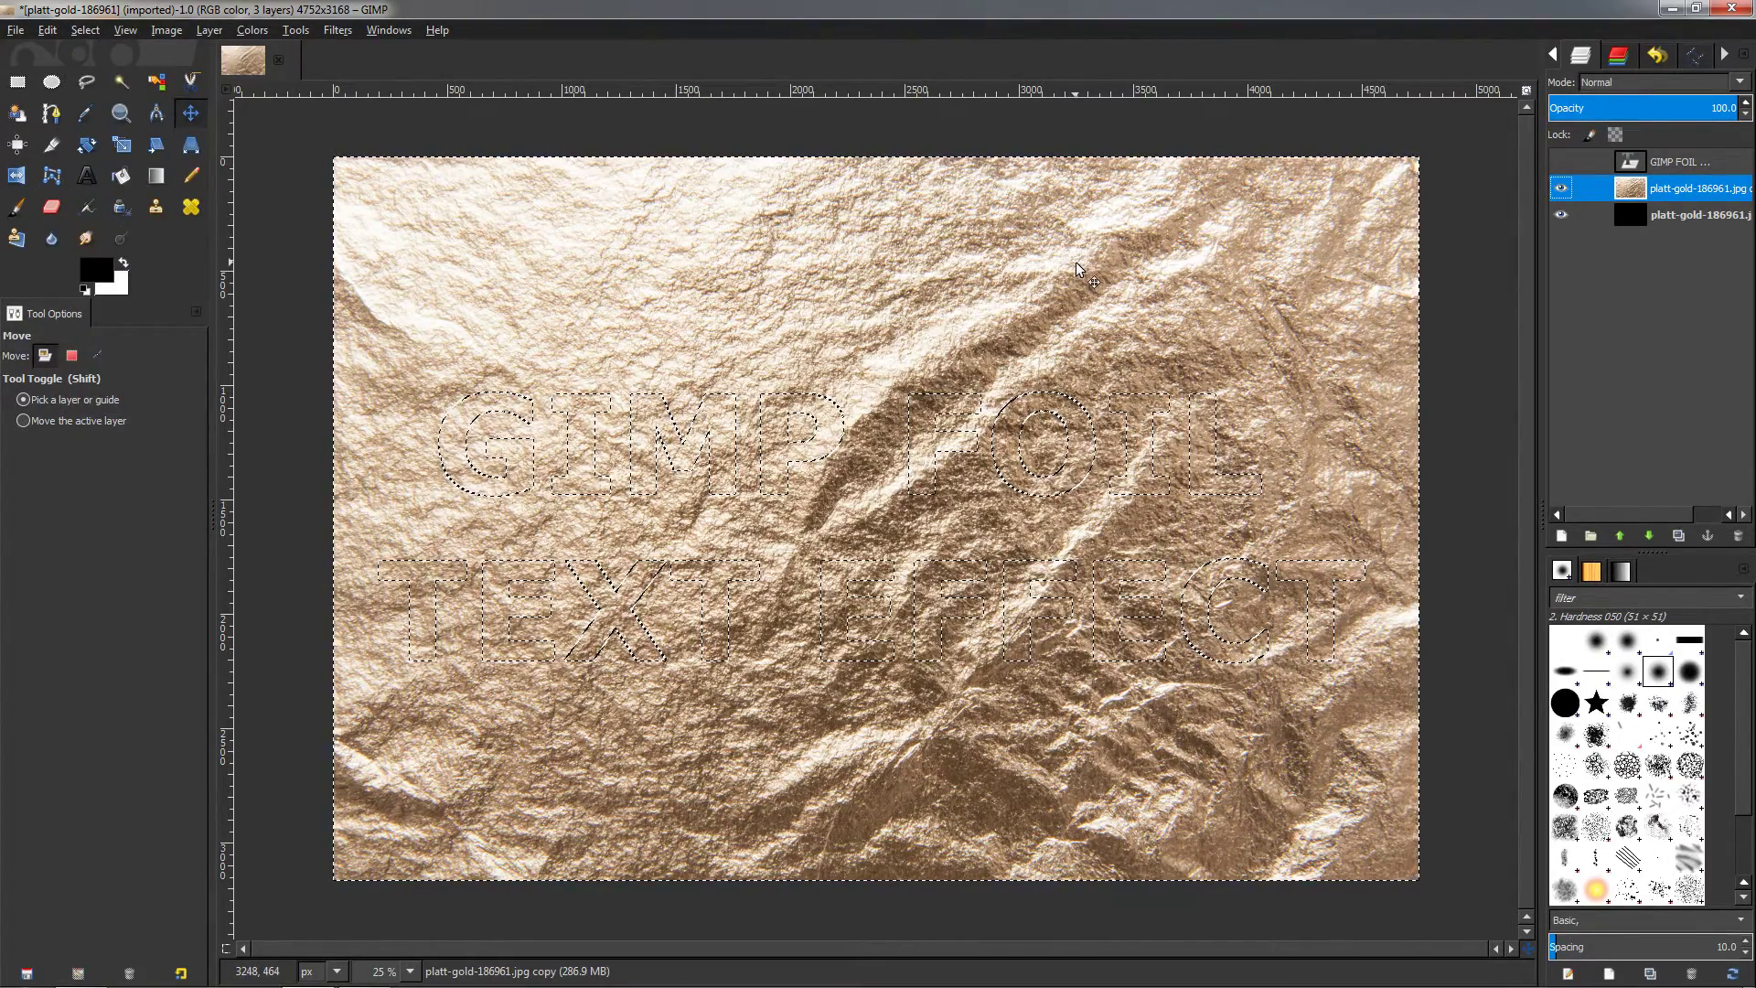
key("Delete")
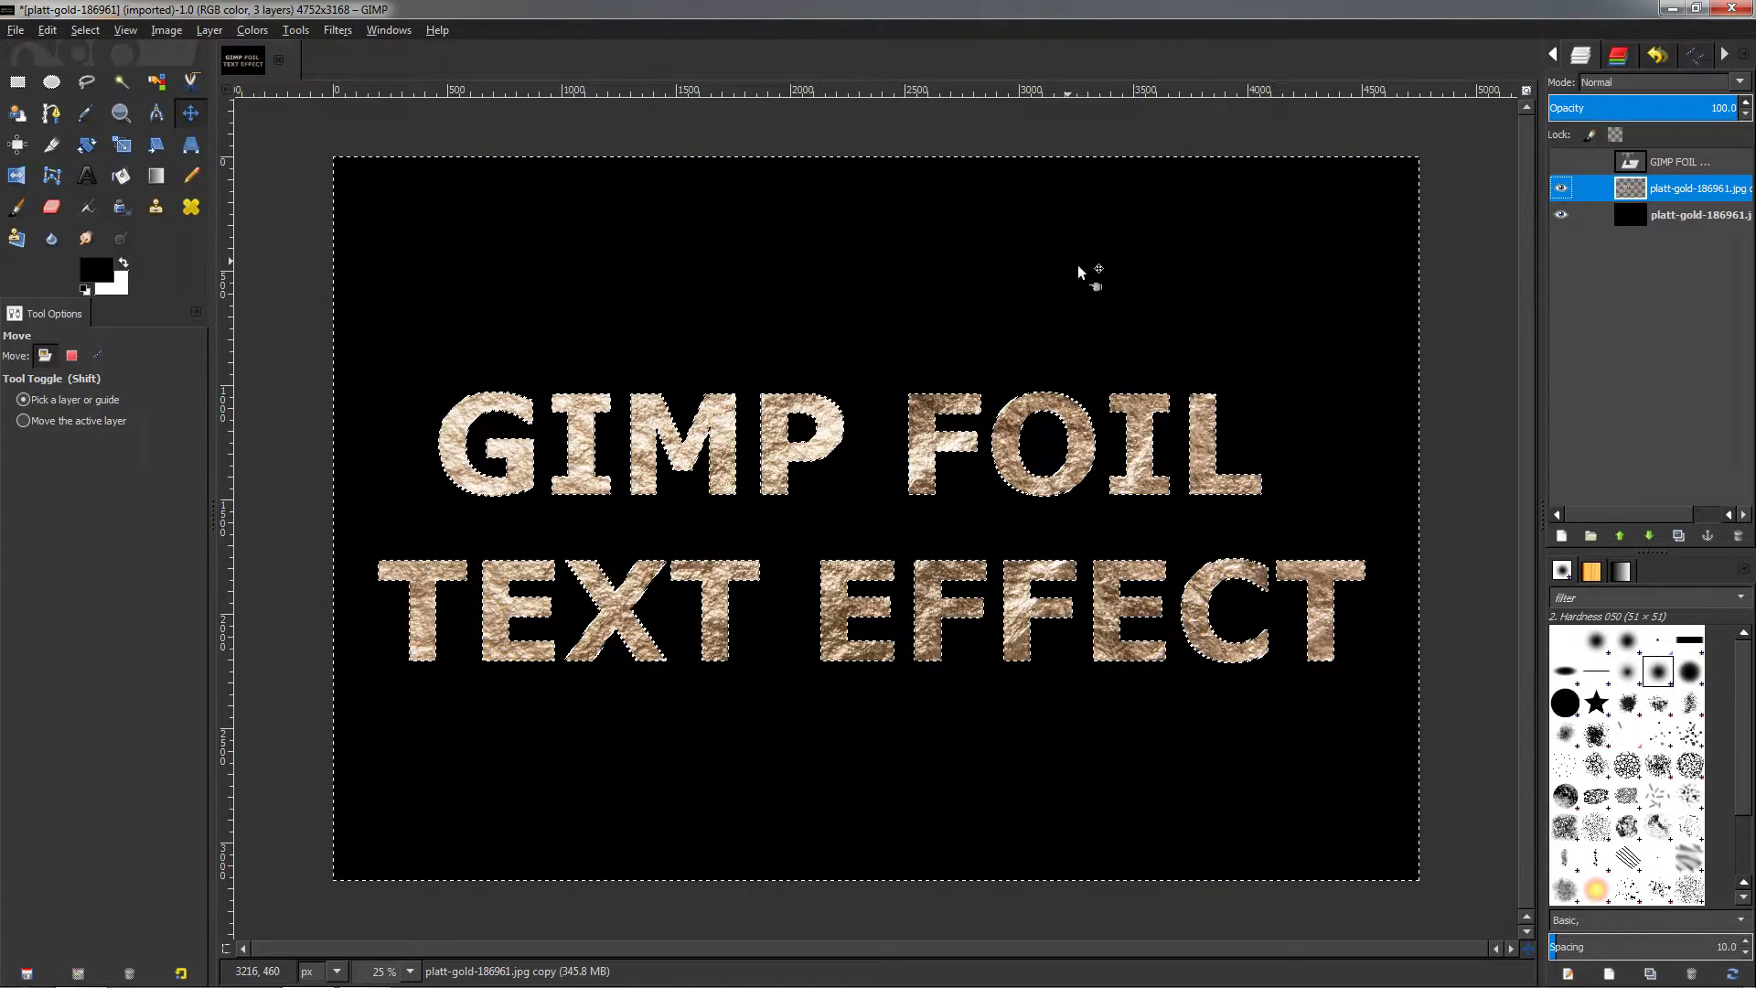
left_click(91, 32)
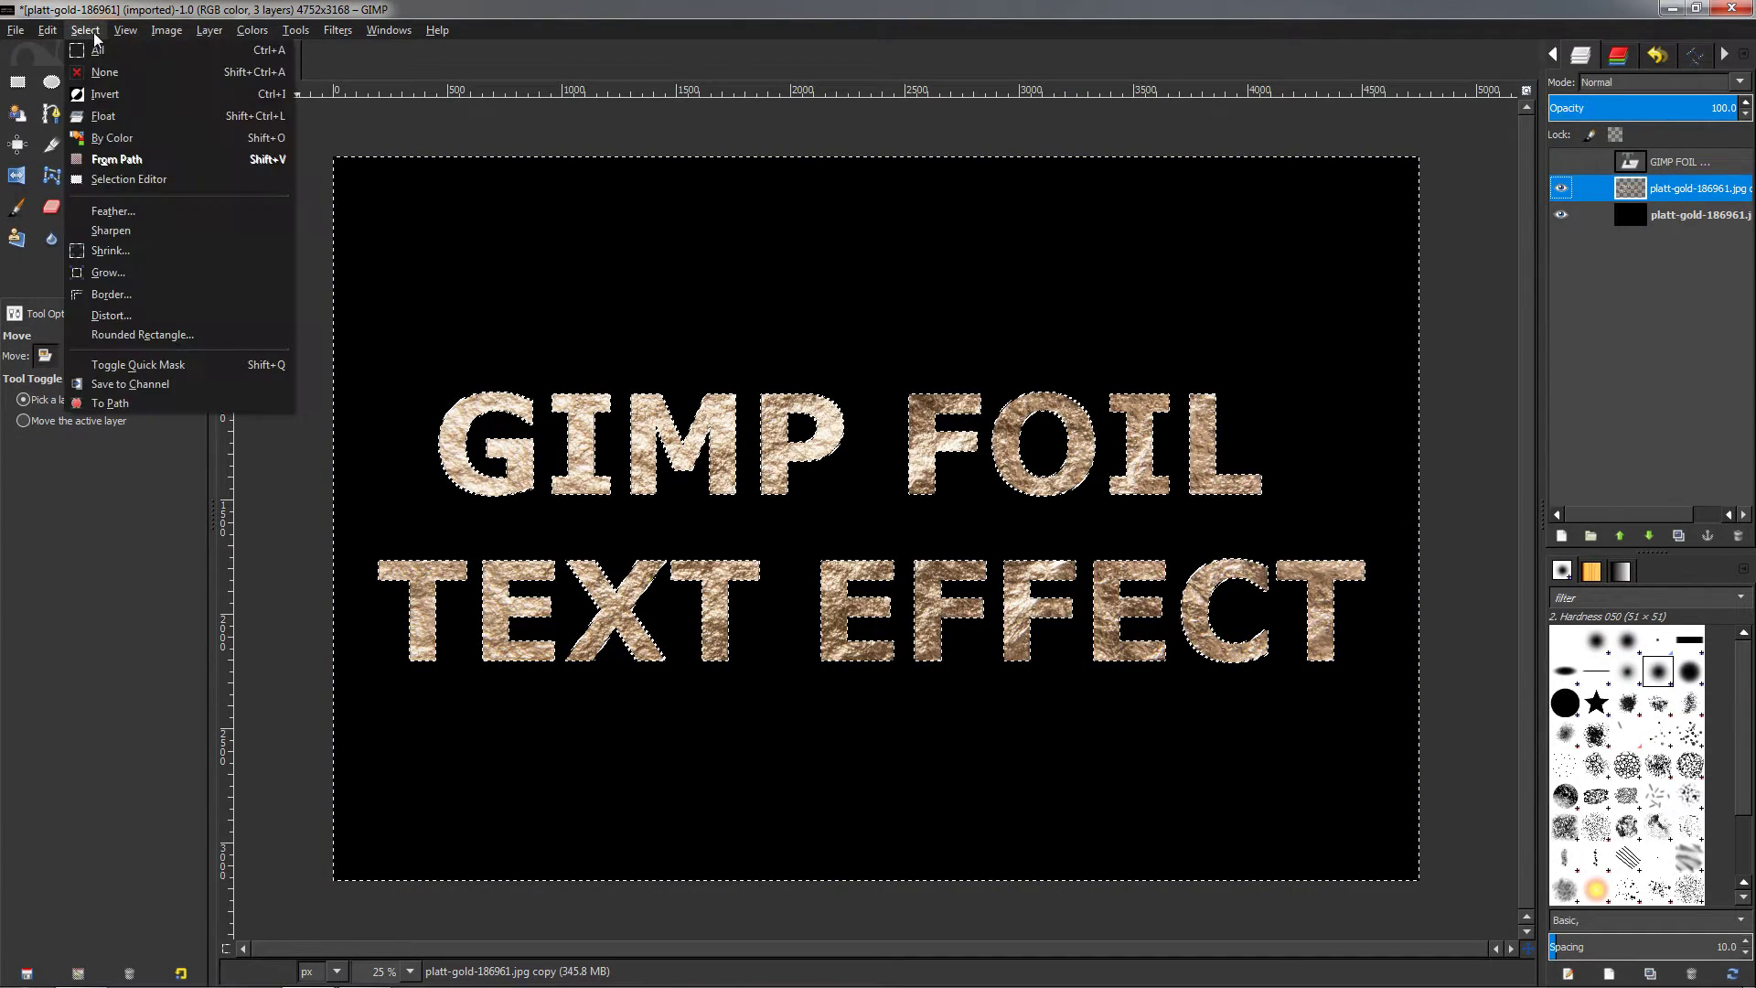
- Deselect, duplicate the foil-text layer, and pick the Golden gradient, undoing one trial fill
left_click(137, 73)
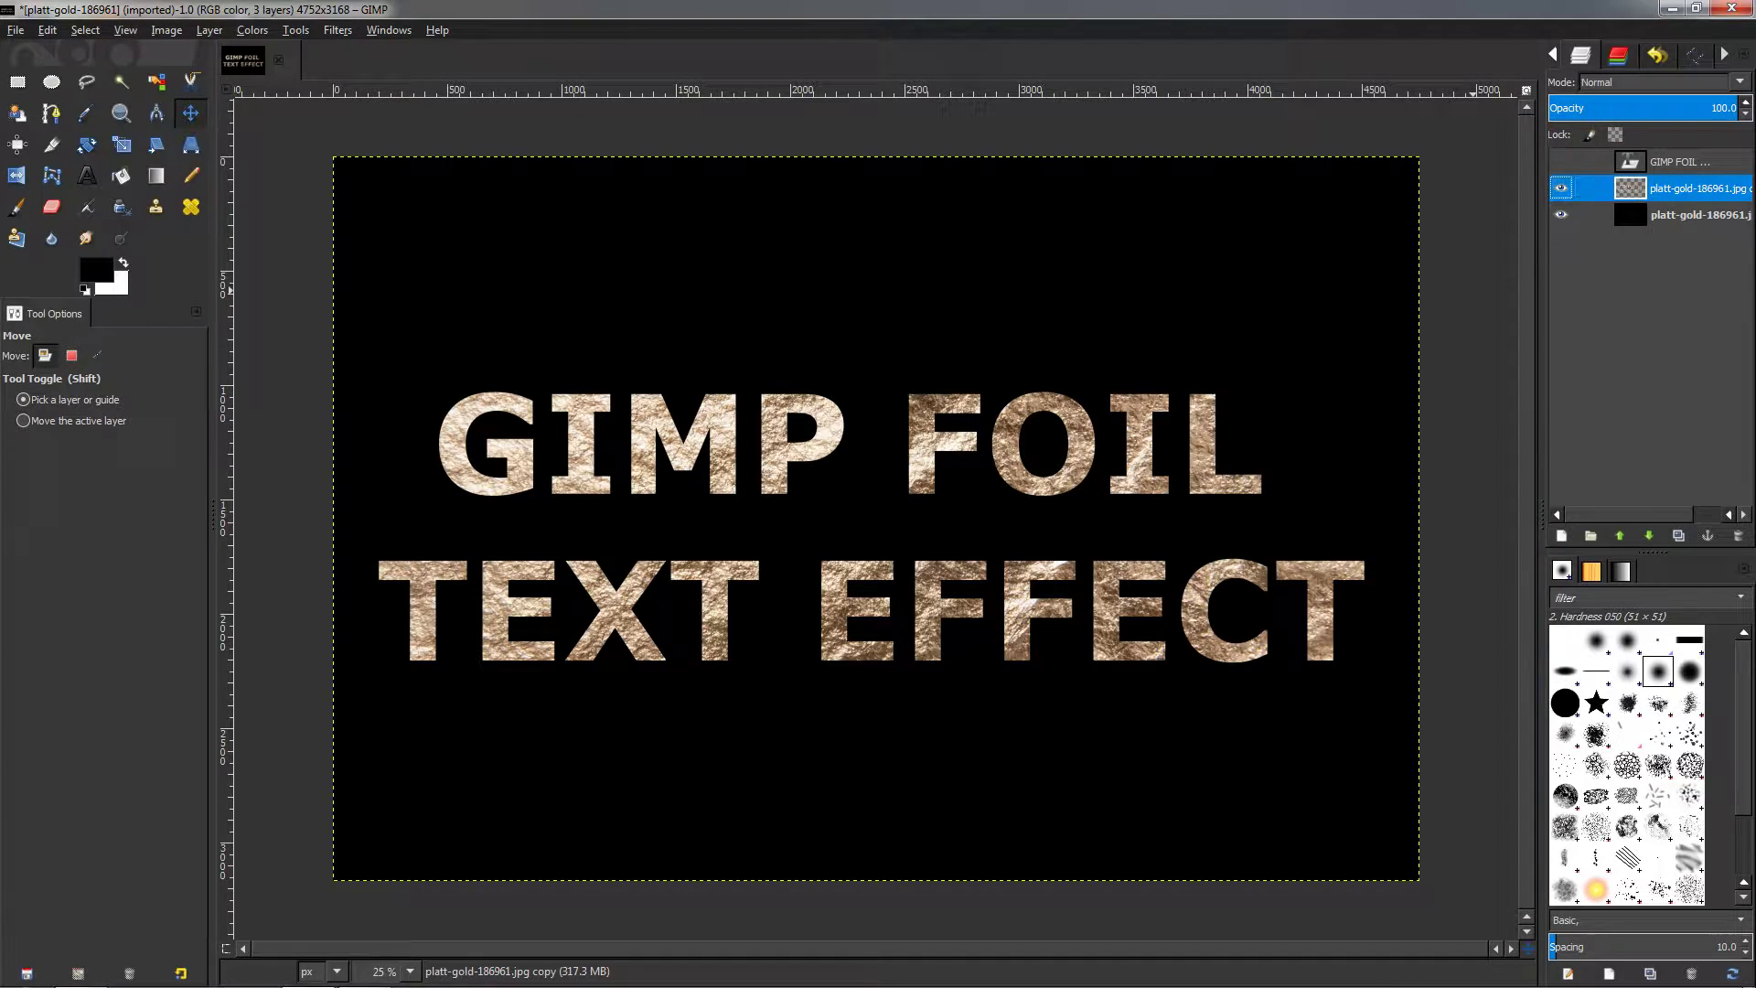
left_click(1677, 537)
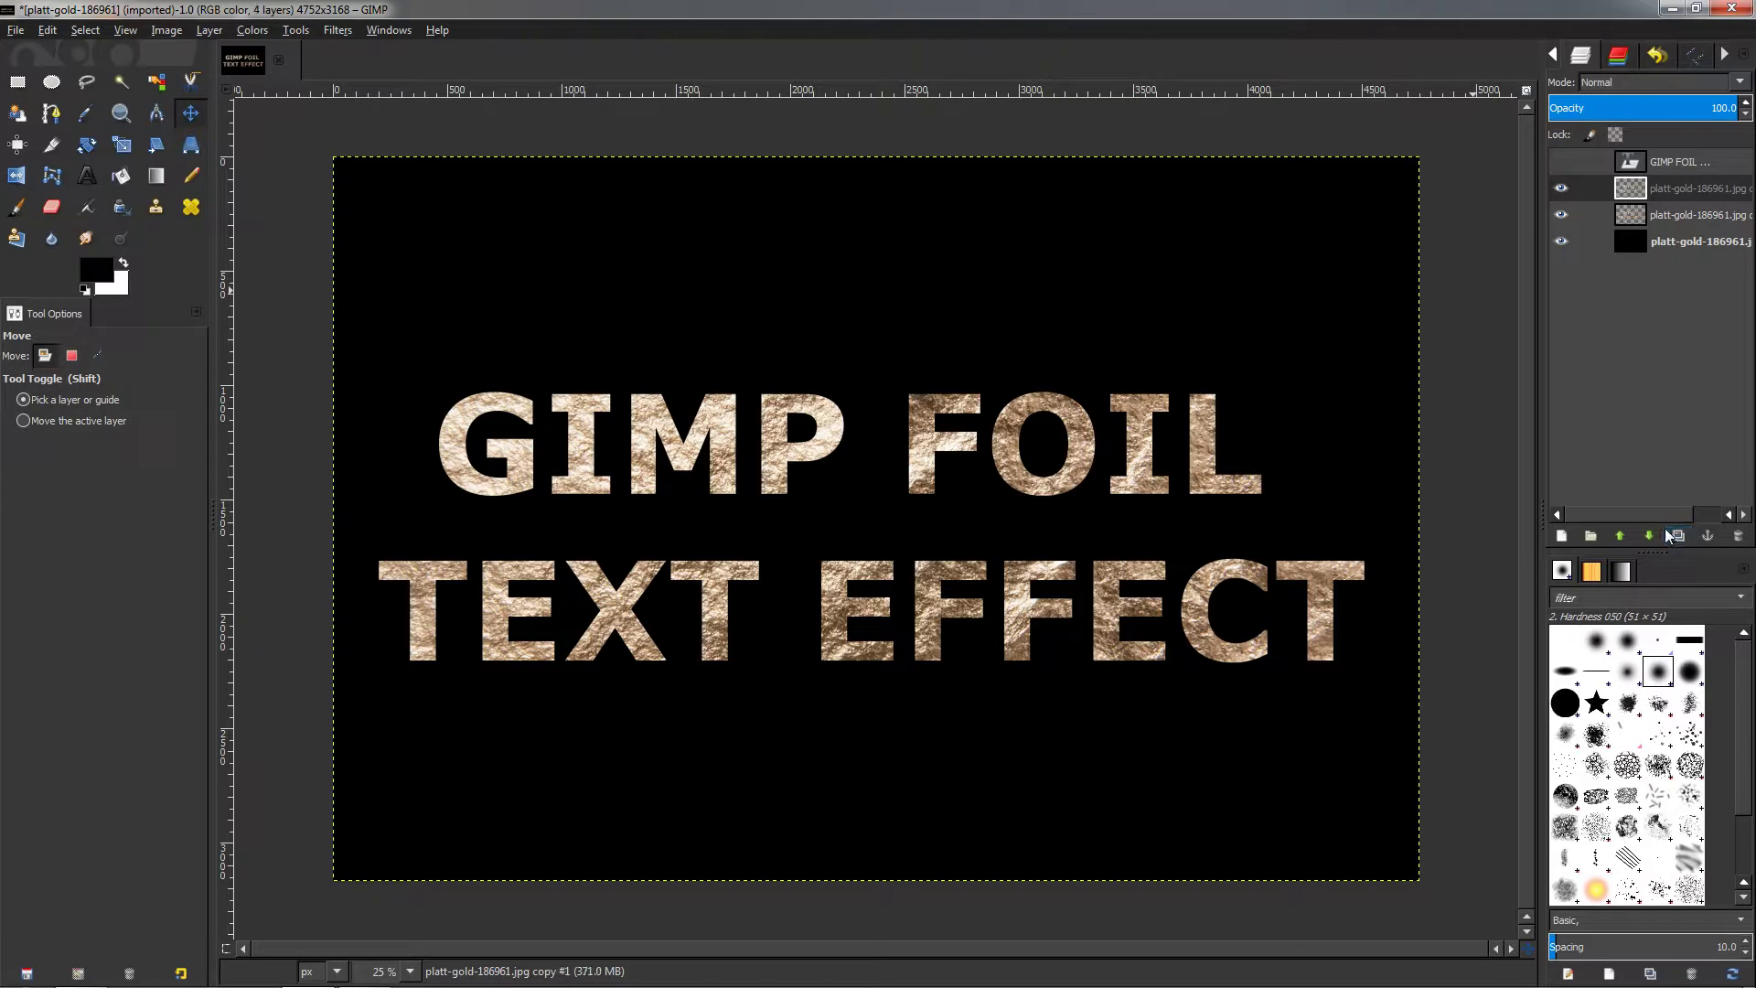
left_click(159, 183)
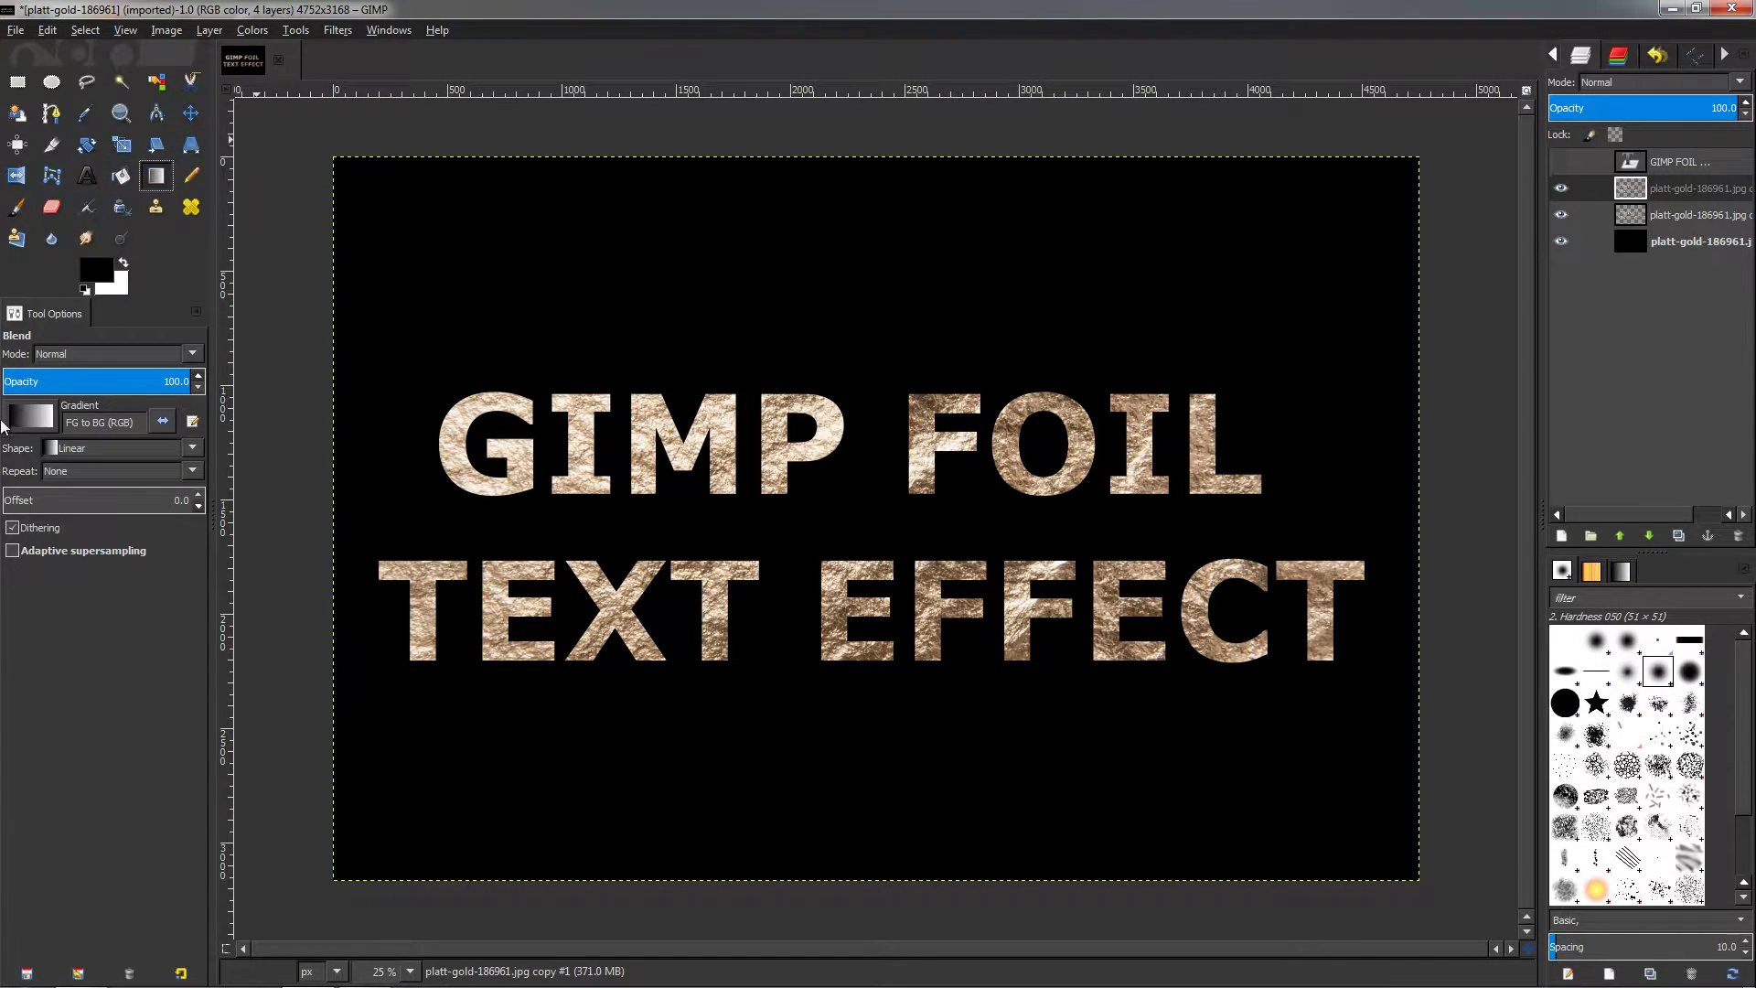
left_click(39, 427)
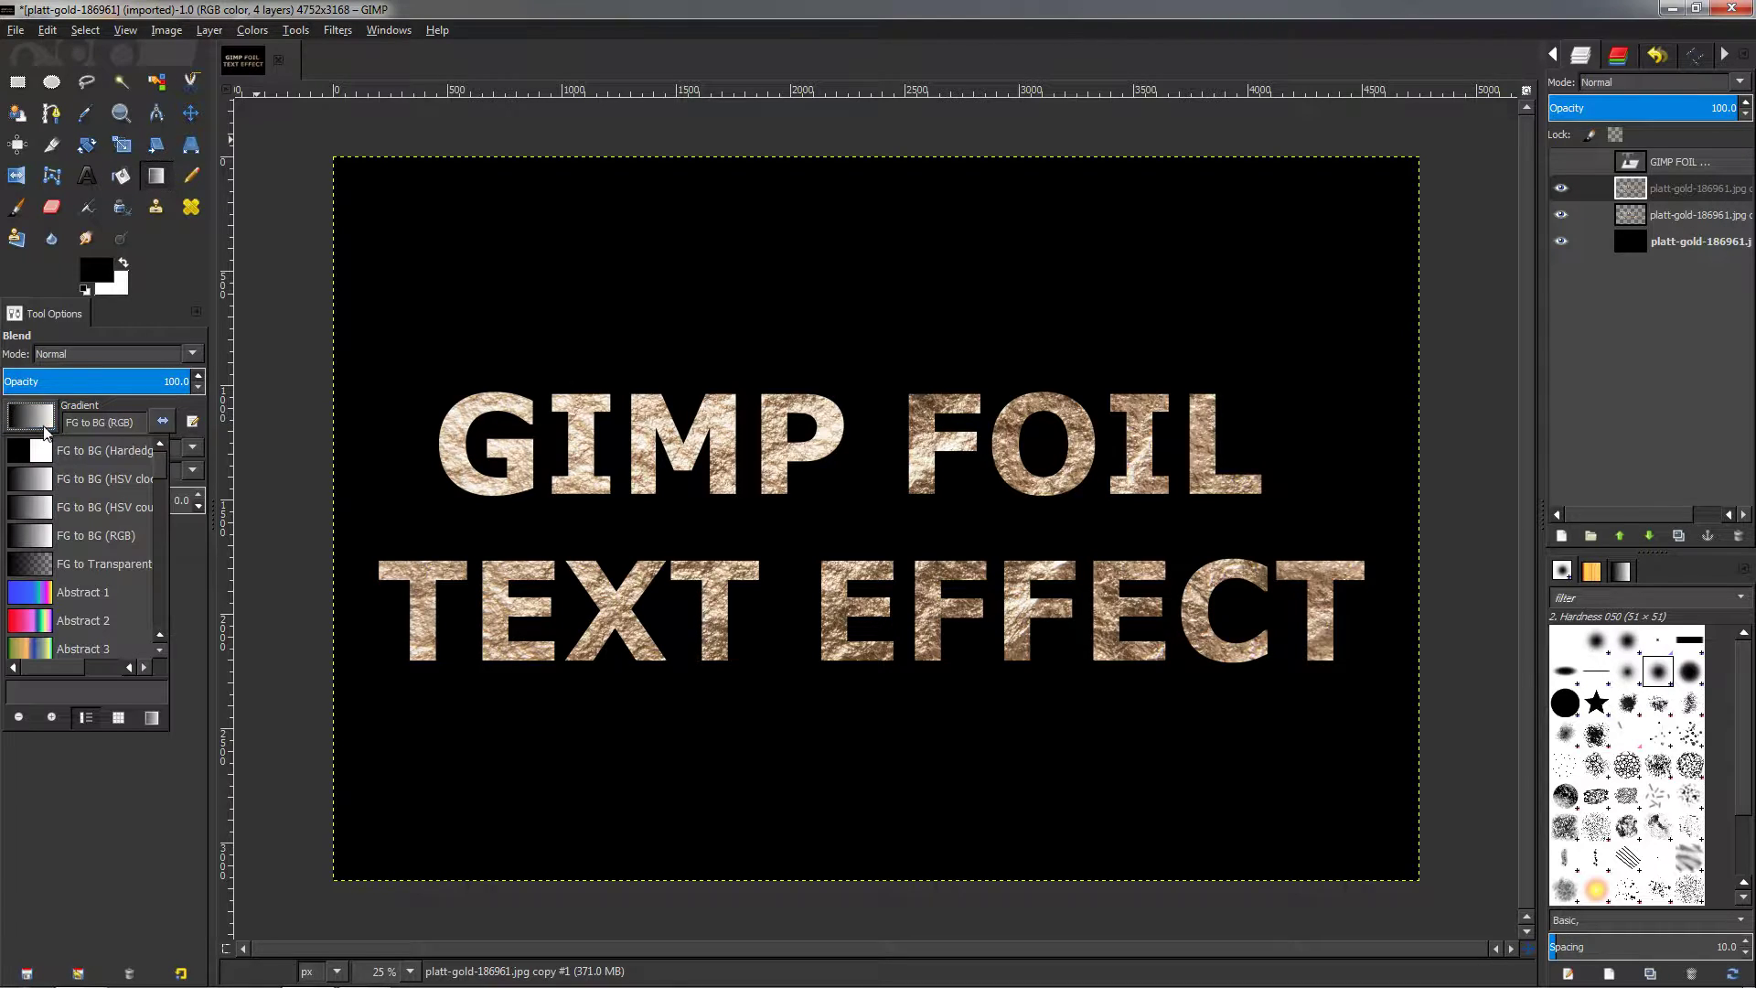
scroll(91, 512, "down", 3)
scroll(89, 524, "down", 5)
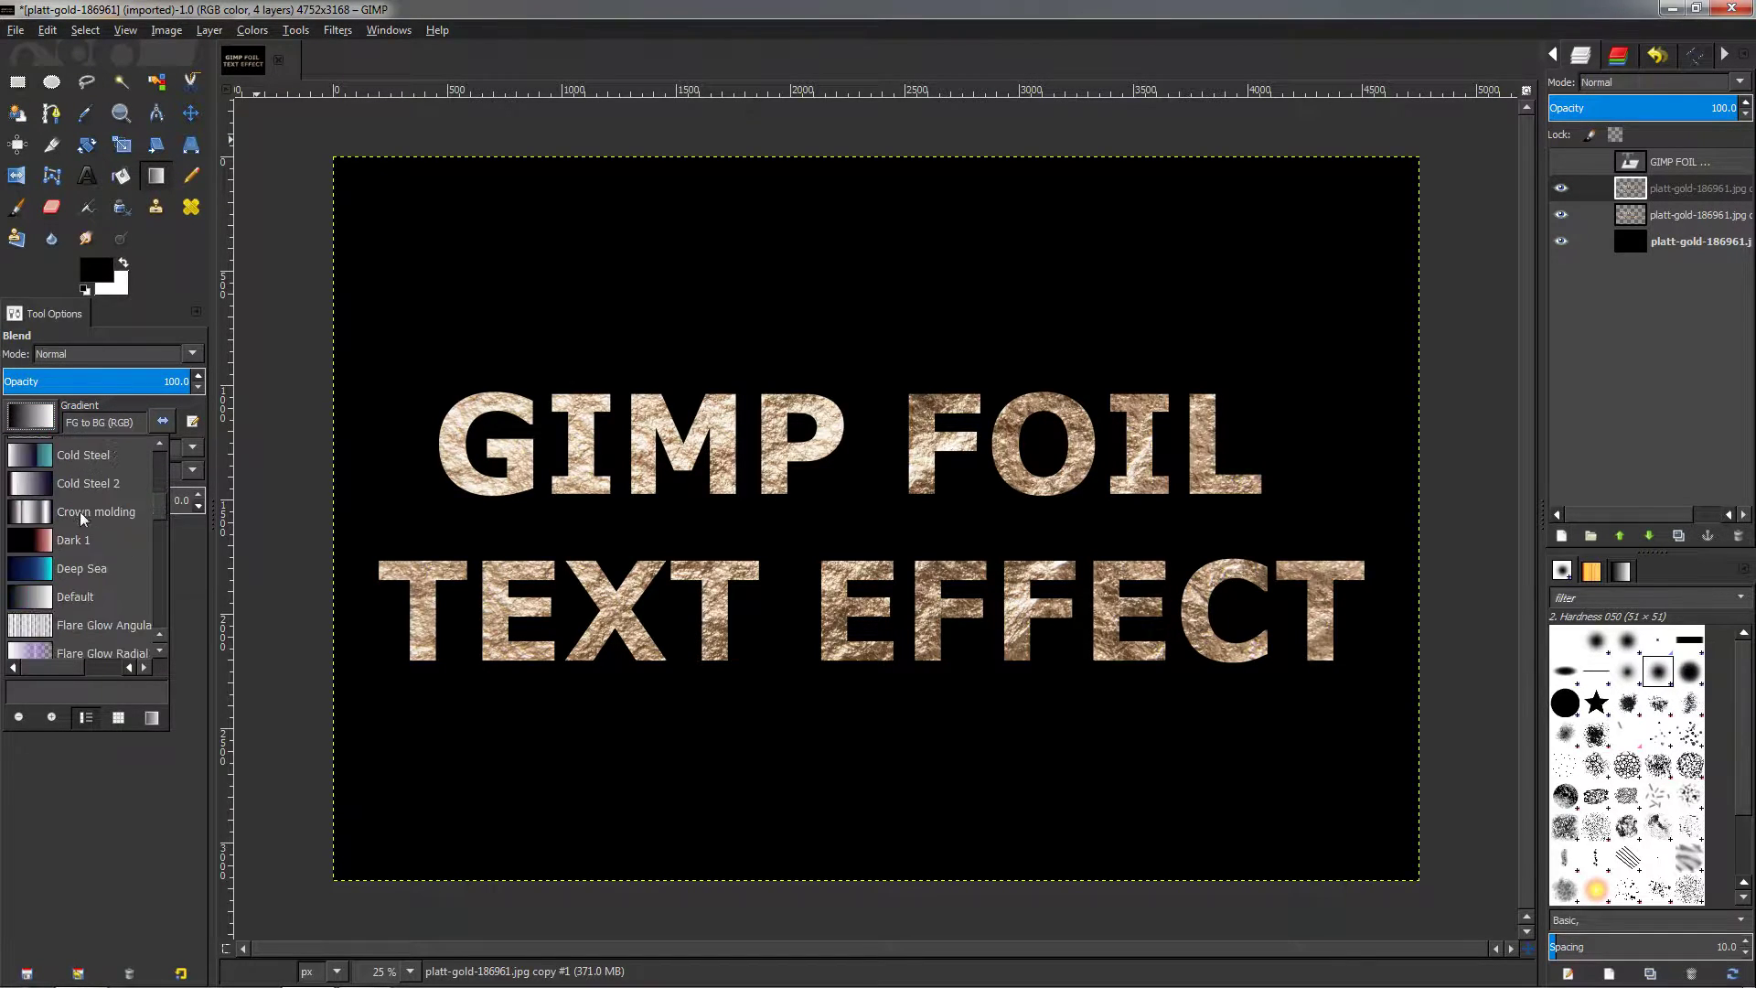
scroll(79, 517, "down", 3)
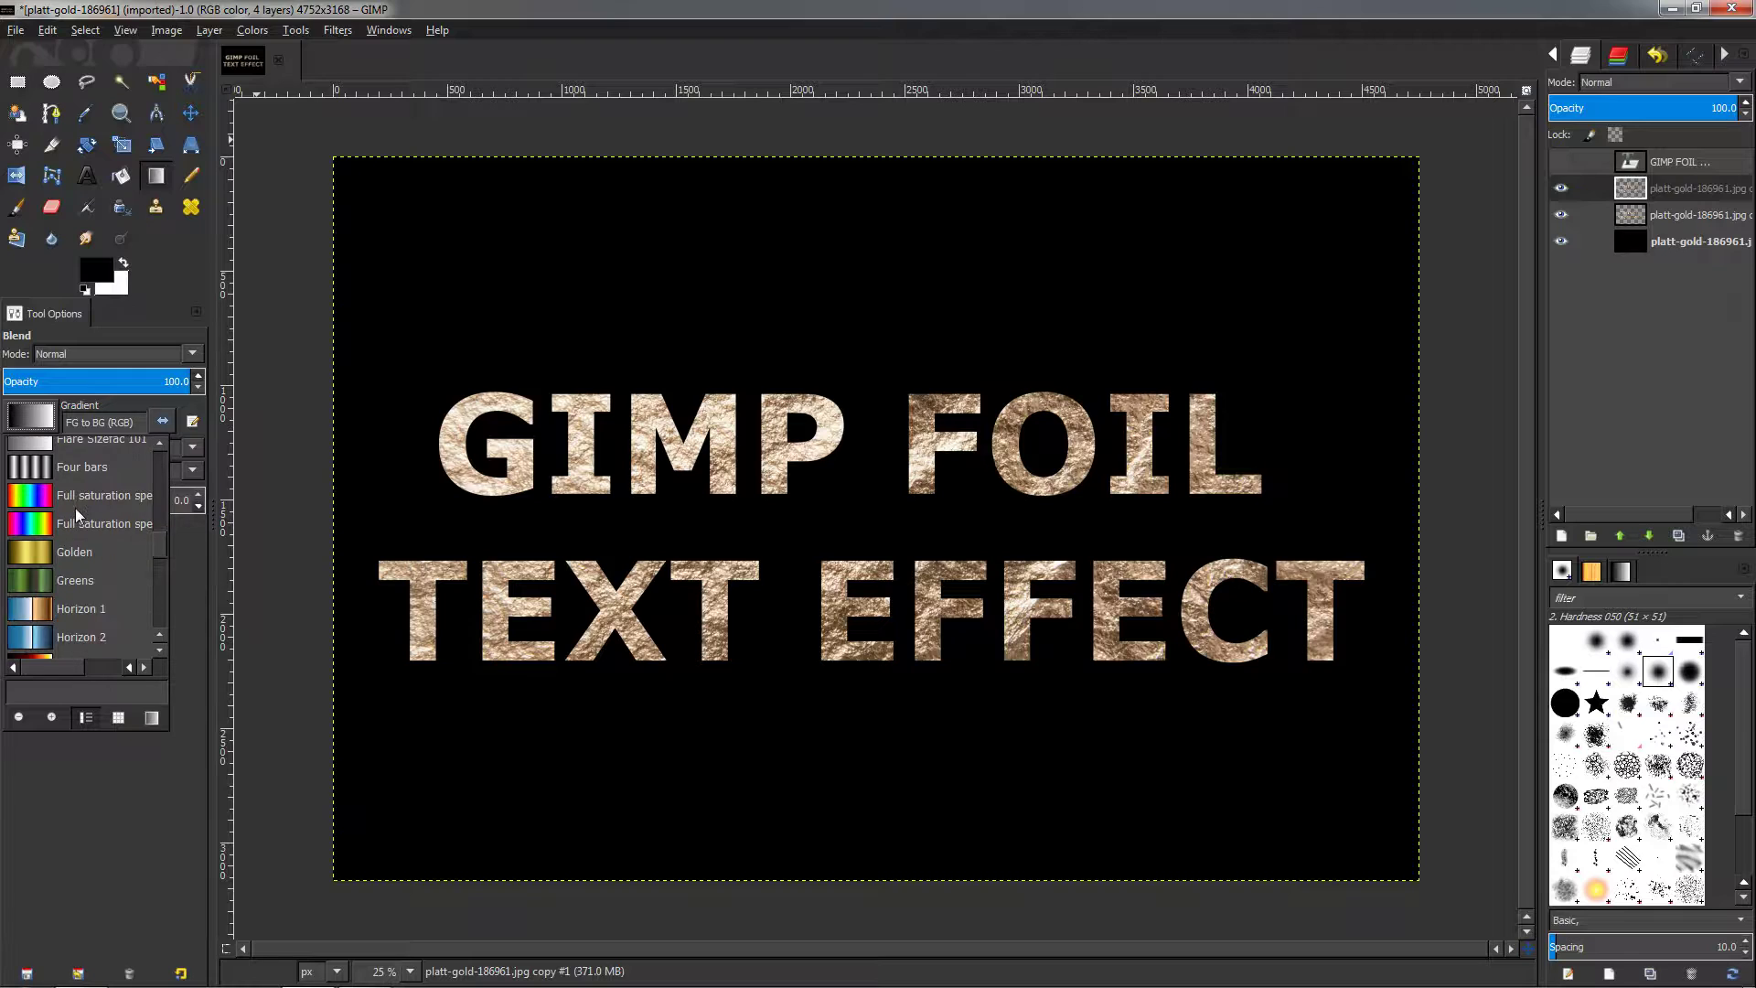
left_click(56, 552)
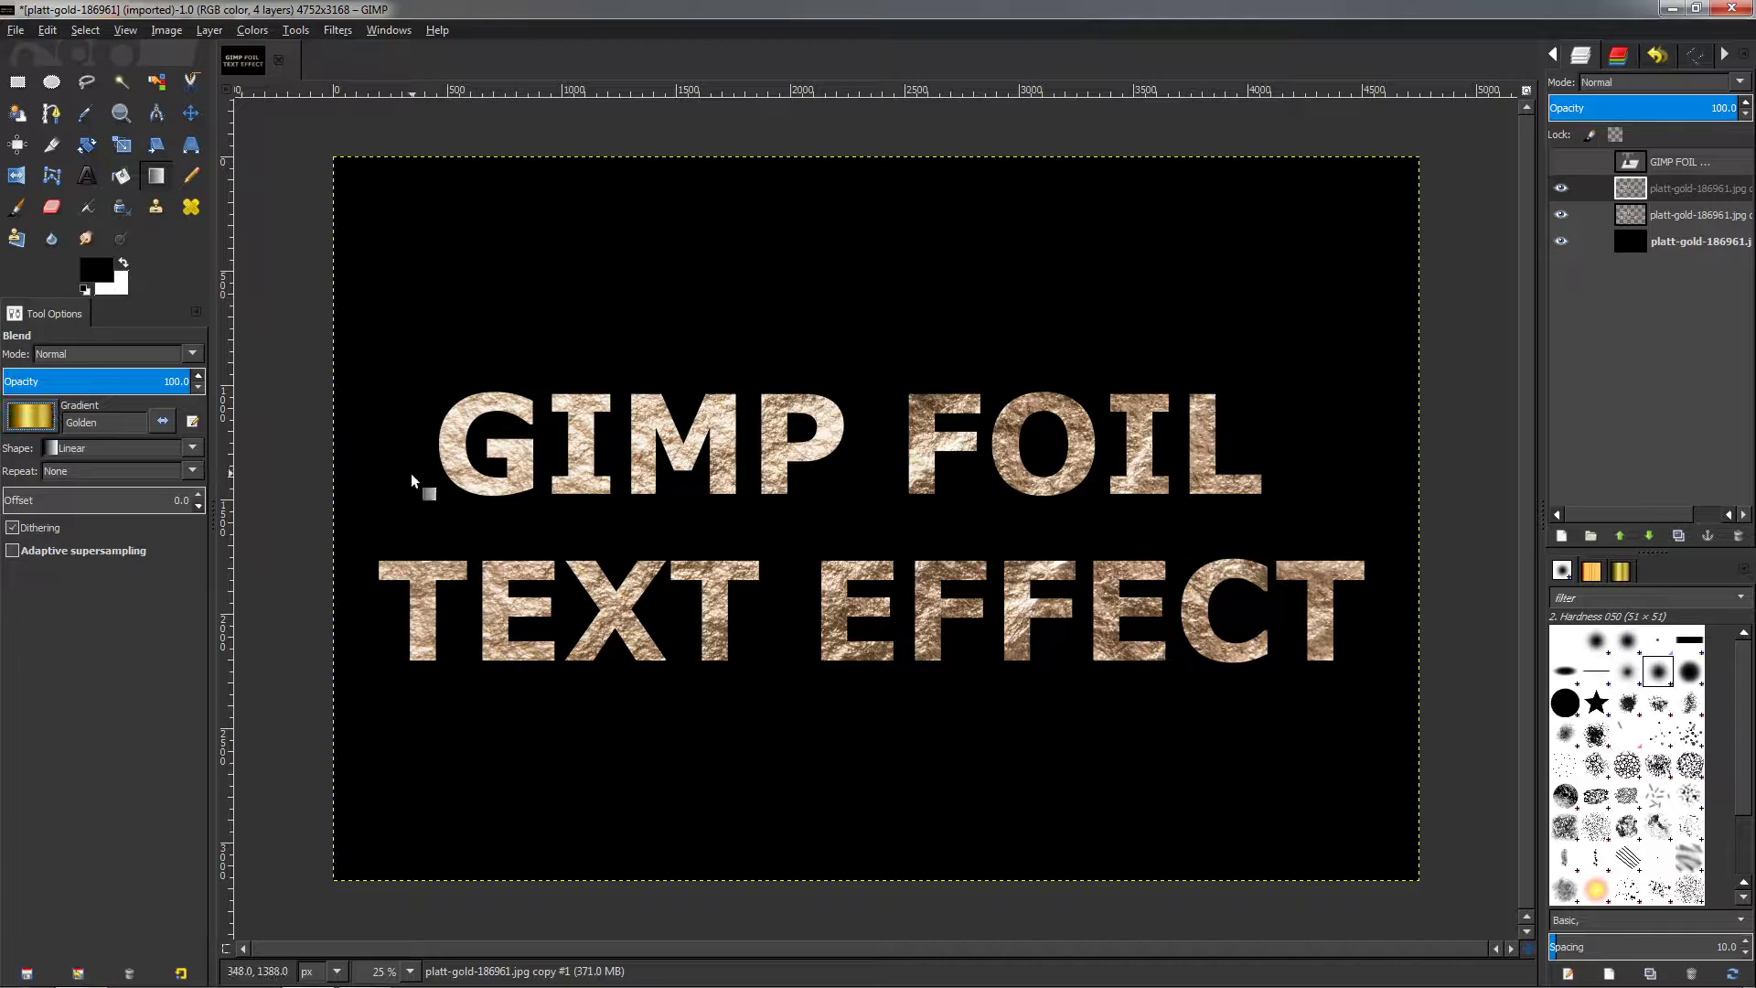
left_click_drag(441, 490, 1246, 502)
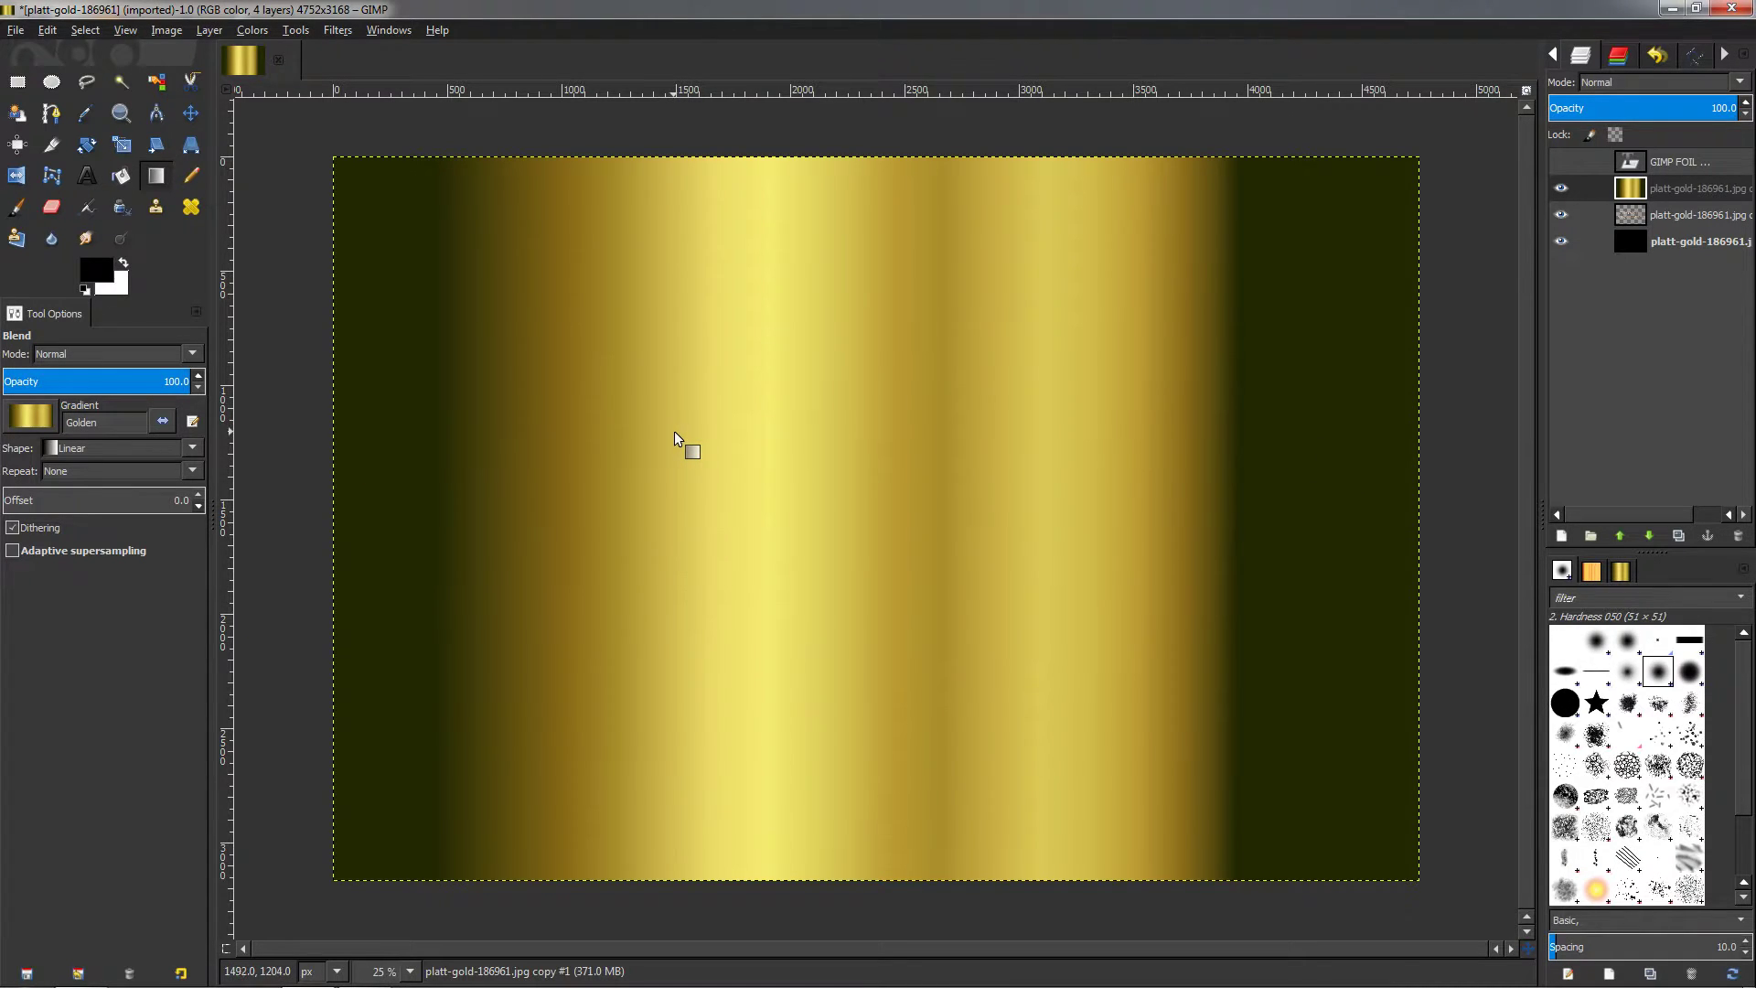
key("ctrl+z")
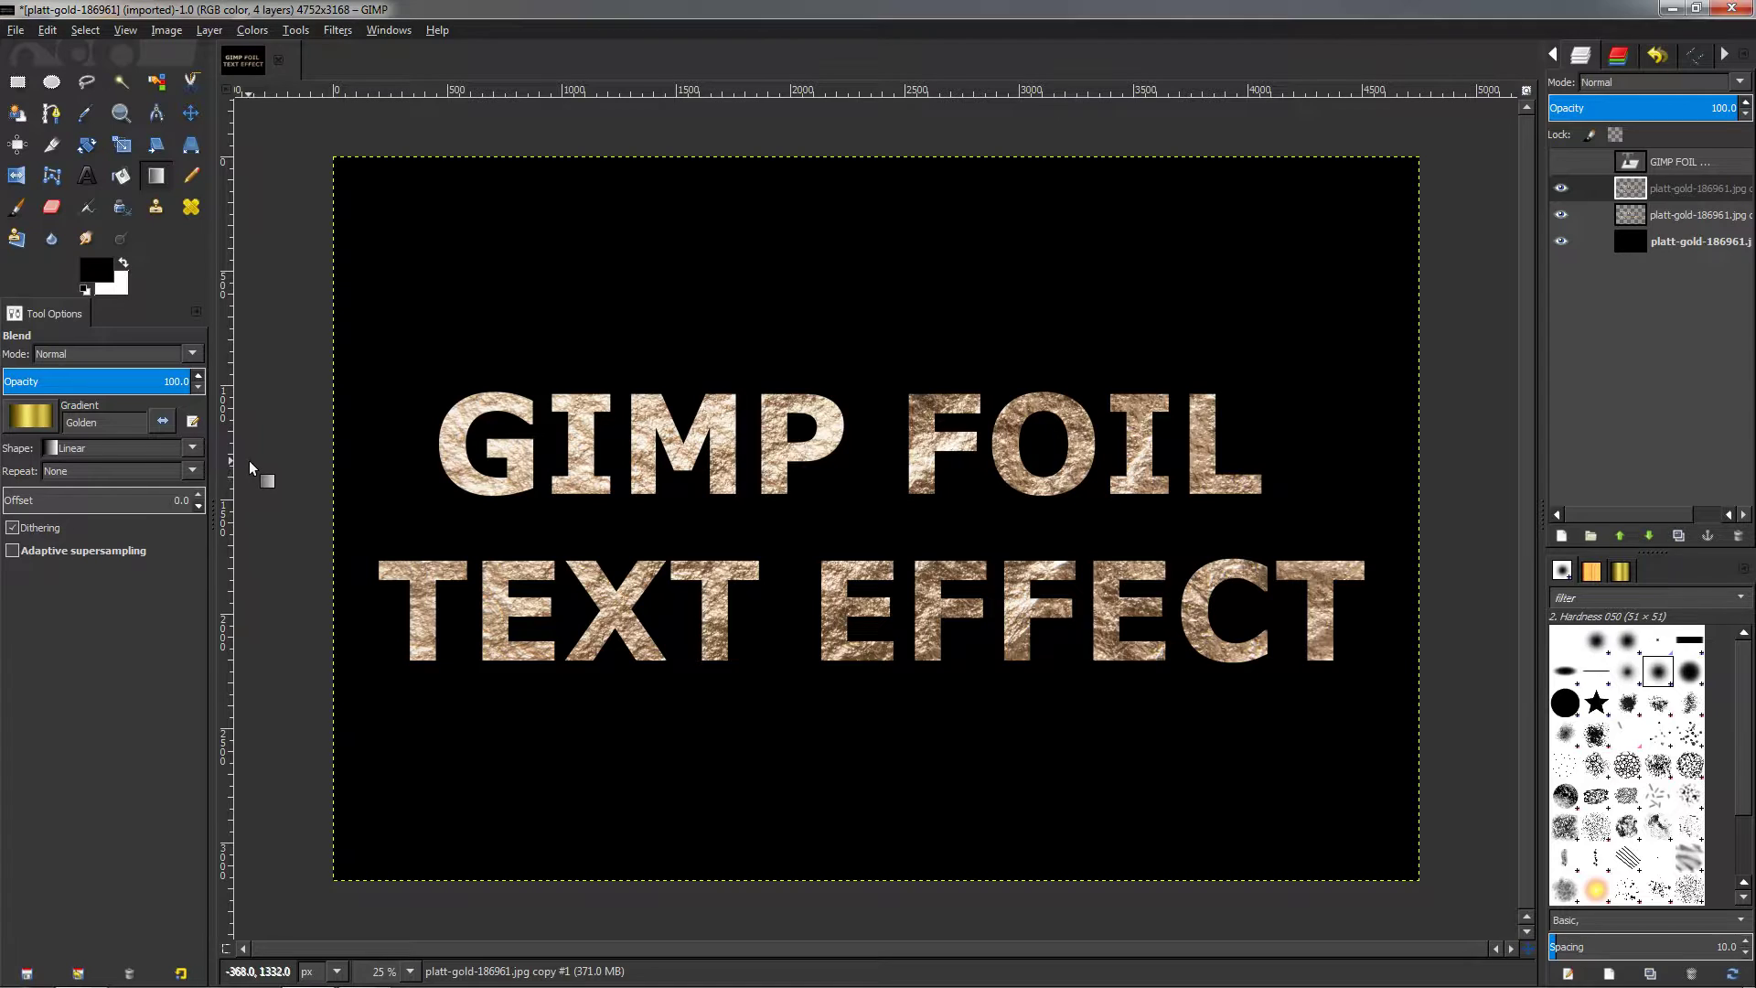
- Fill the layer left-to-right with the Golden gradient, then load the text layer's alpha as a selection
left_click_drag(248, 462, 1505, 478)
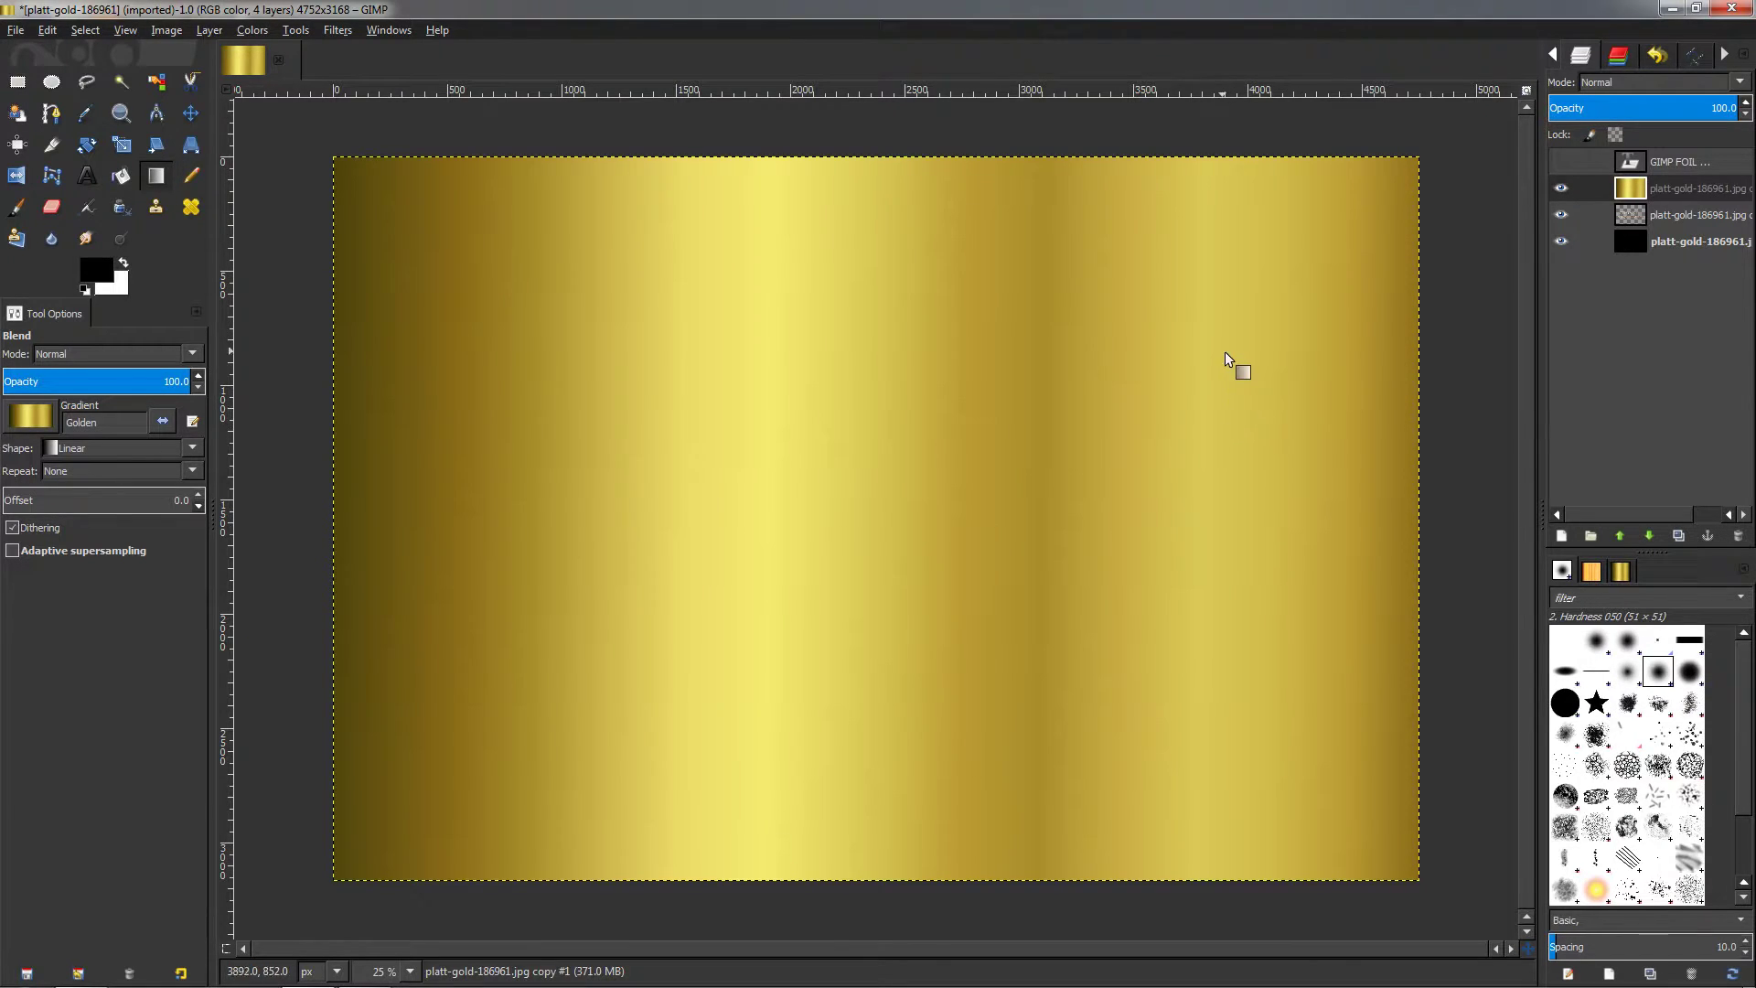
right_click(1633, 163)
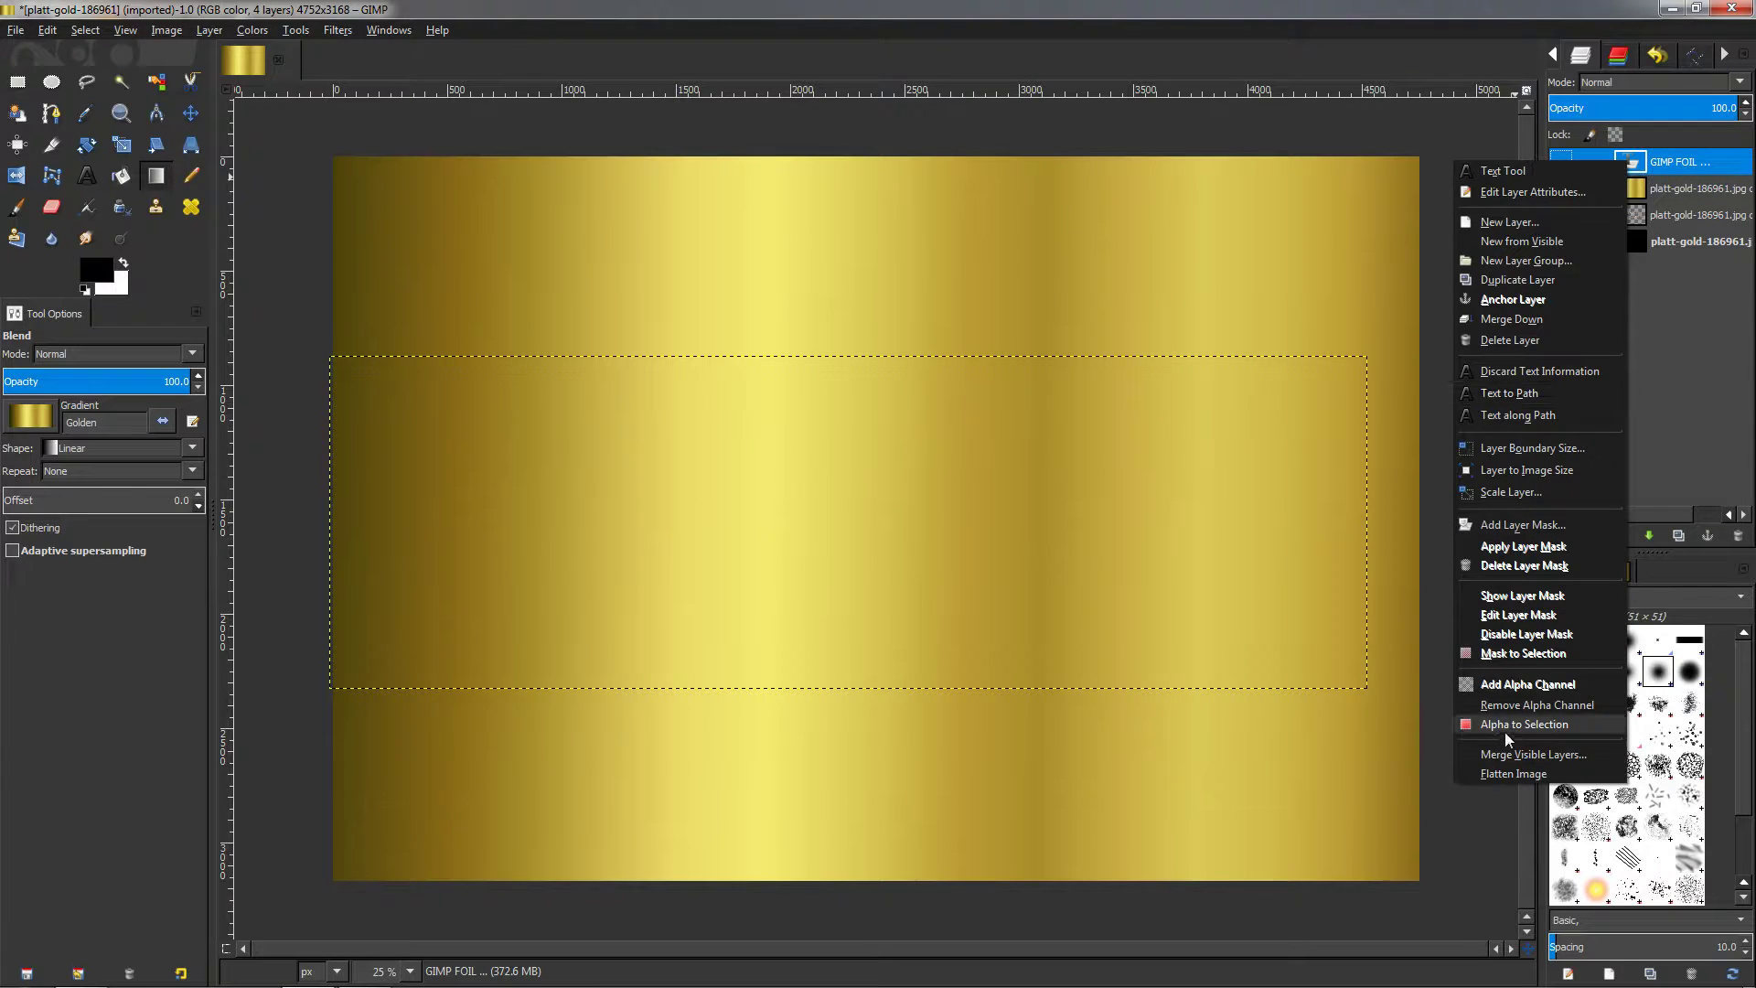
left_click(1546, 725)
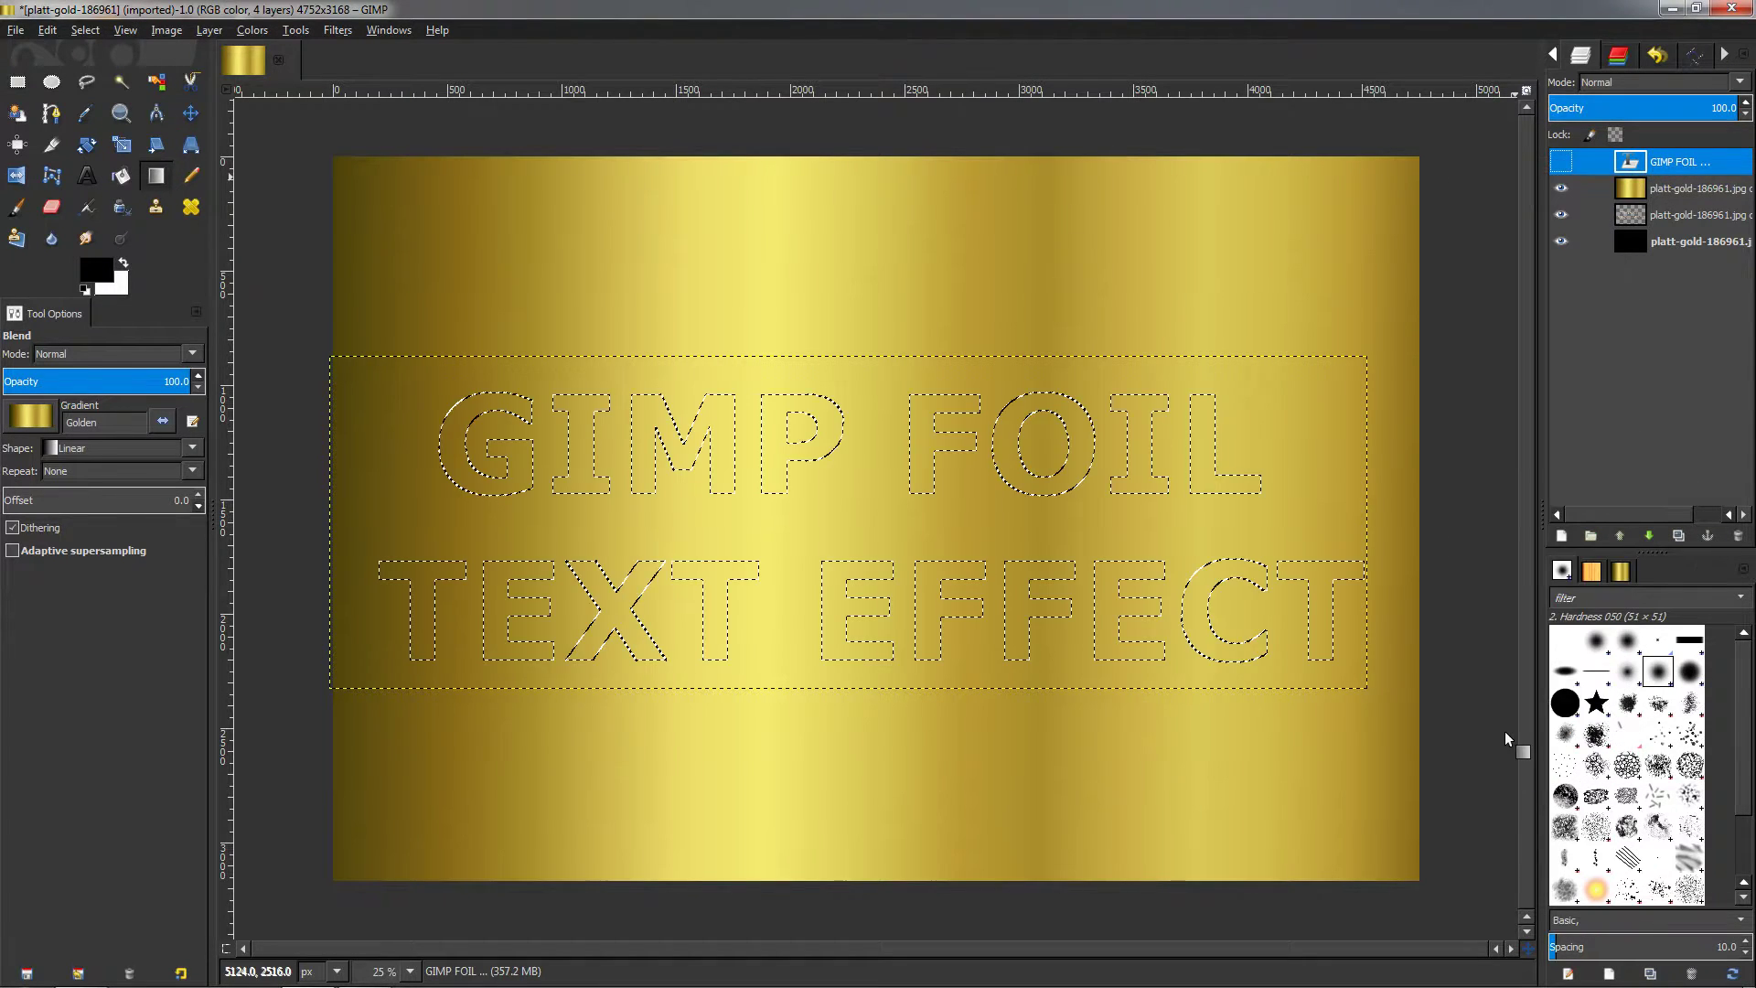
left_click(1614, 190)
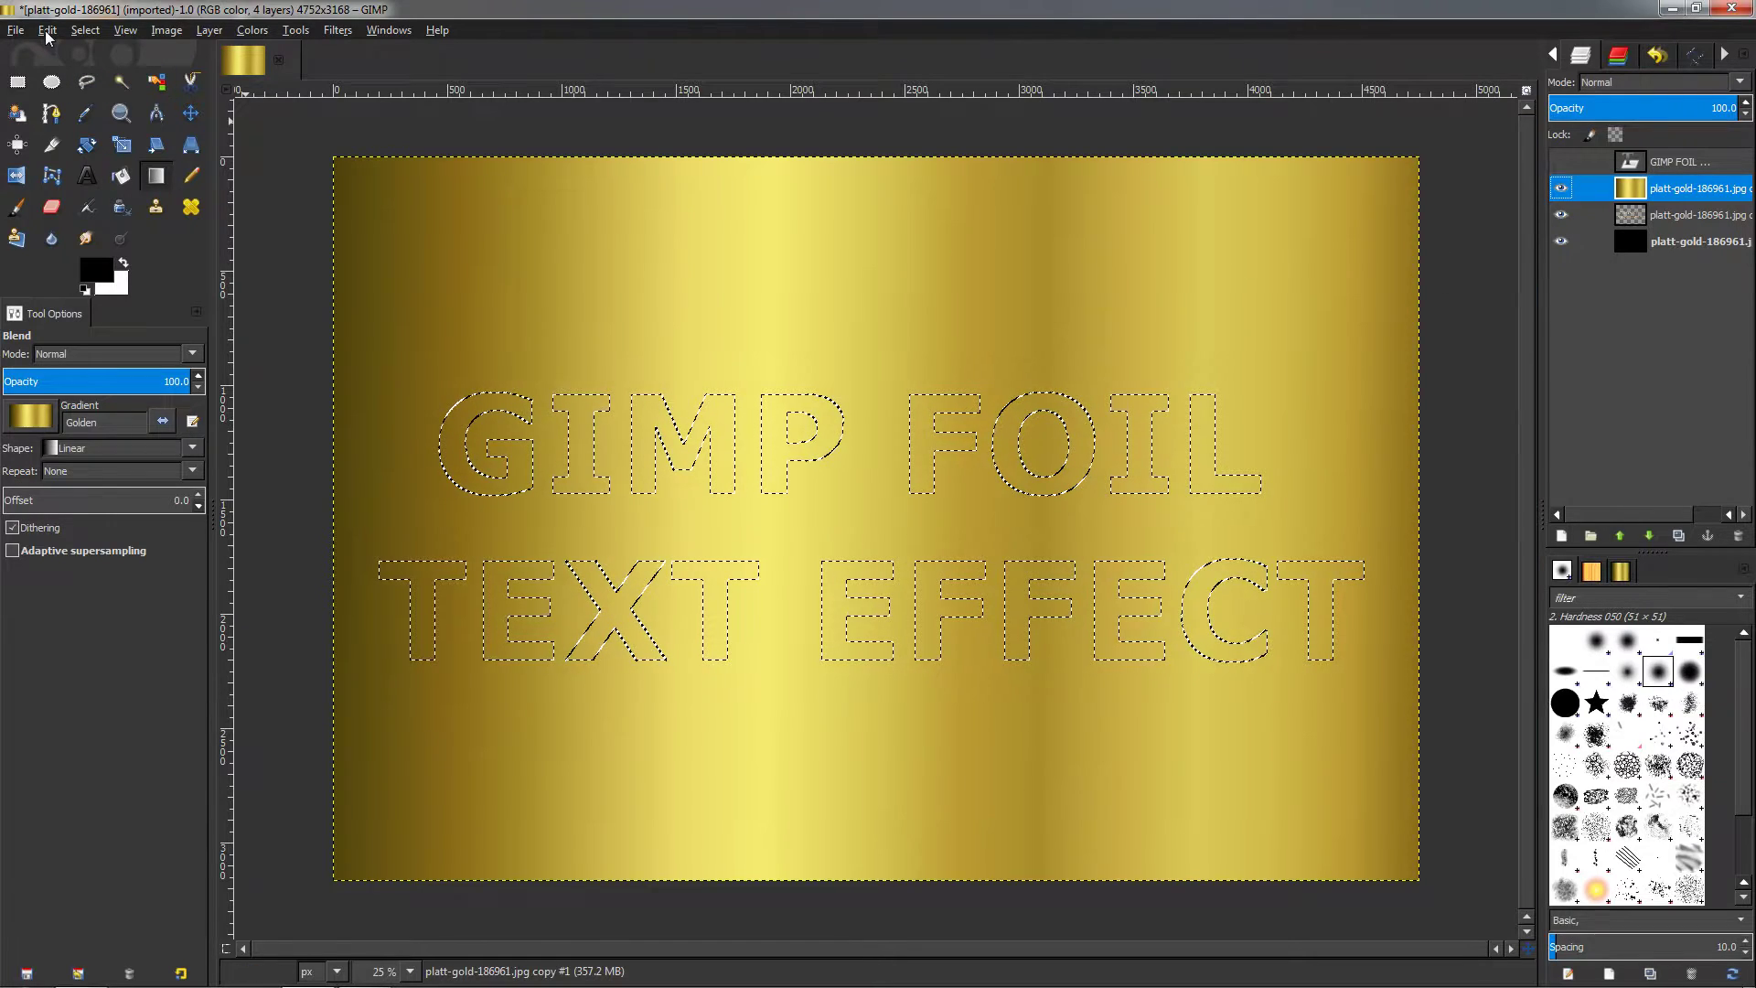
- Feather the letter selection by 2 px, invert it, delete the outside gradient, and deselect
left_click(85, 31)
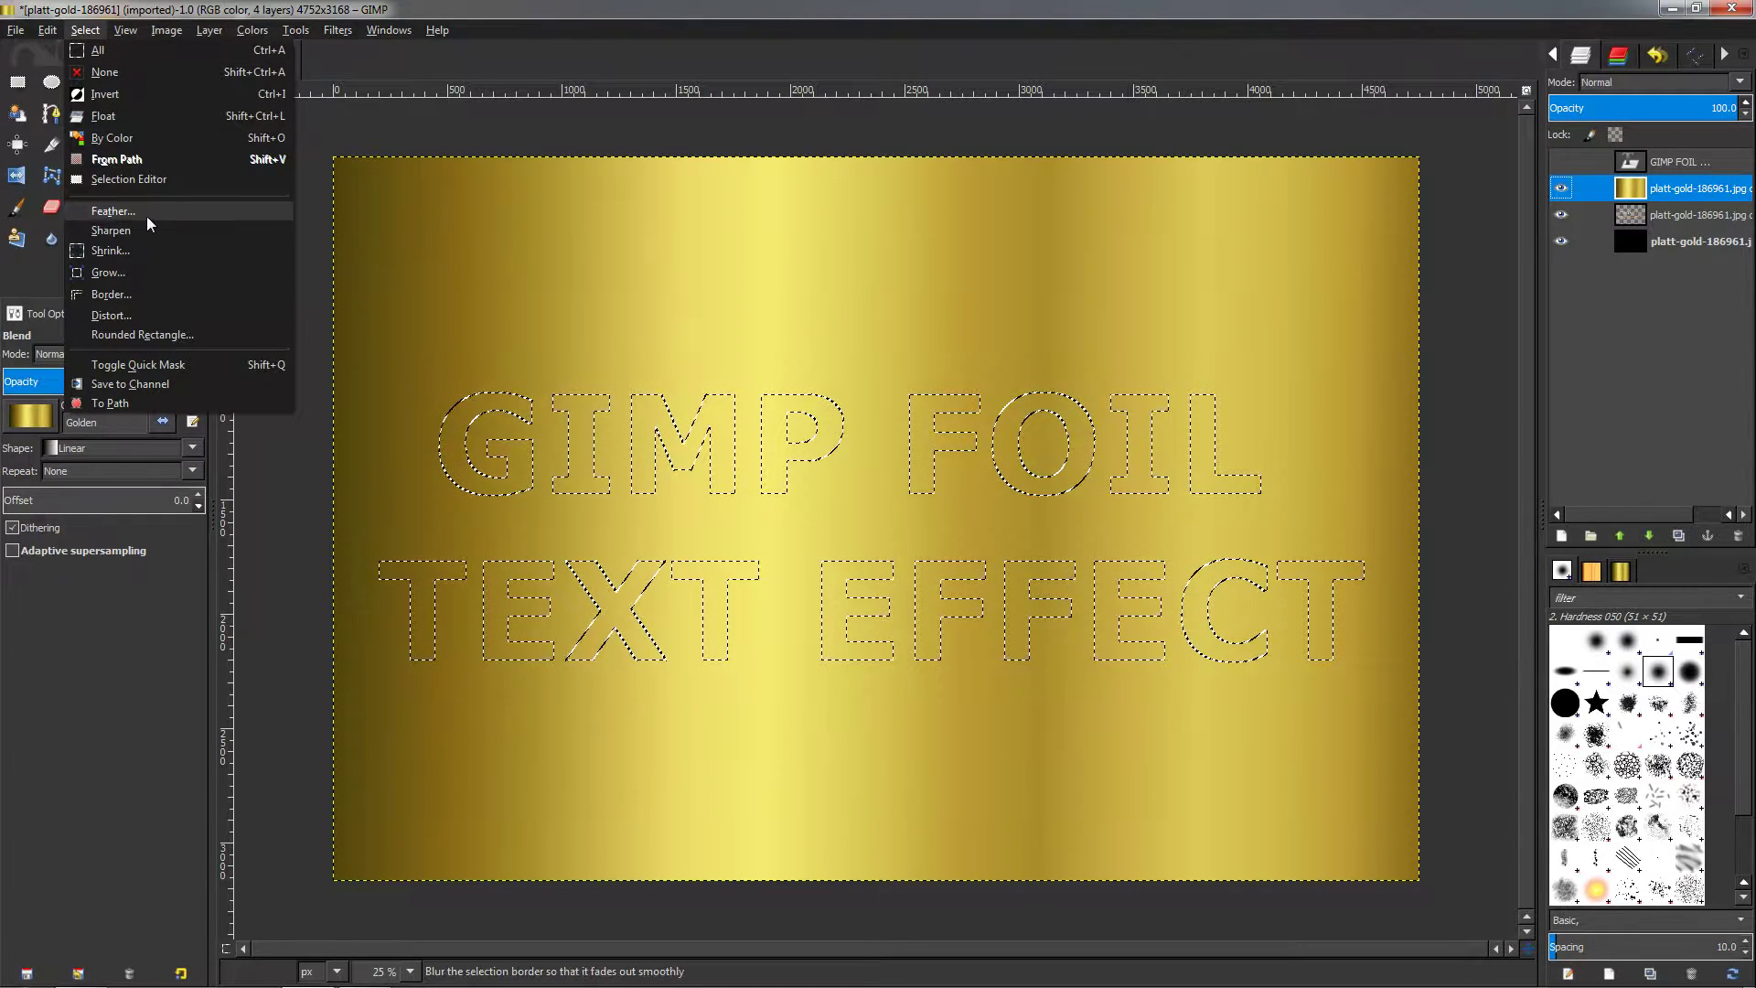
left_click(113, 211)
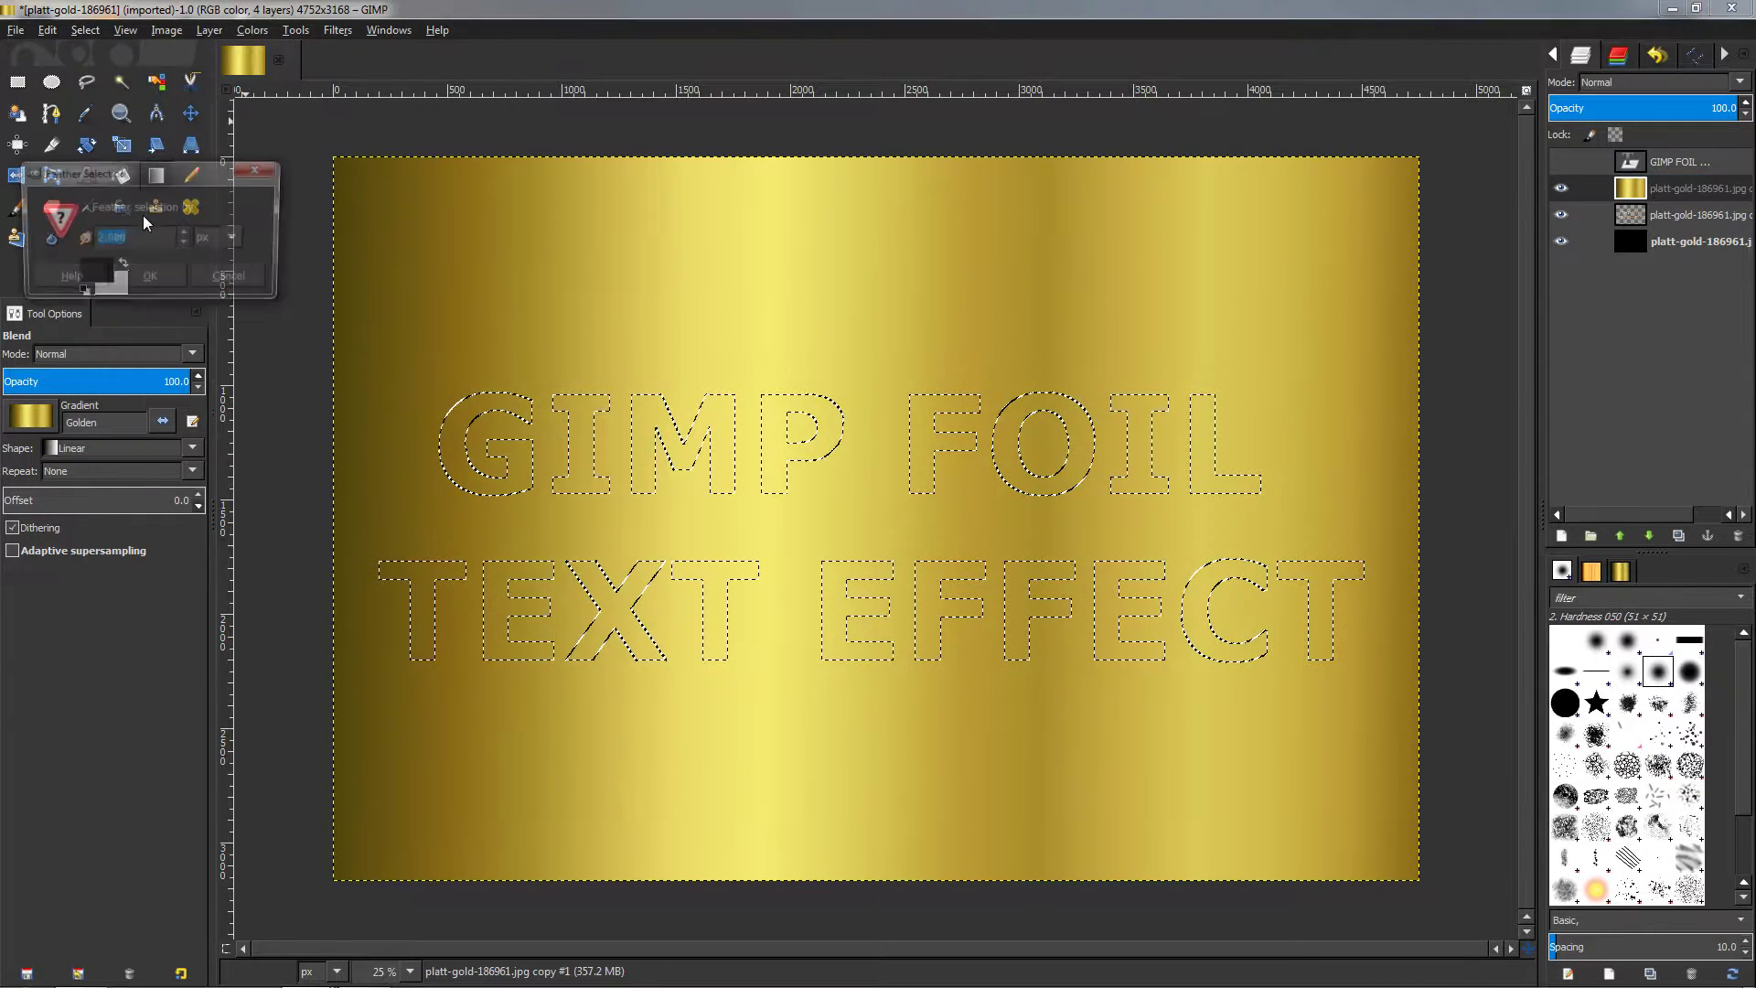
left_click(148, 279)
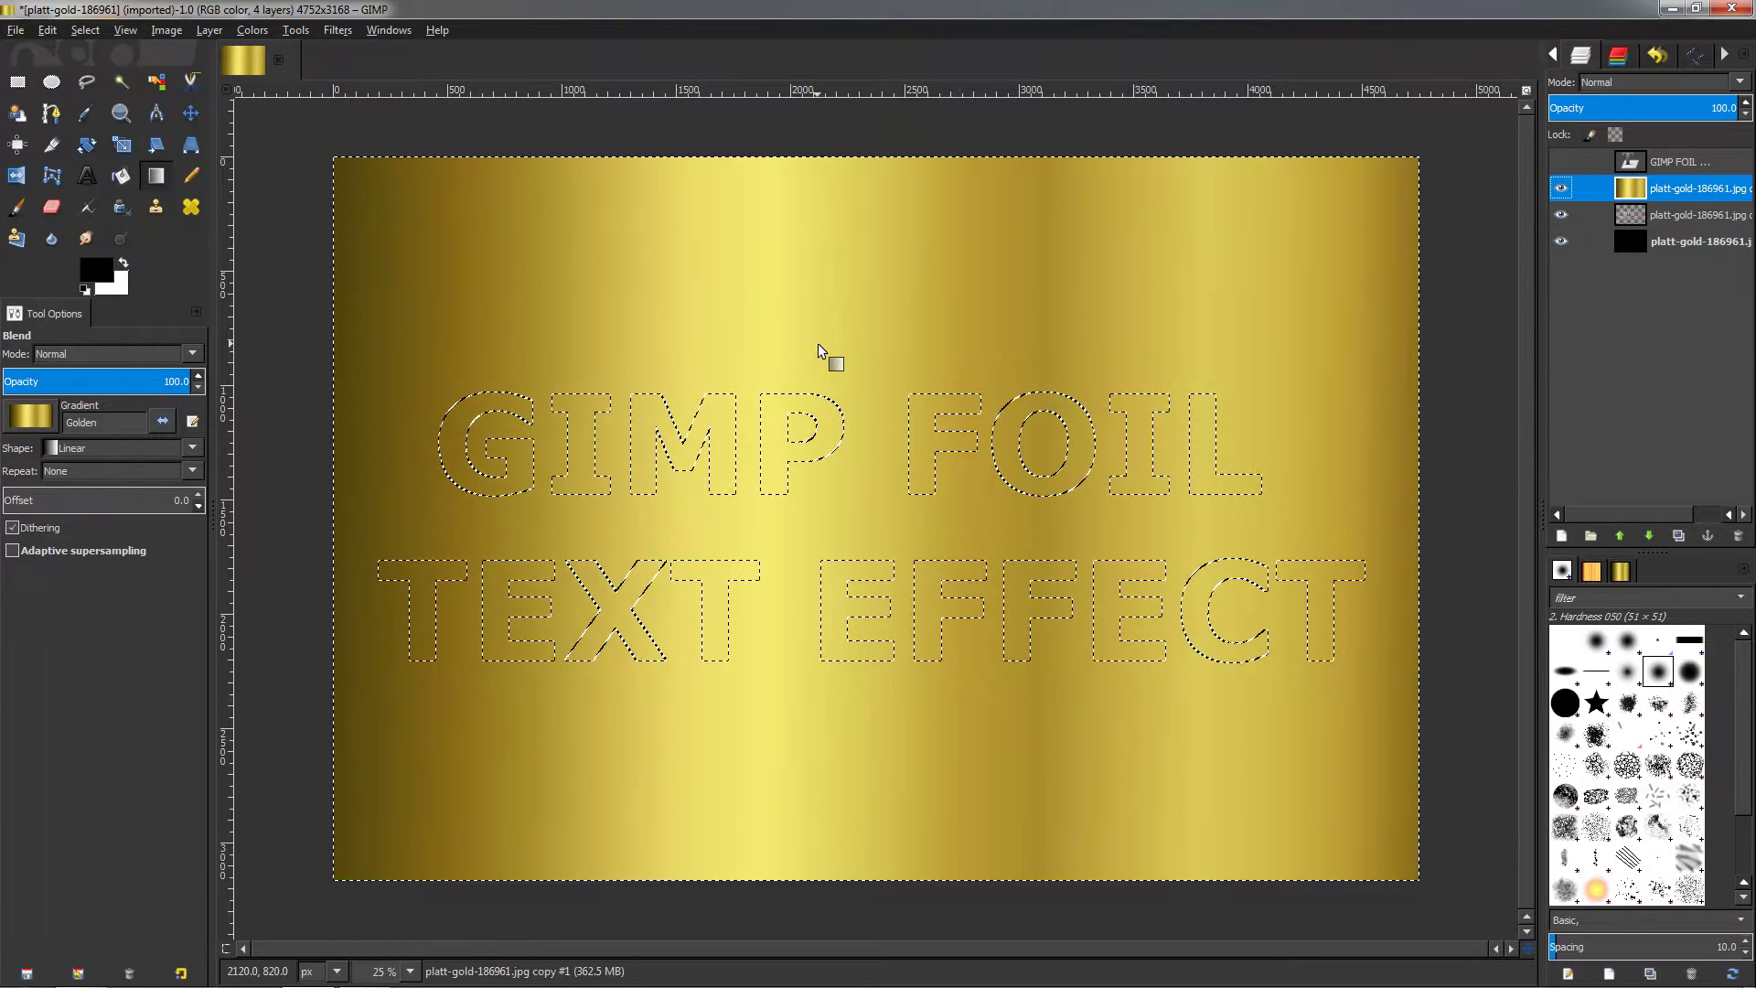
key("ctrl+i")
key("Delete")
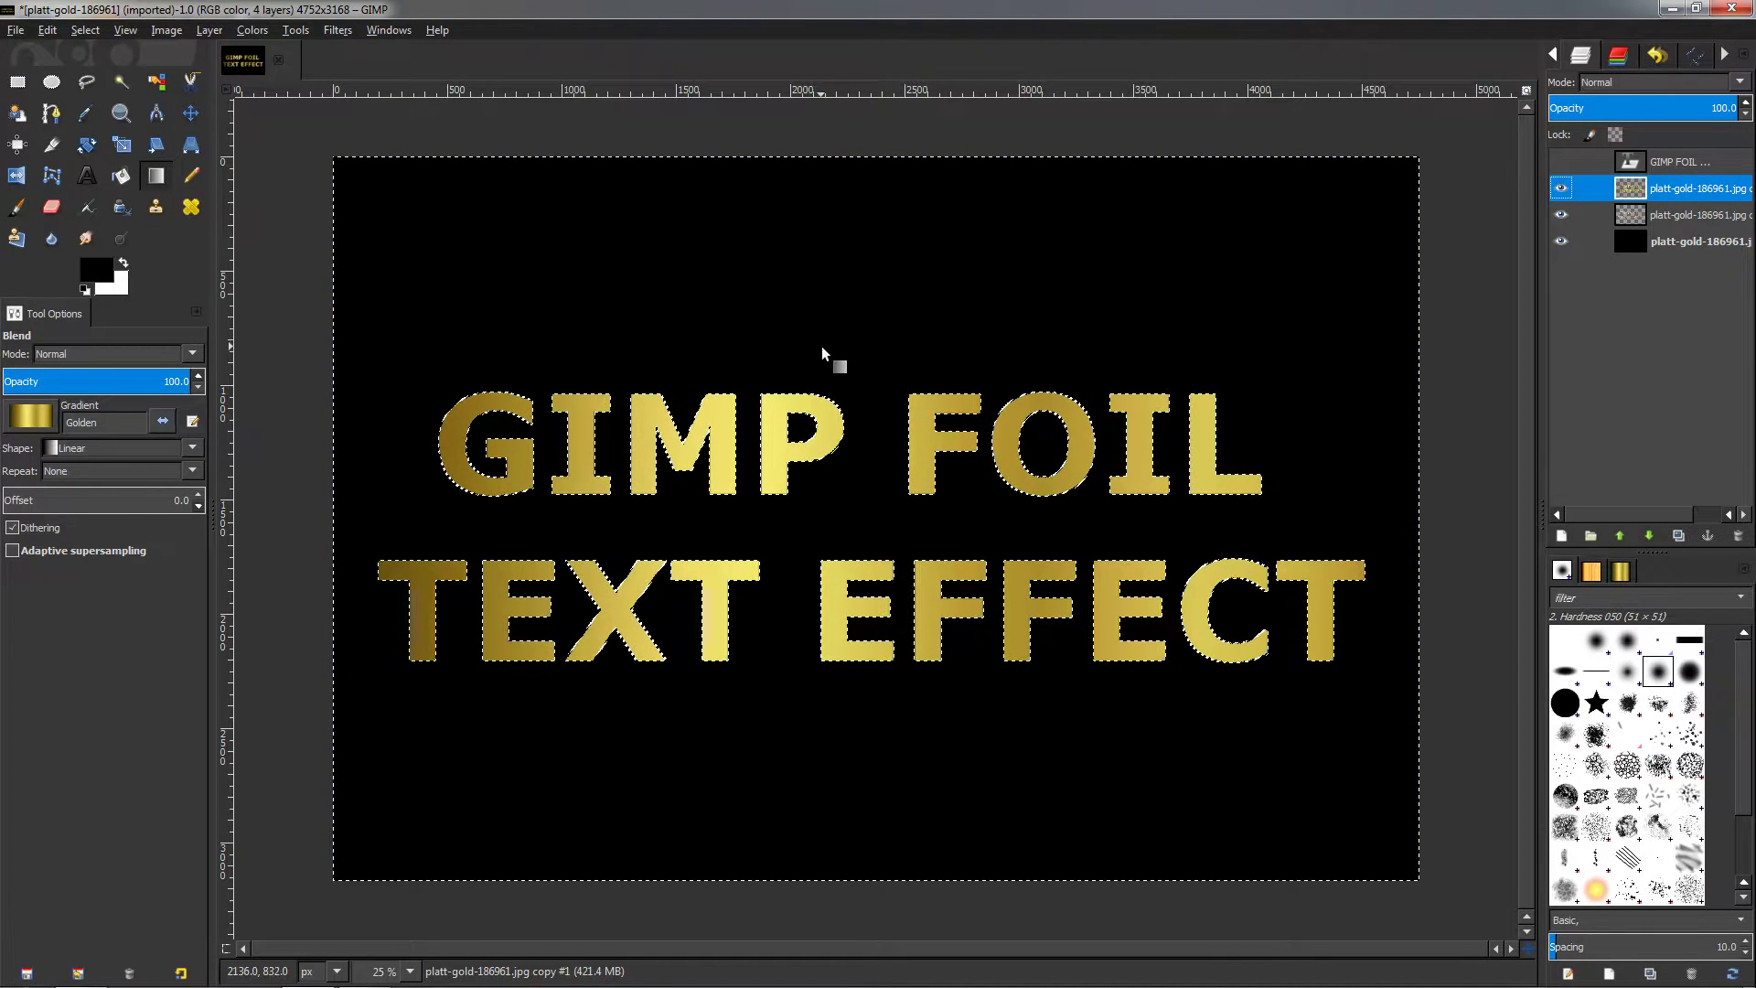
key("ctrl+shift+a")
left_click(106, 32)
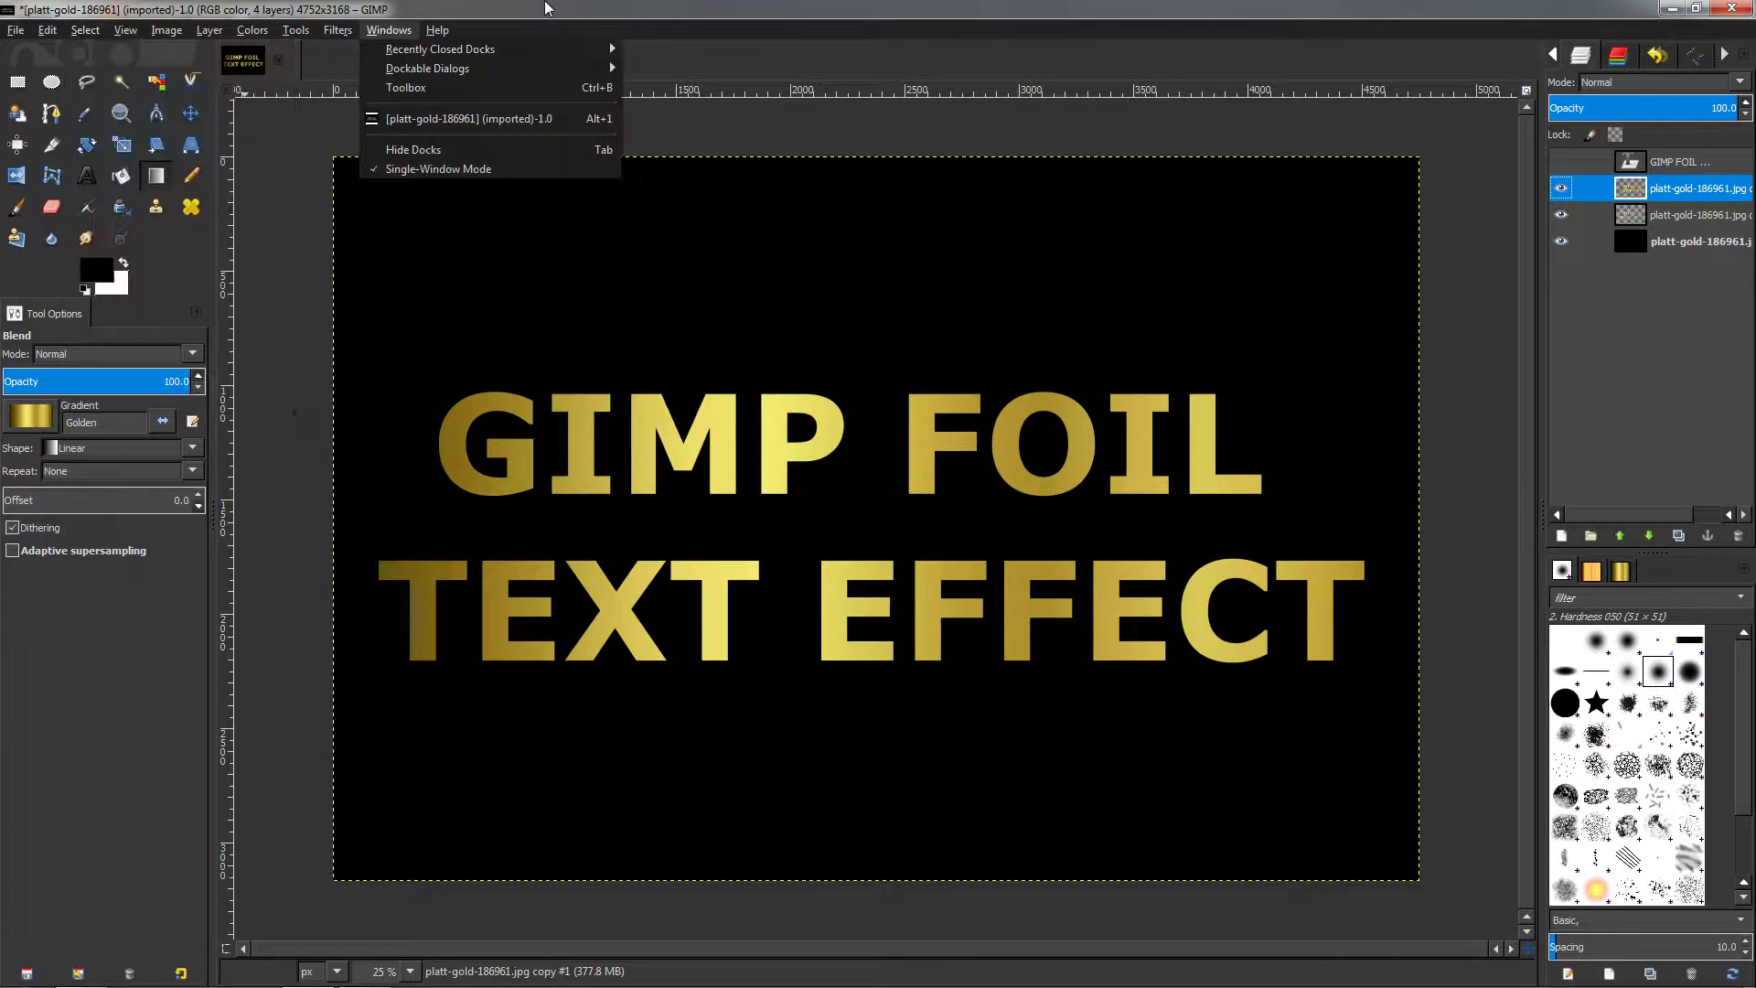
- Cycle the top layer's mode through Overlay, Burn and Soft light to Multiply, and adjust its opacity
left_click(880, 144)
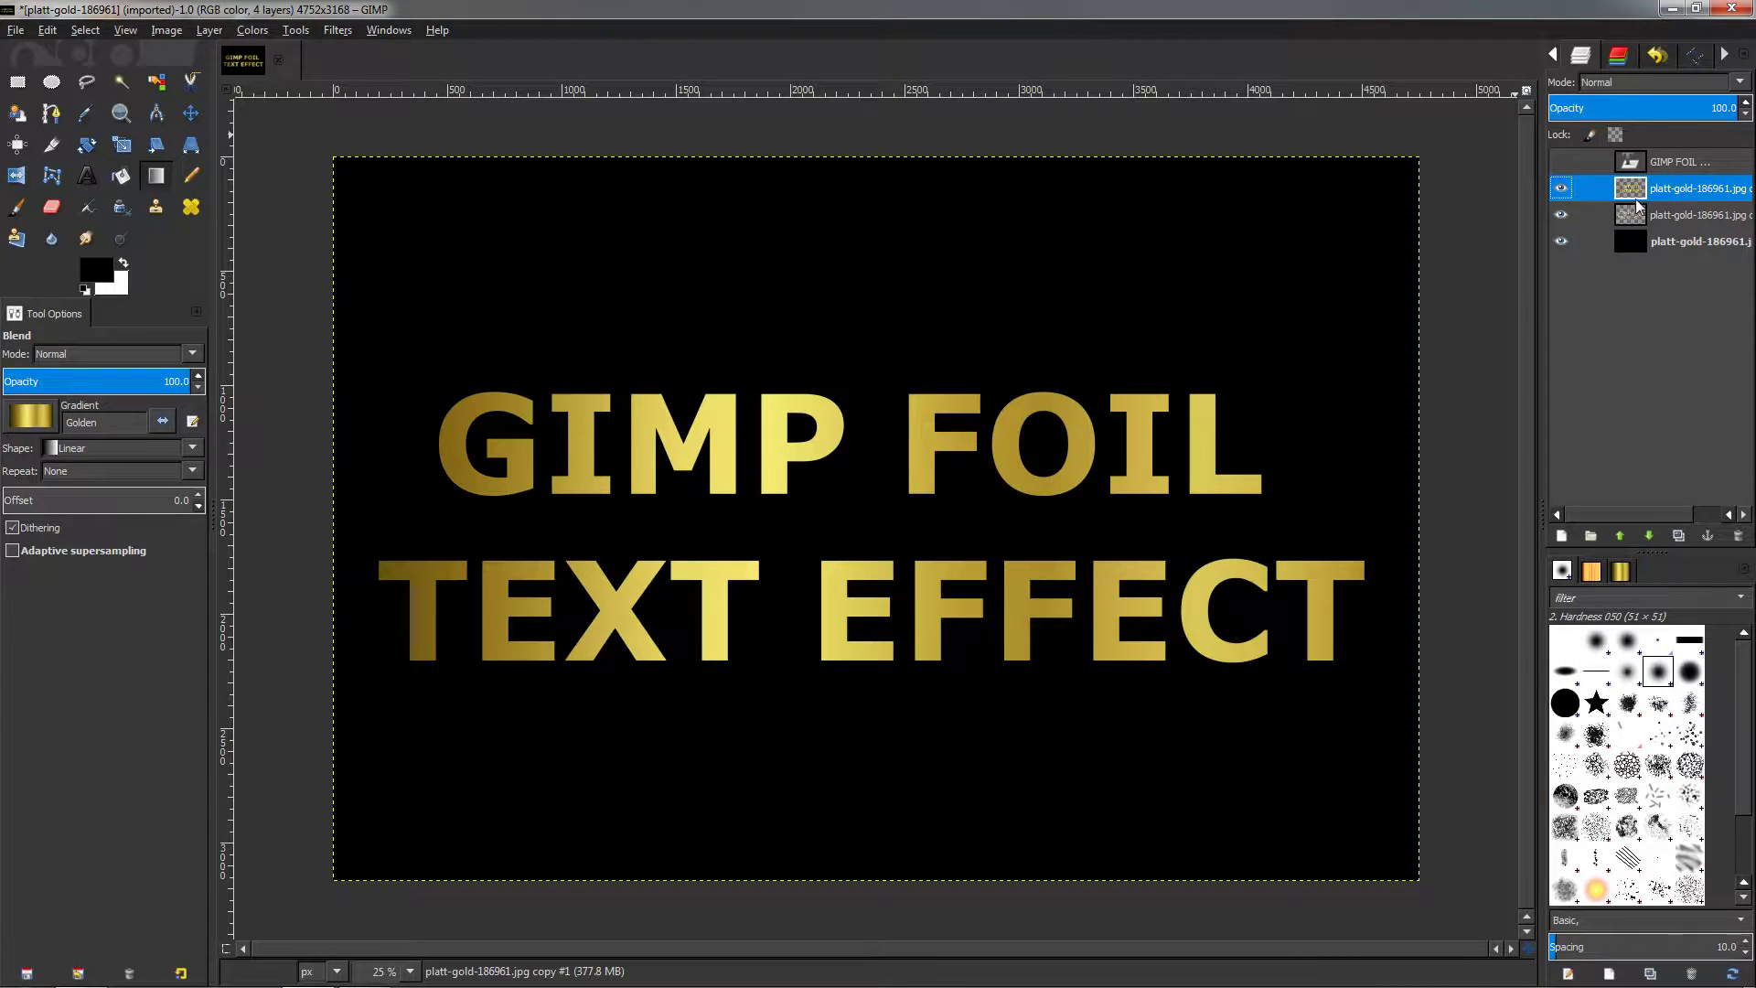
scroll(1639, 84, "down", 4)
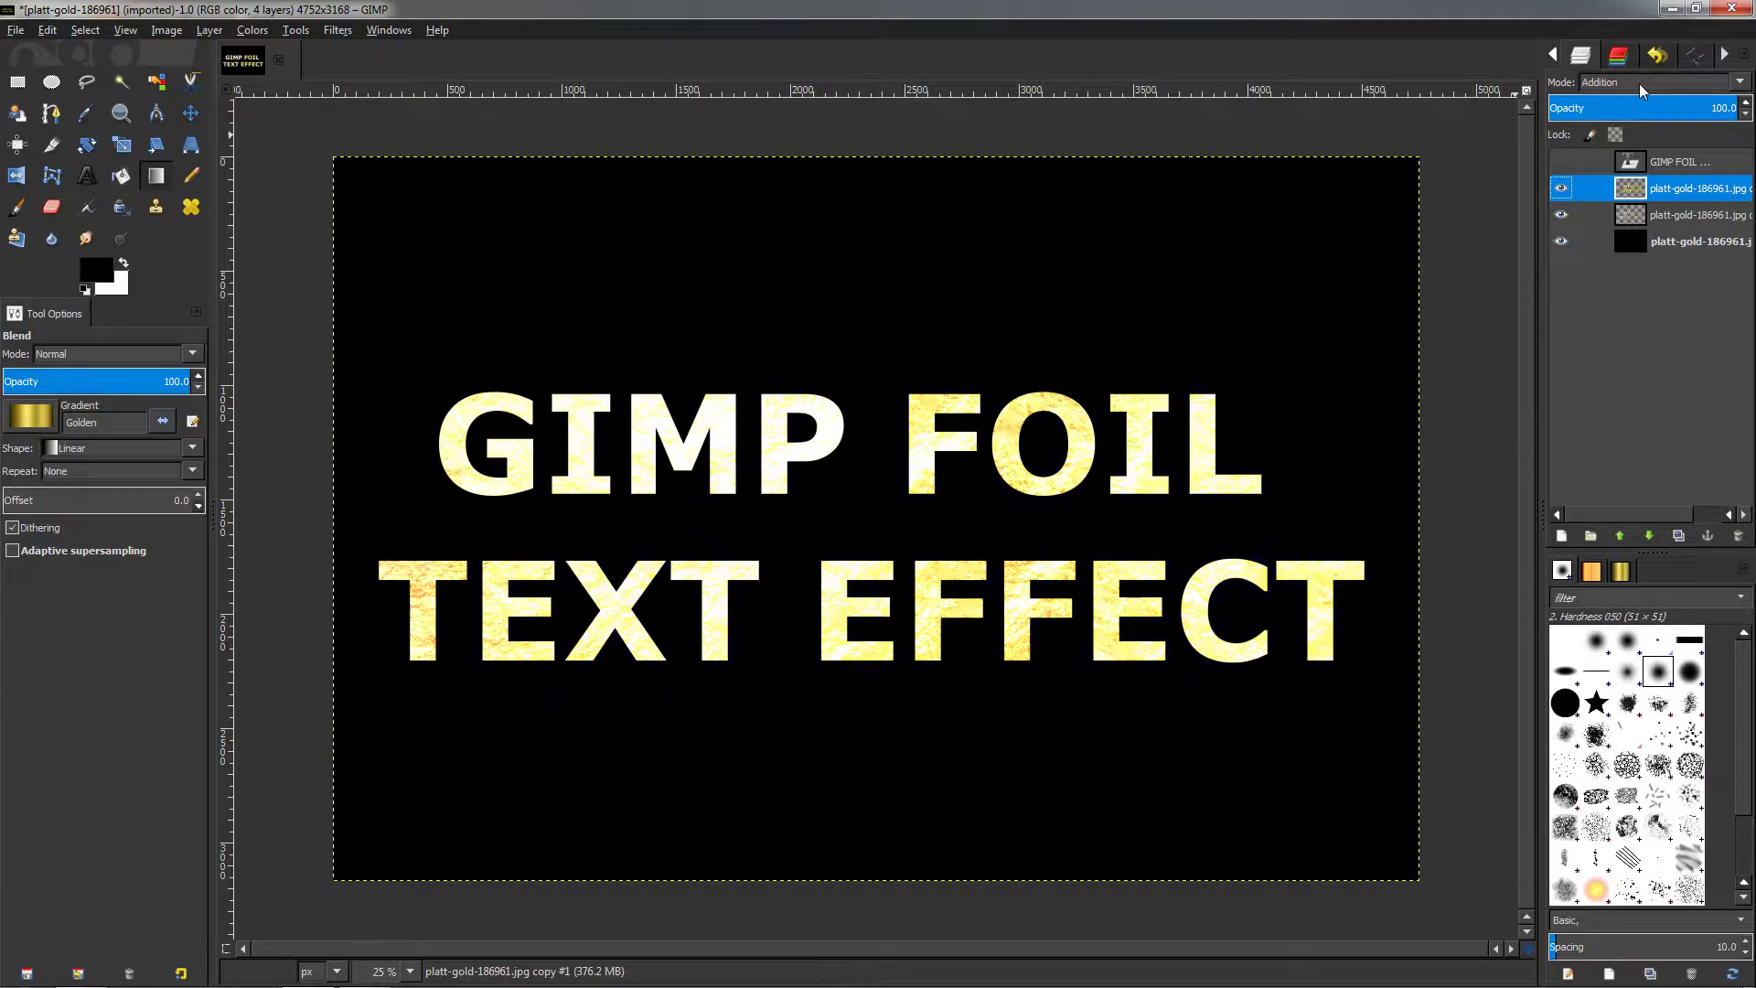
scroll(1639, 84, "up", 11)
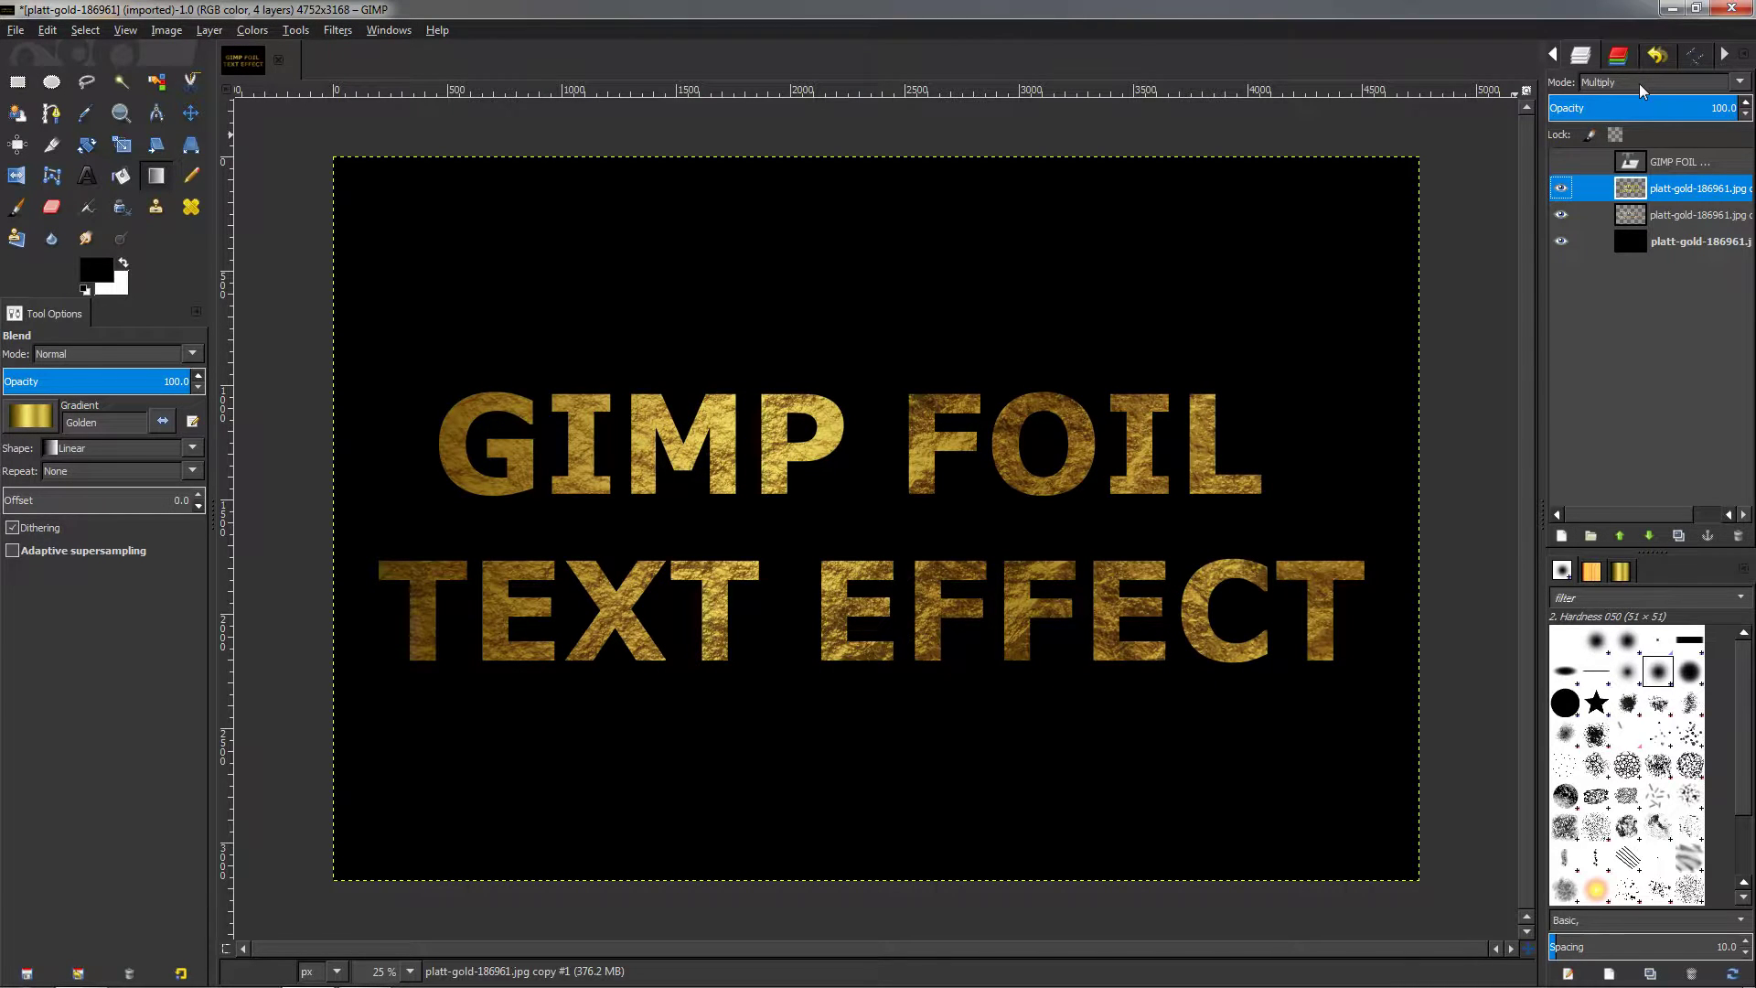
scroll(1639, 84, "down", 1)
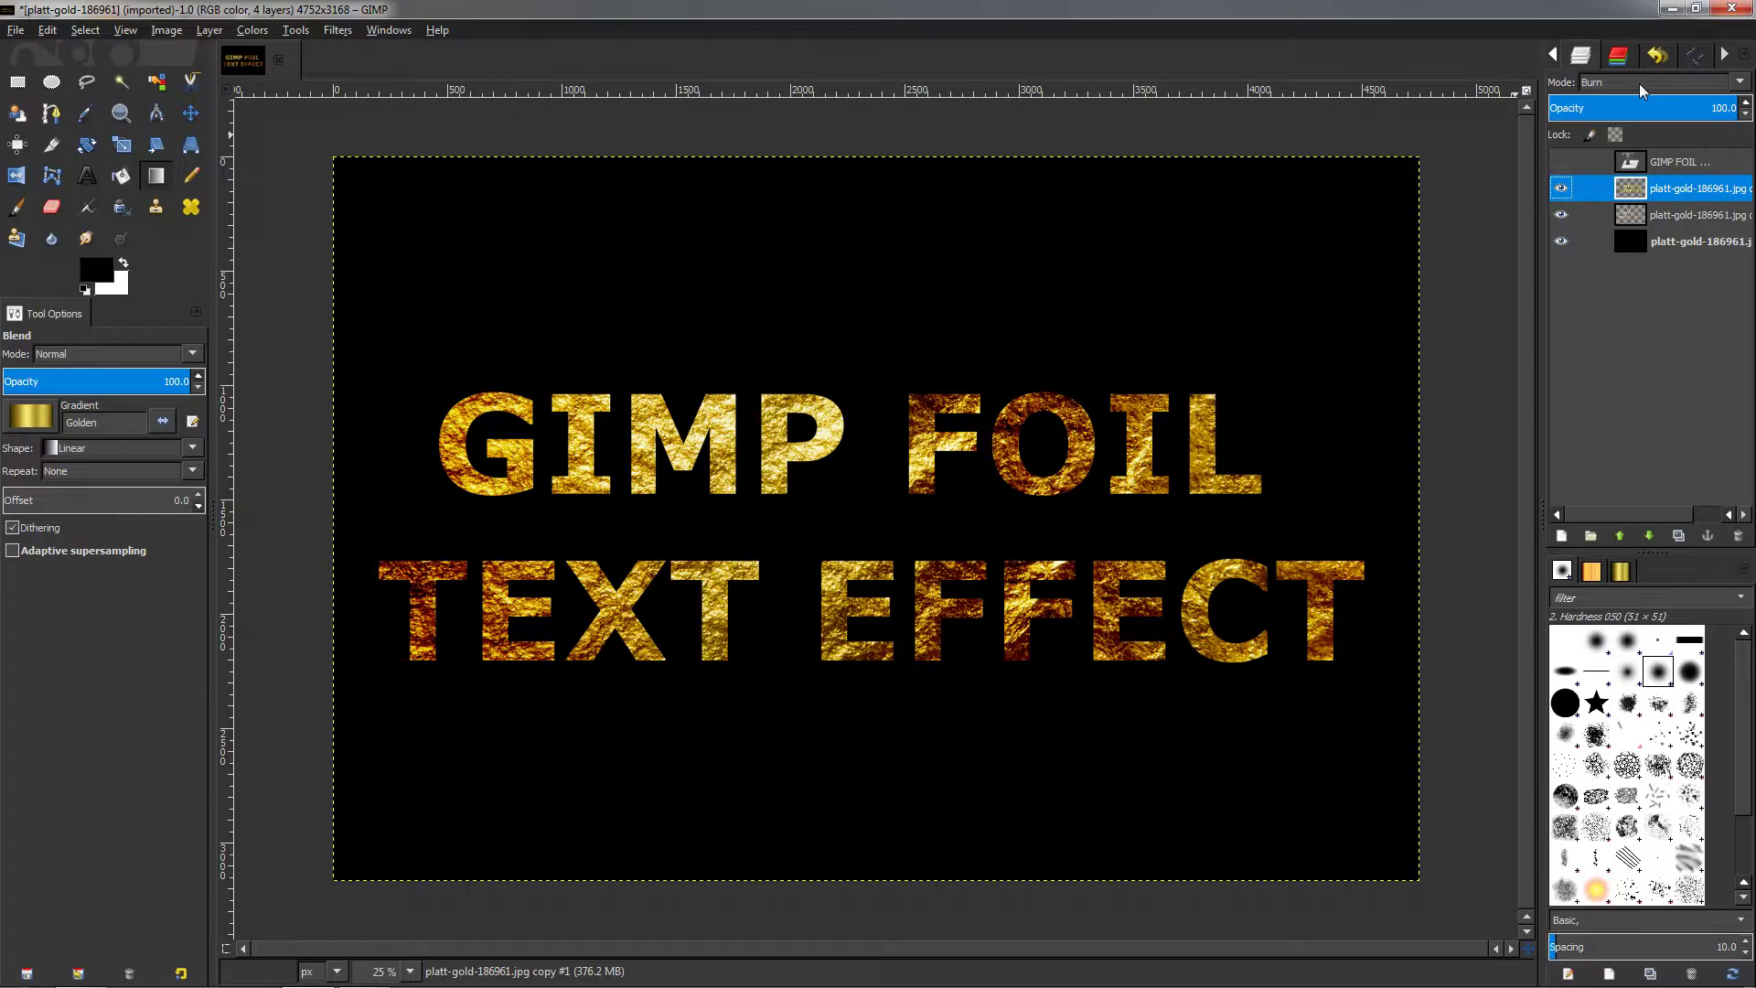
scroll(1639, 84, "down", 1)
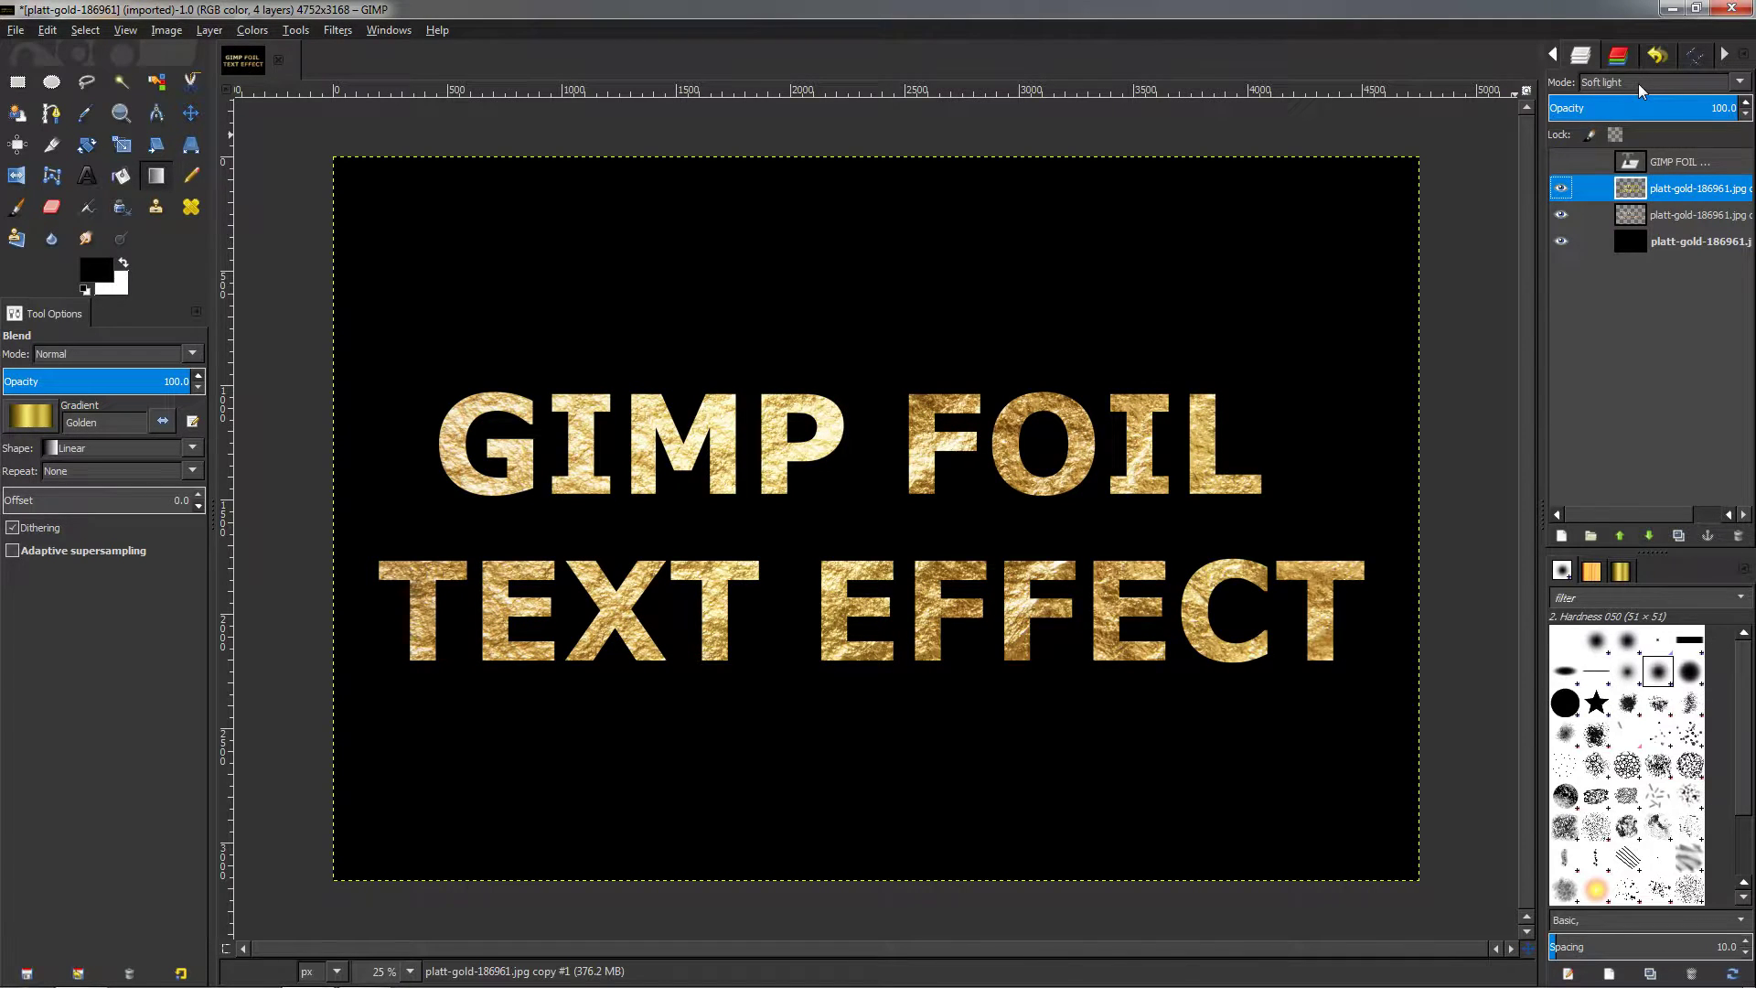
scroll(1638, 84, "up", 3)
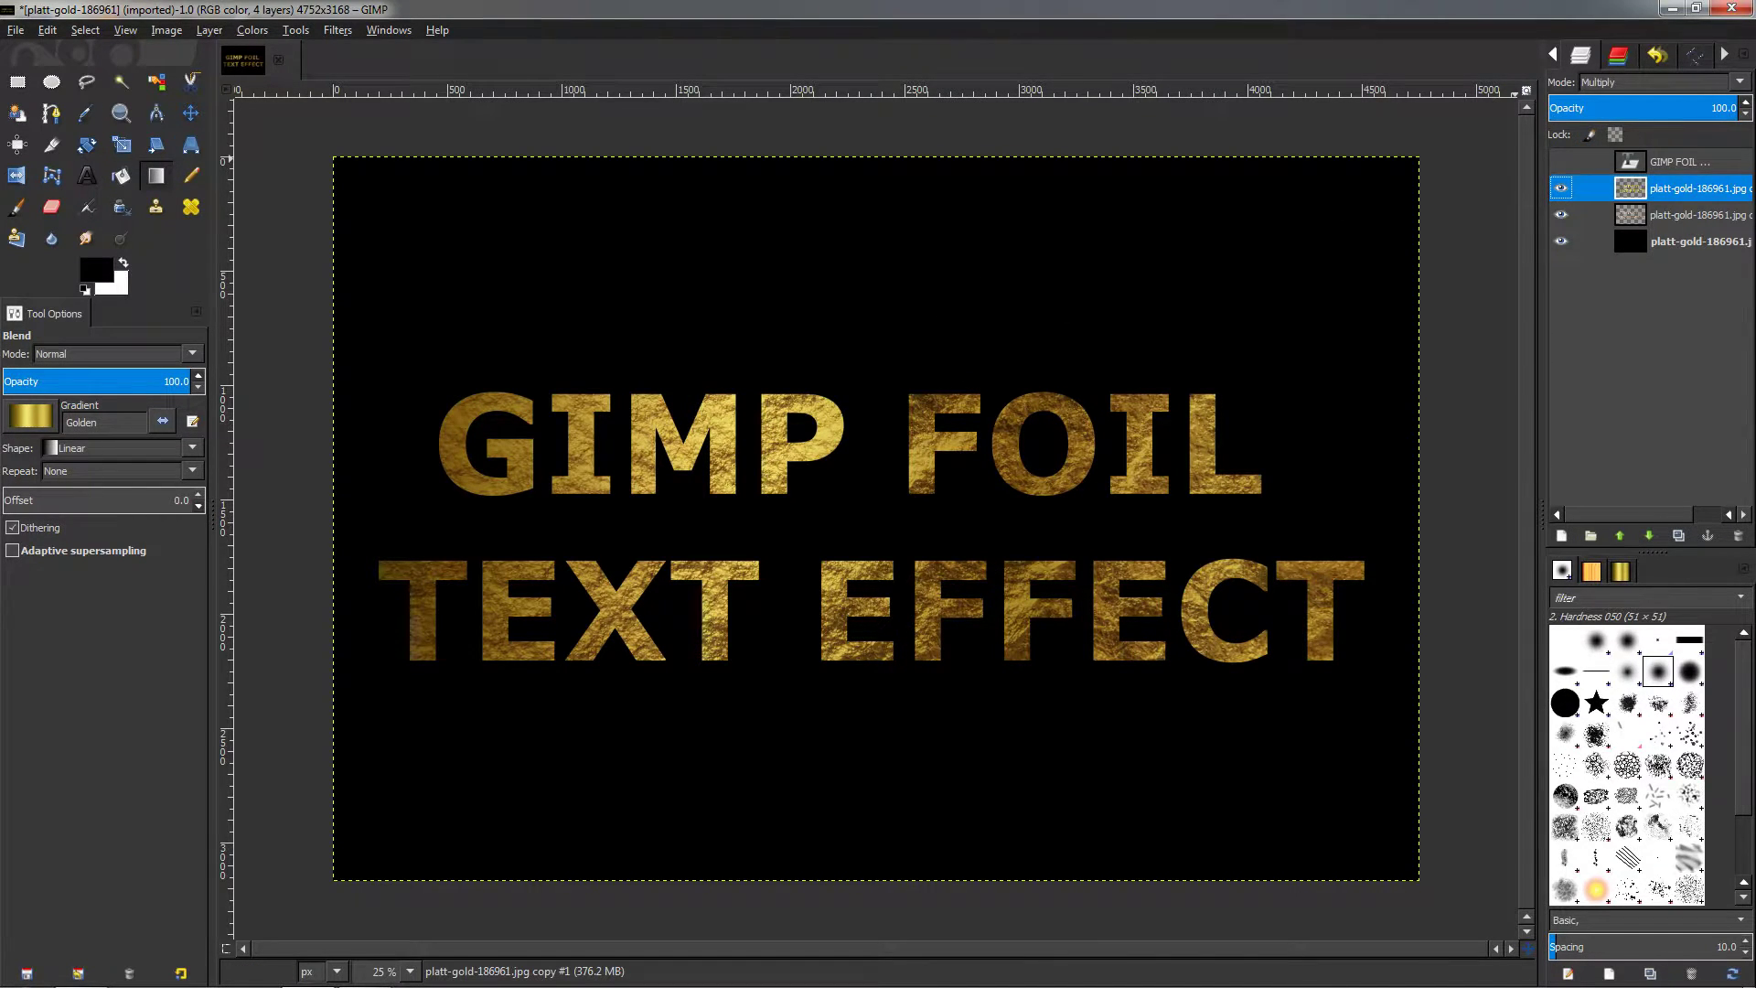
mouse_move(1716, 104)
left_mouse_down()
mouse_move(1687, 110)
mouse_move(1744, 110)
left_mouse_up()
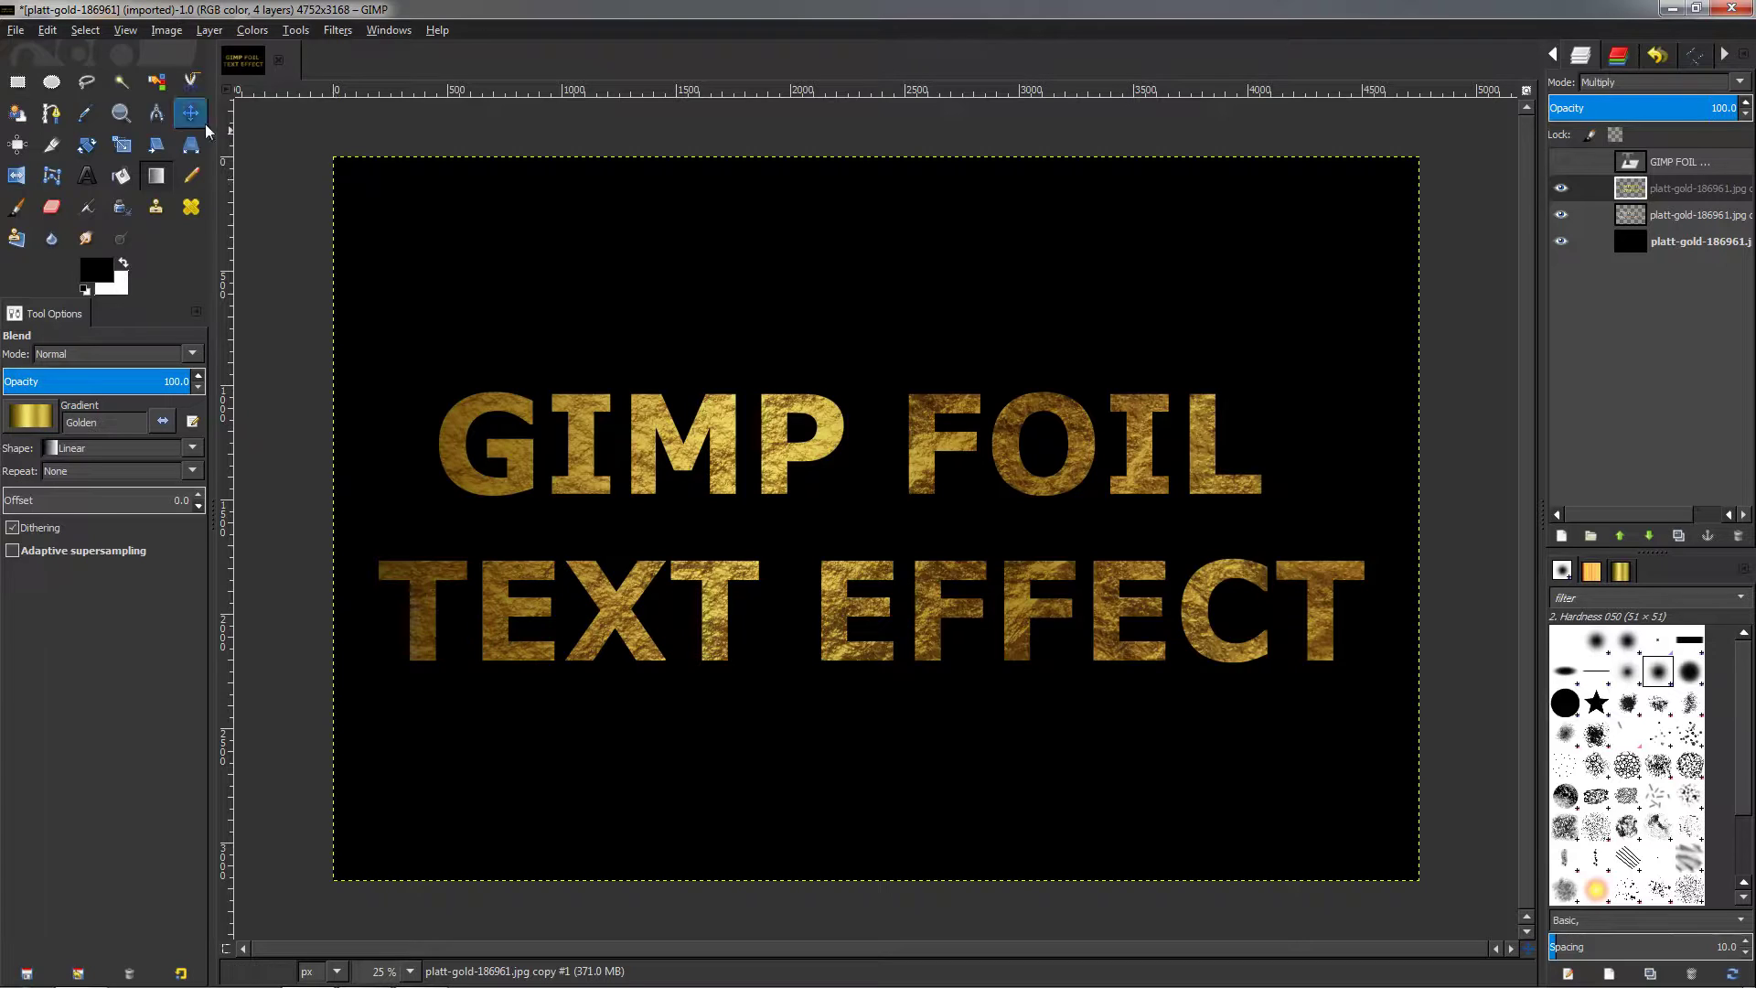
- Create a new image with Width 1920 and Height 1080 px via File > New
left_click(18, 33)
left_click(46, 53)
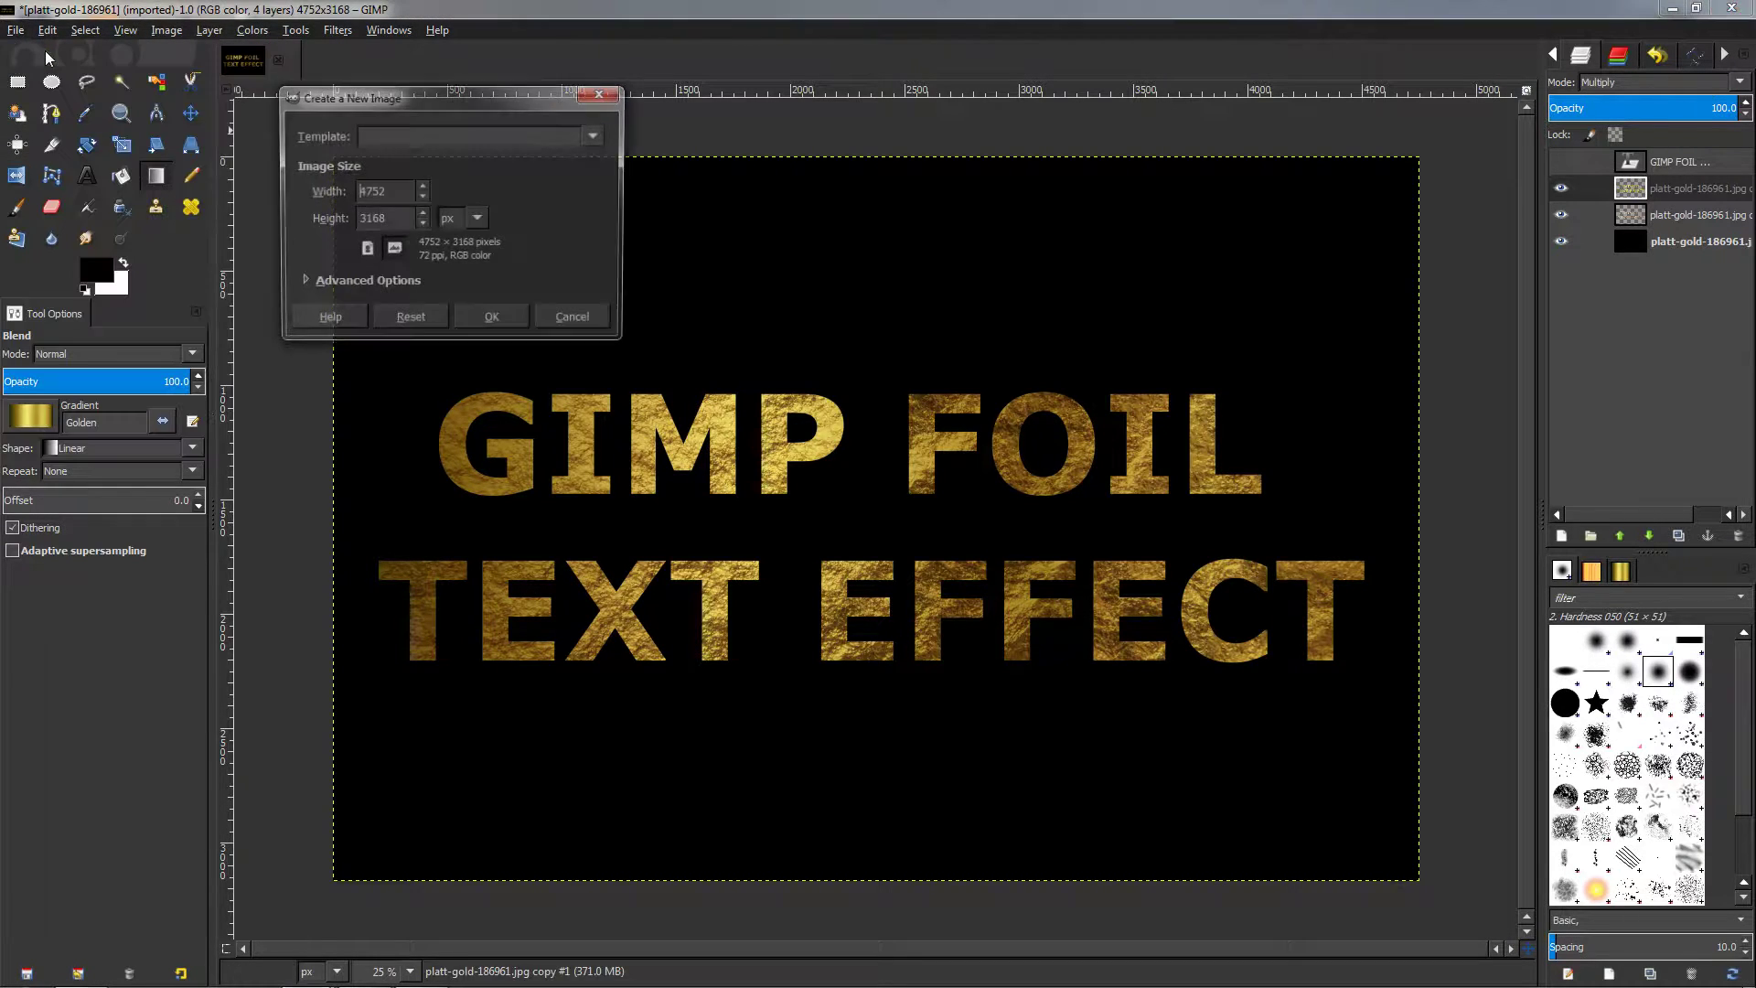
left_click(287, 192)
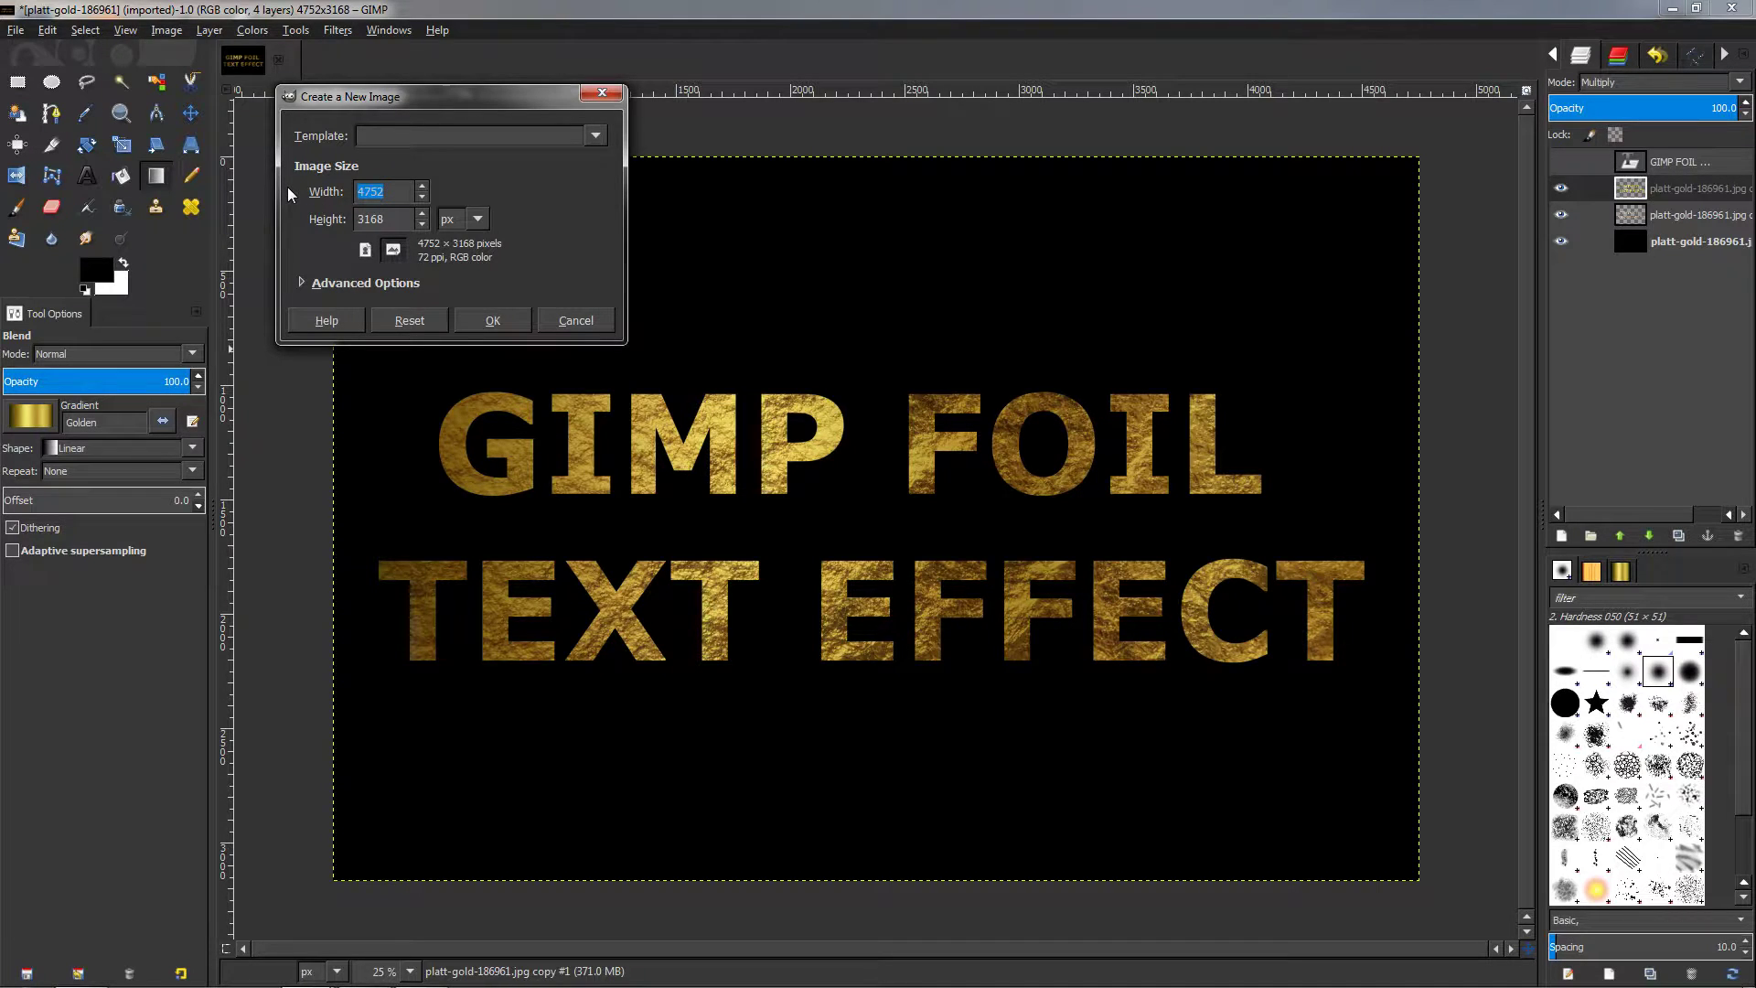
type("1920")
key("Tab")
type("1080")
left_click(495, 320)
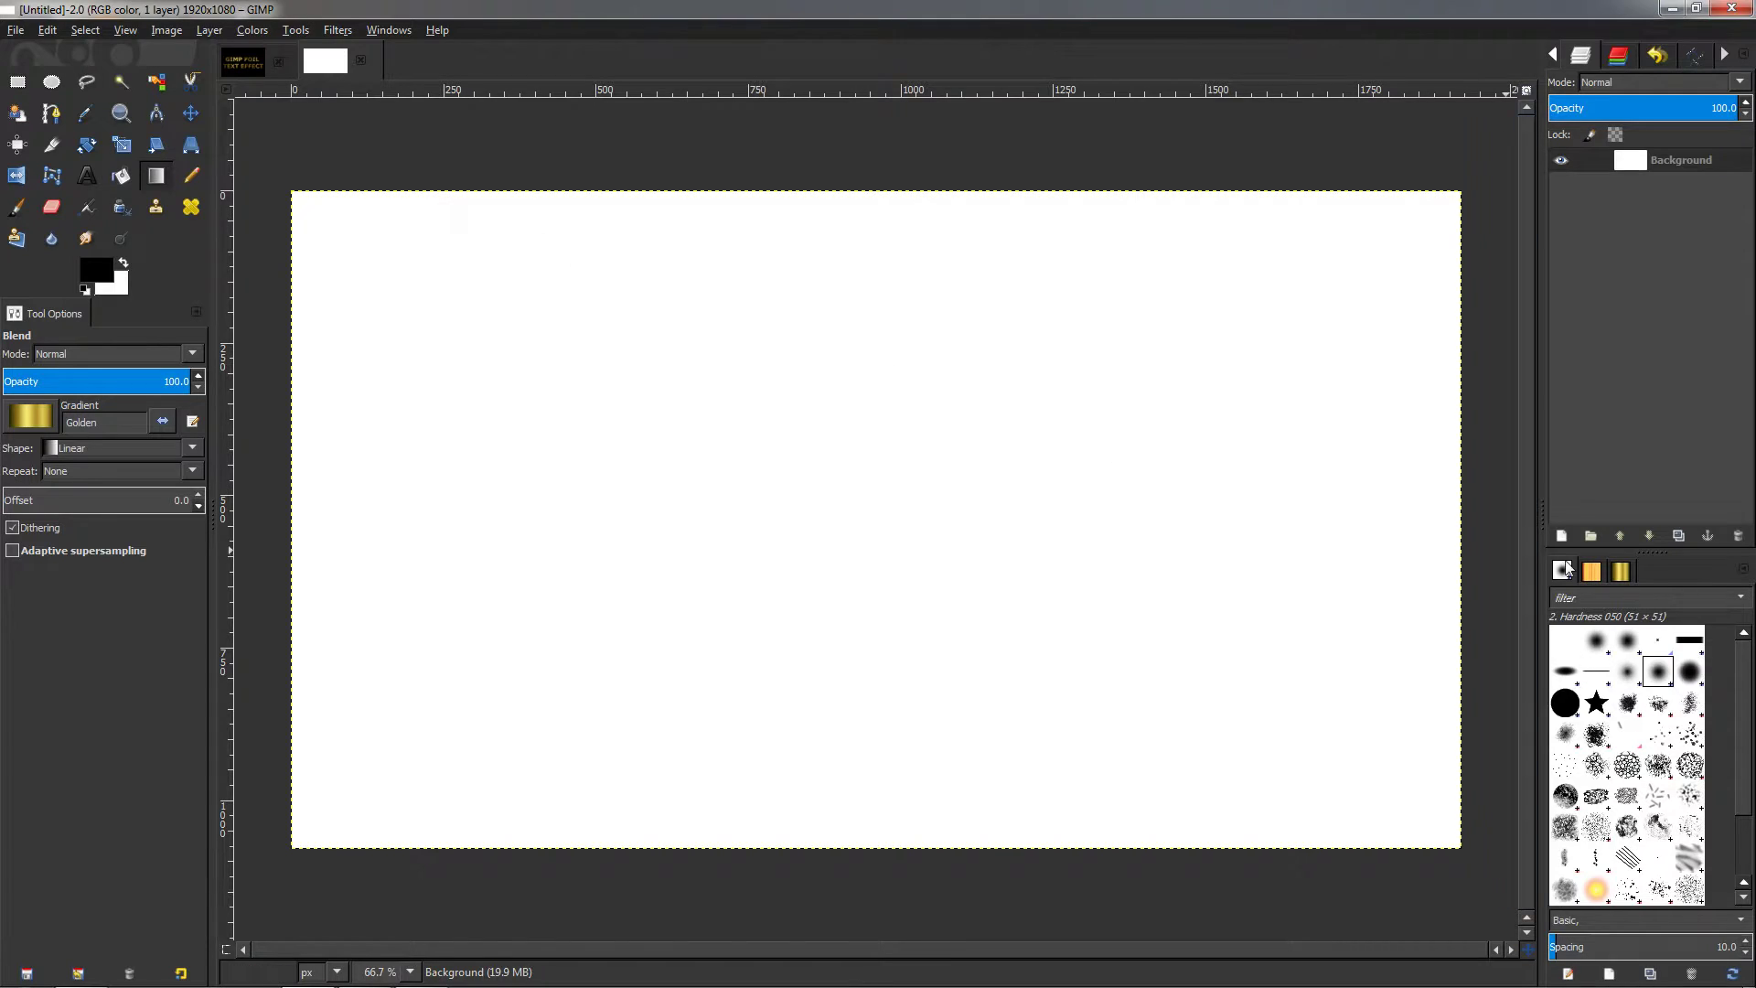
- Duplicate the Background layer and fill the original Background with black
left_click(1677, 536)
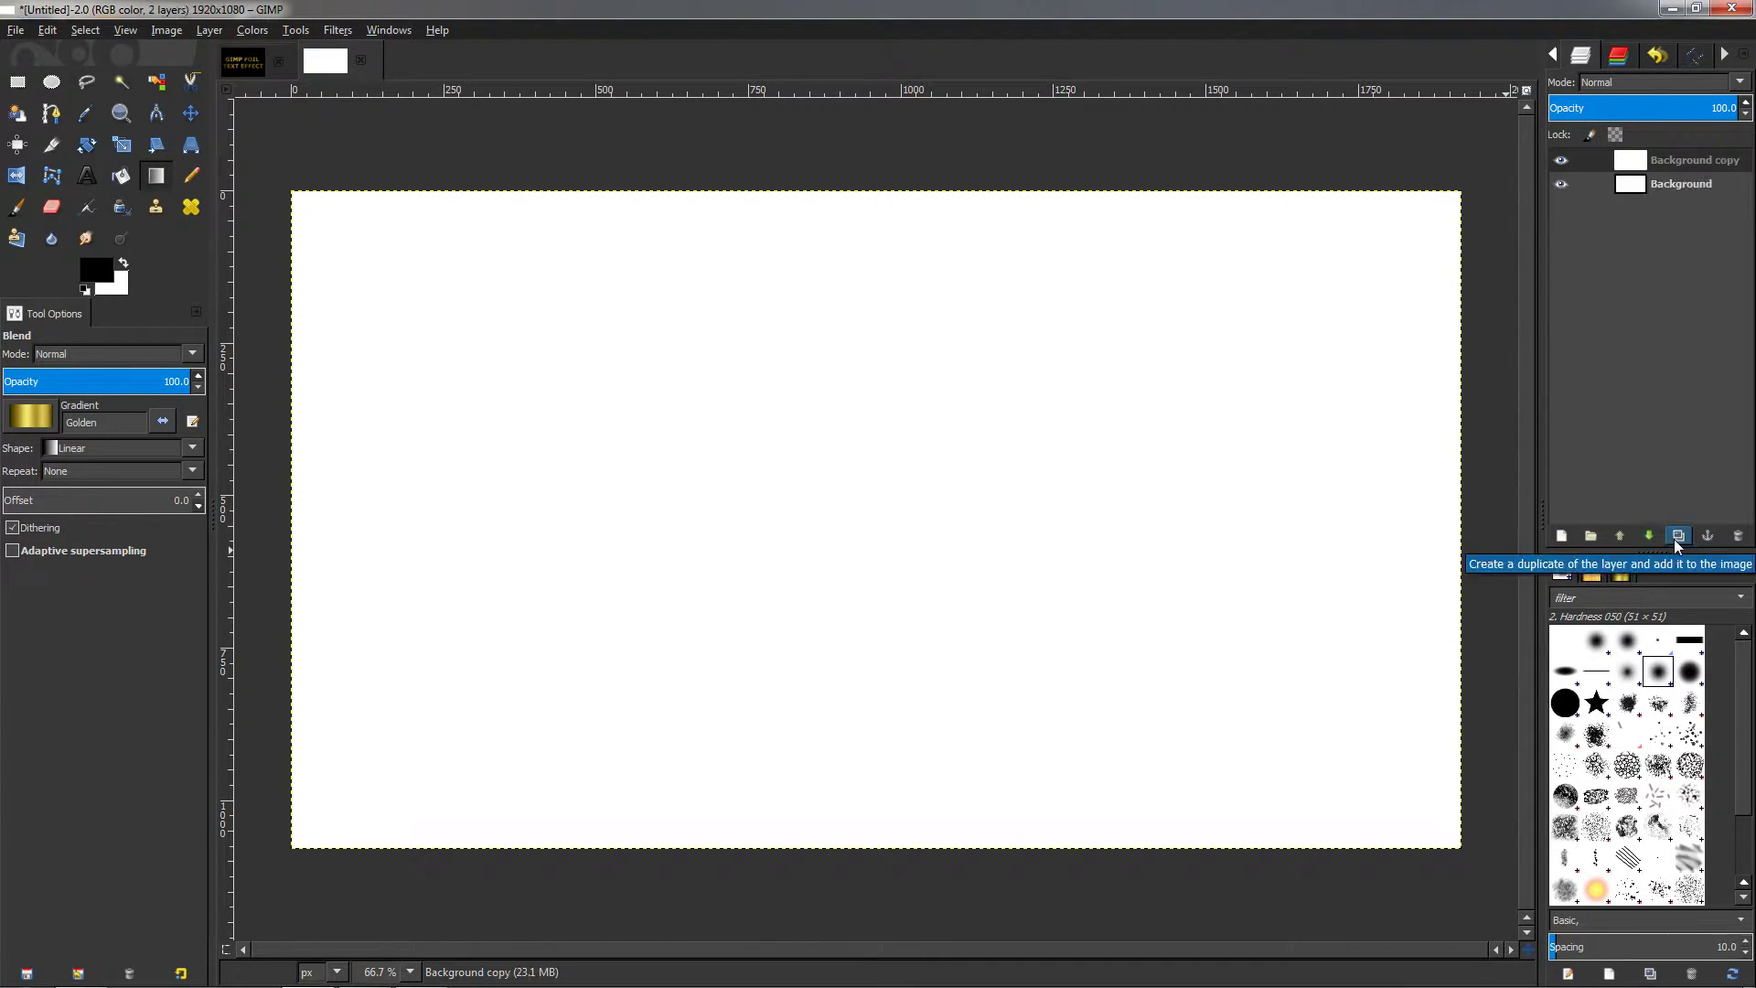
left_click(1632, 194)
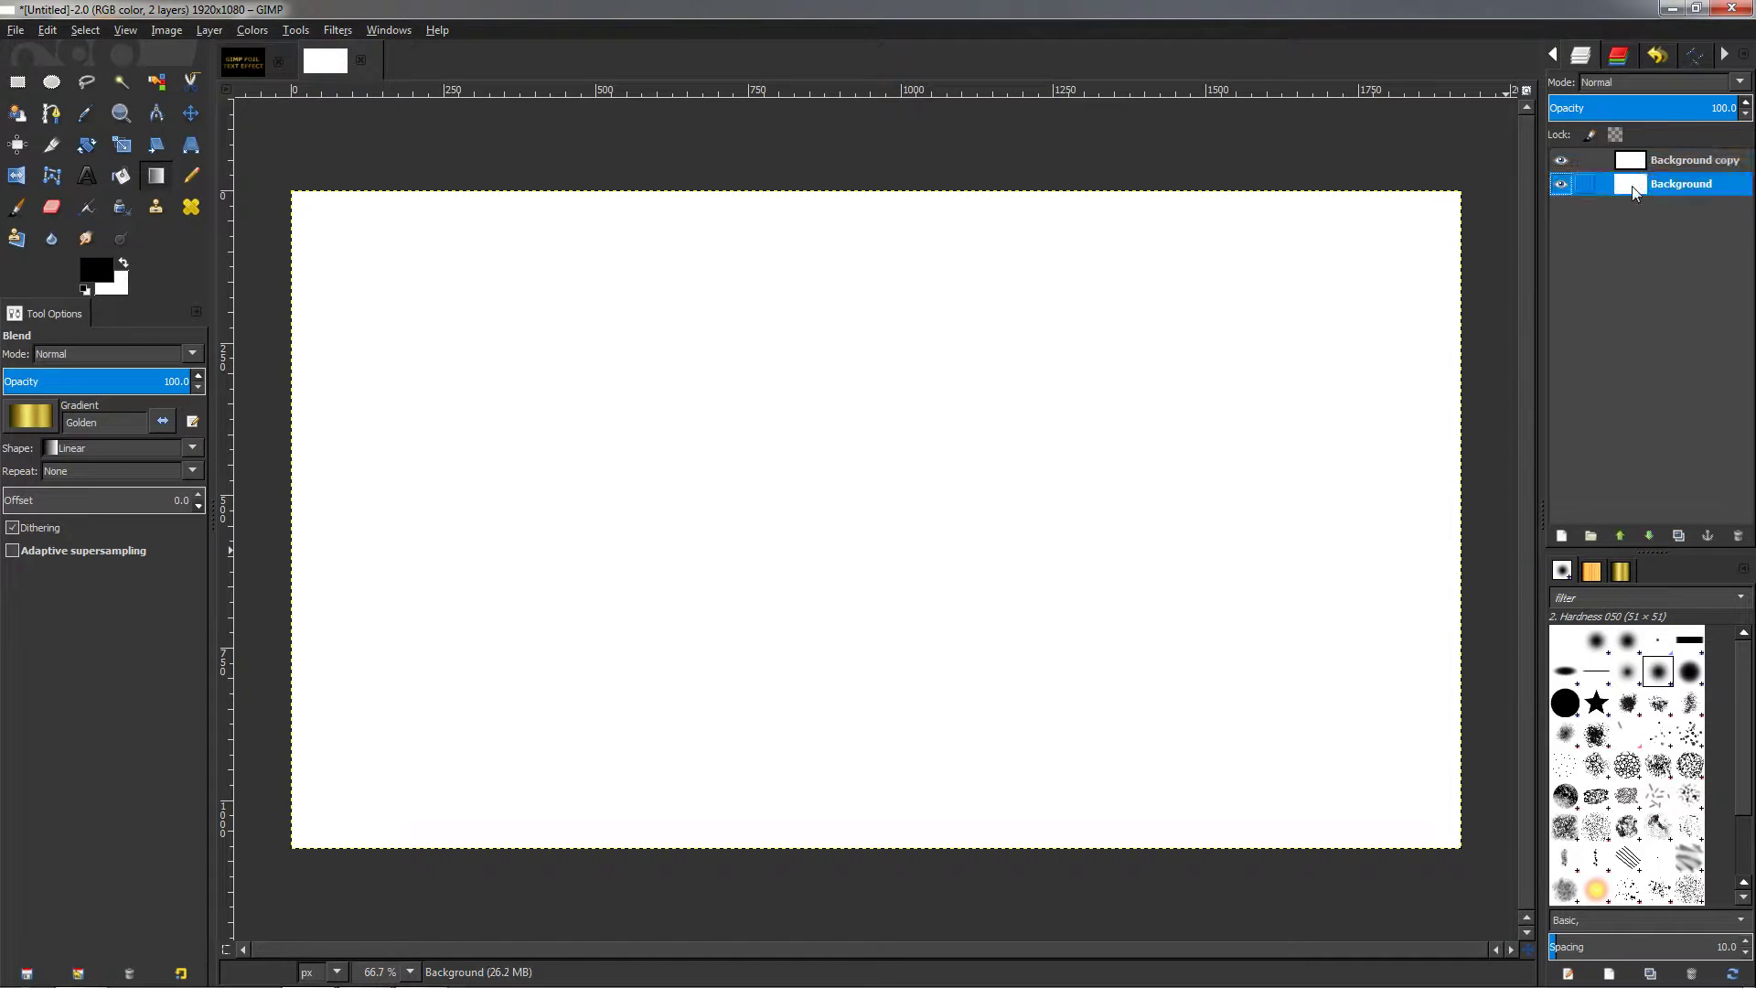
left_click(46, 30)
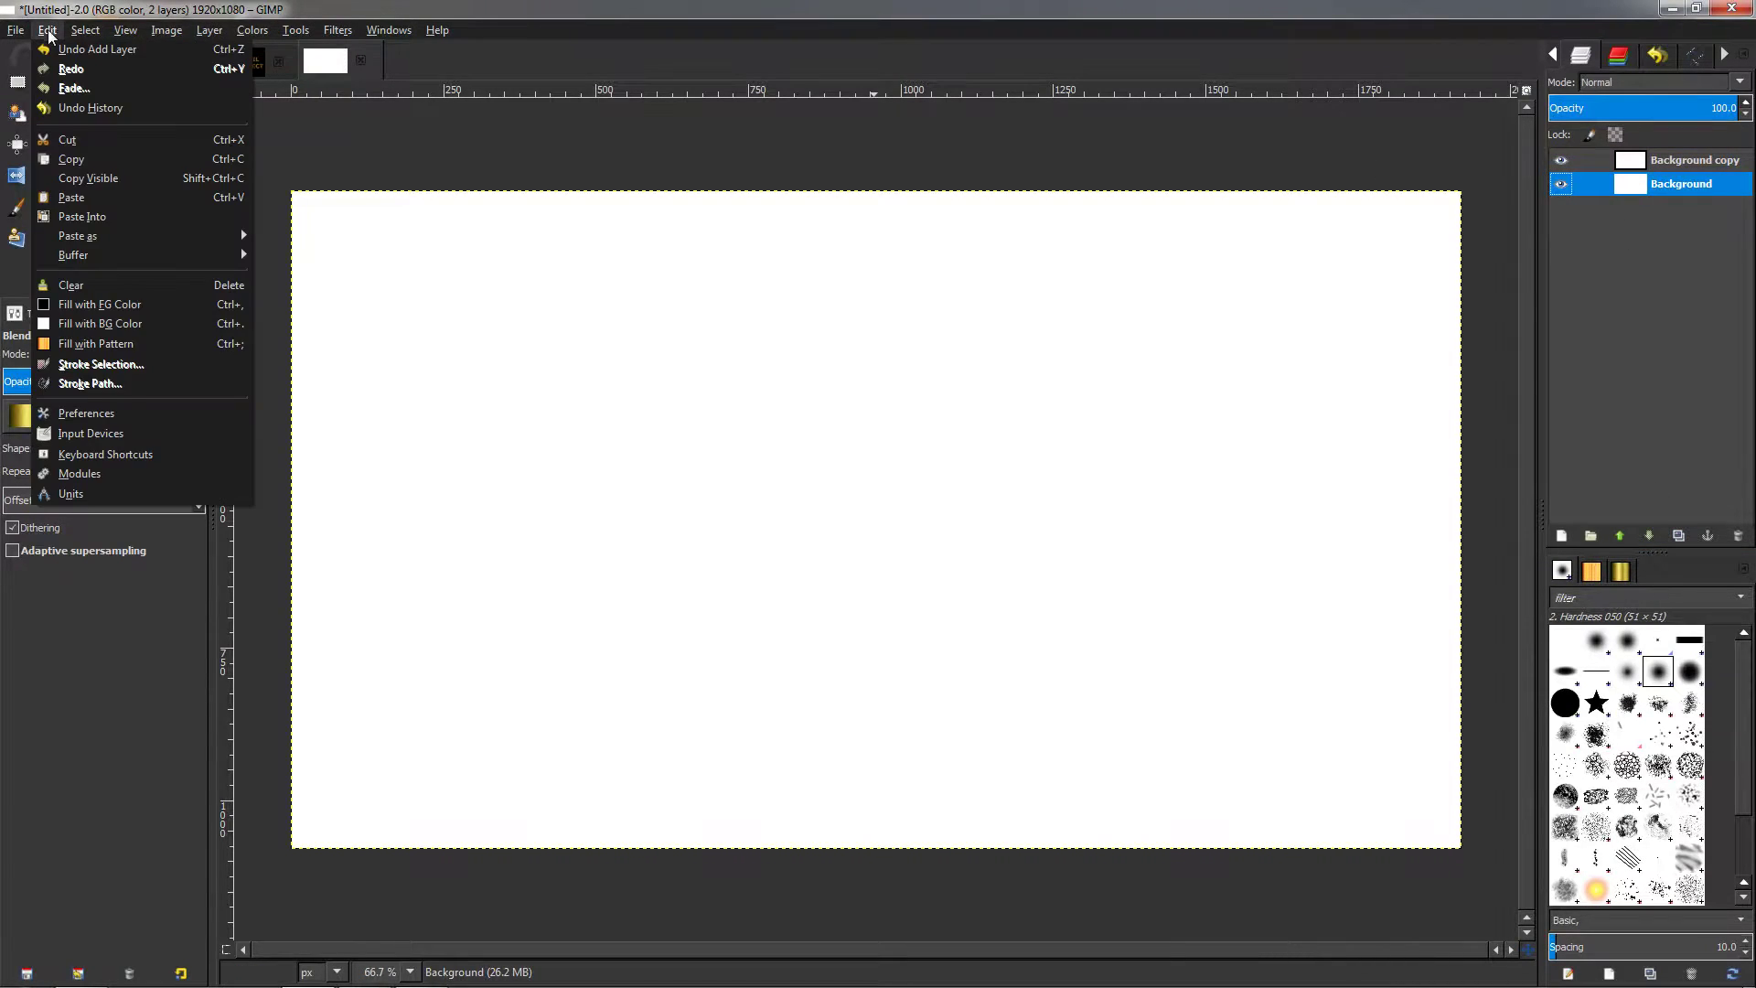
left_click(91, 304)
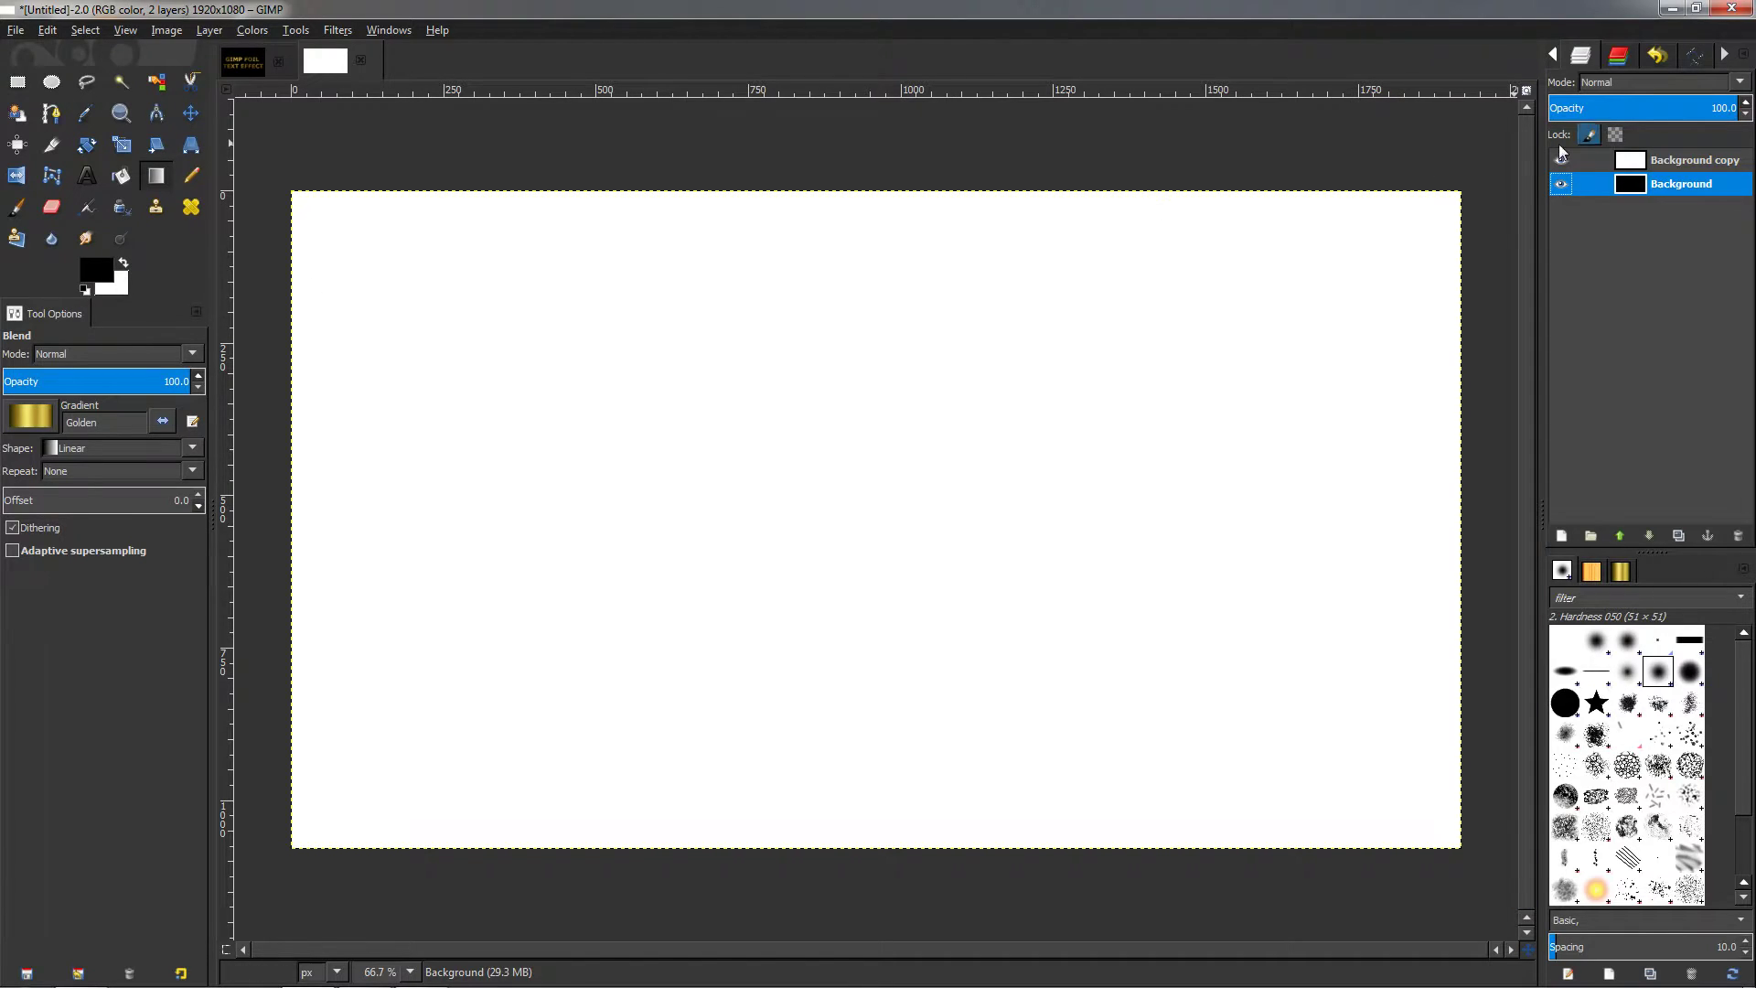
- Lay the Golden gradient across Background copy and add an empty transparent layer on top
left_click(1633, 165)
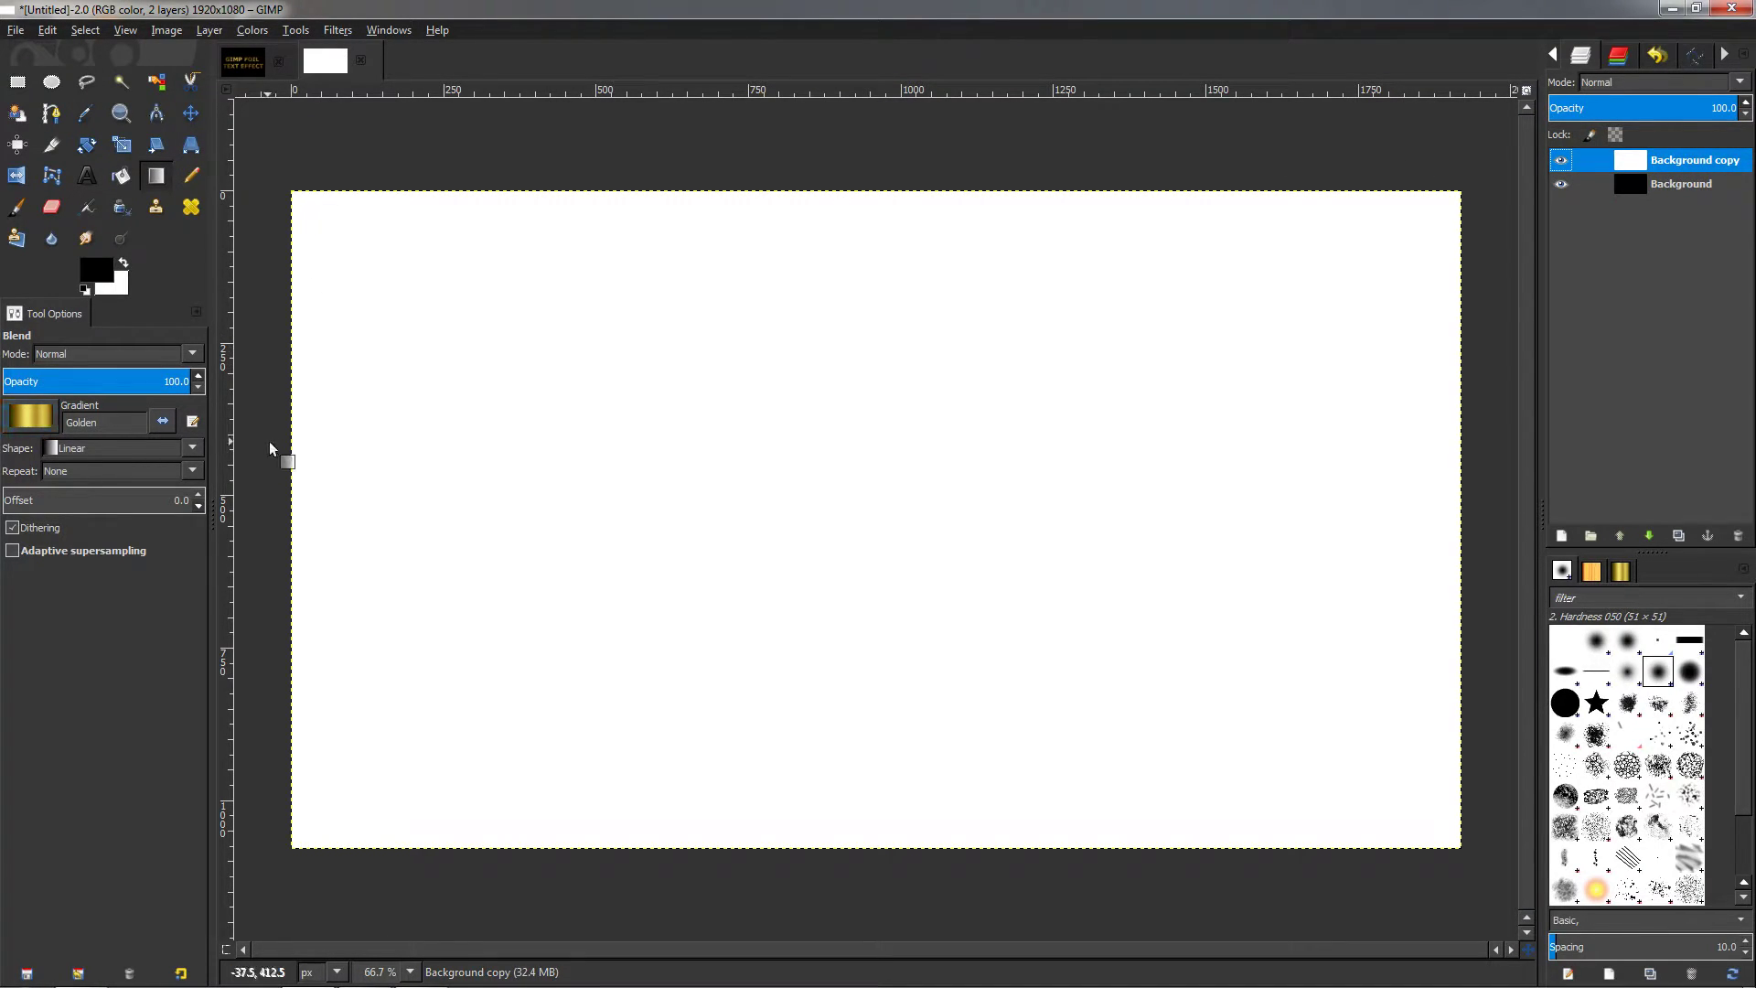
left_click_drag(243, 456, 1509, 468)
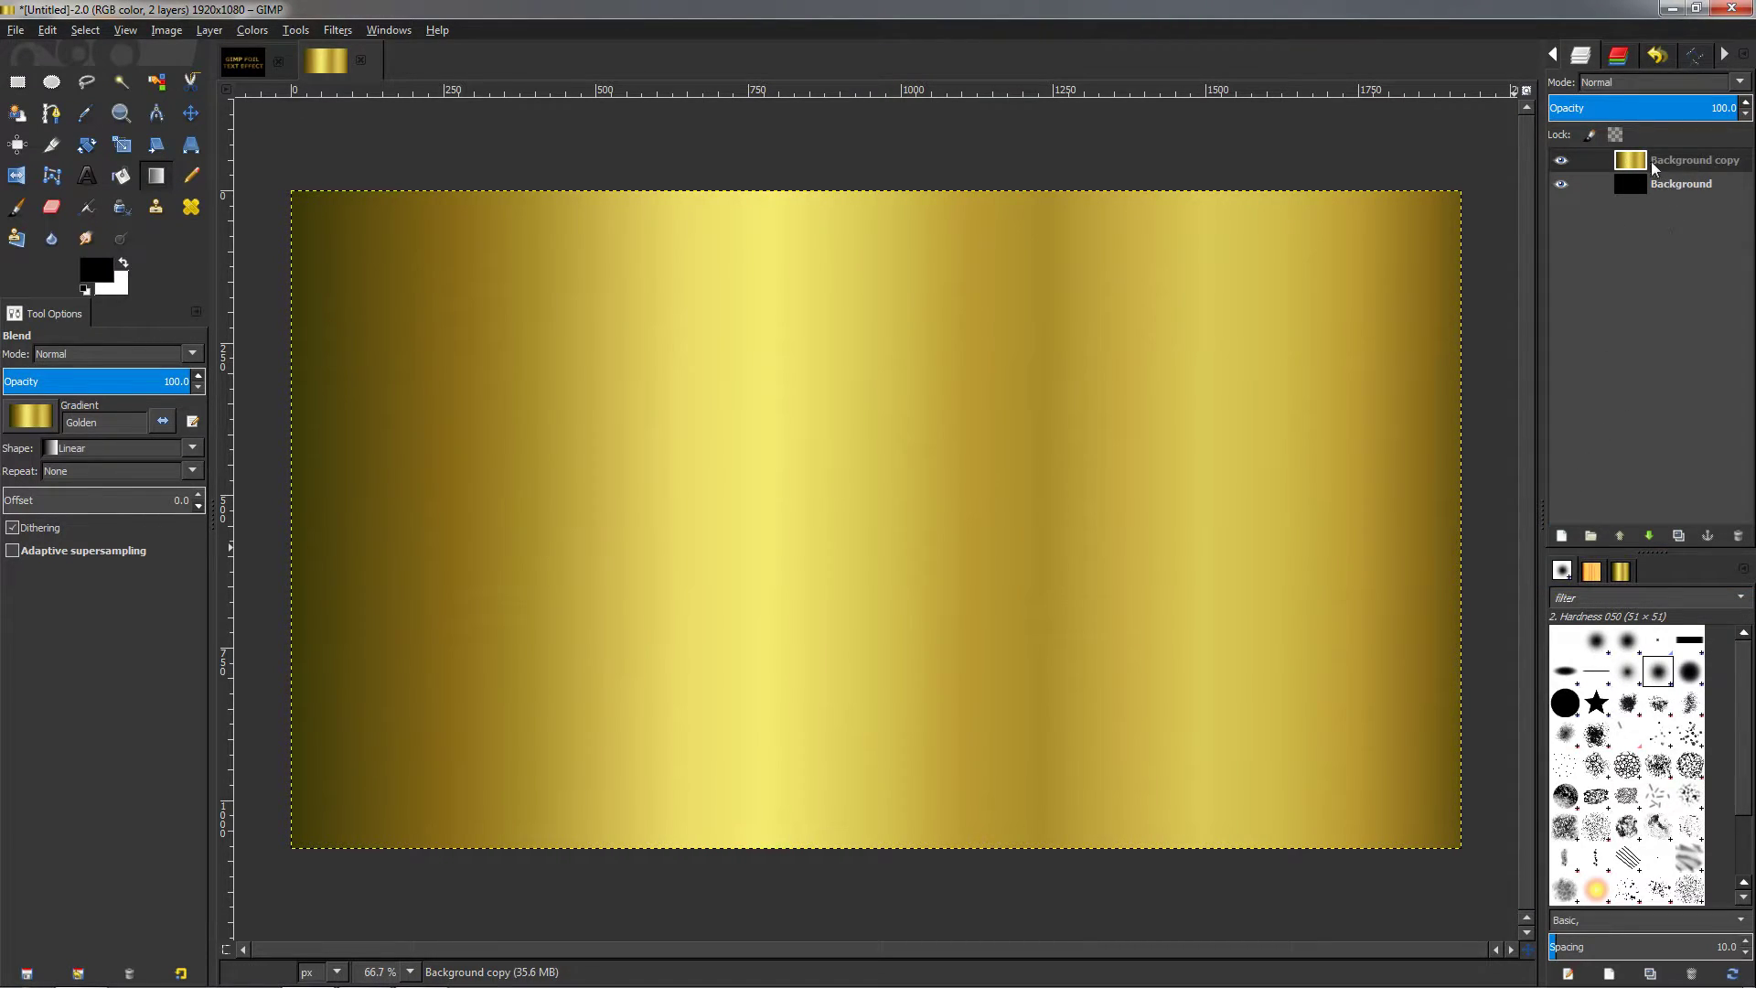
left_click(1564, 536)
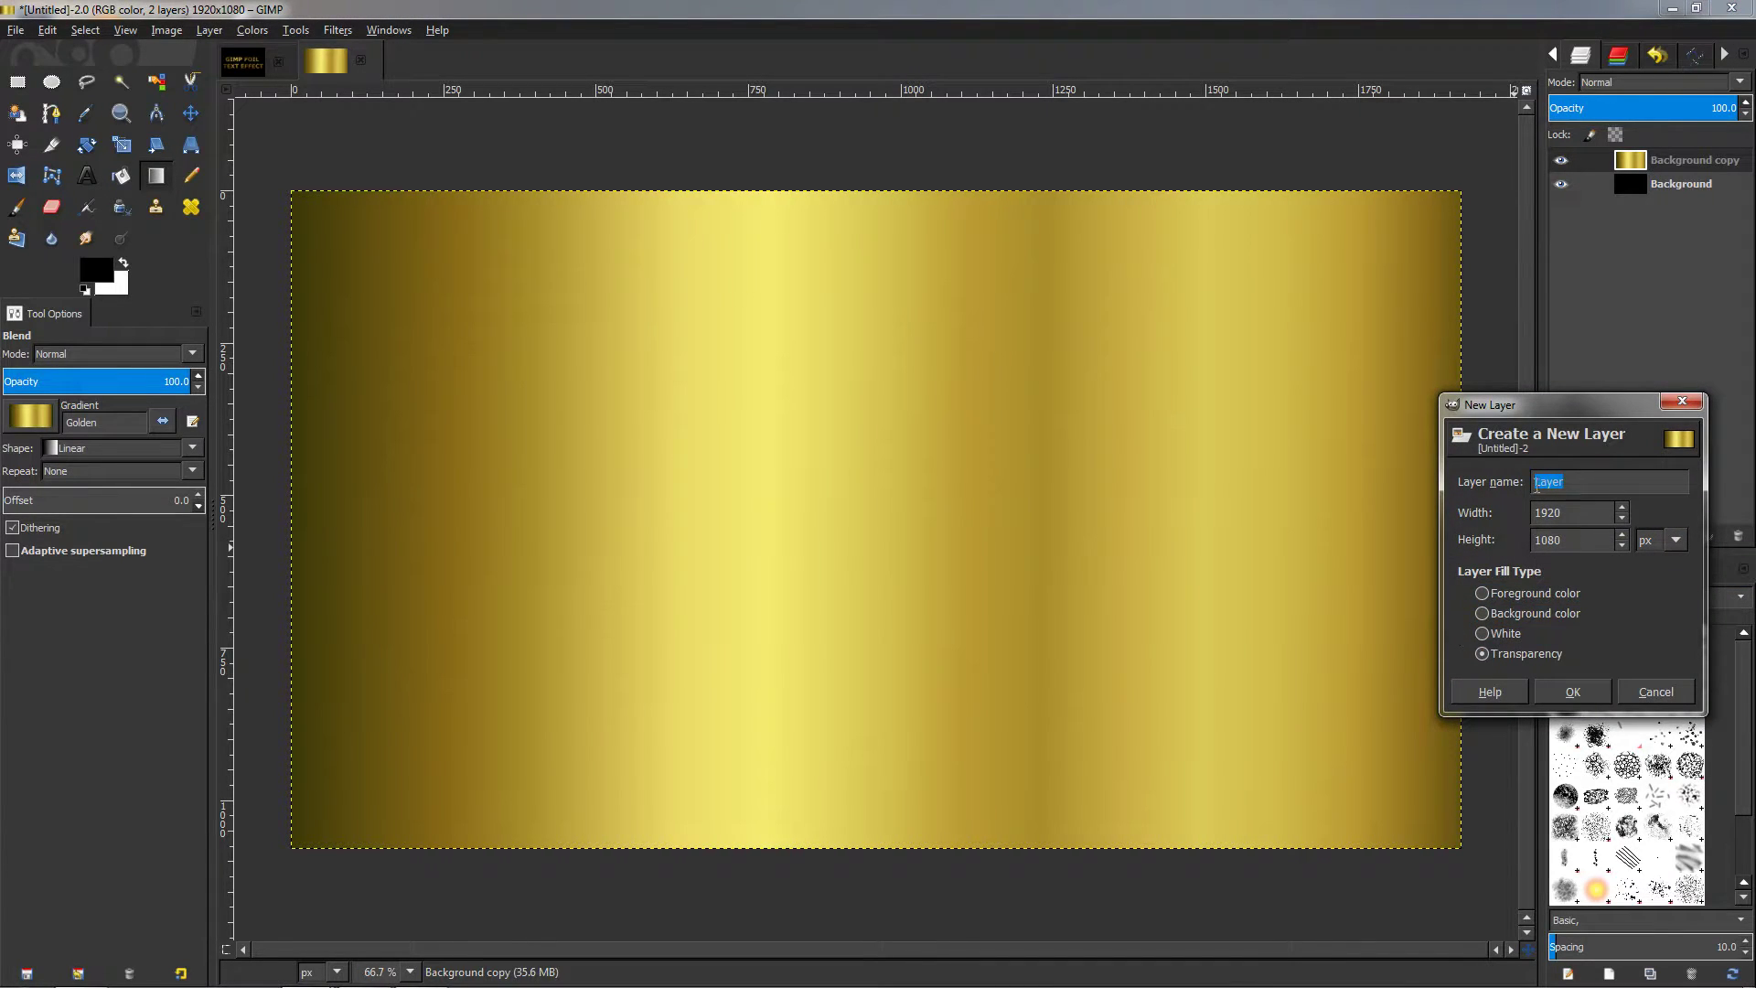
left_click(1572, 693)
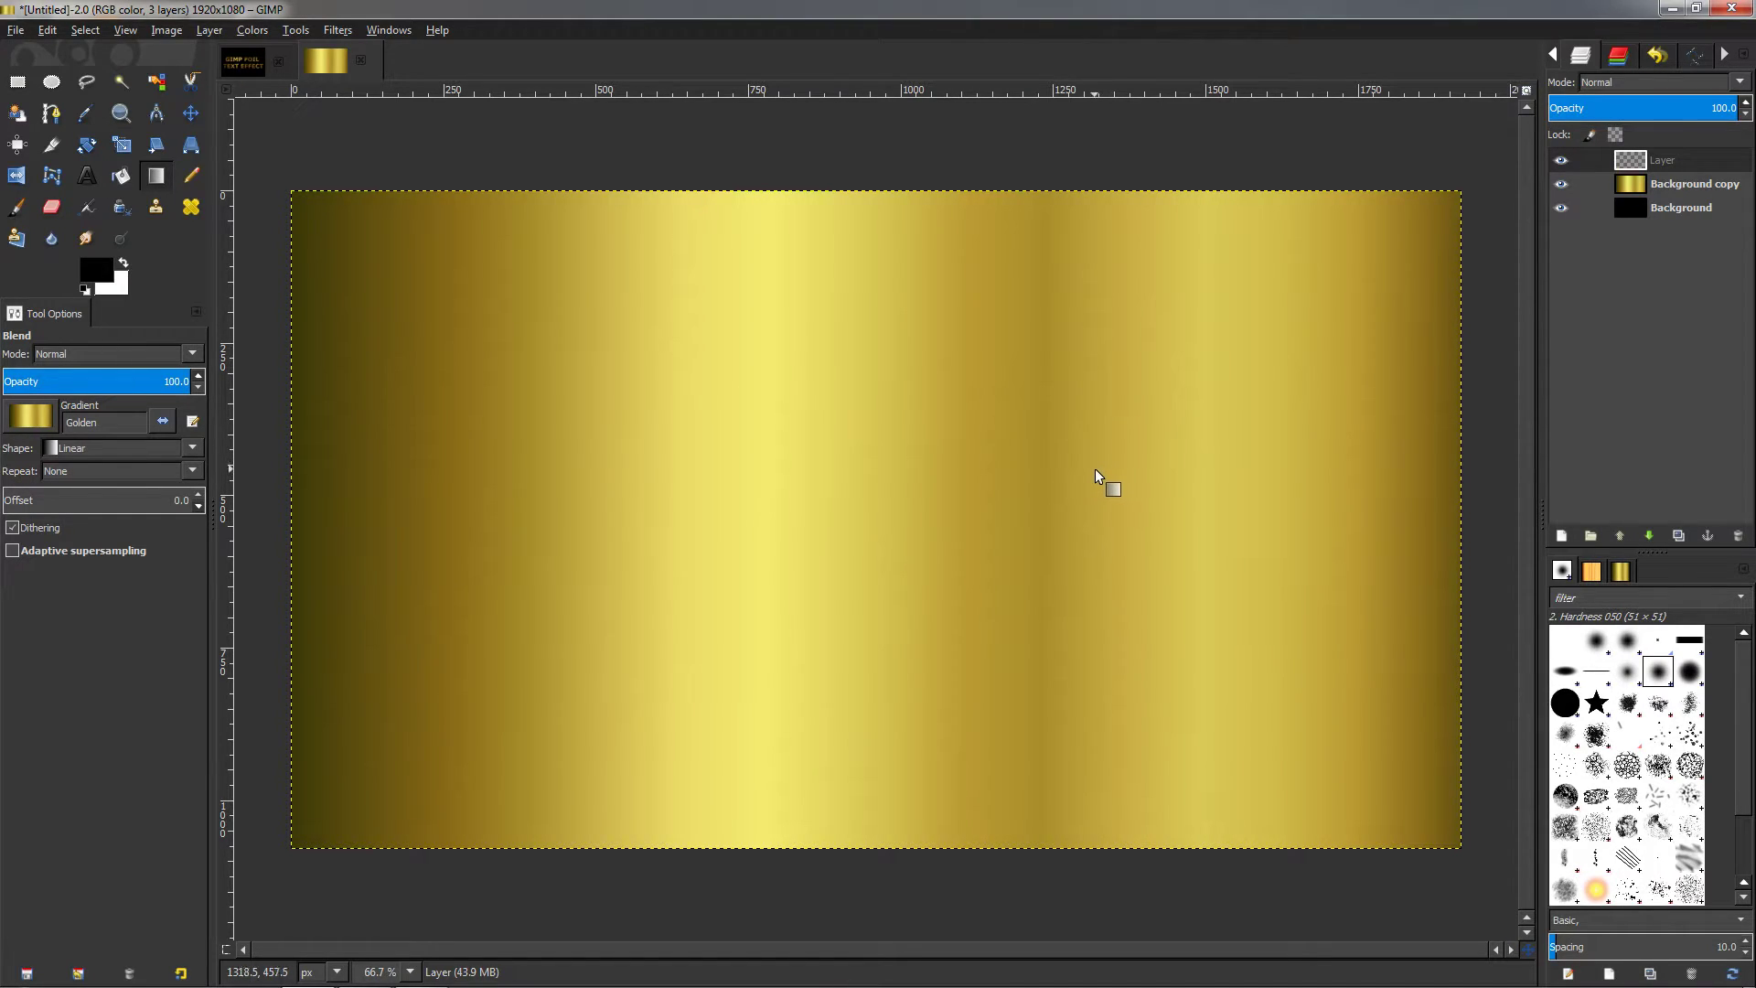
key("Page_Down")
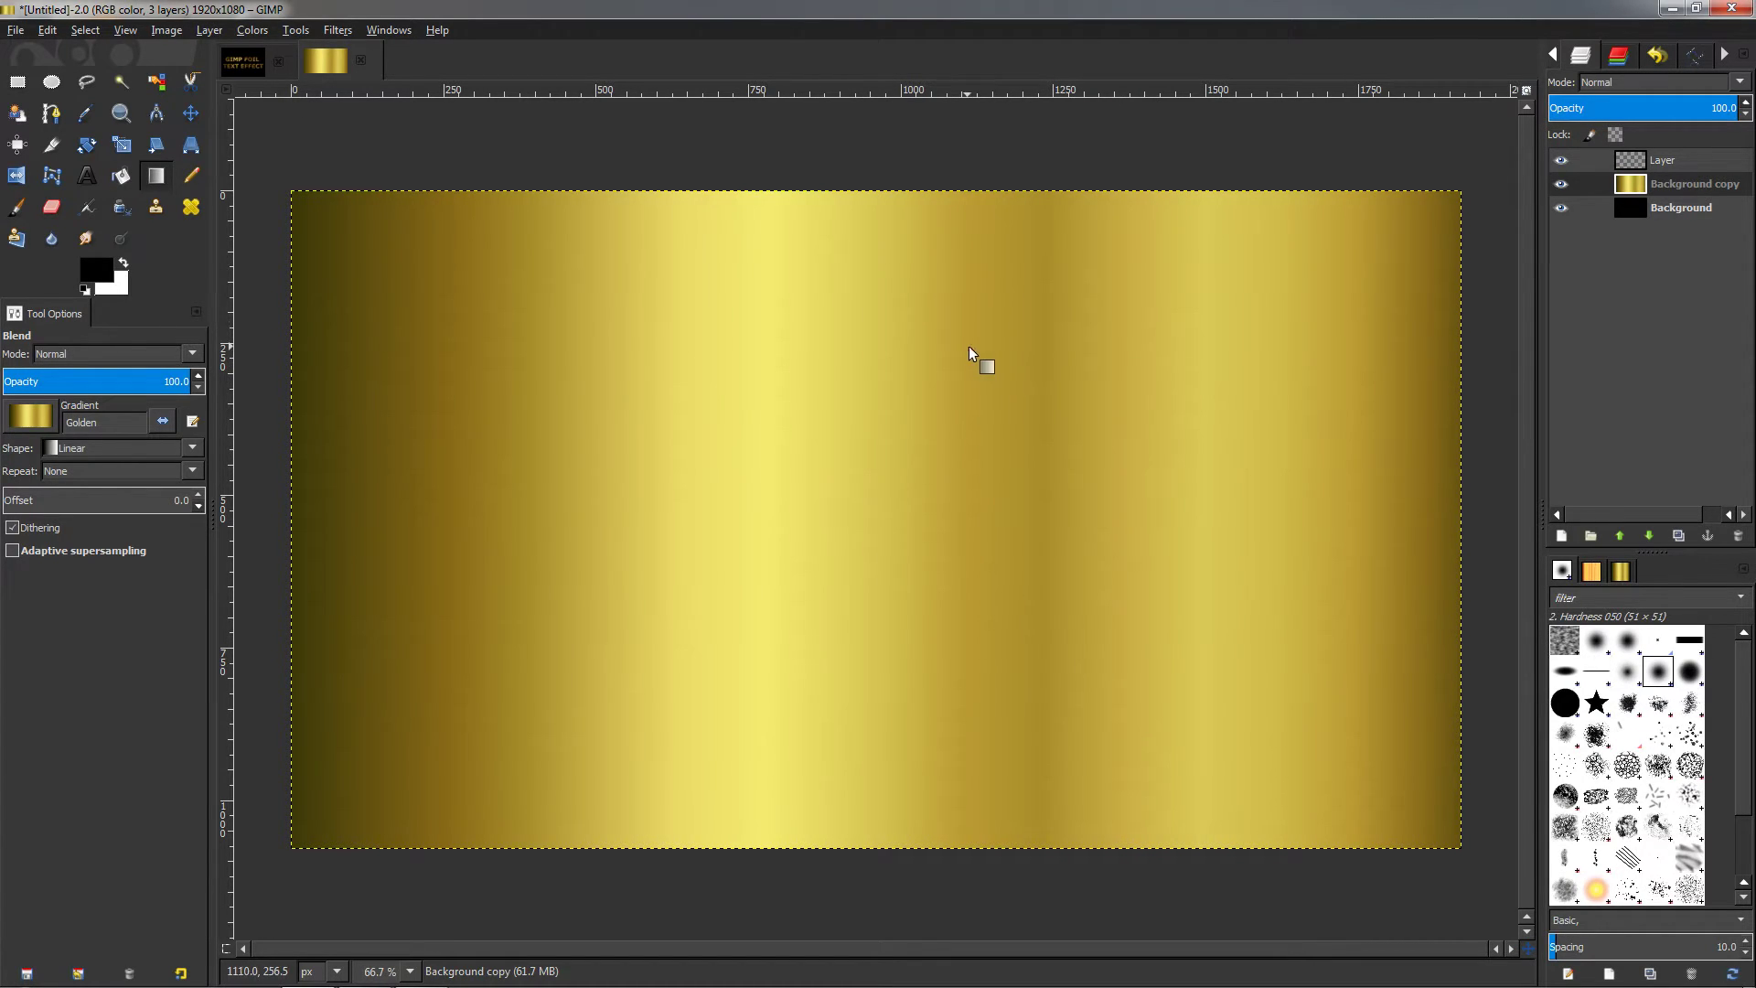
- Render Solid Noise on the empty top layer with X and Y size both 12.2
left_click(1637, 170)
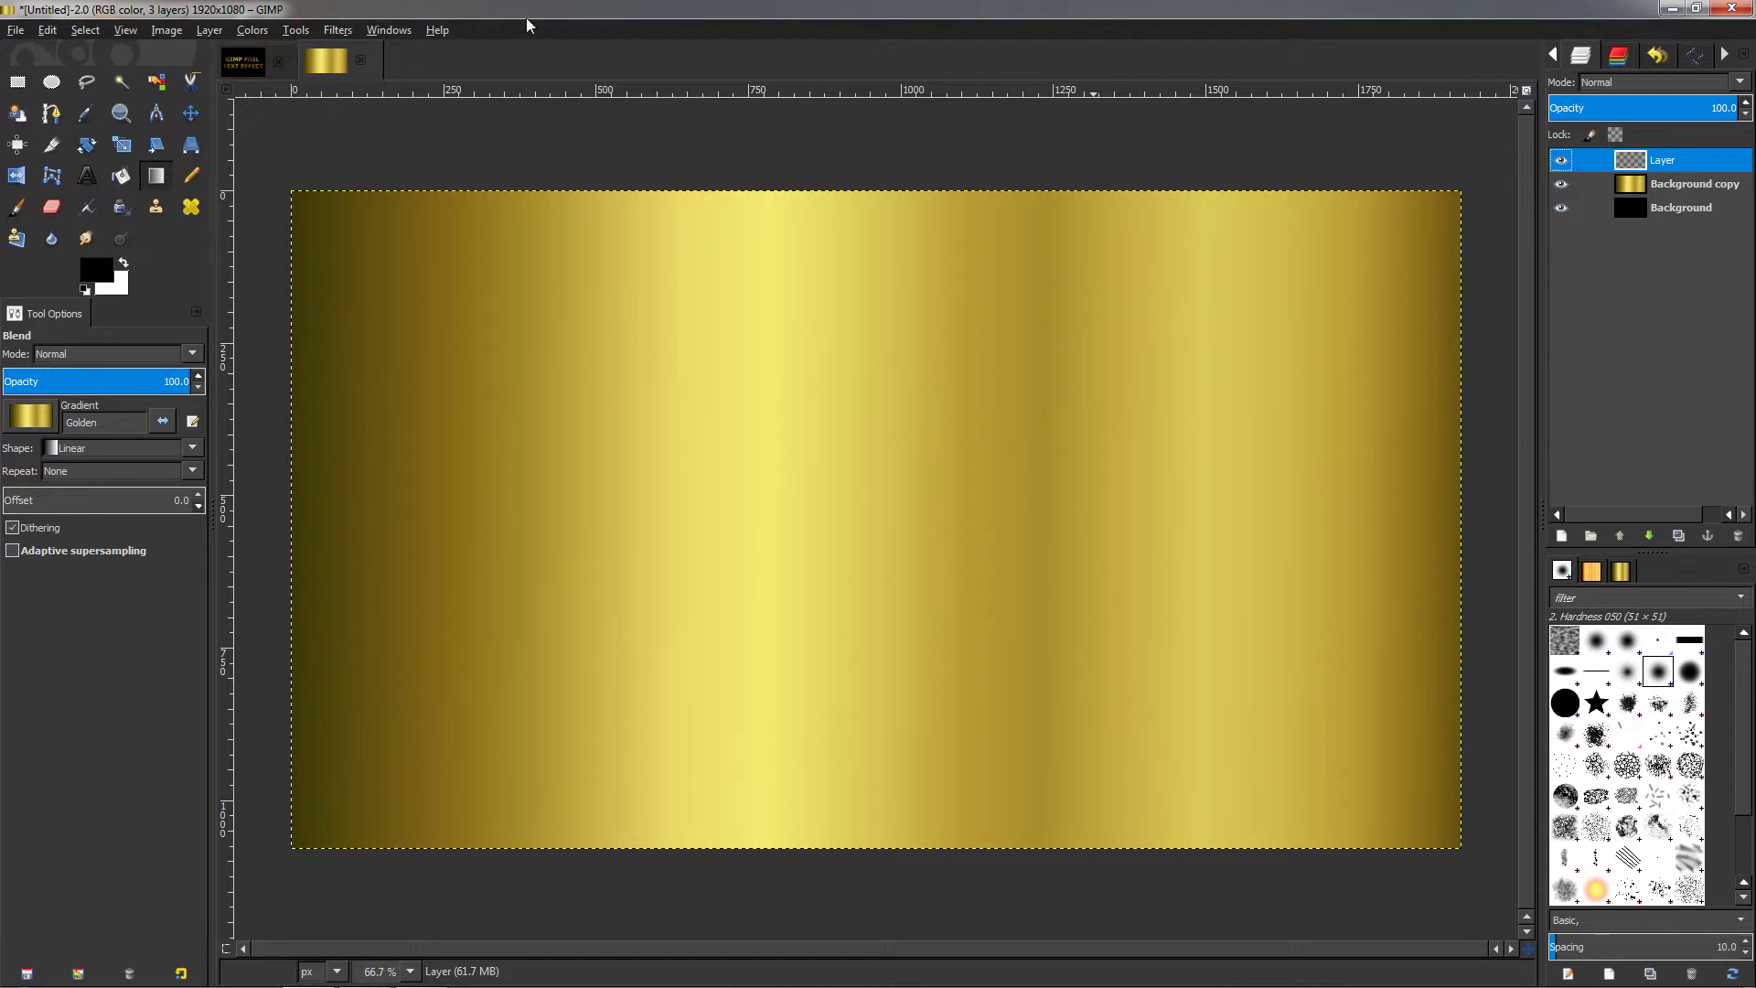
left_click(341, 32)
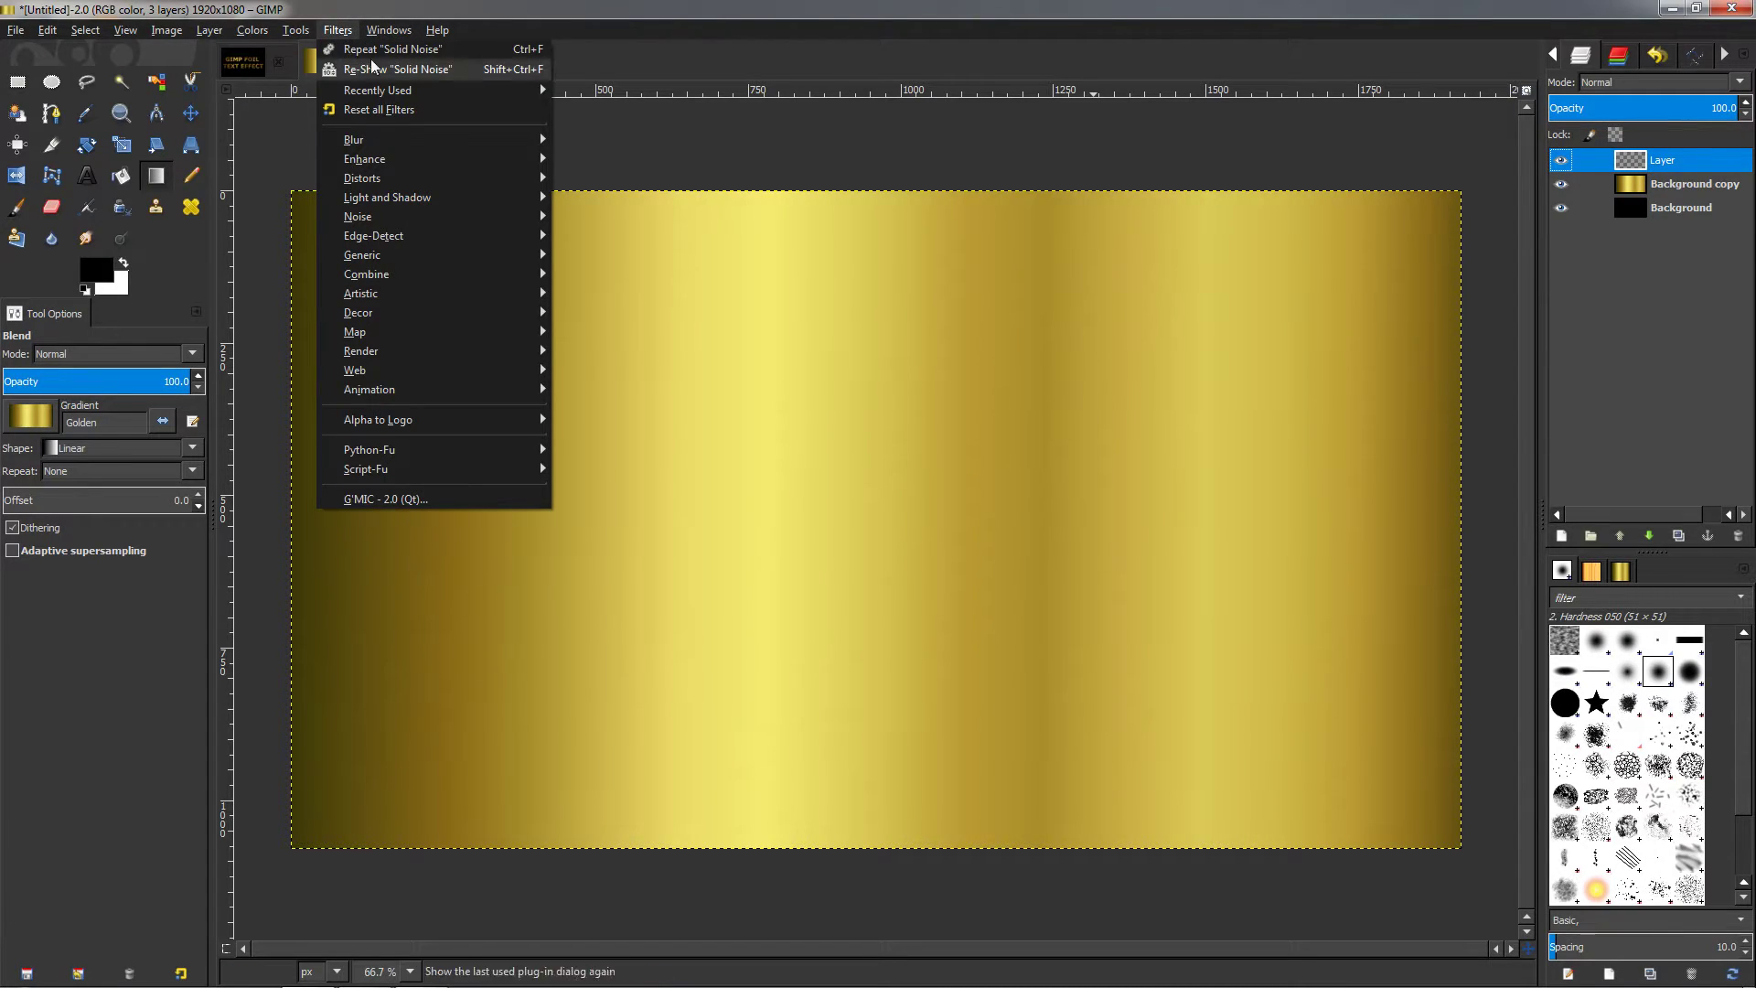
mouse_move(376, 357)
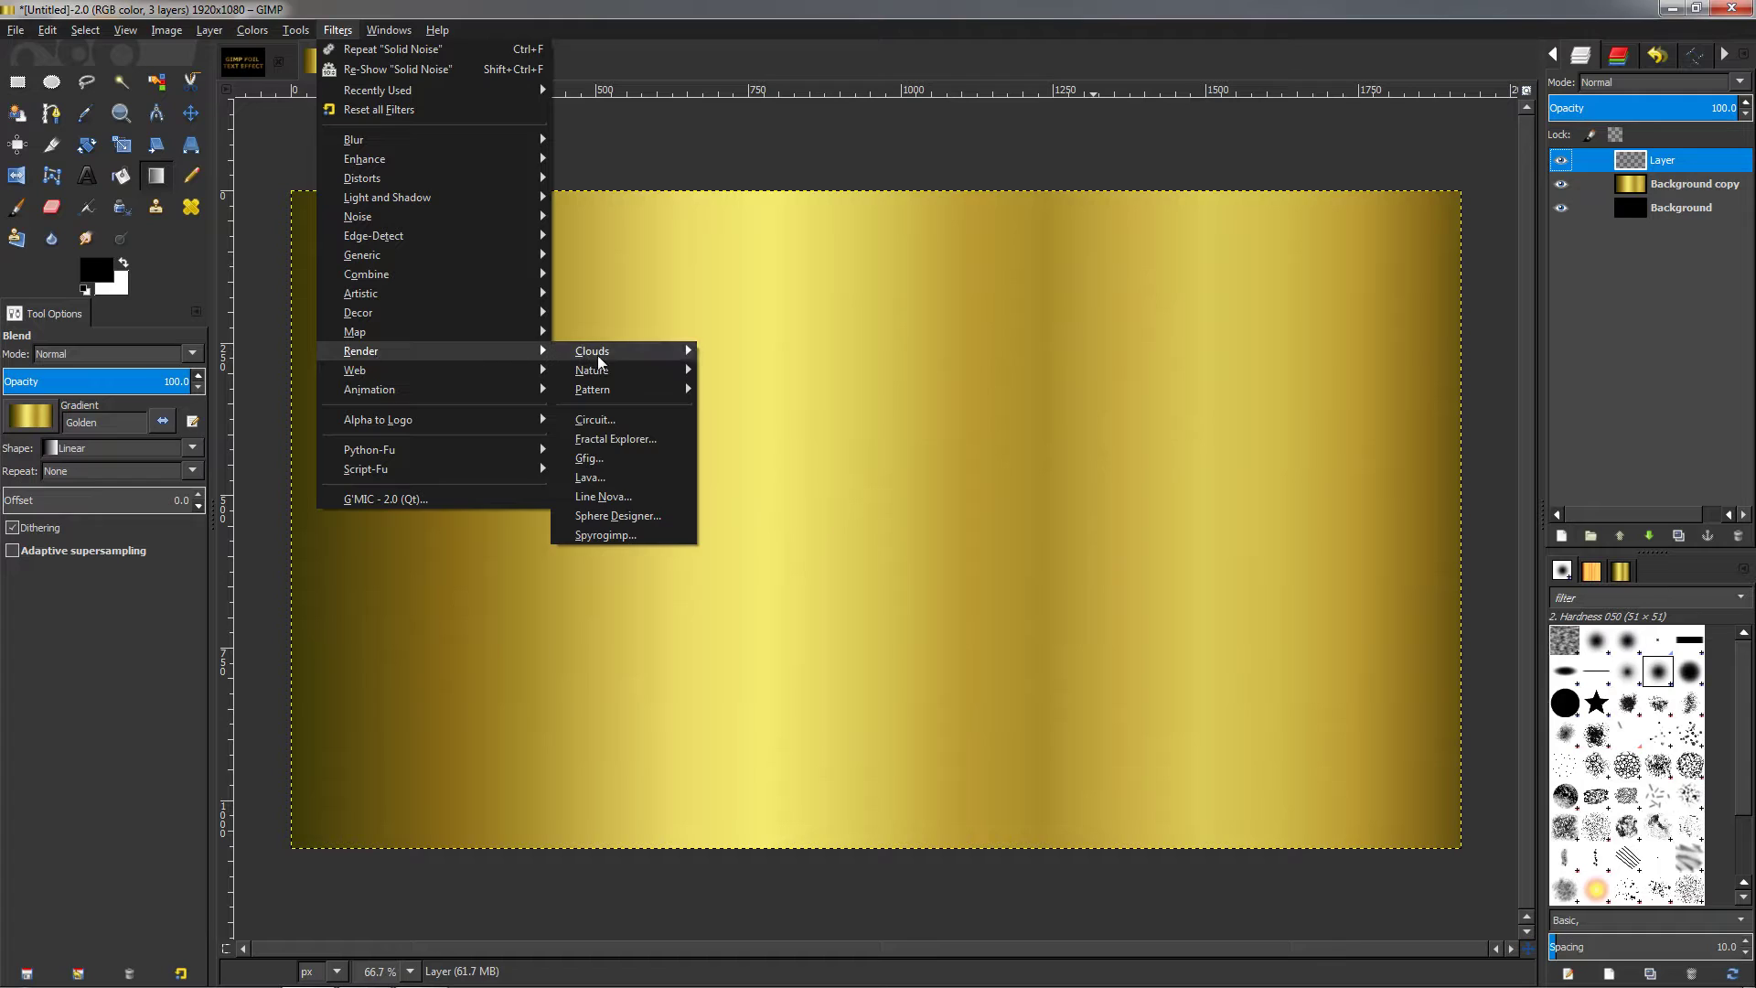
mouse_move(603, 353)
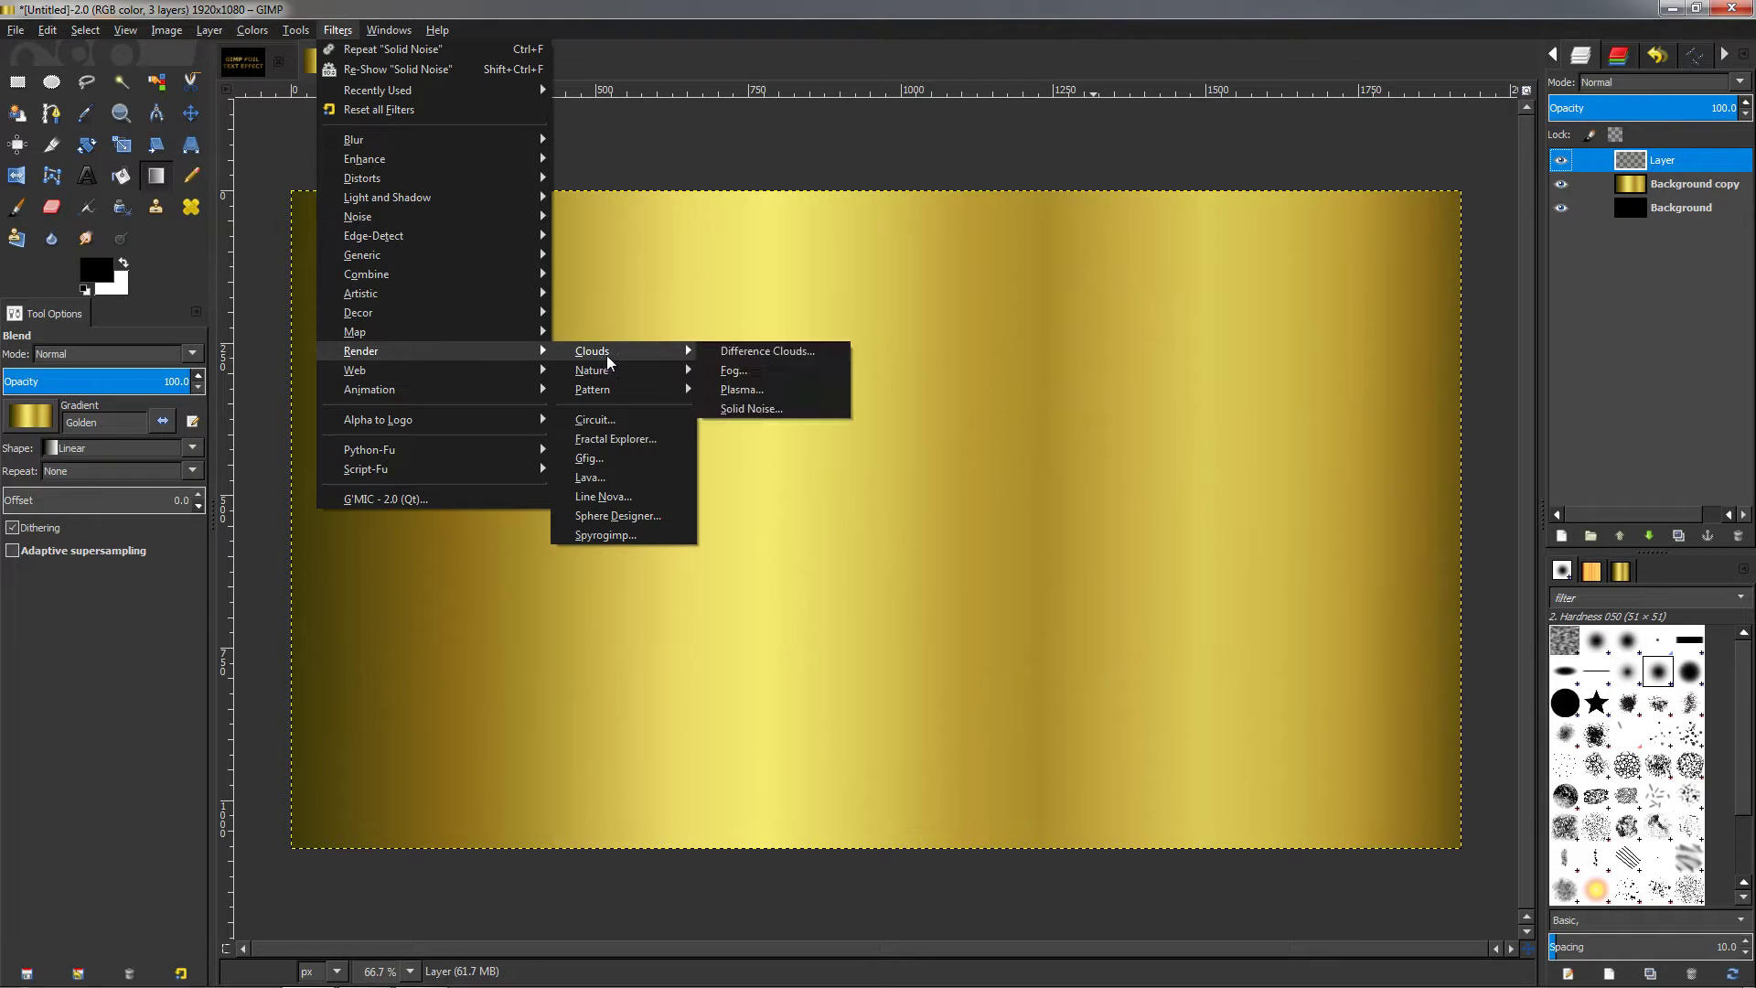
left_click(756, 411)
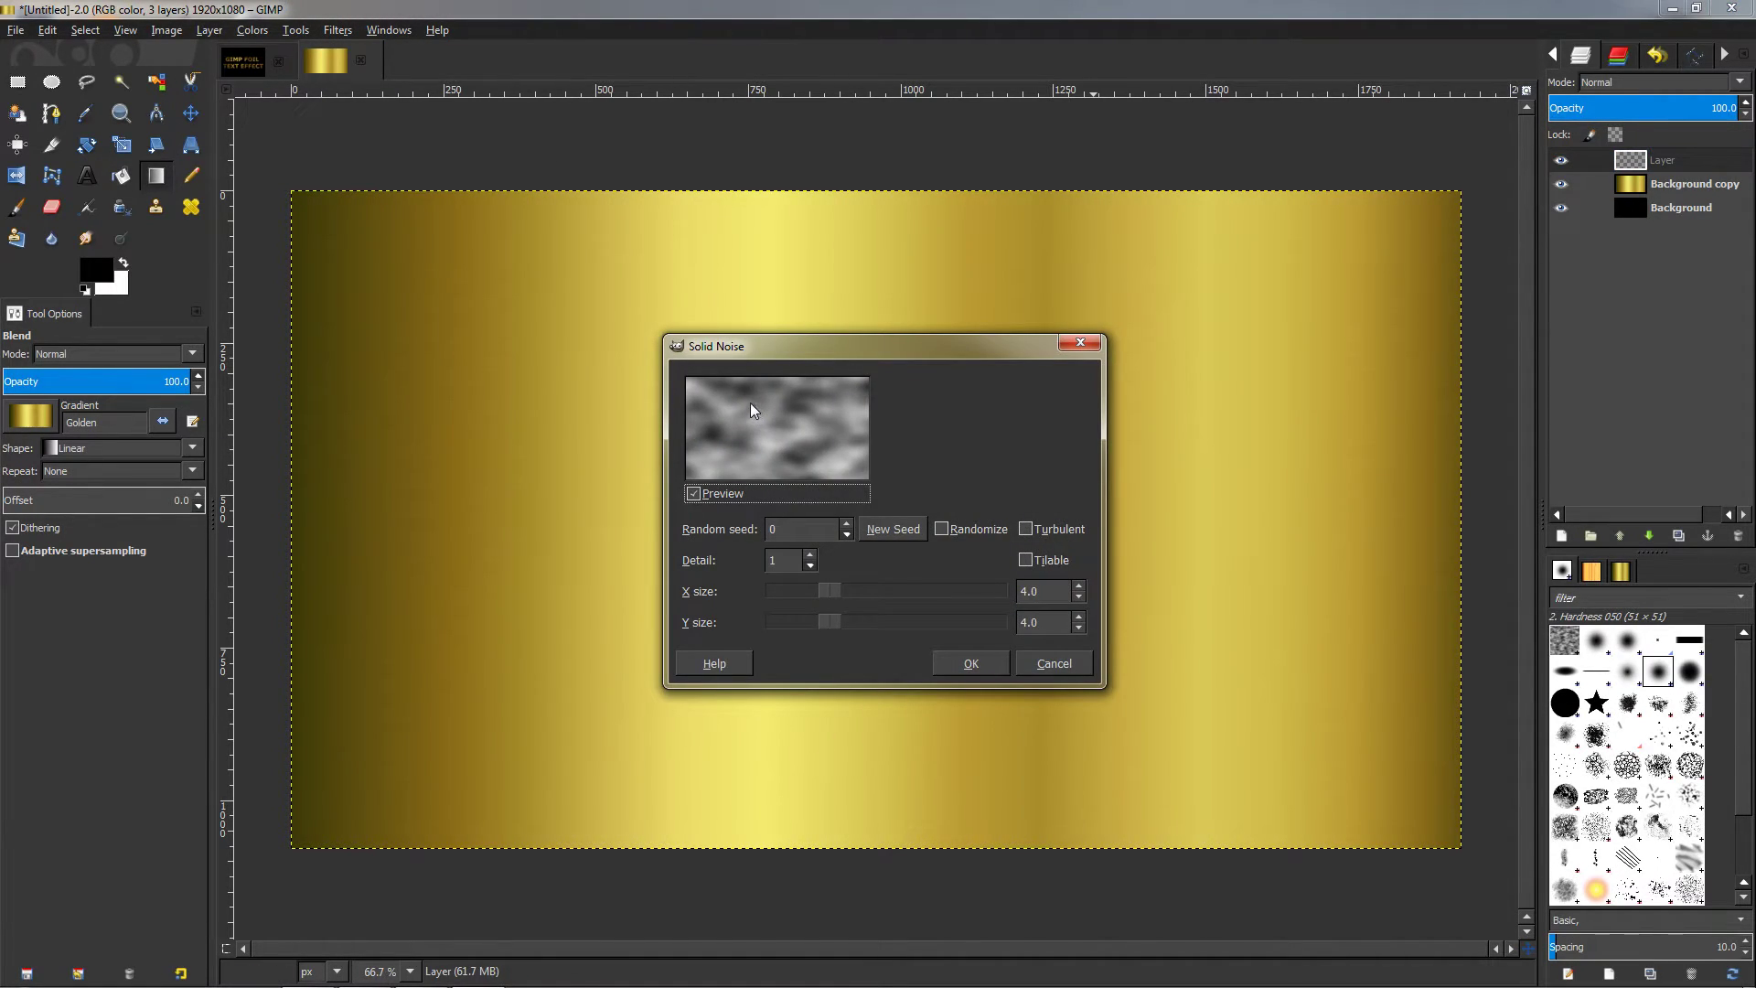
left_click_drag(826, 588, 938, 594)
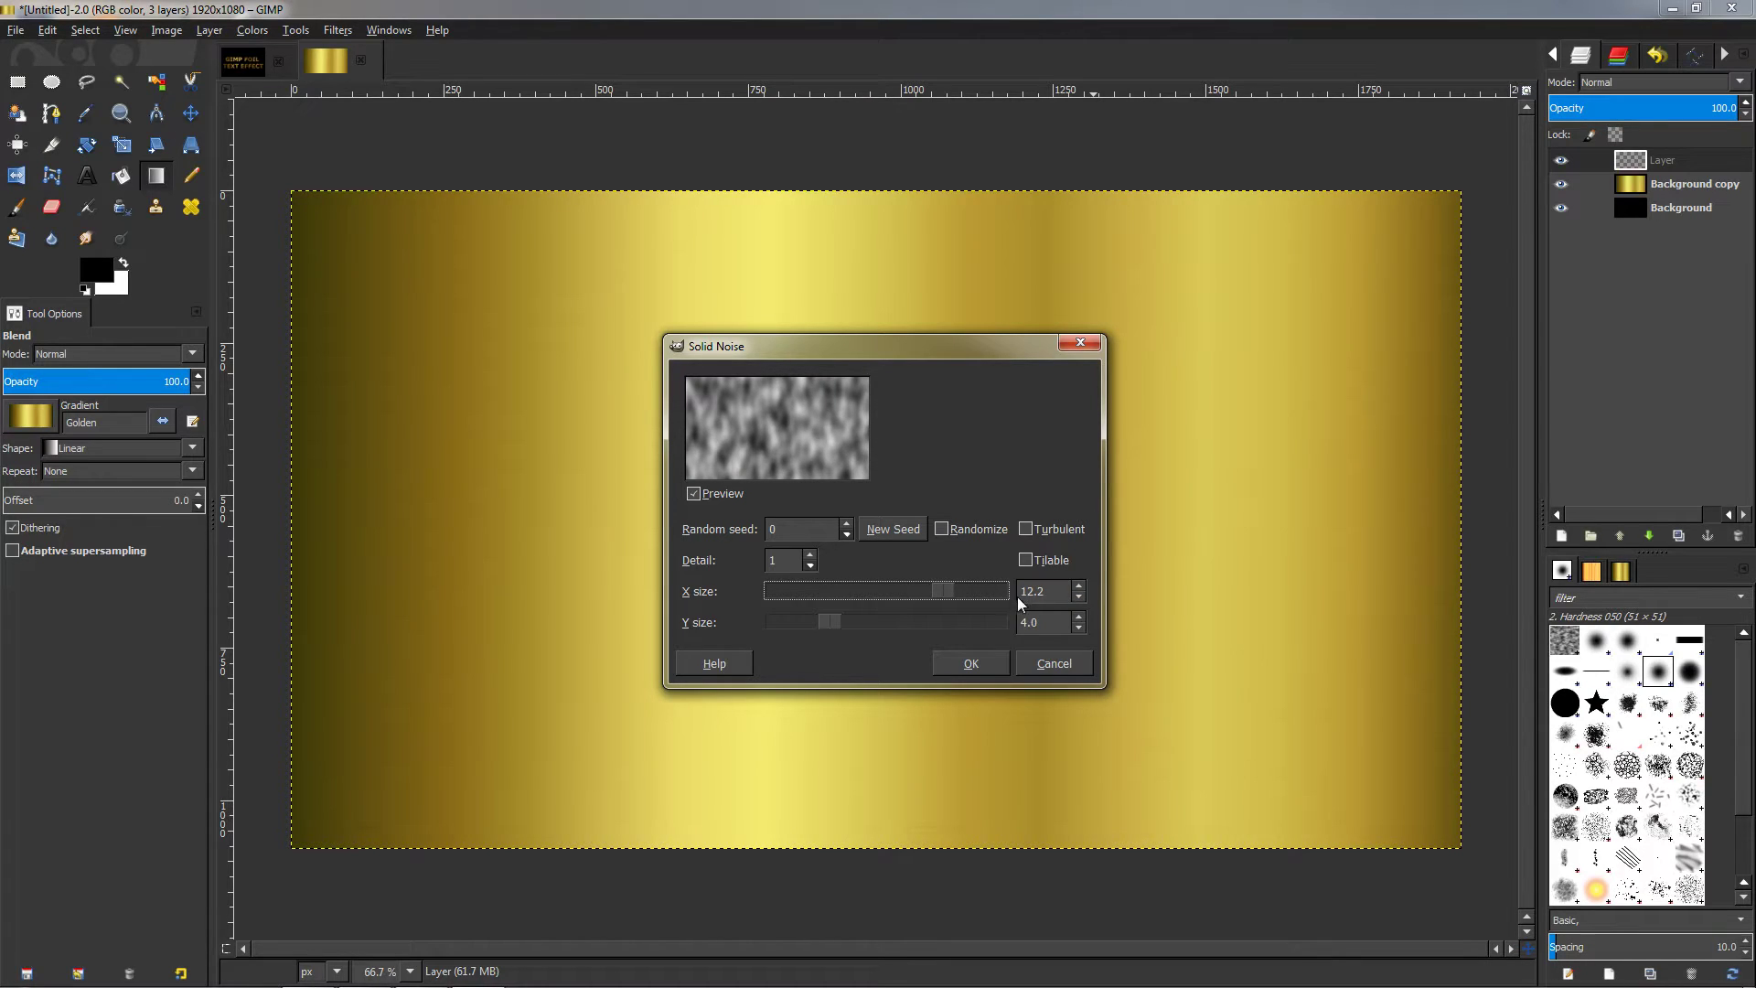
left_click_drag(826, 622, 943, 622)
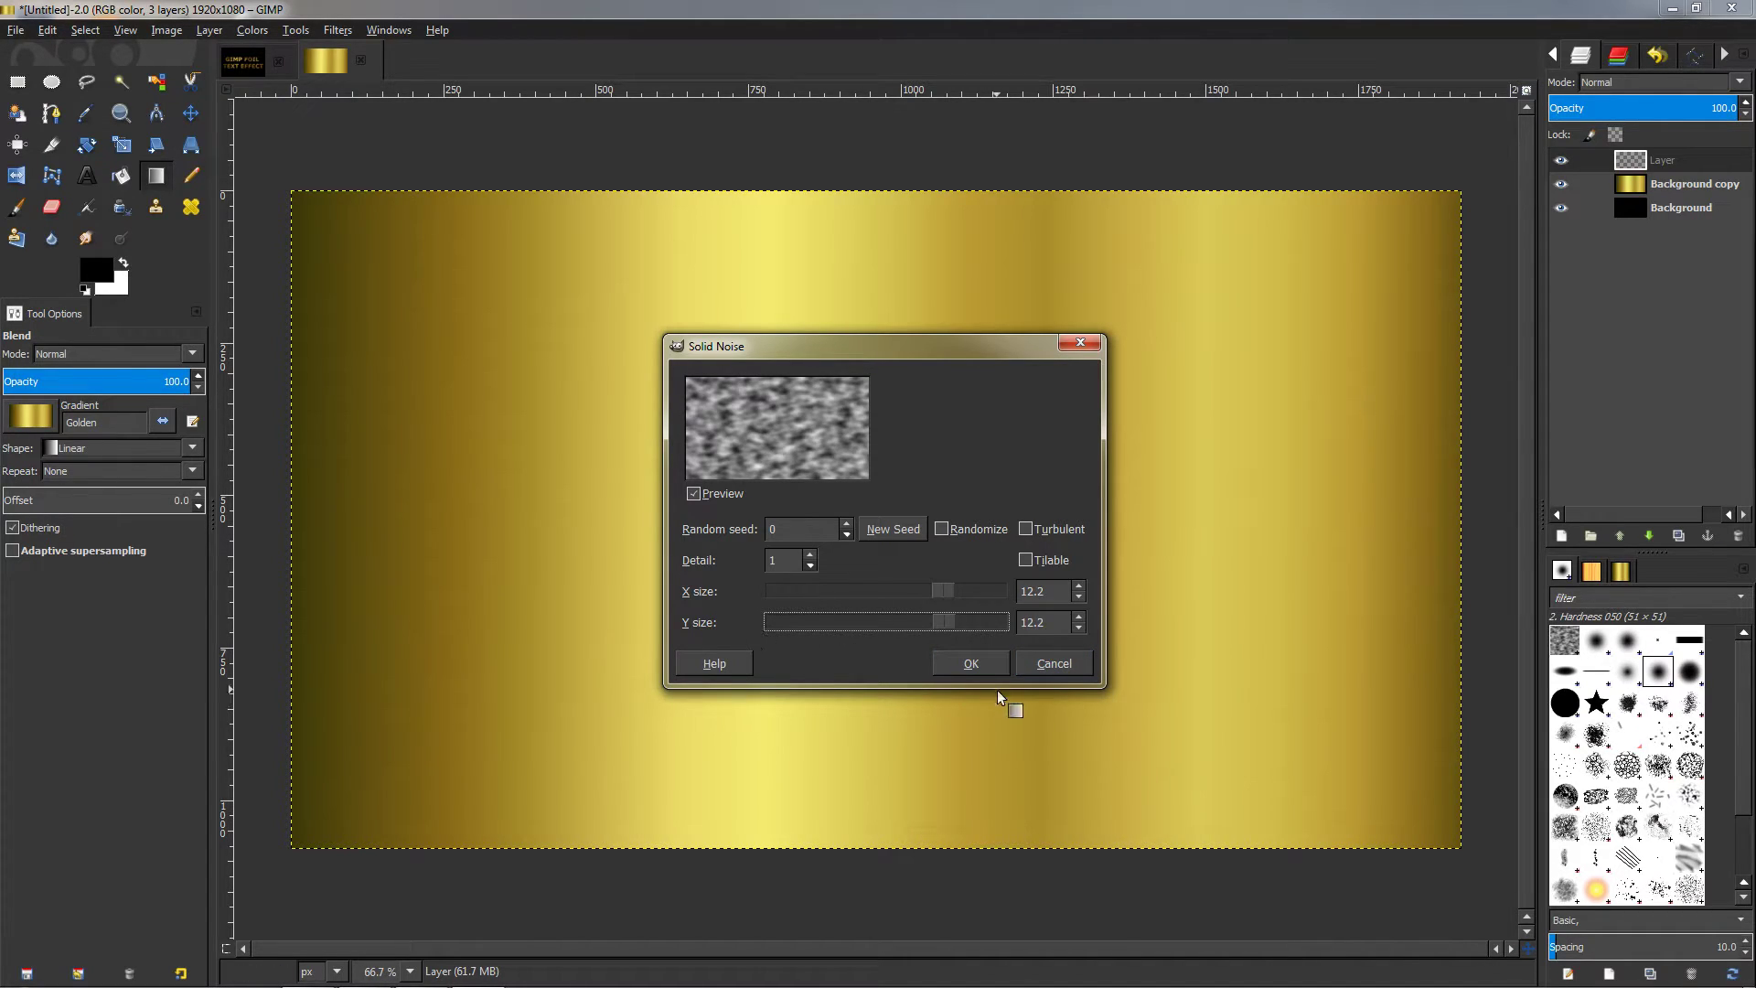
left_click(975, 664)
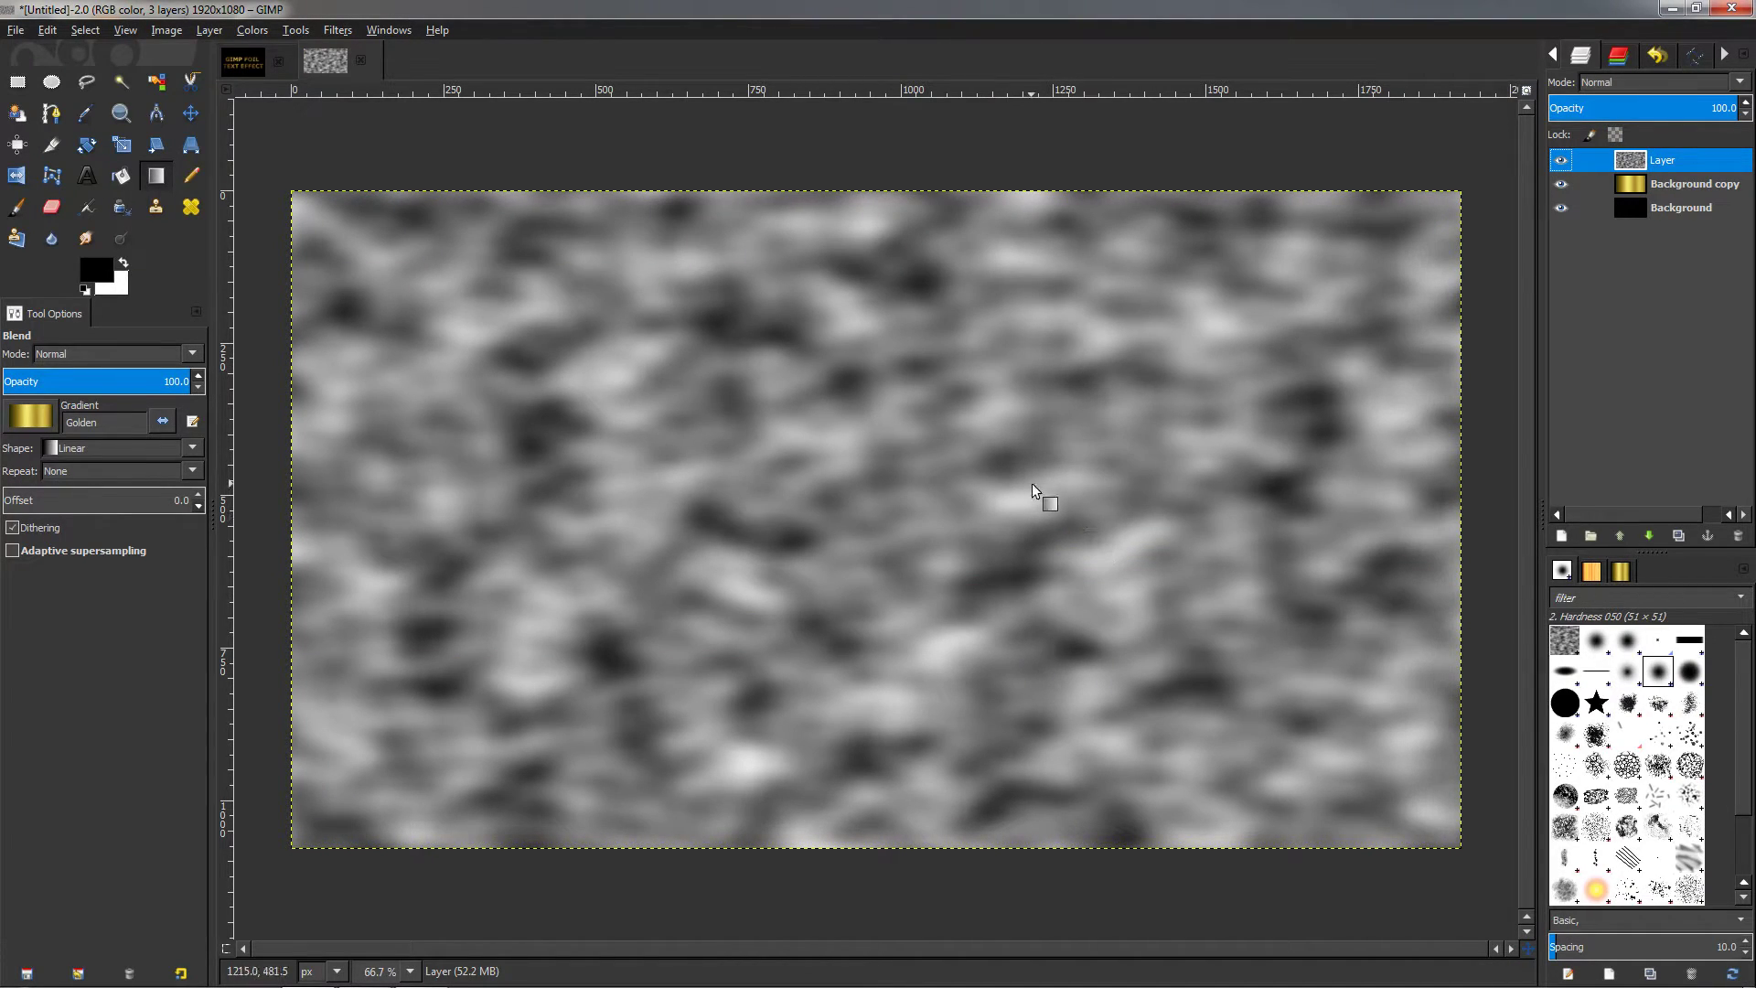
- Add a white full-opacity layer mask to the Background copy gradient layer
left_click(1628, 184)
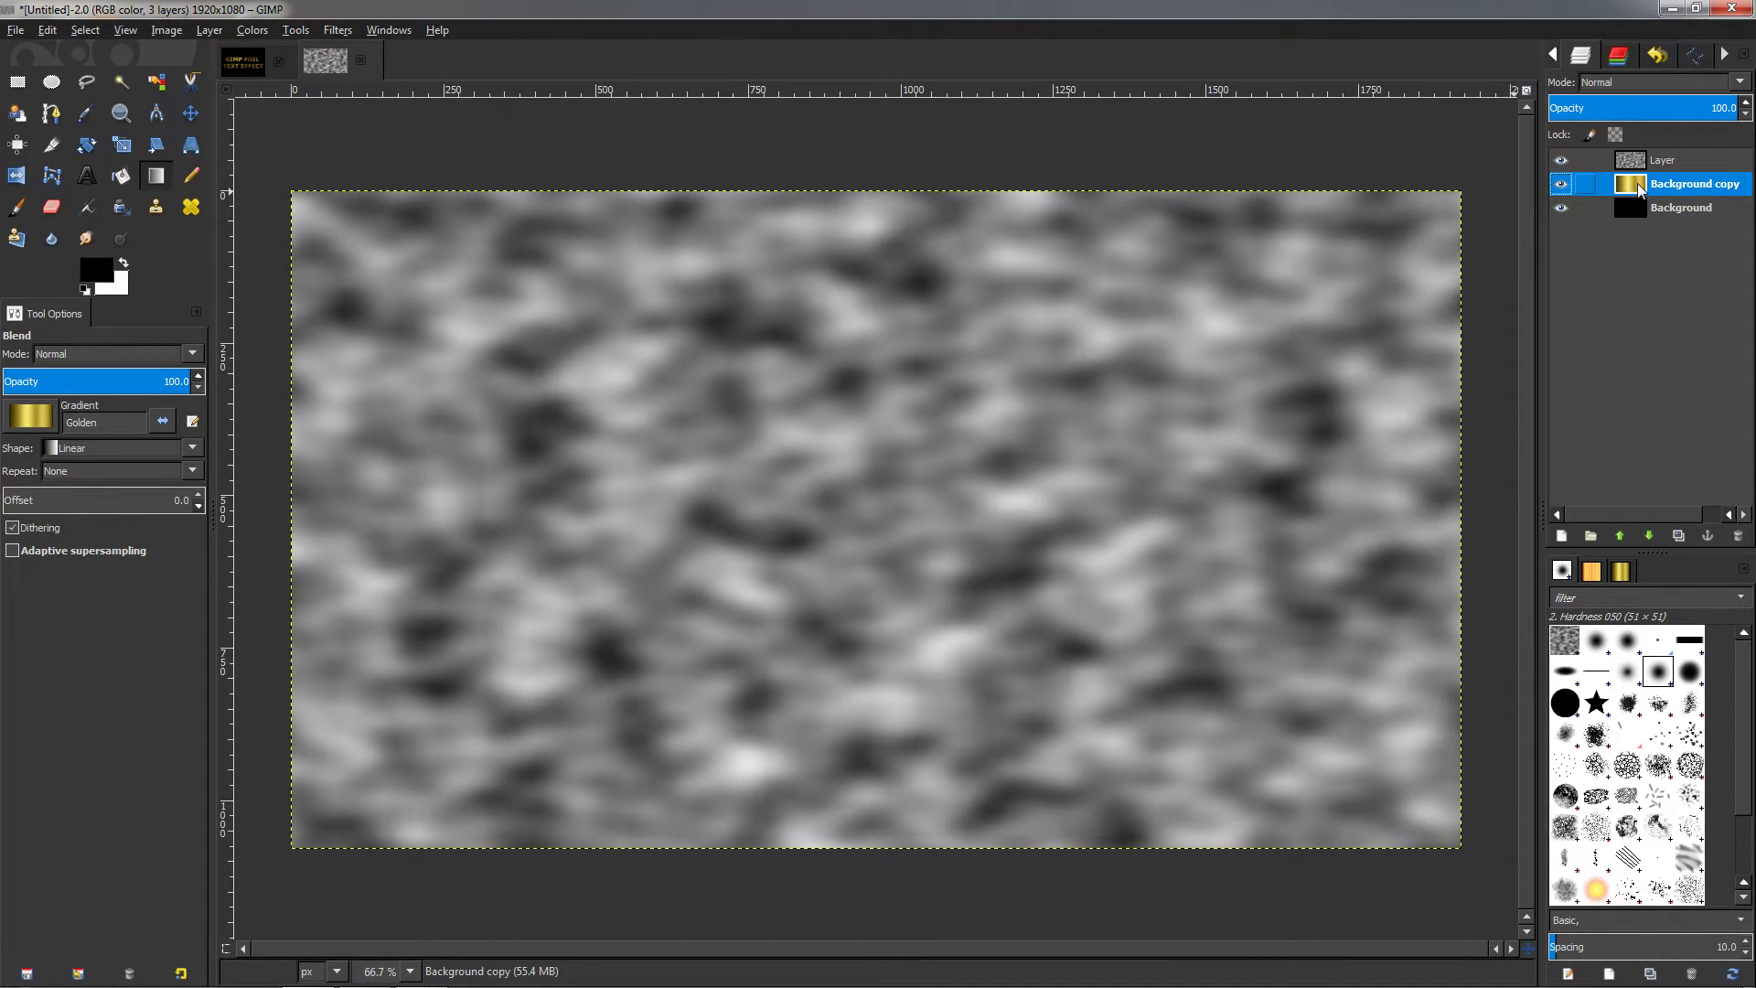
right_click(1640, 188)
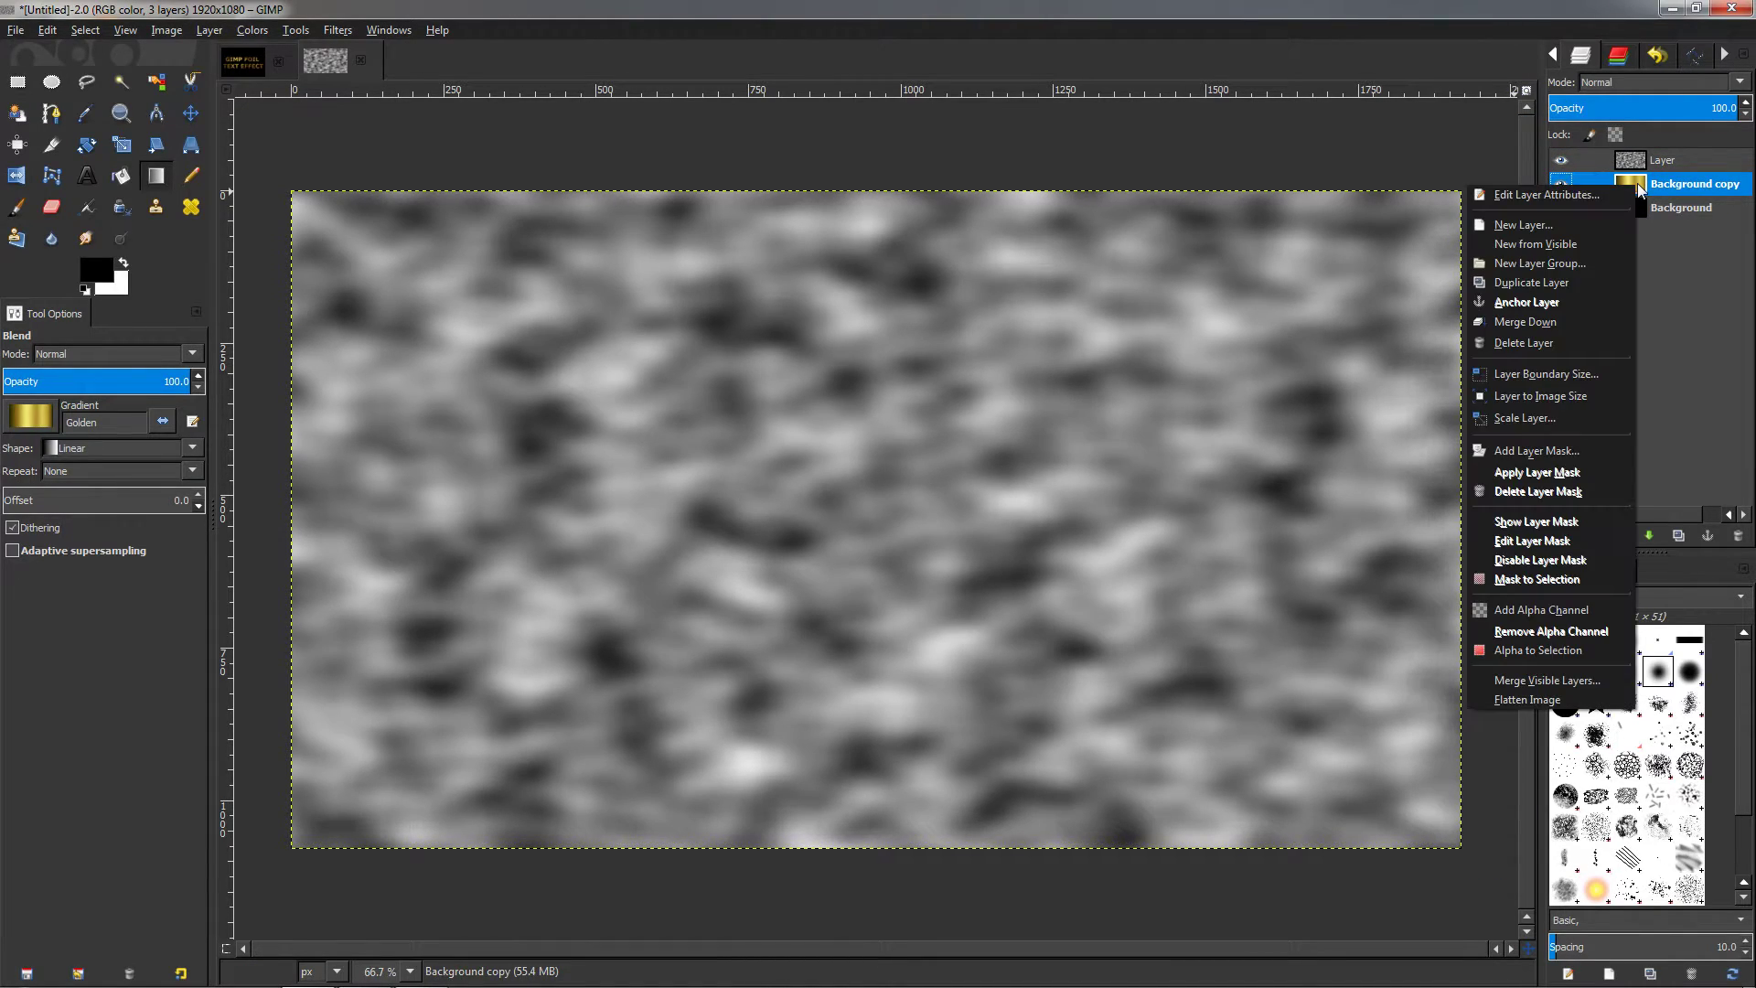
left_click(1545, 451)
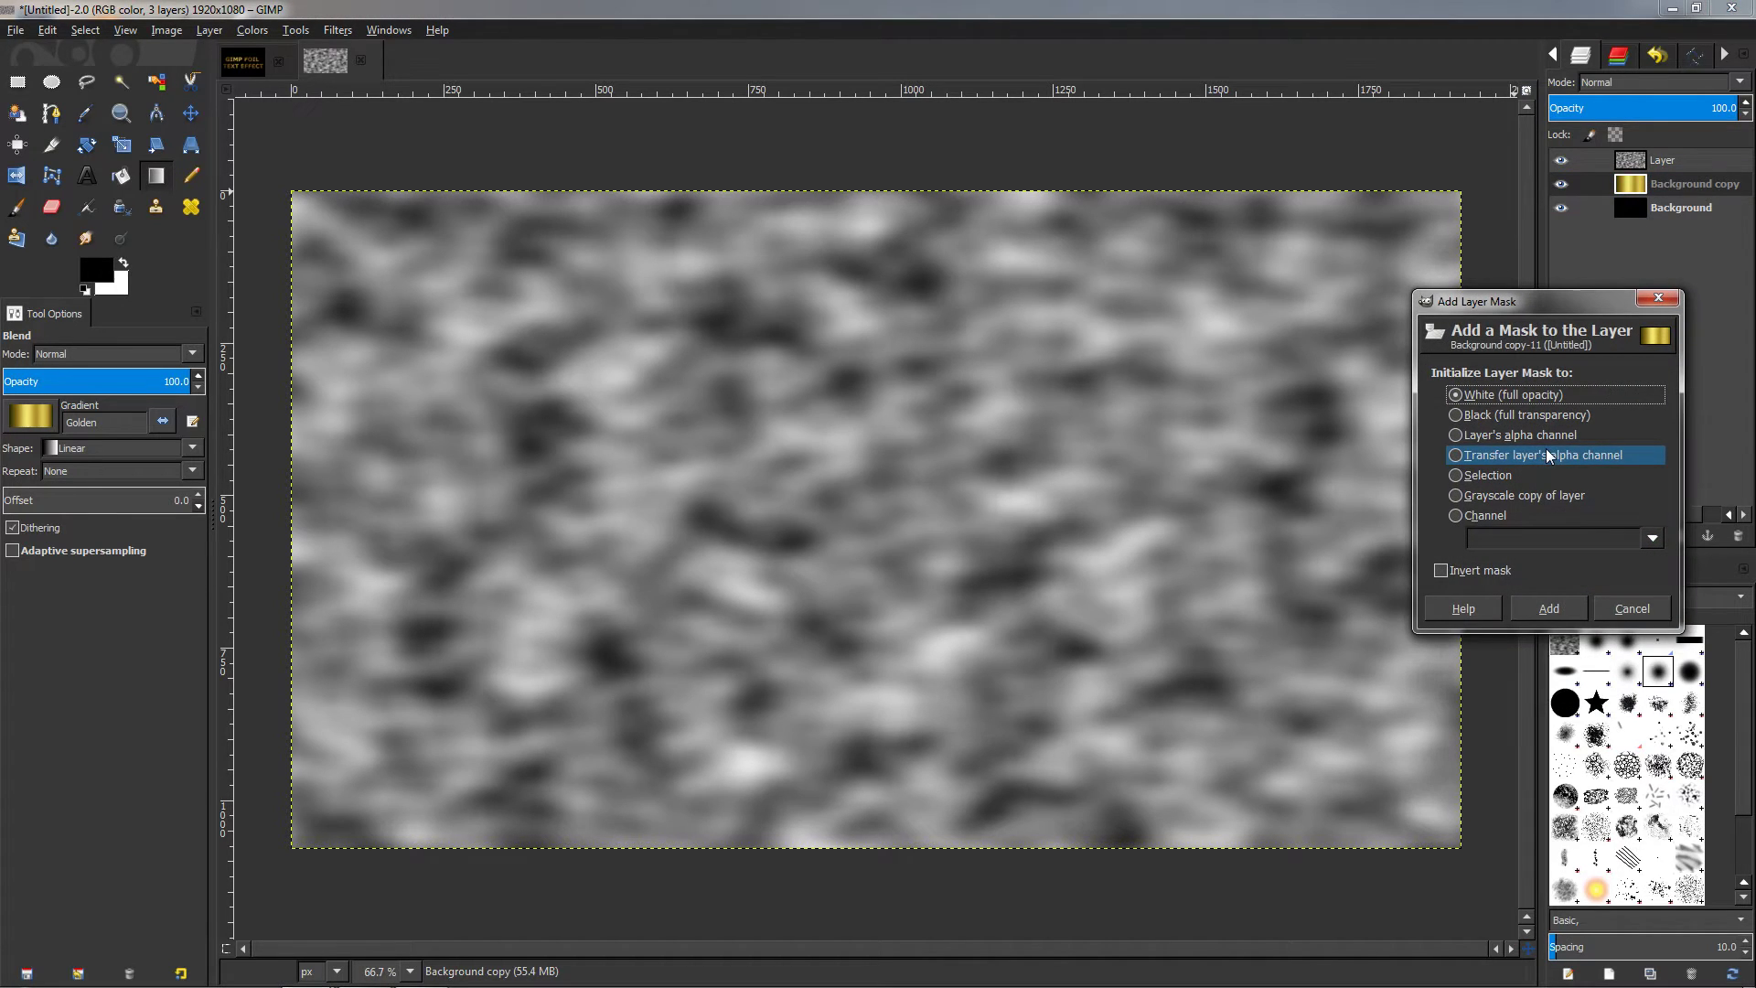
left_click(1564, 604)
- Copy the noise layer, paste it into the Background copy mask and anchor it
left_click(1637, 162)
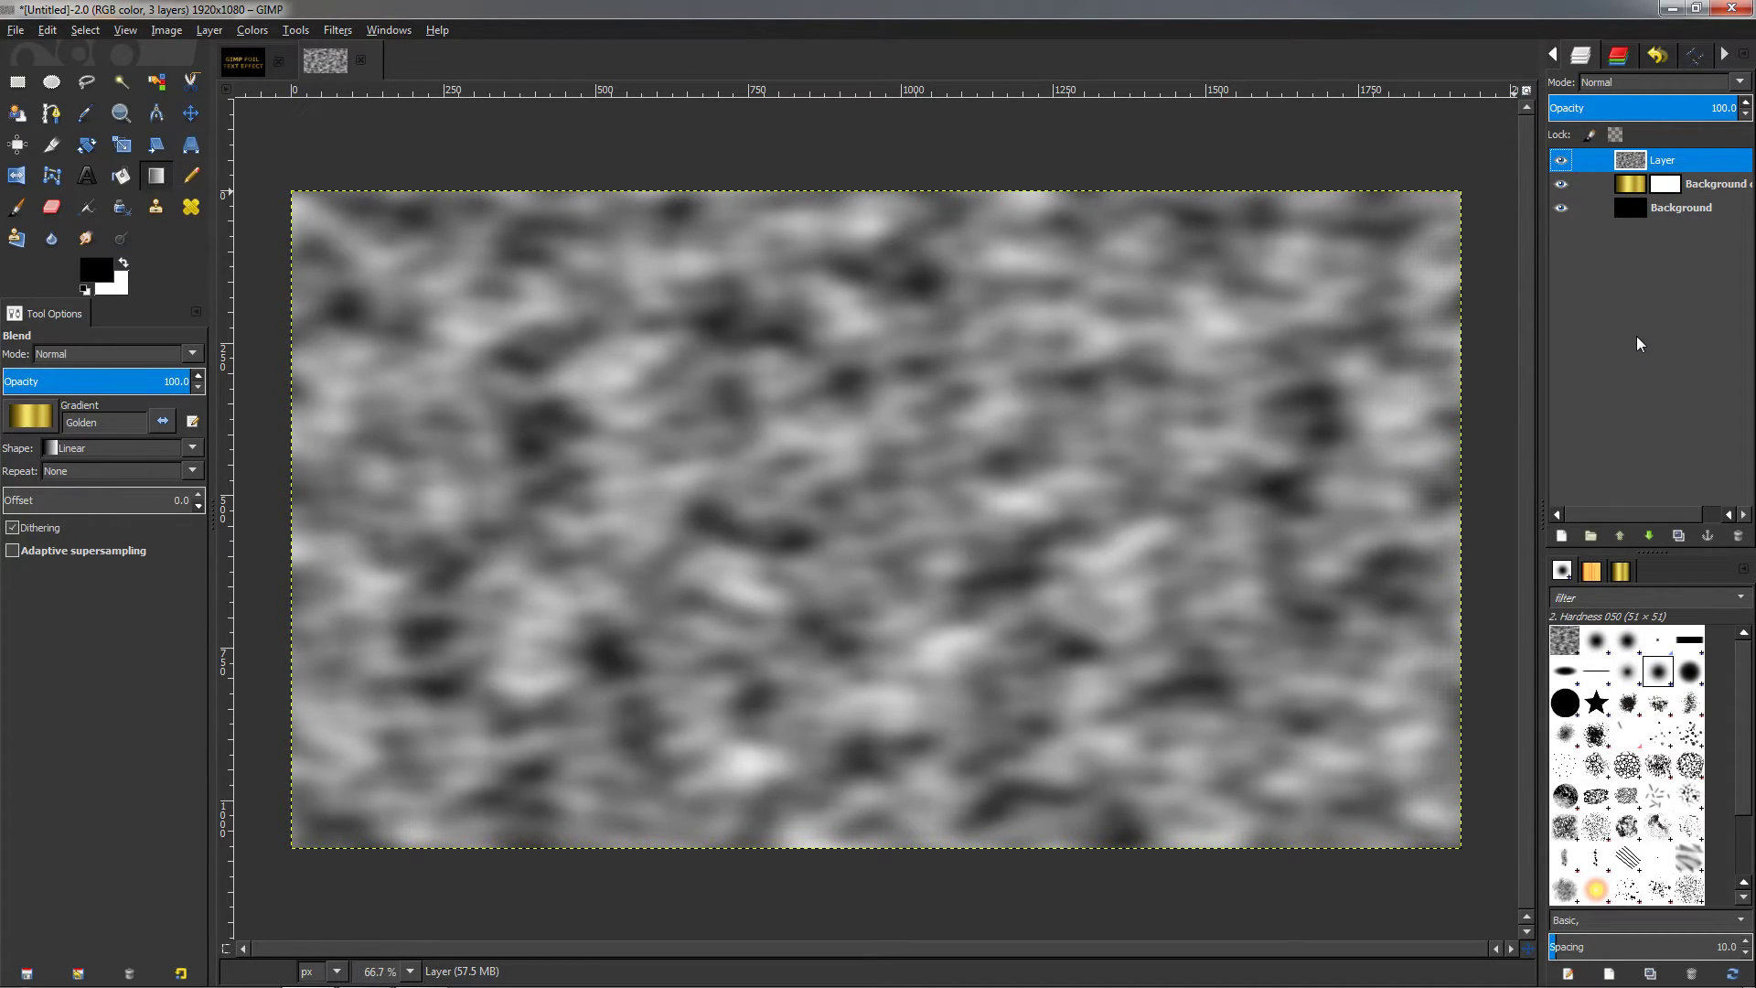
key("ctrl+c")
left_click(1667, 186)
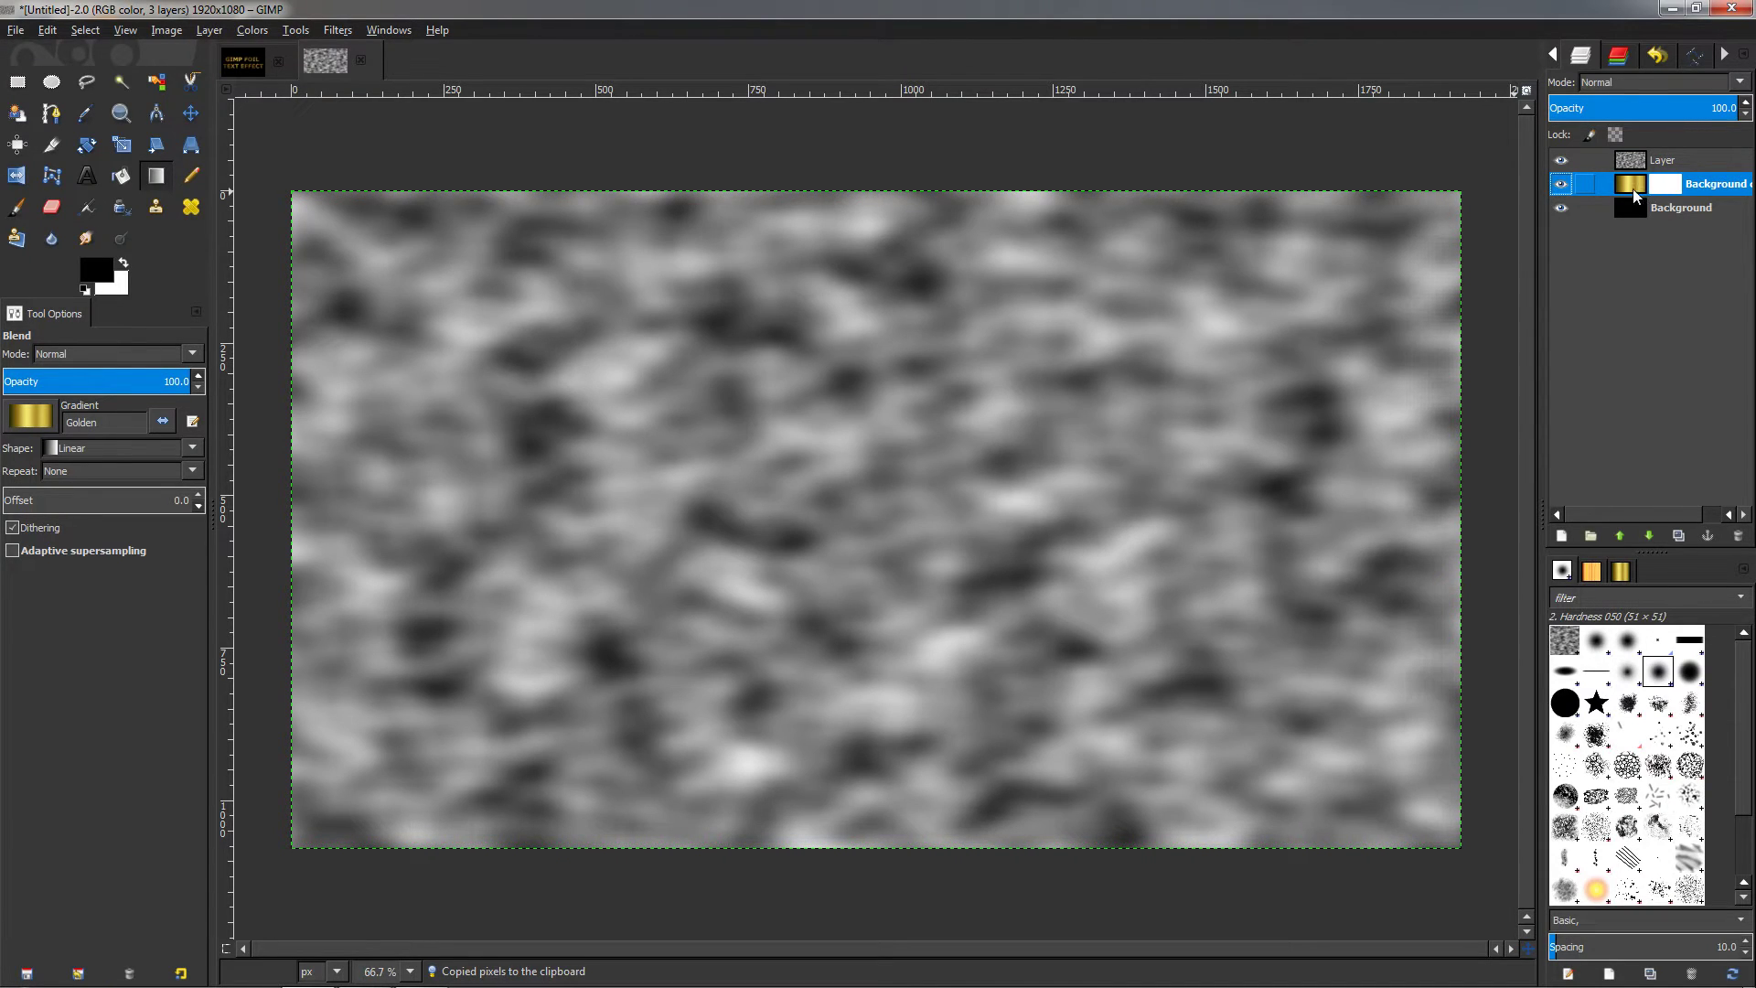
left_click(1637, 188)
left_click(1674, 190)
key("ctrl+v")
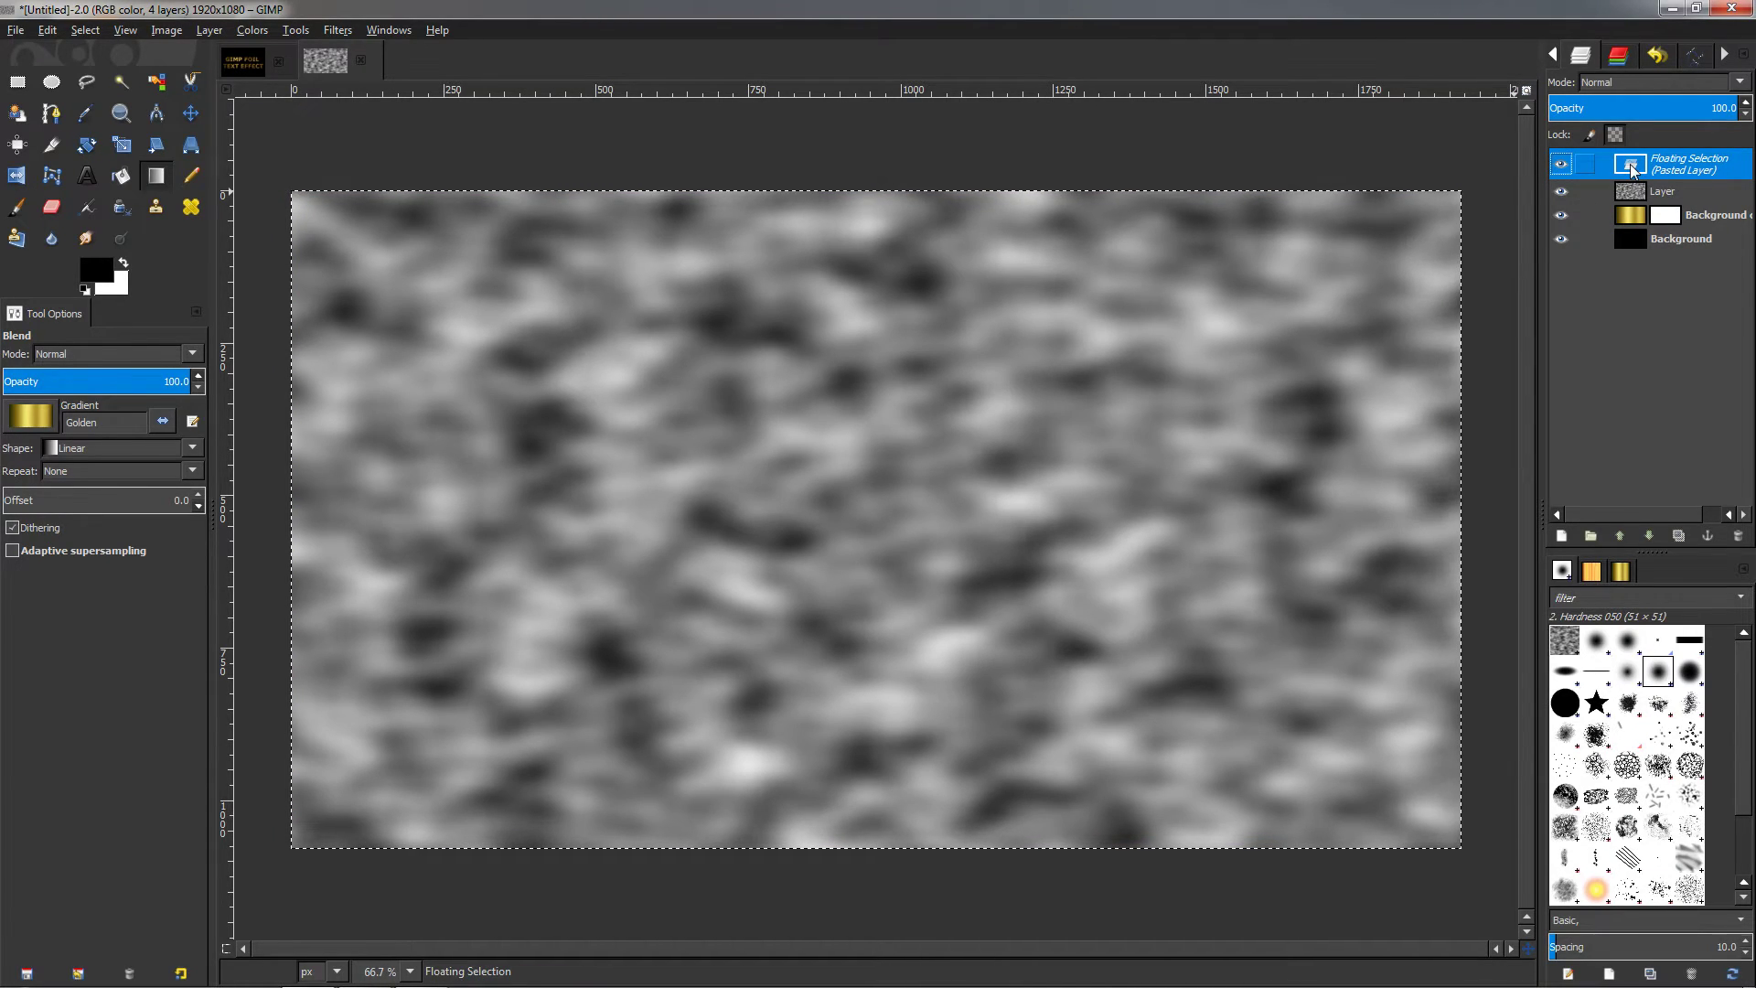
right_click(1629, 163)
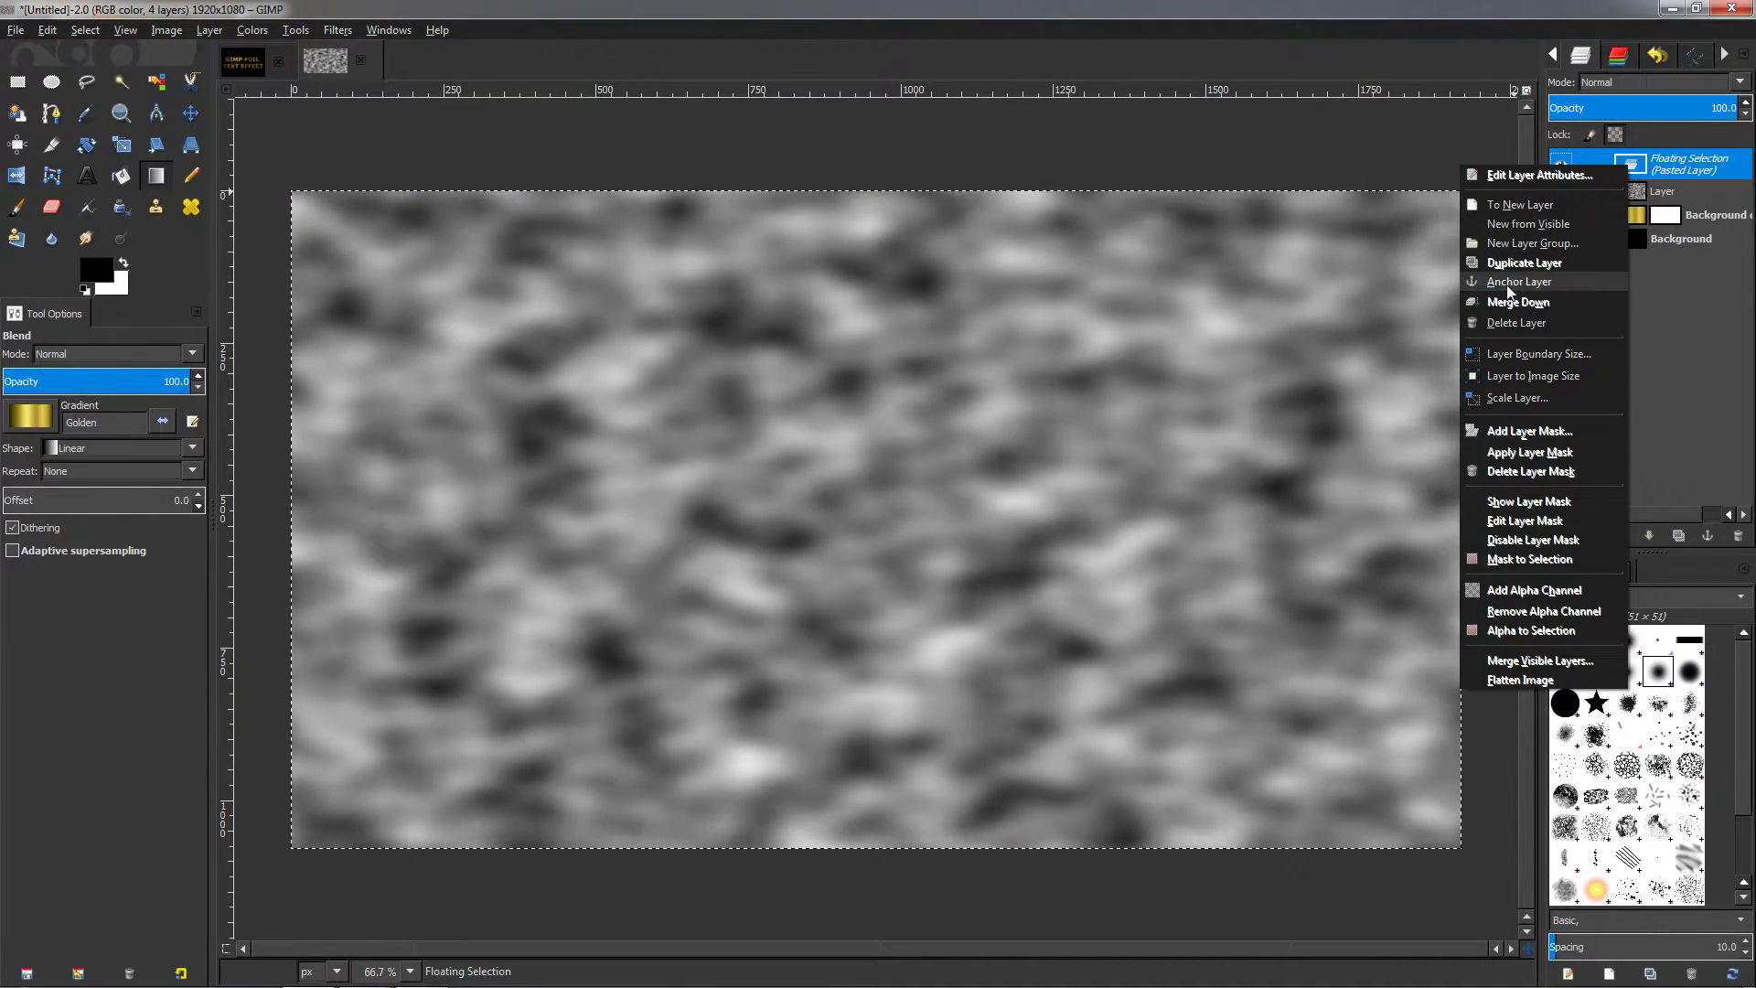
left_click(1533, 285)
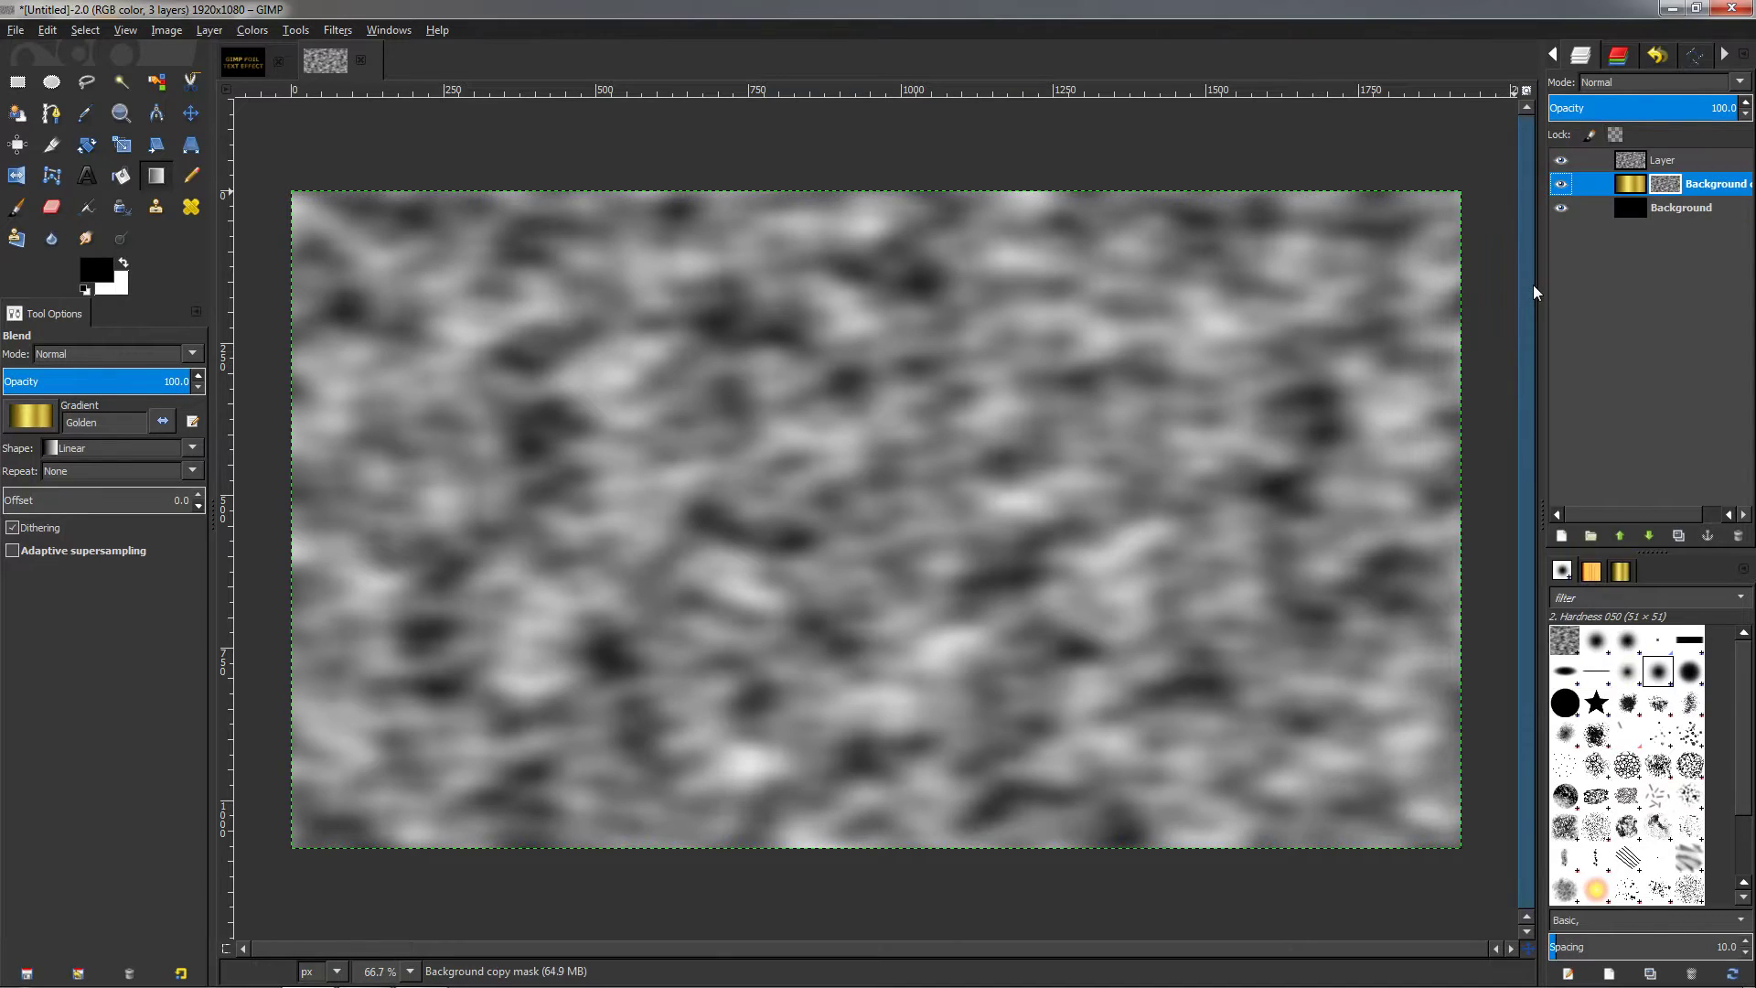
- Delete the grey noise layer
left_click(1679, 197)
left_click(1629, 162)
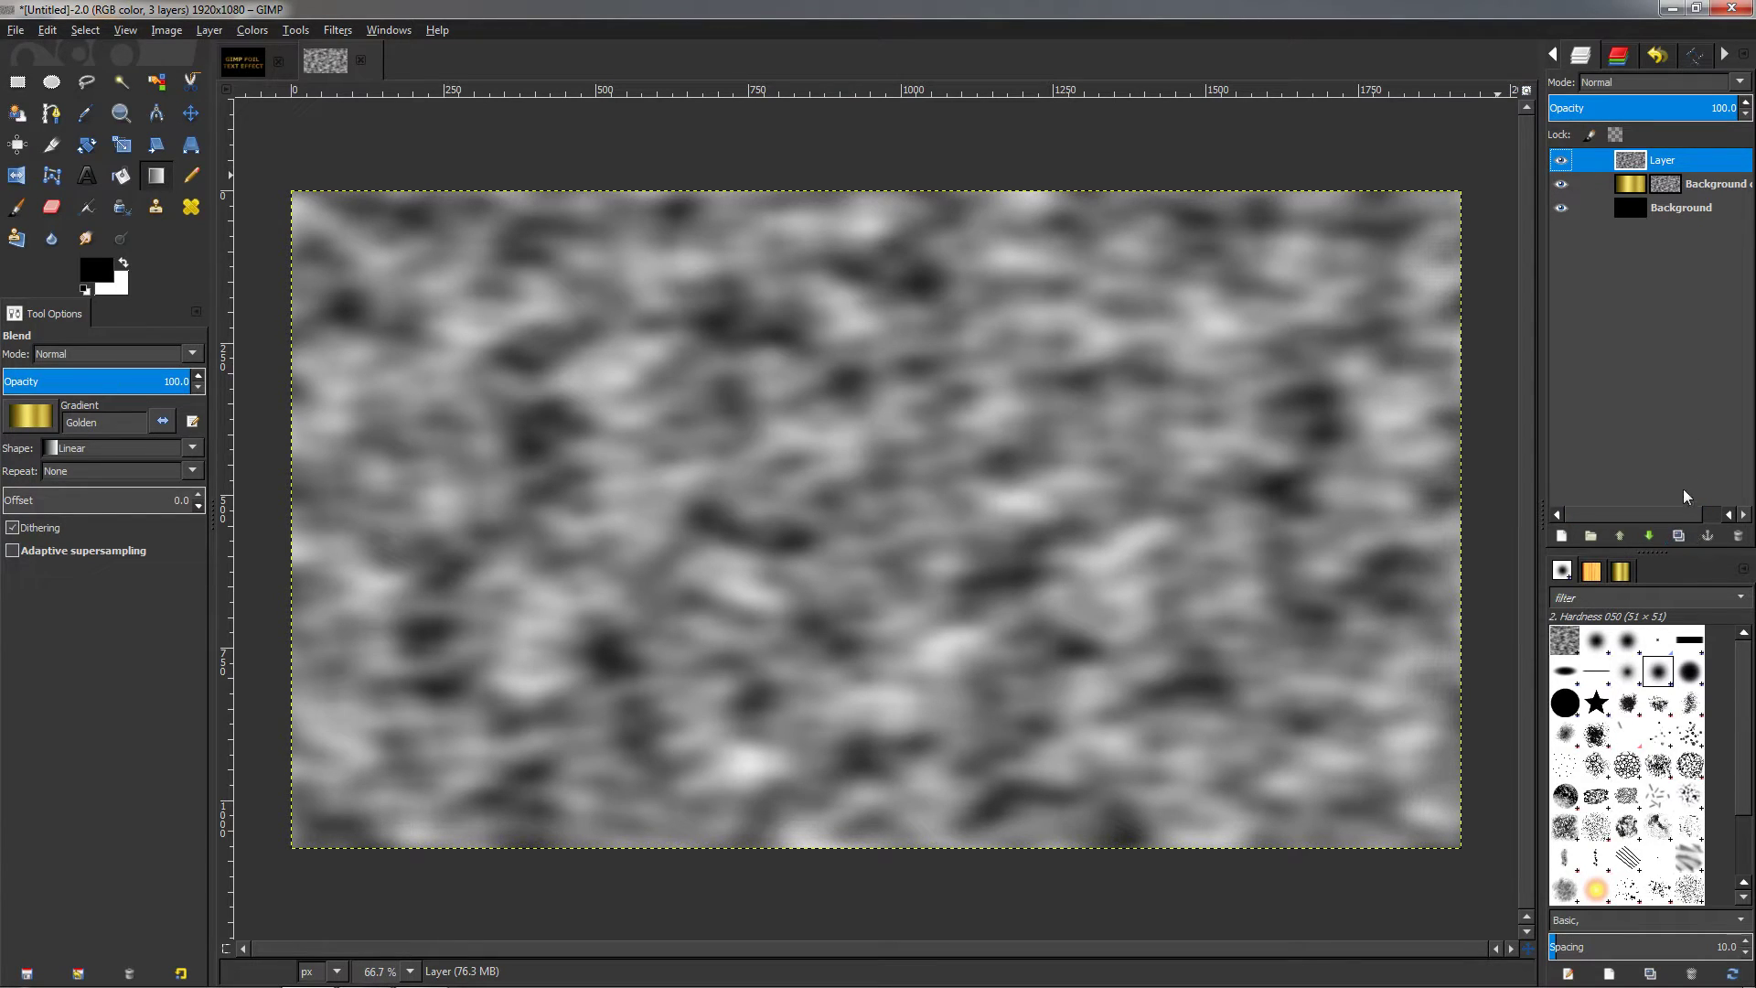
left_click(1739, 537)
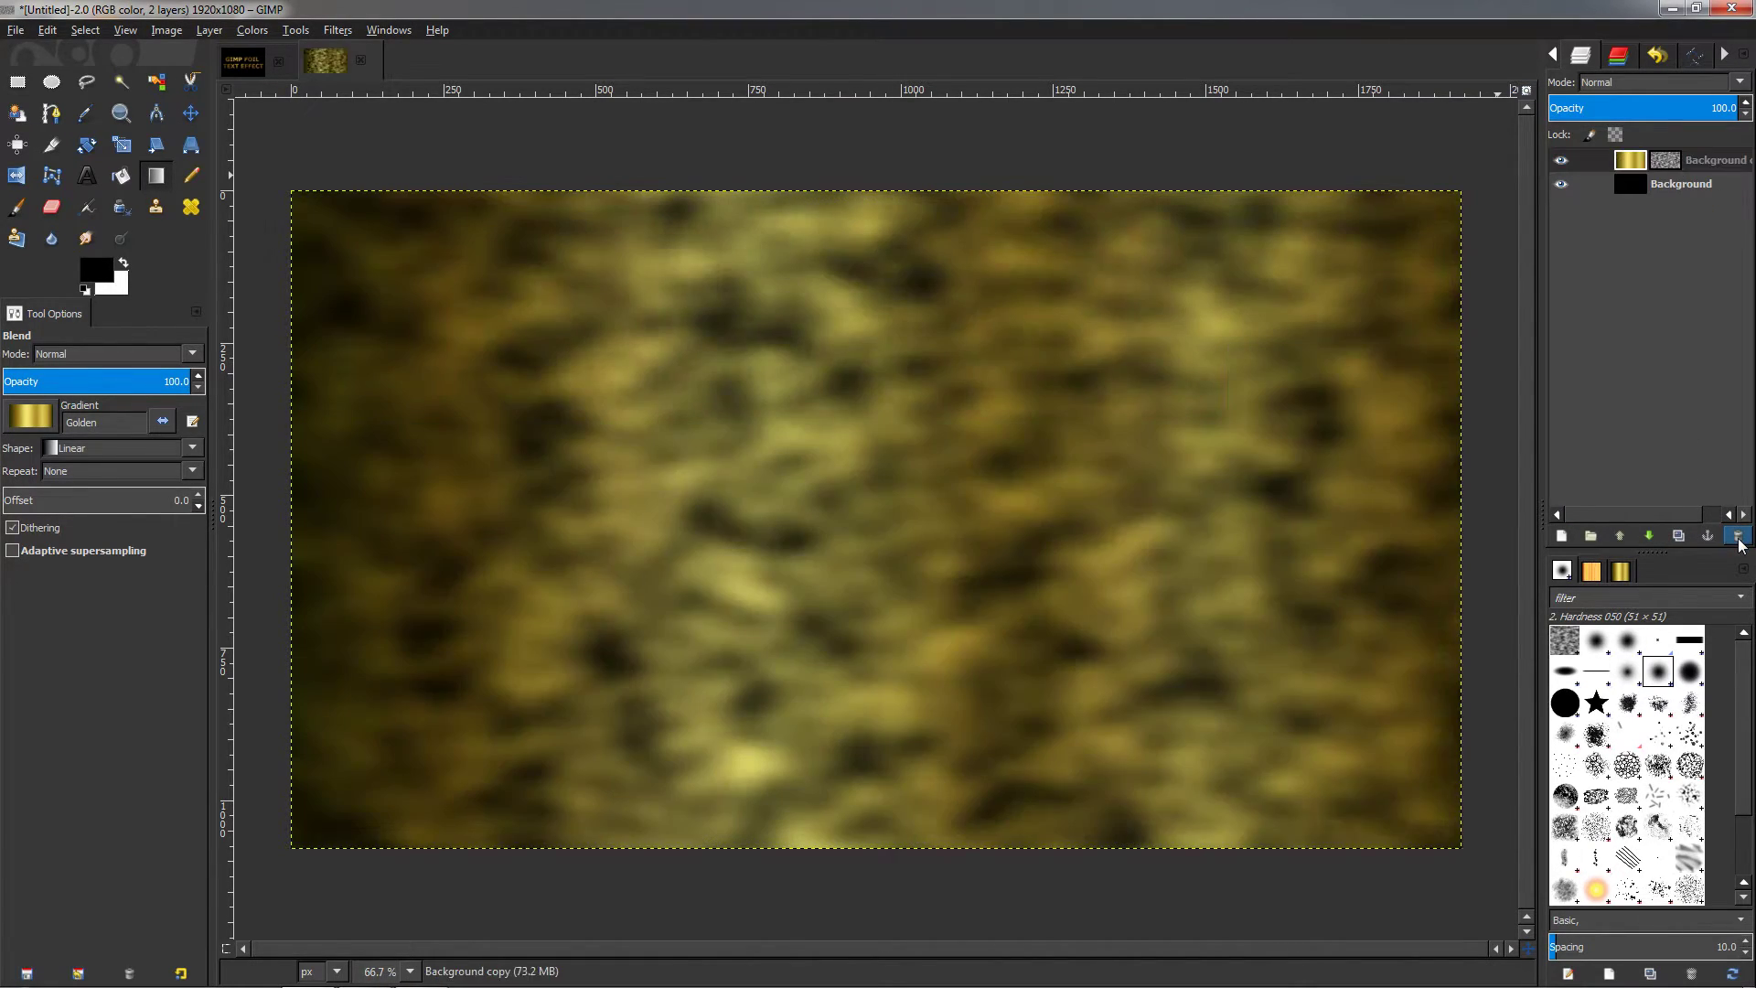
- Create a New from Visible layer, delete Background copy, and select the Visible layer
right_click(1632, 161)
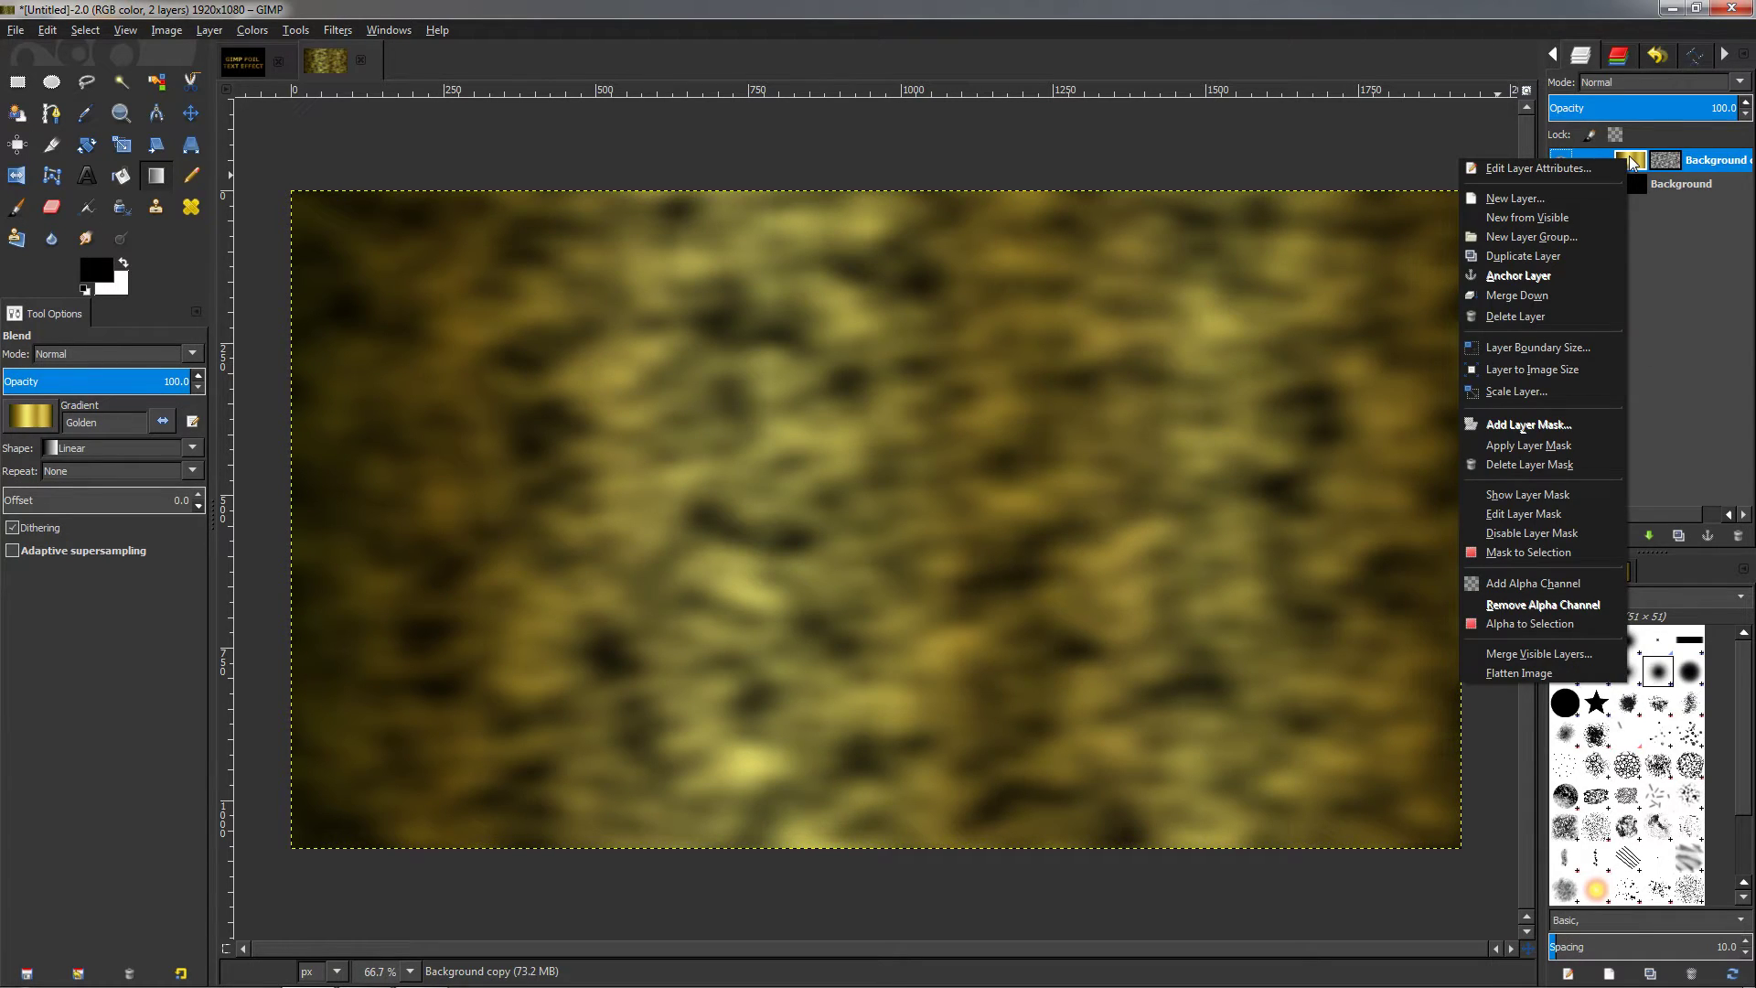
left_click(1523, 220)
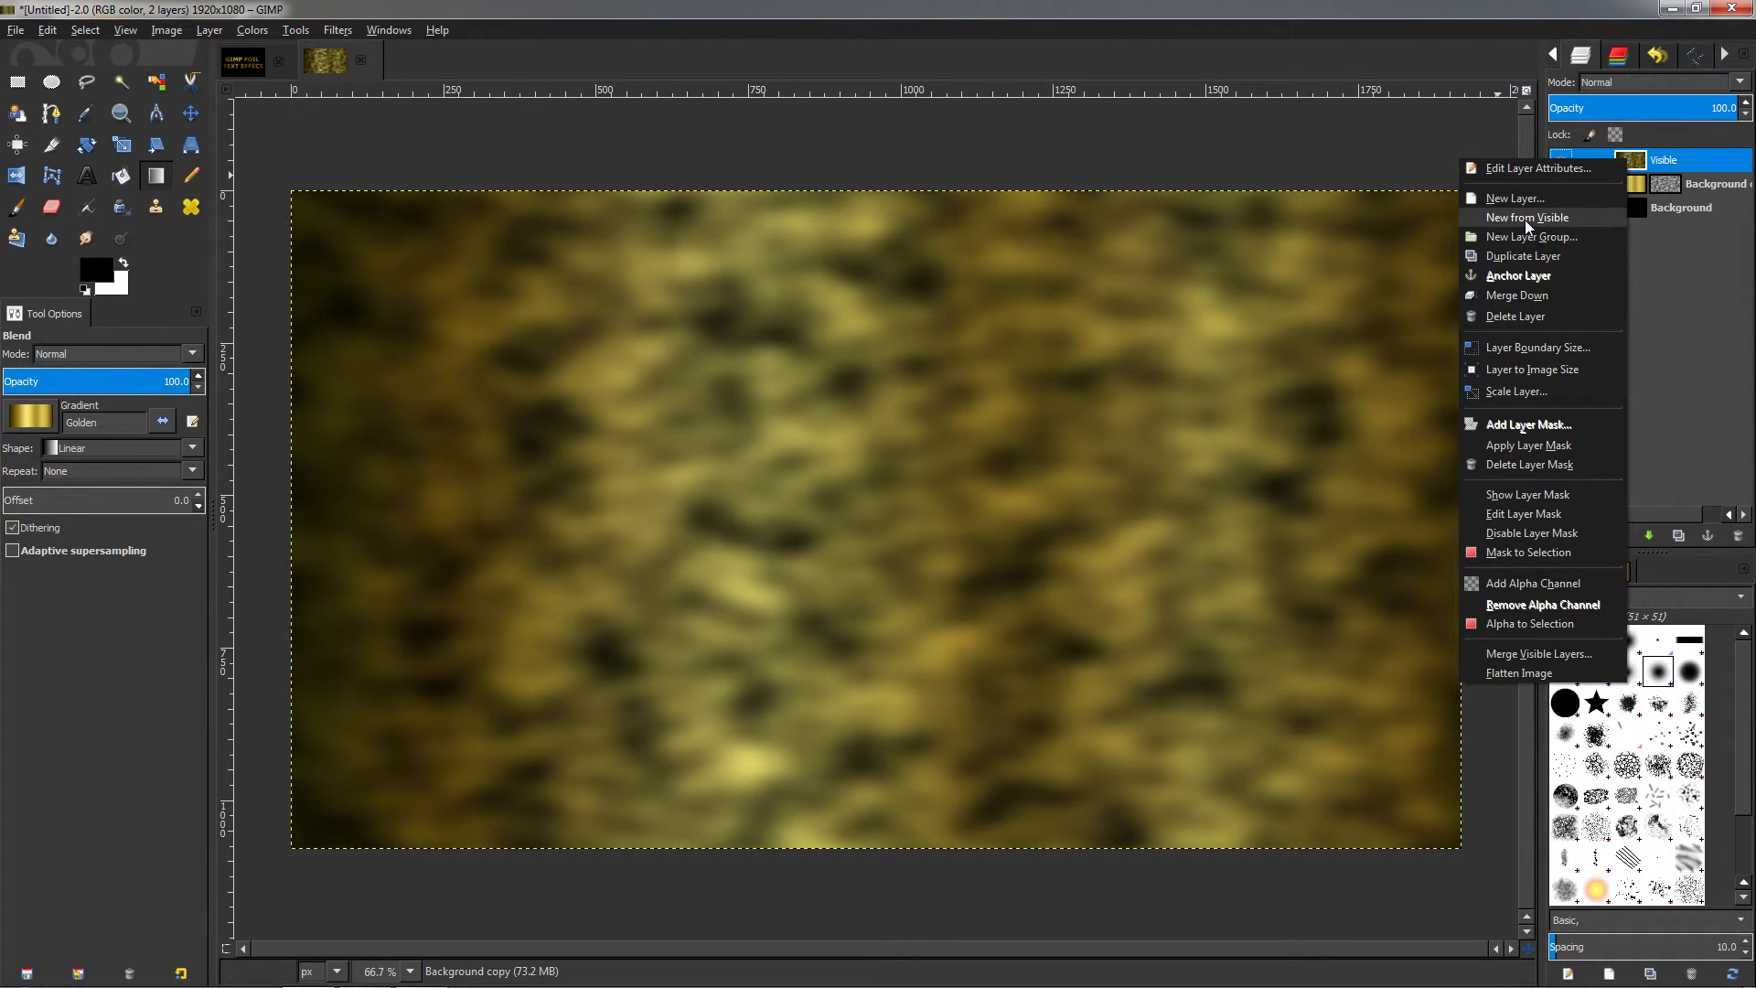
left_click(1633, 186)
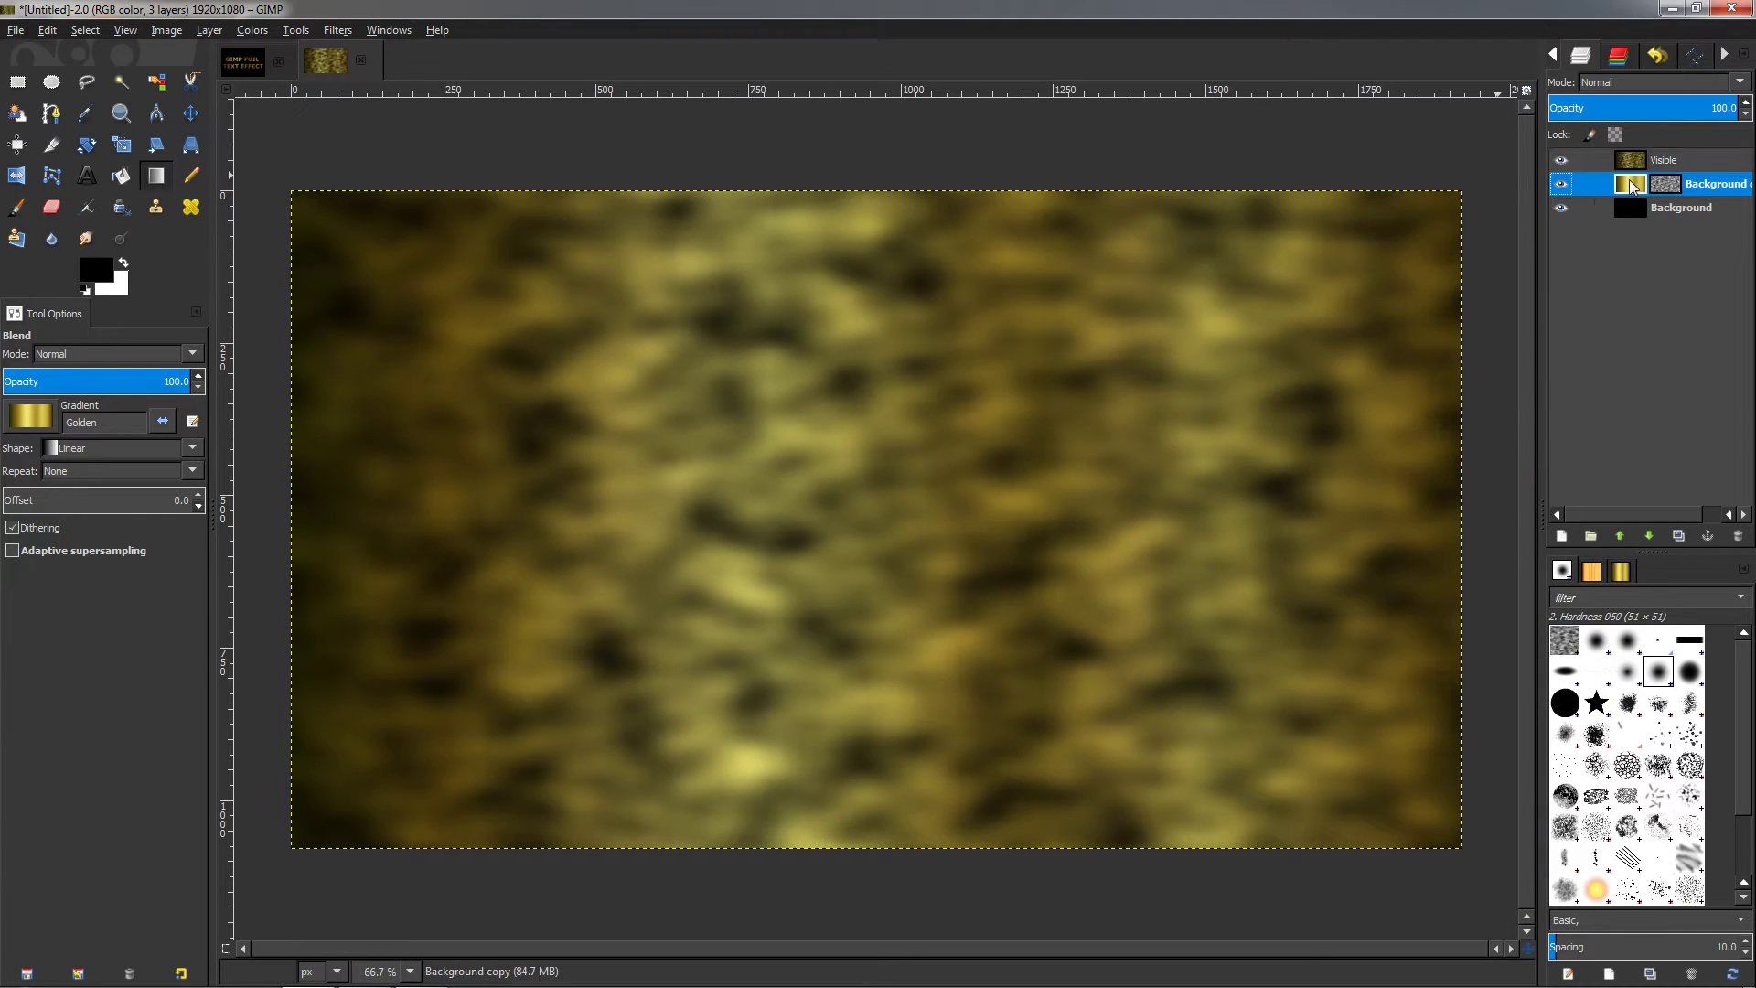
left_click(1738, 536)
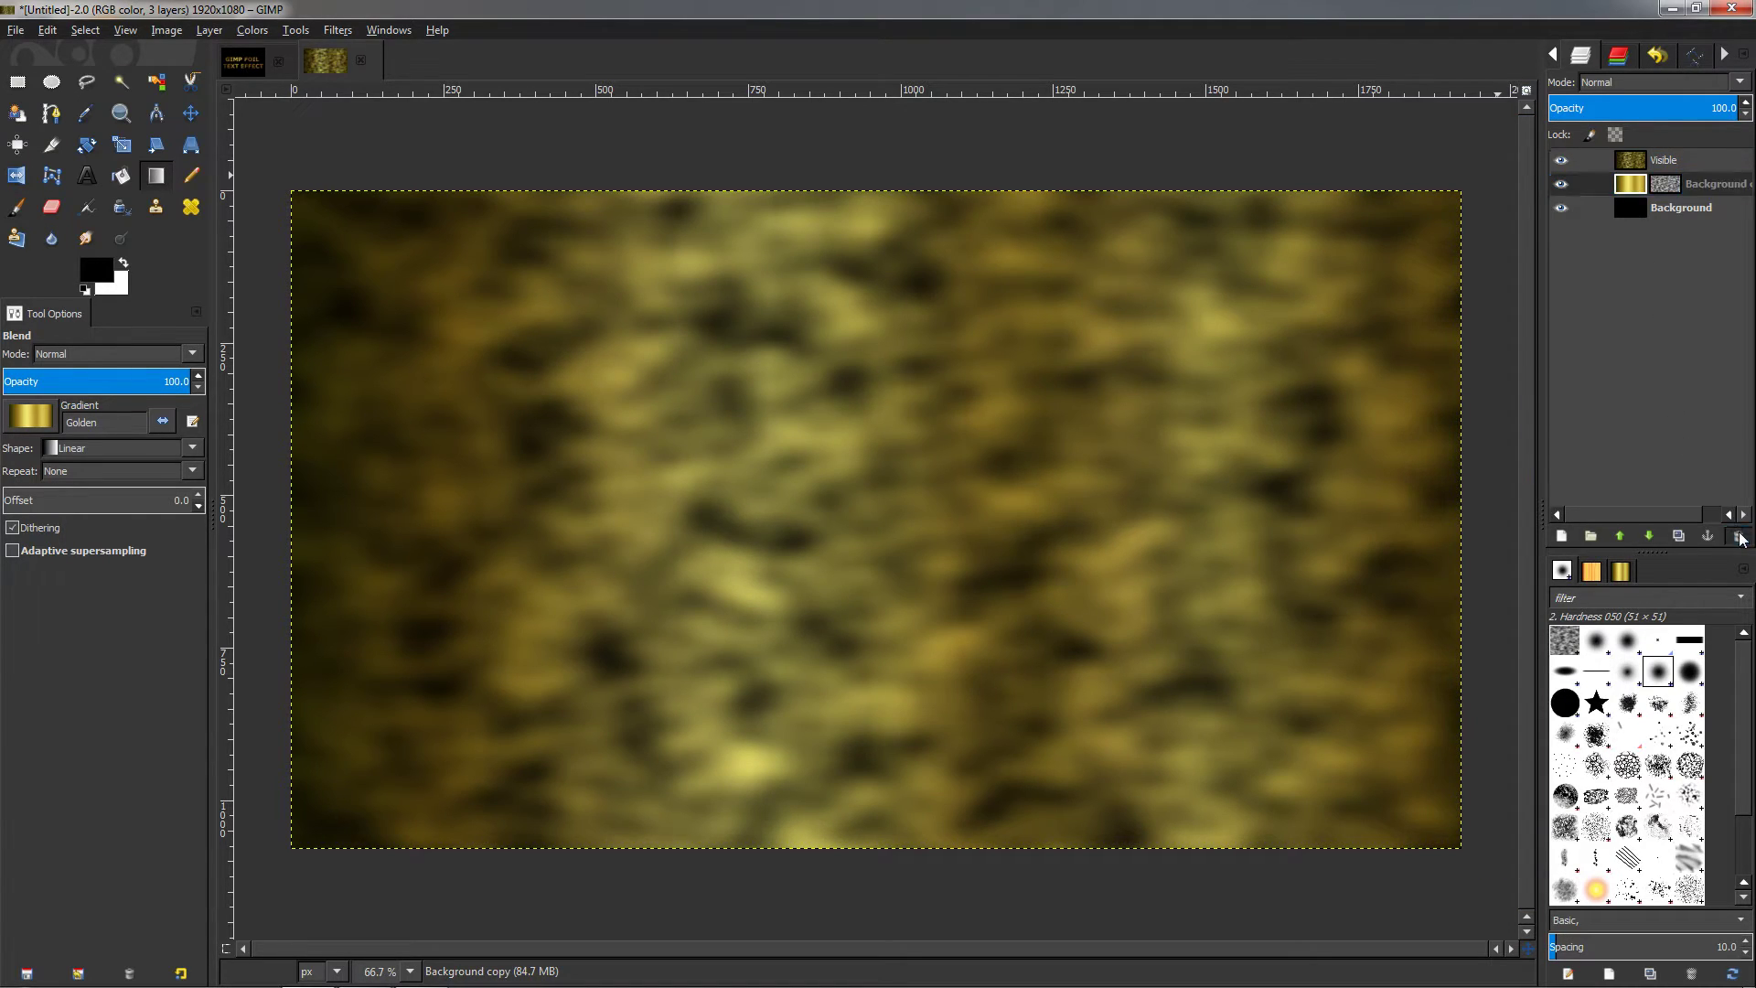
left_click(1631, 165)
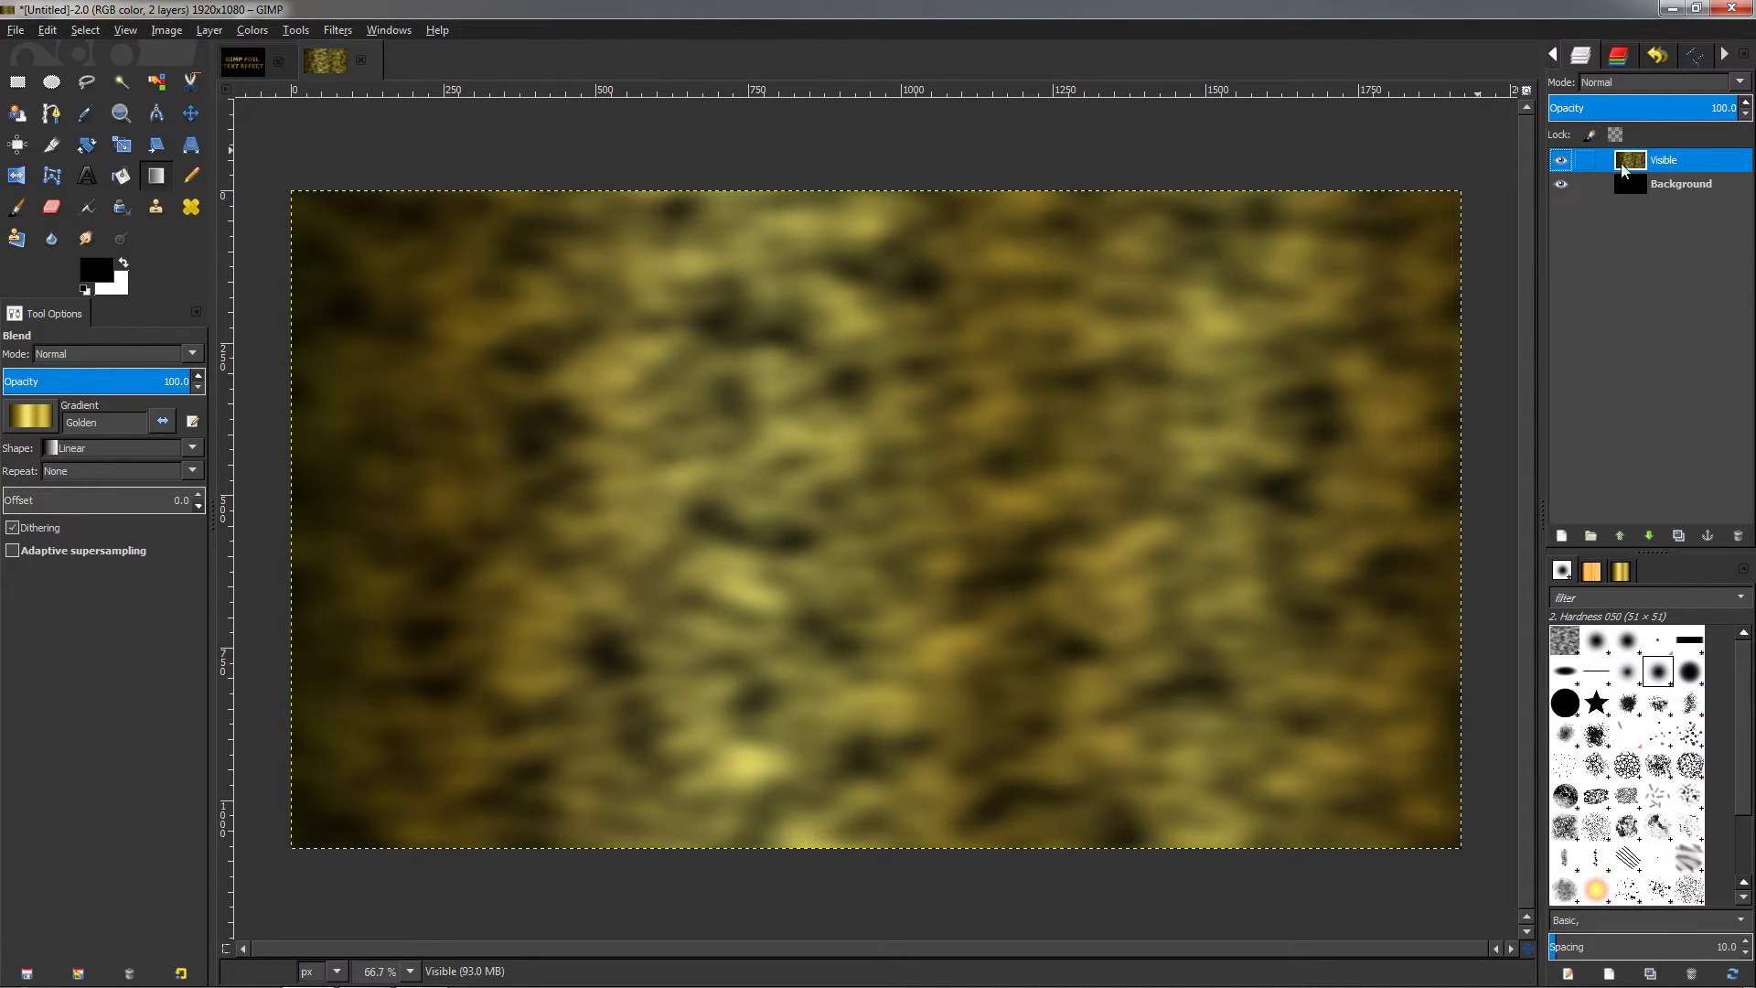
- Apply G'MIC-Qt's Deformations > Textured glass filter, found by searching 'GLA', to the Visible layer
left_click(337, 30)
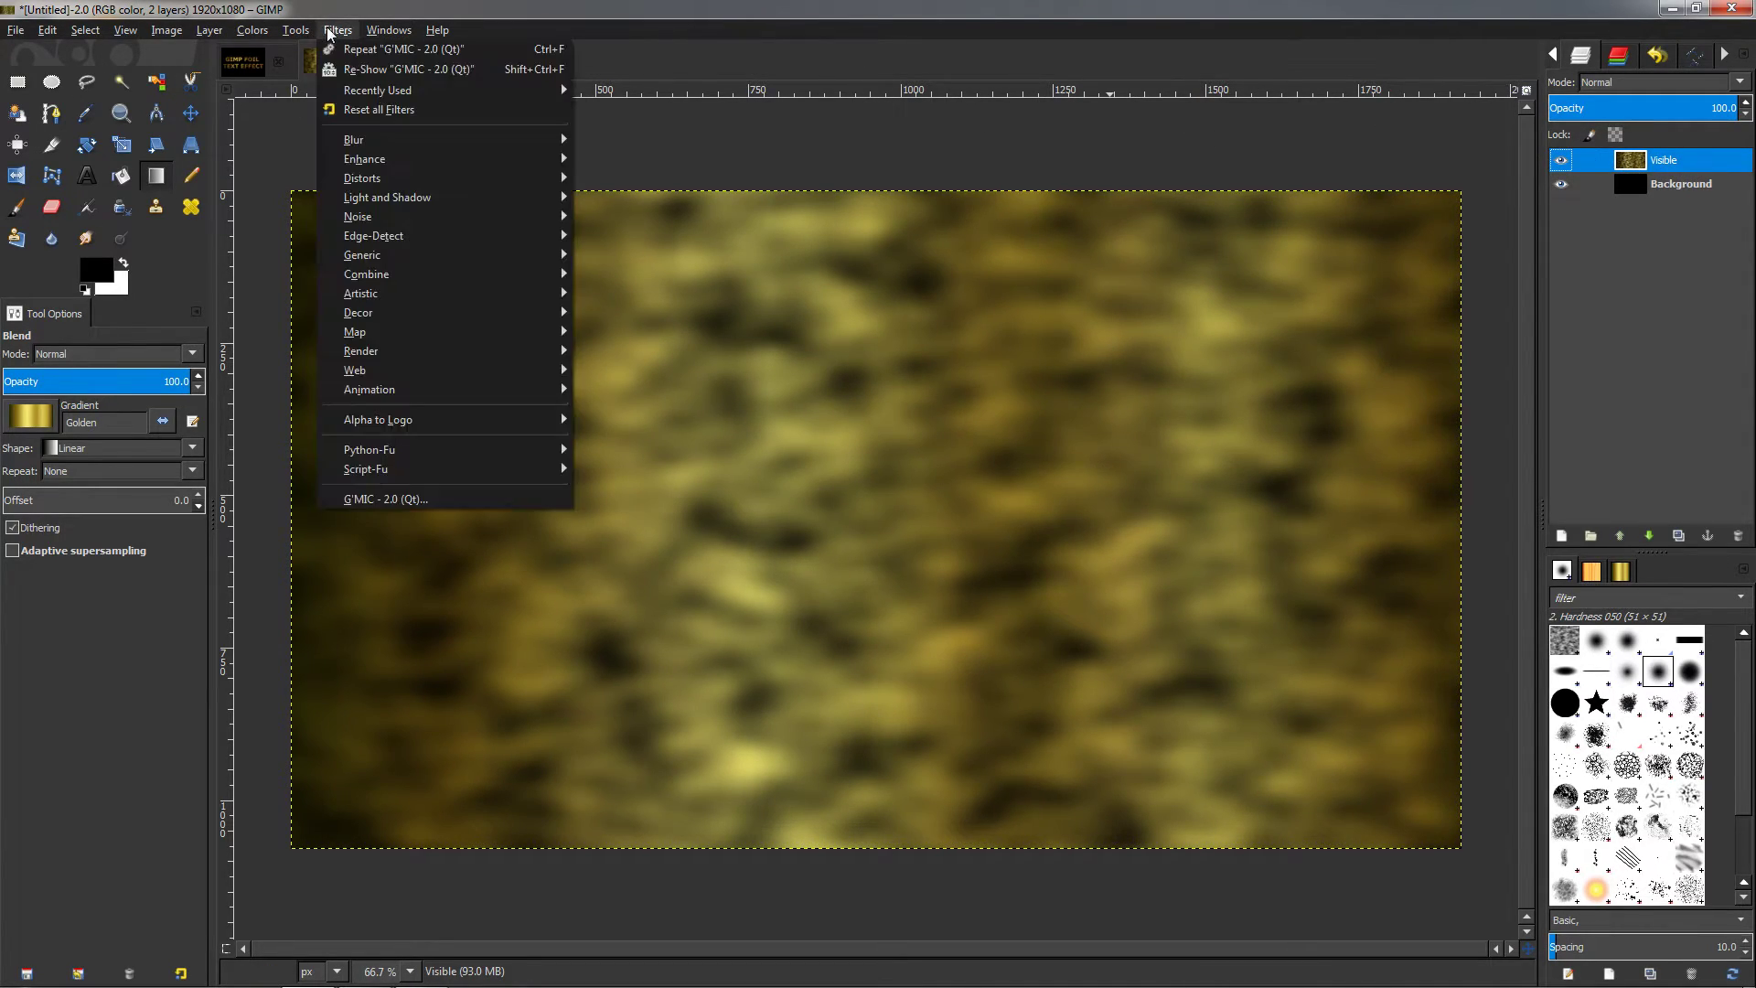
left_click(373, 498)
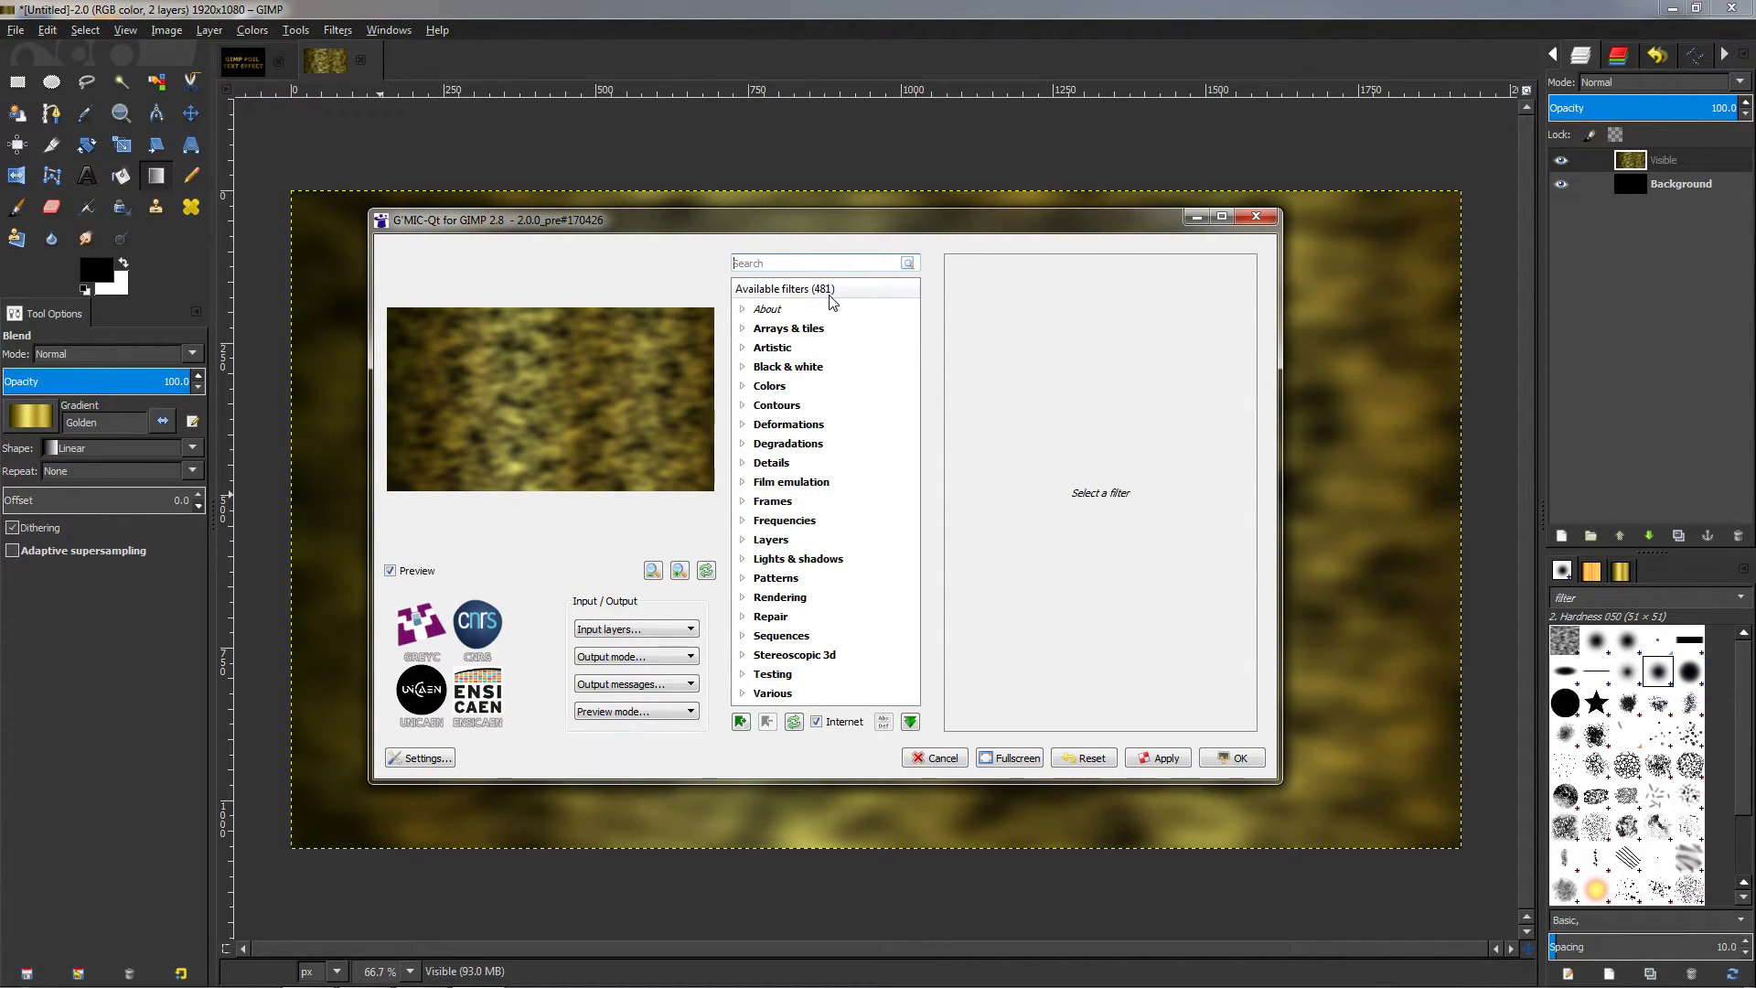
left_click(770, 266)
type("GLASS")
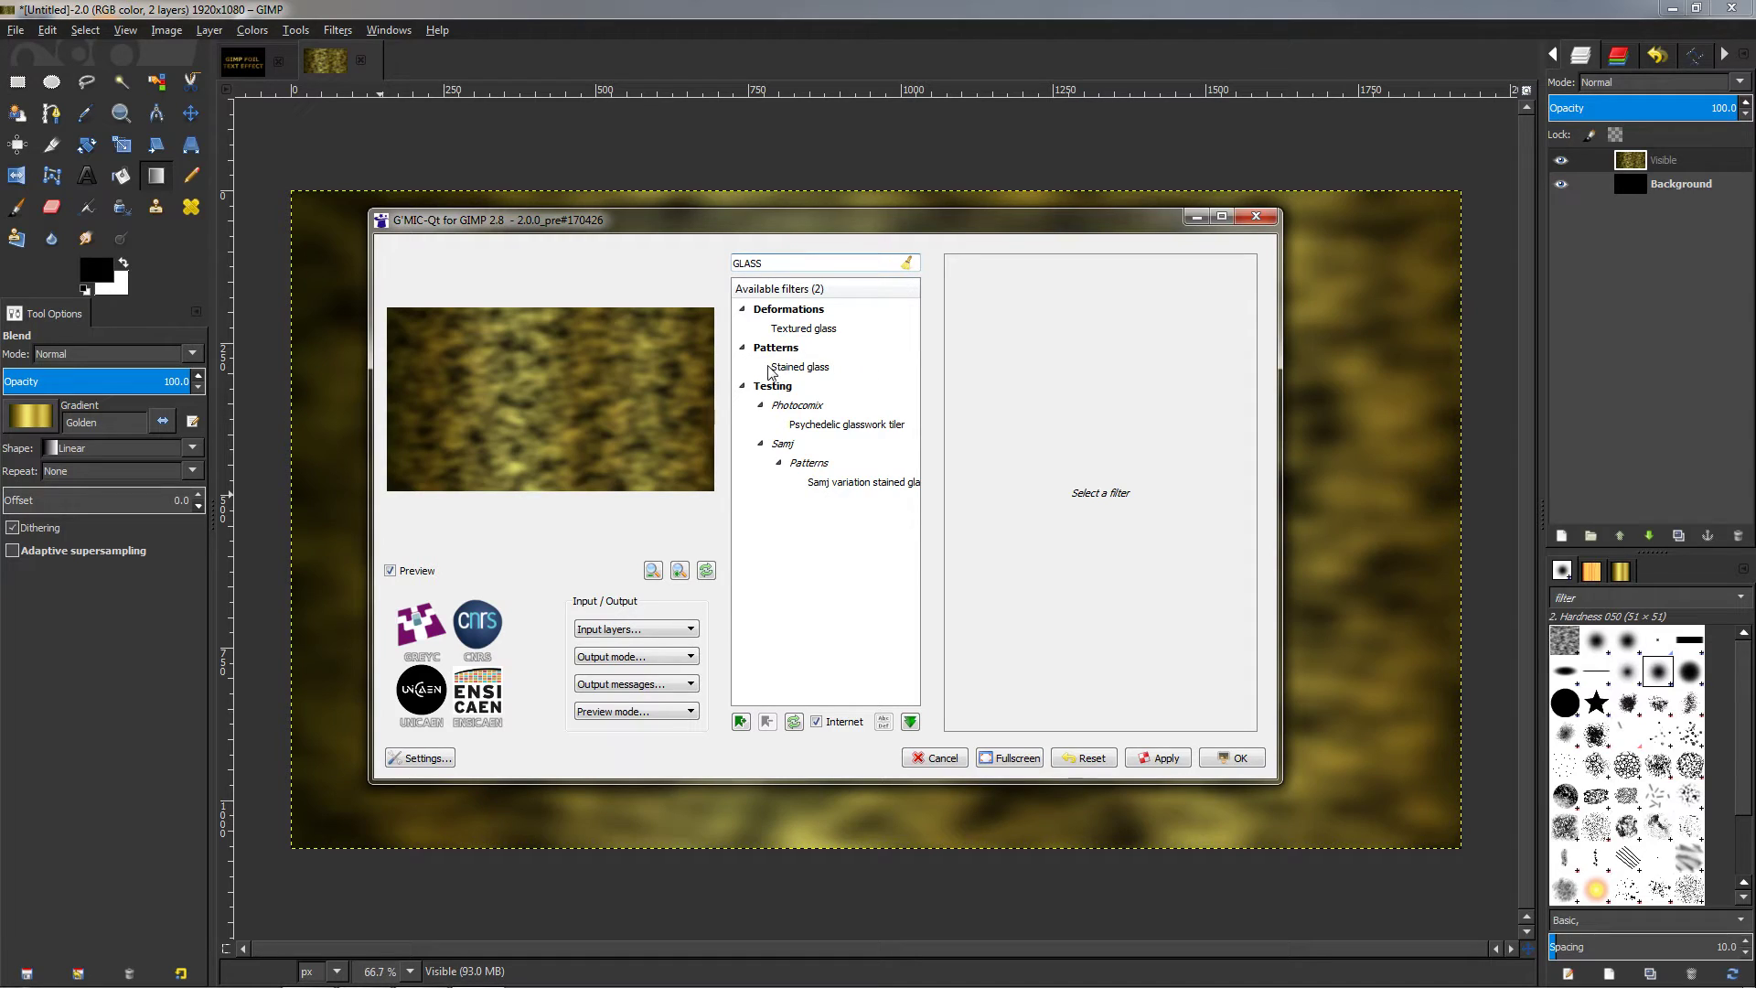
left_click(809, 334)
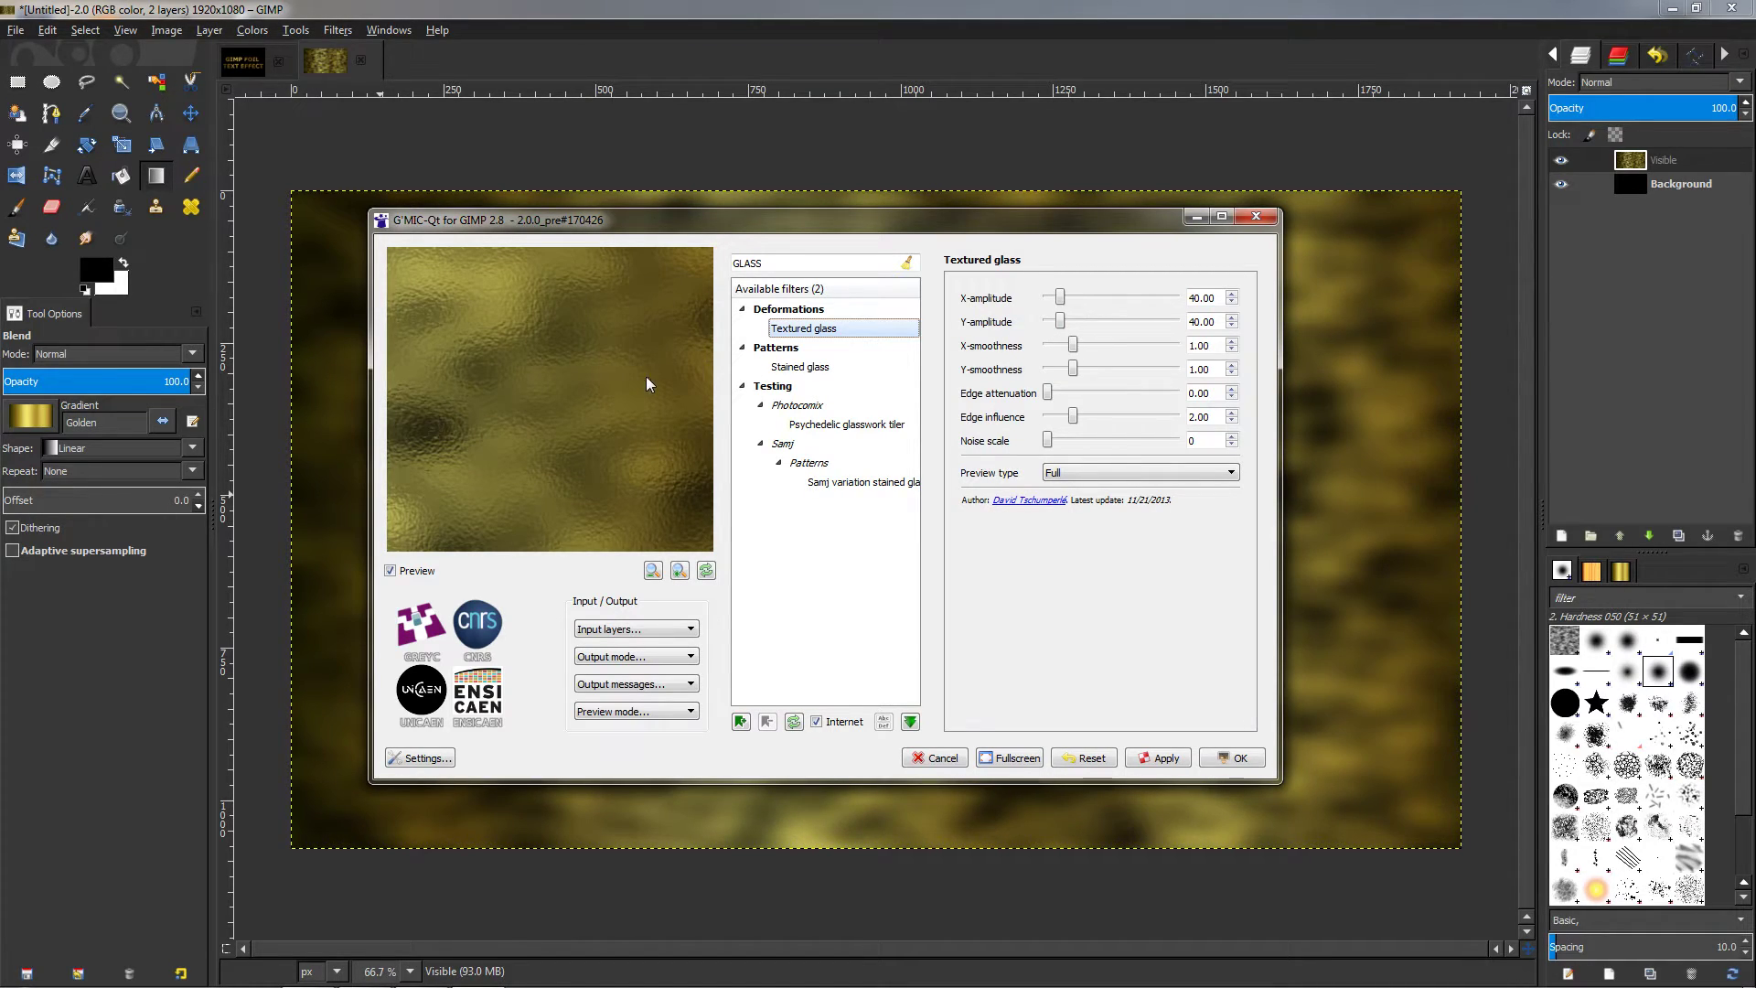
left_click(1164, 759)
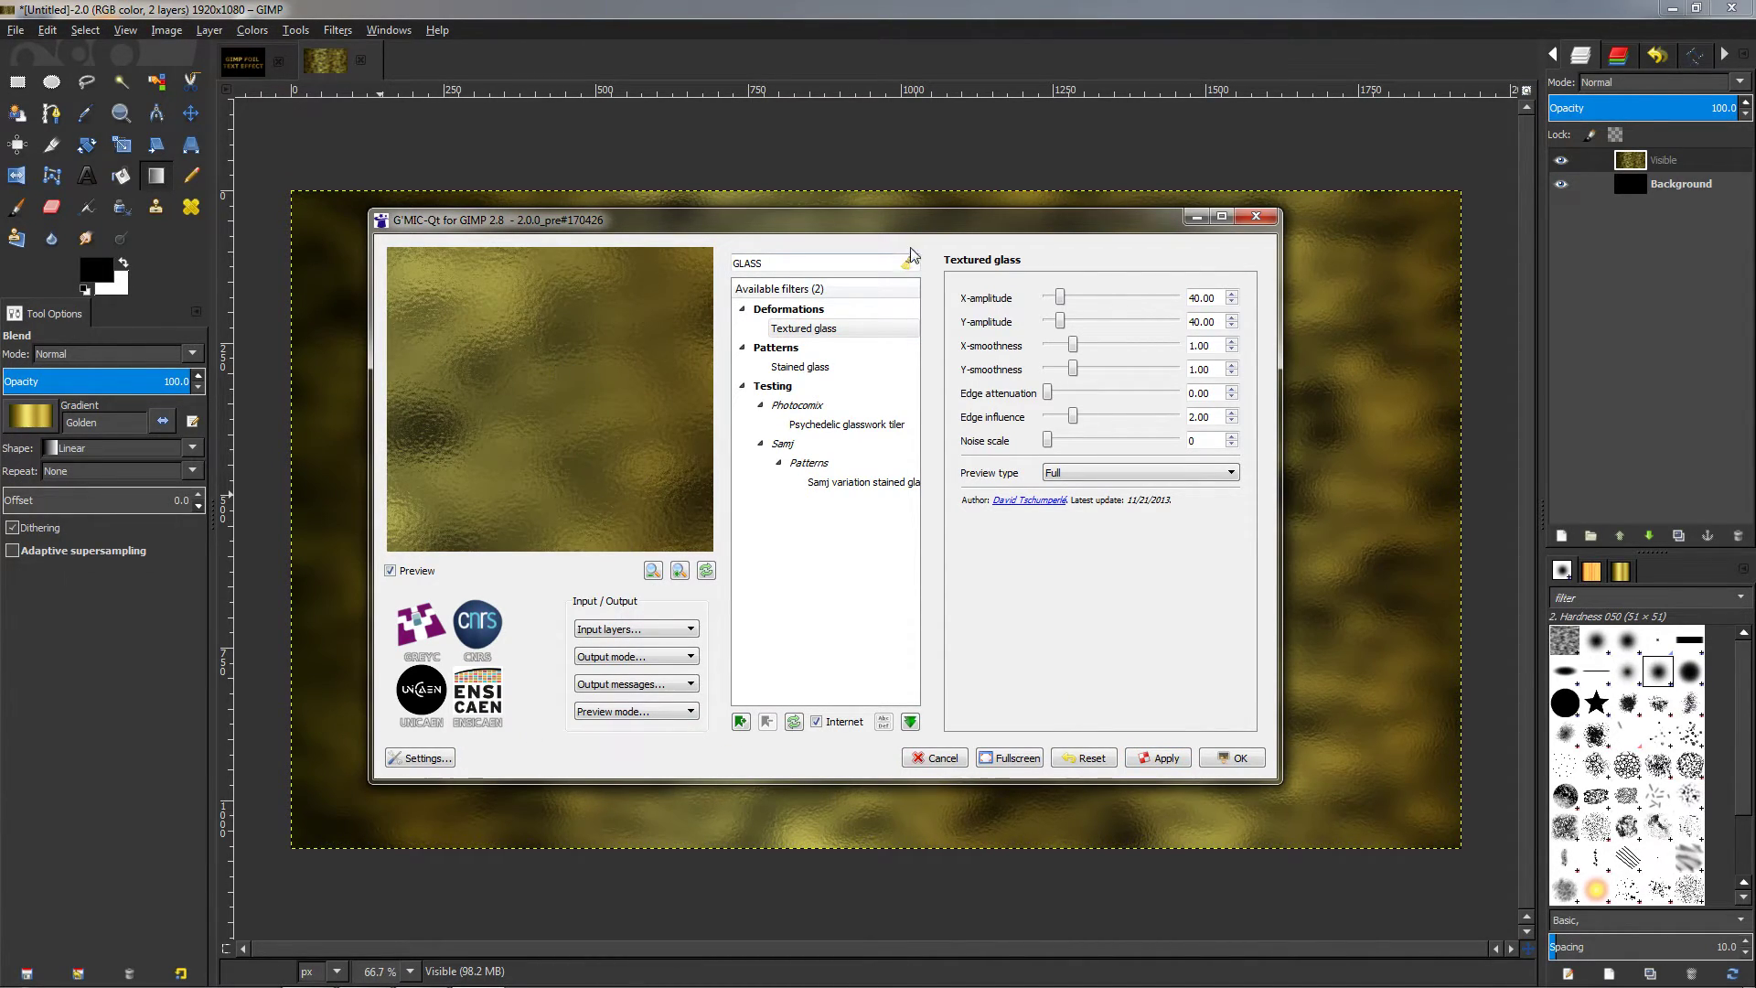
left_click_drag(962, 233, 1023, 229)
- Apply G'MIC's Sharpen [unsharp mask] at amount 3.00, then close the G'MIC window
double_click(810, 255)
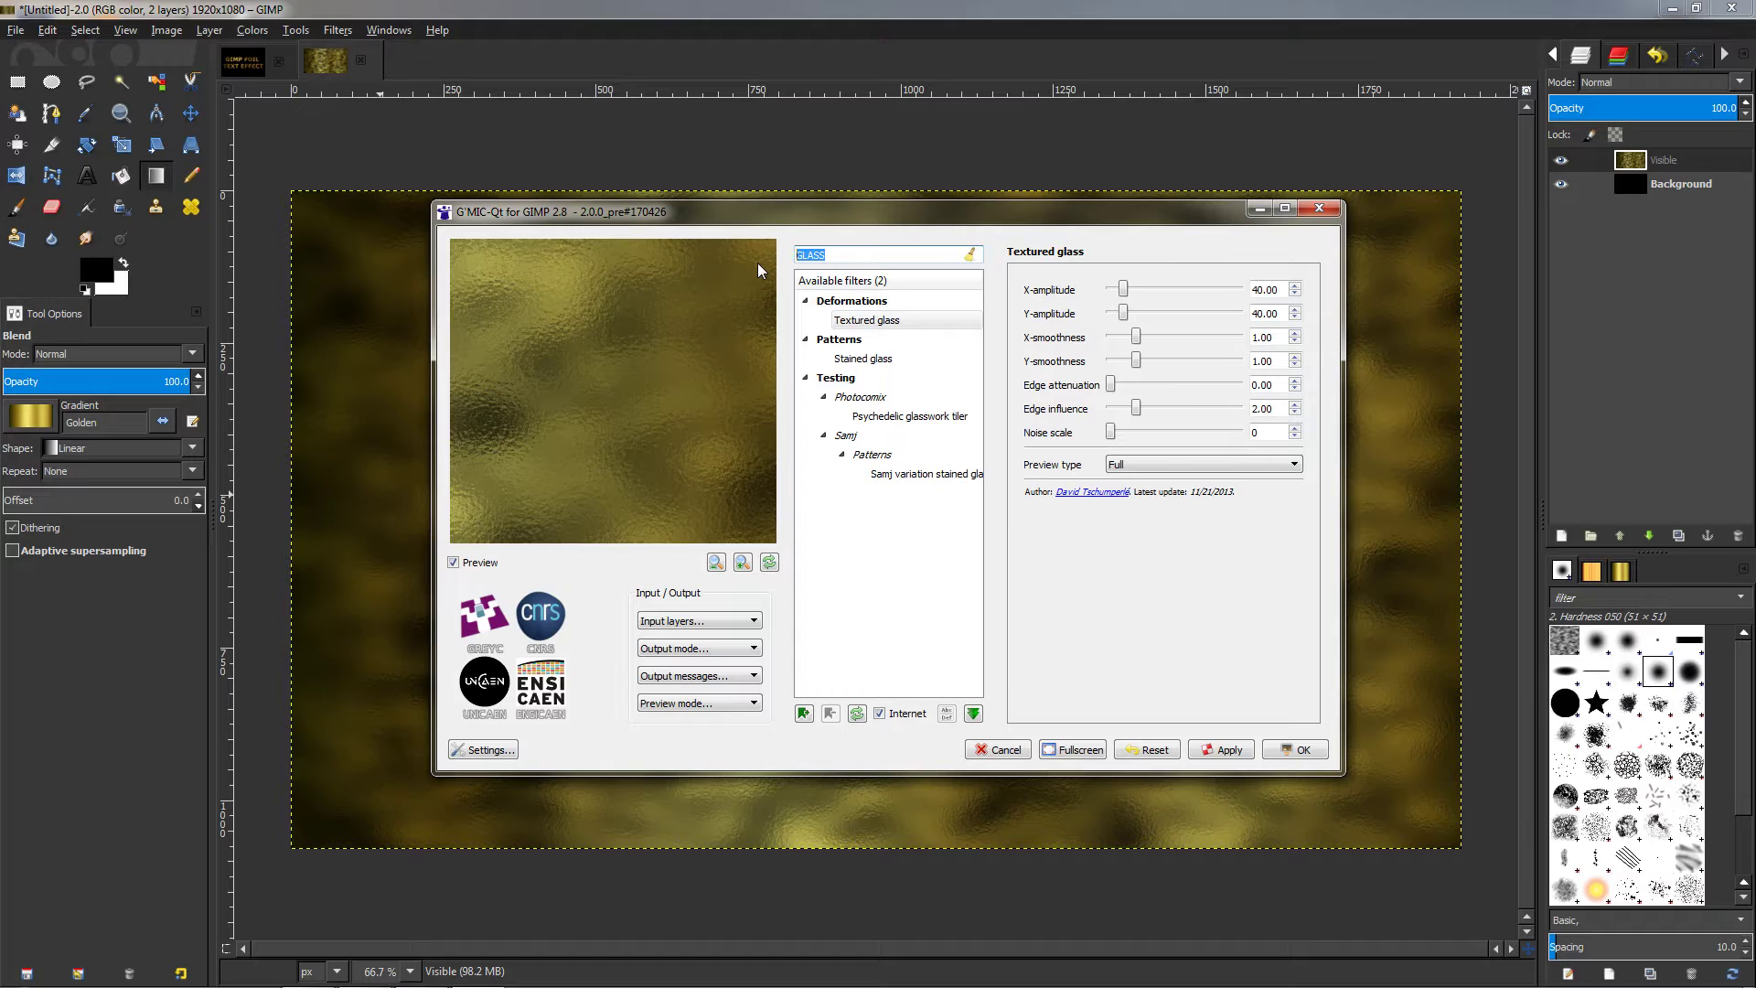
type("UNSHARP")
left_click(878, 322)
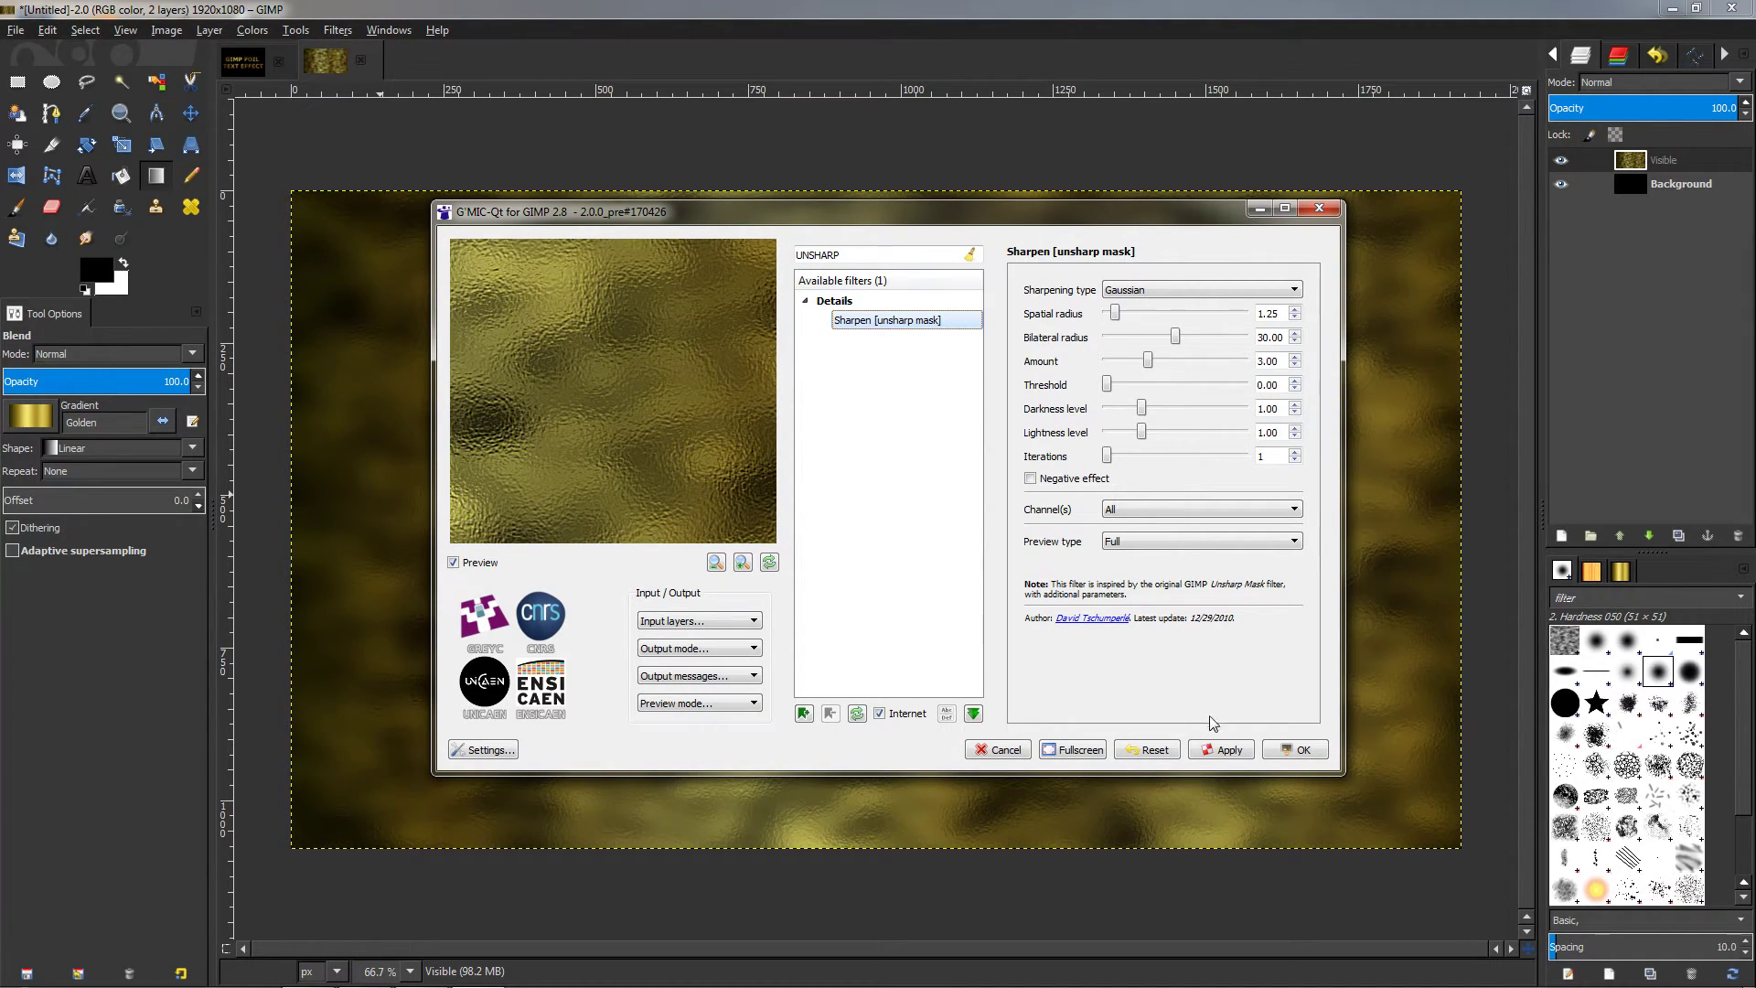
left_click(1222, 751)
left_click_drag(1090, 215, 921, 229)
left_click(1147, 221)
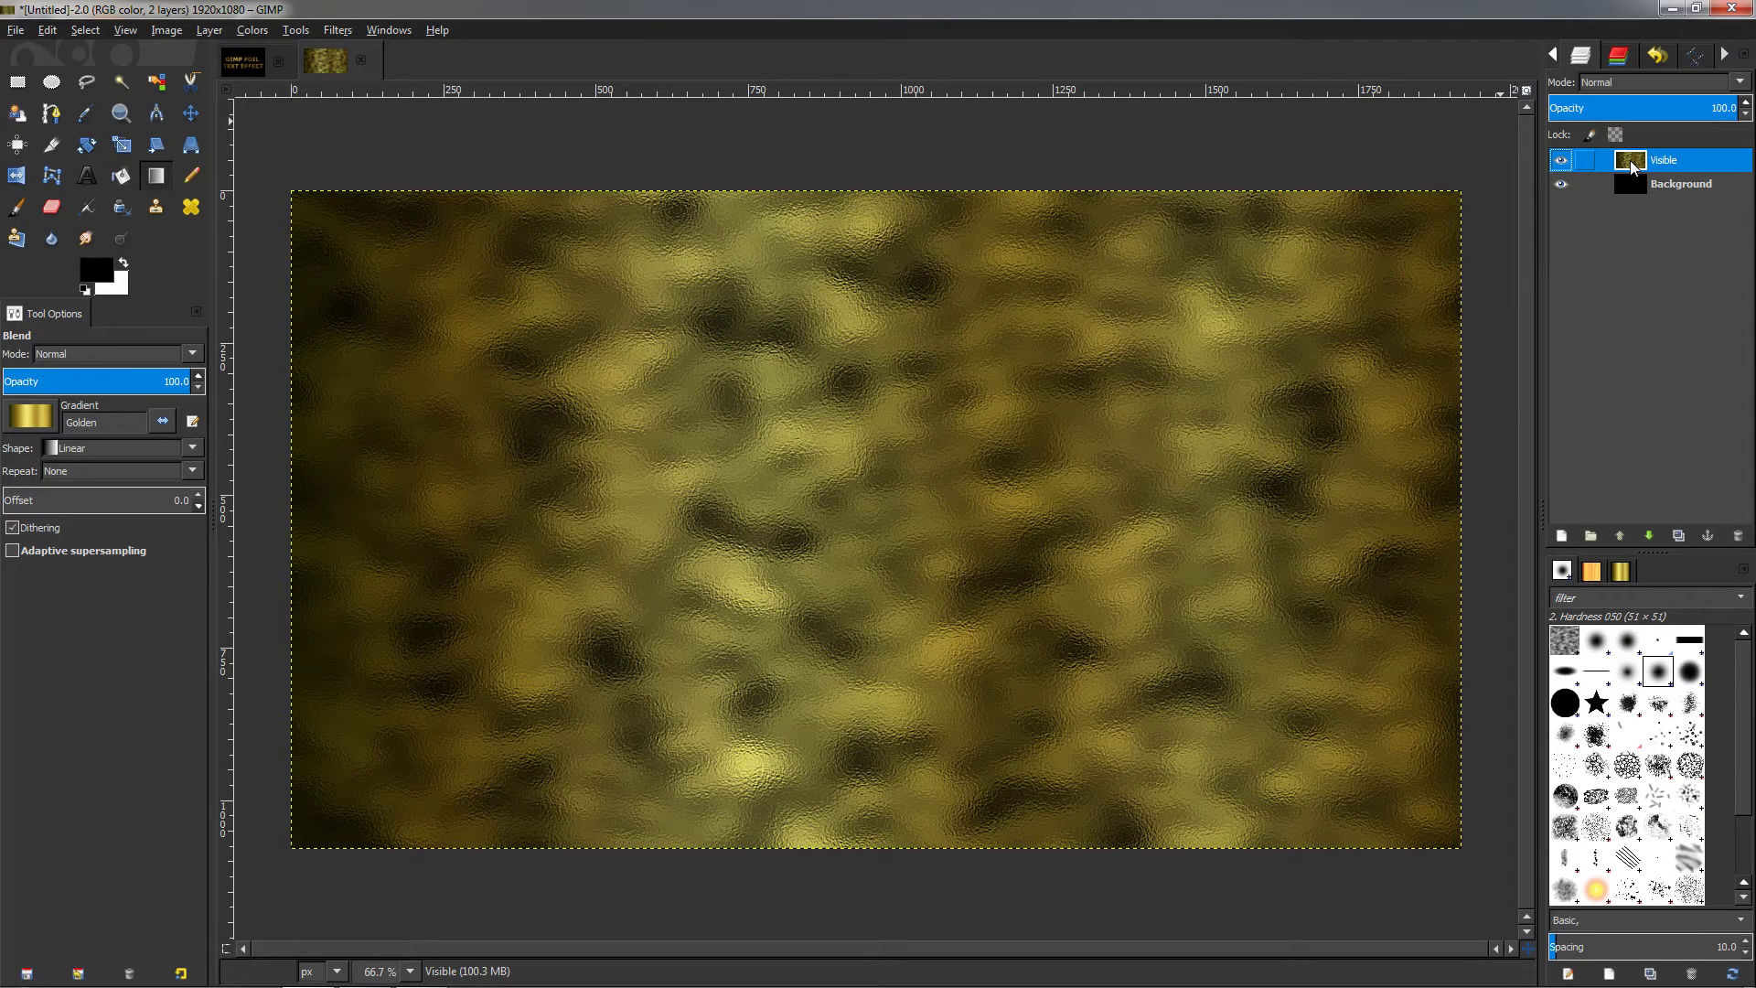
- Add the text 'GIMP FOIL TEXT EFFECT' at 200 px in bold near the canvas centre
key("t")
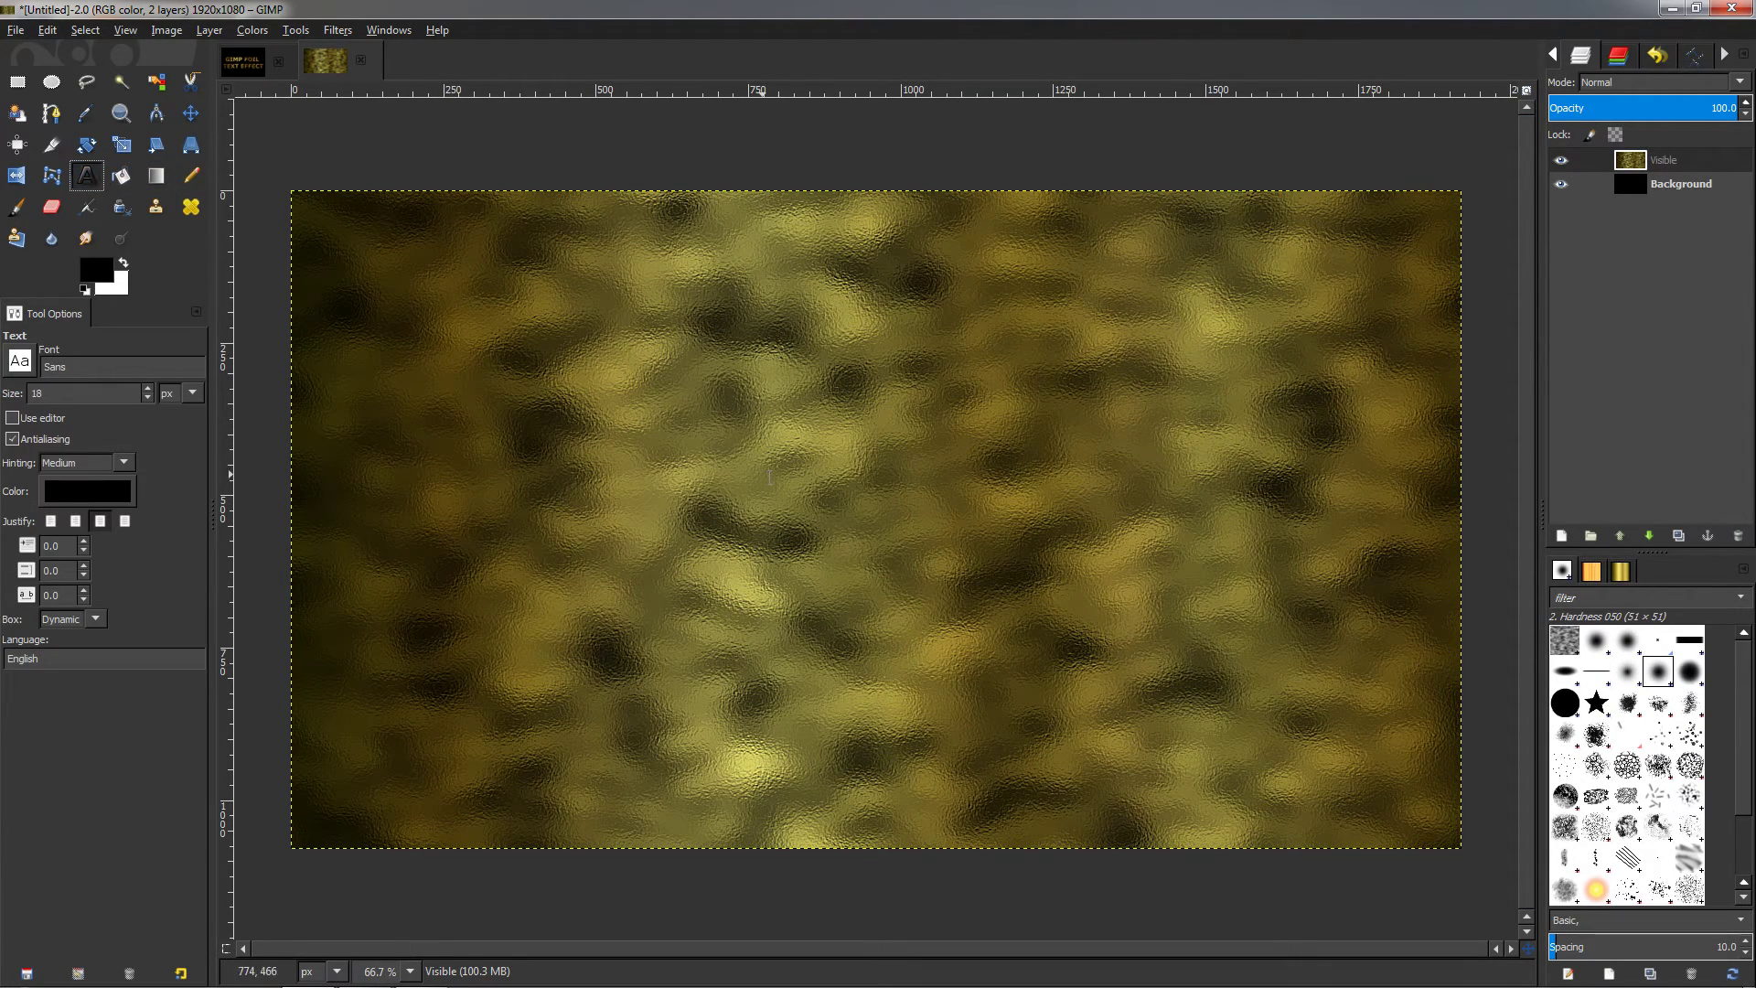
left_click(766, 476)
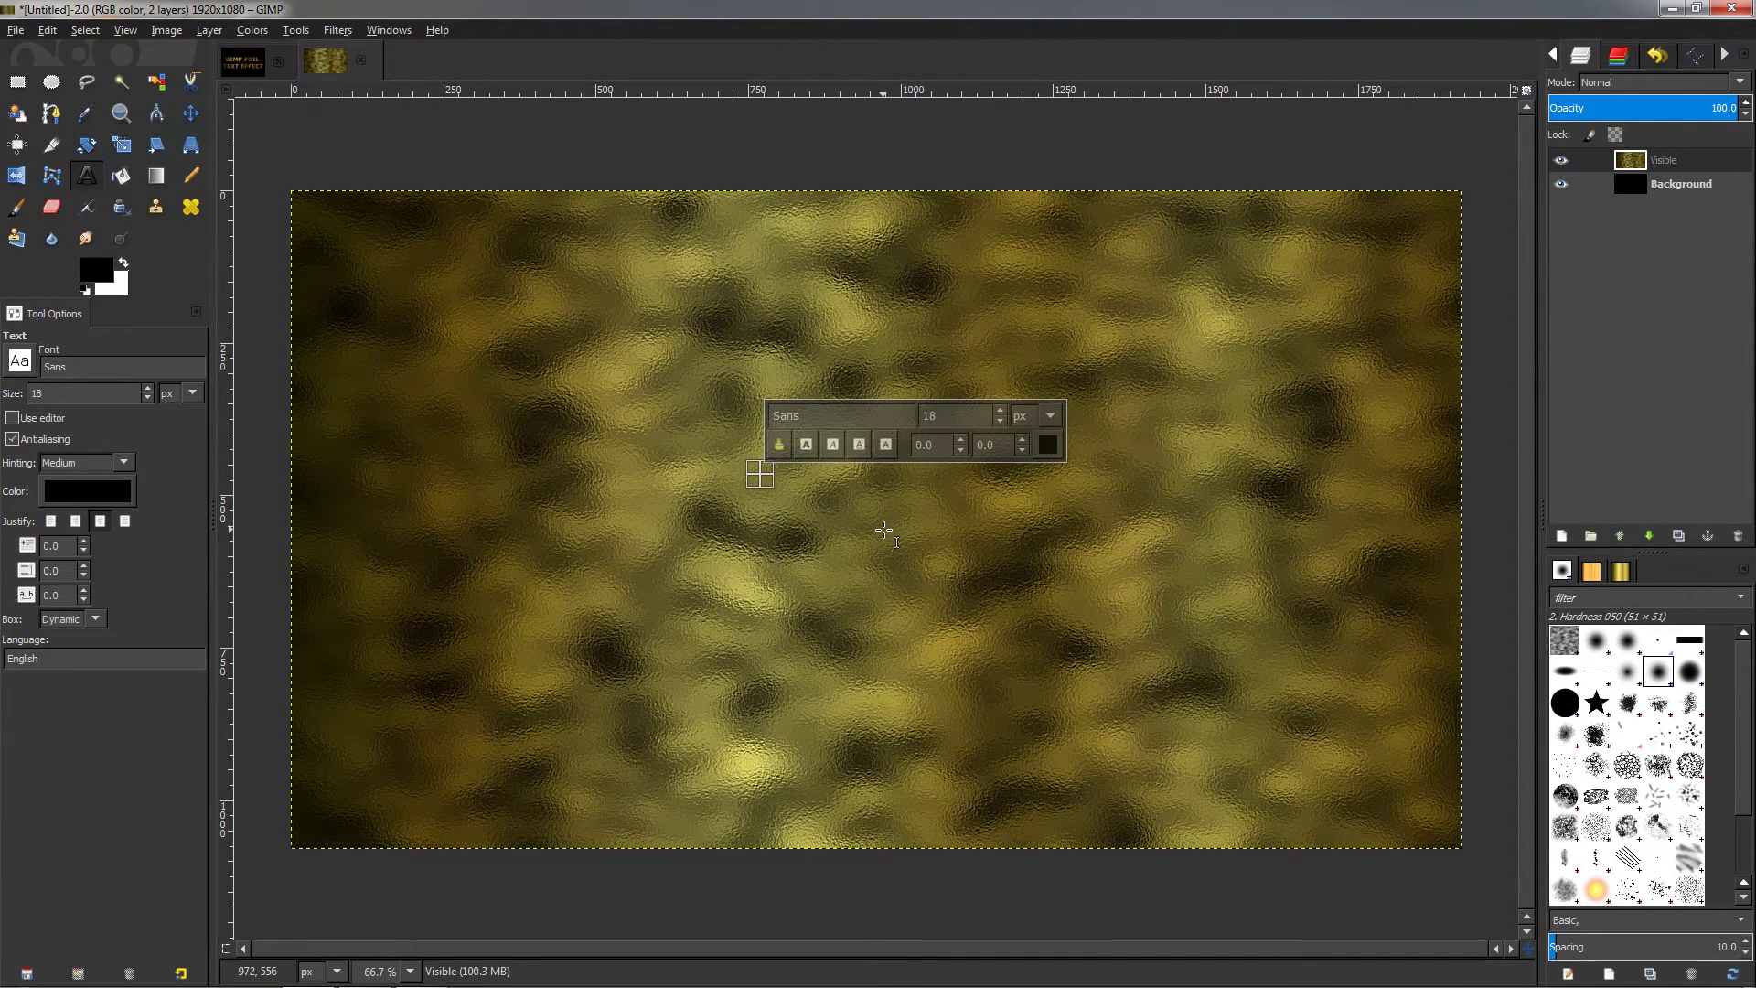
type("GIMP F")
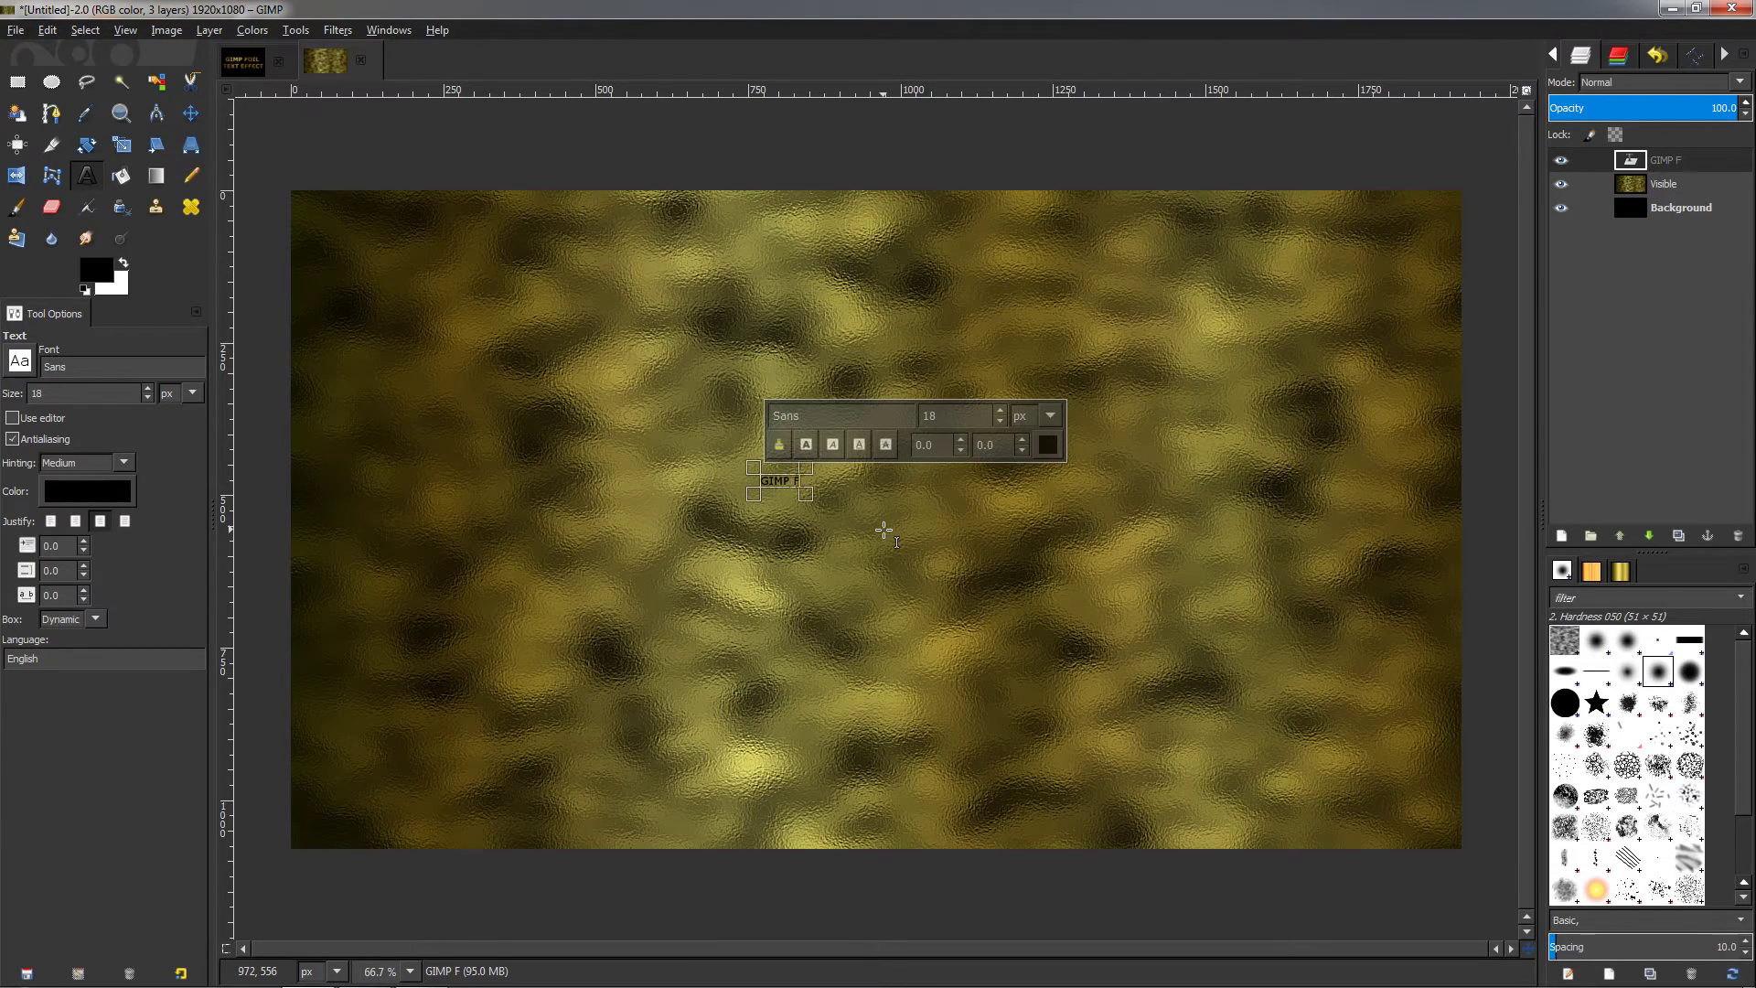
type("OIL TEXT")
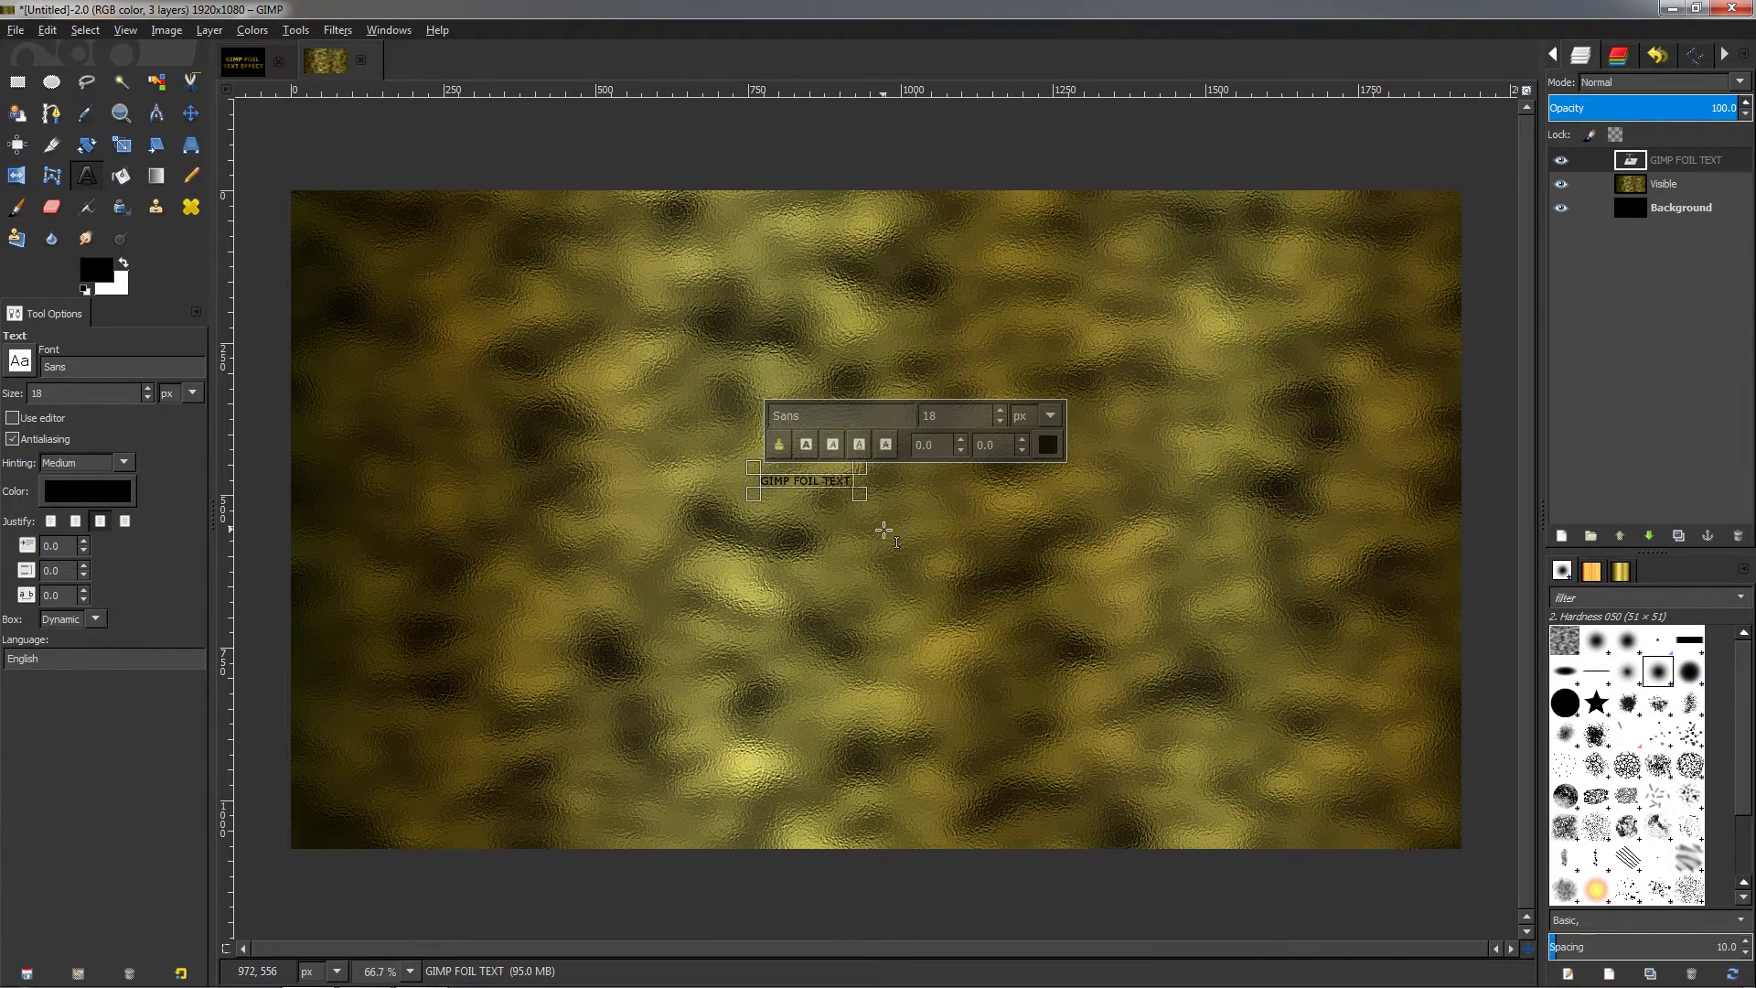
type(" EFFECT")
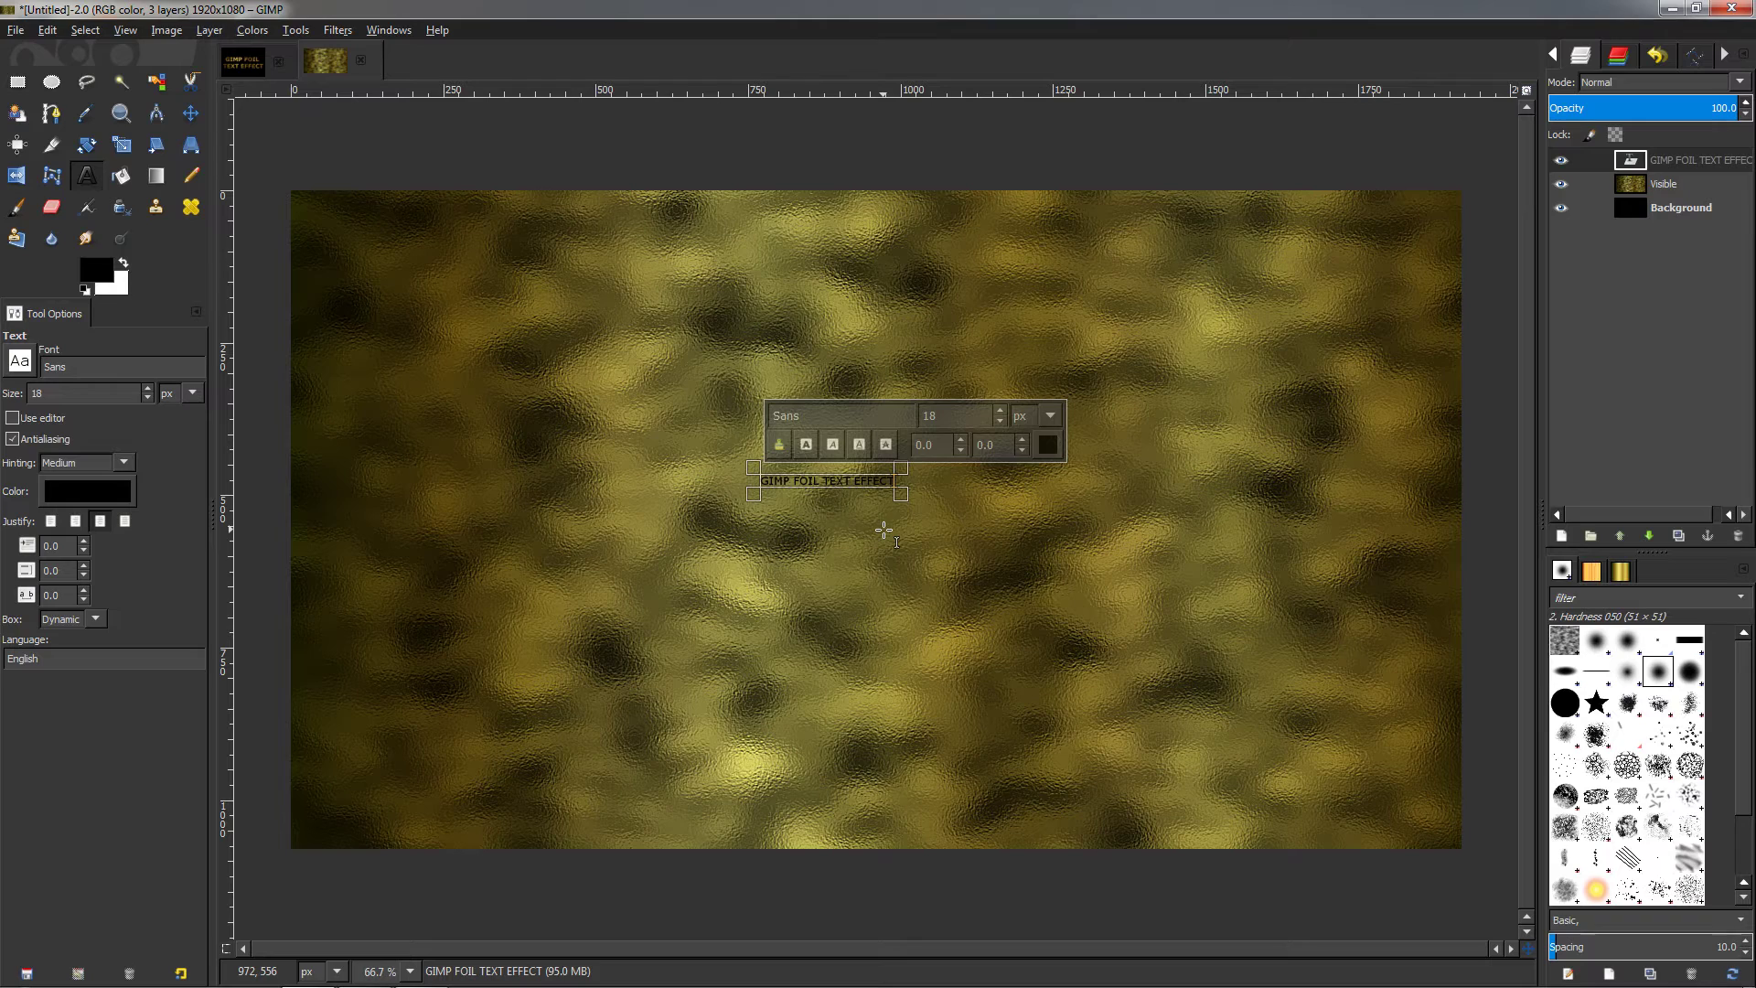
key("ctrl+a")
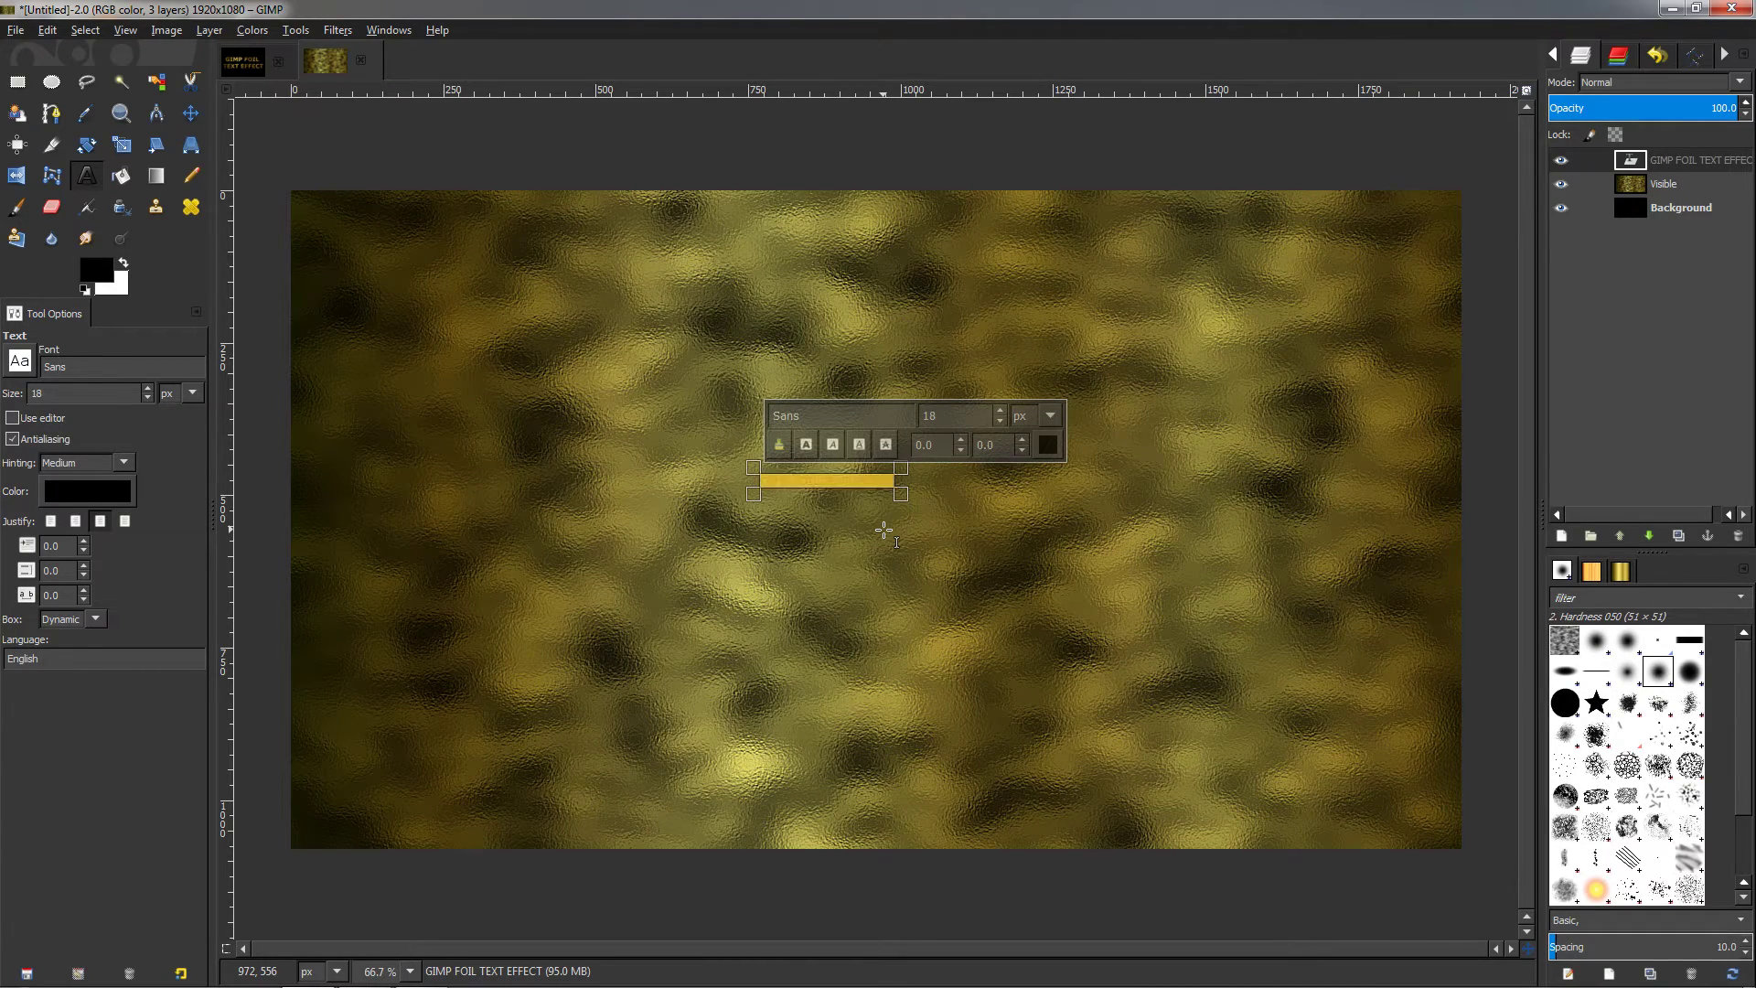
double_click(931, 415)
type("200")
key("Return")
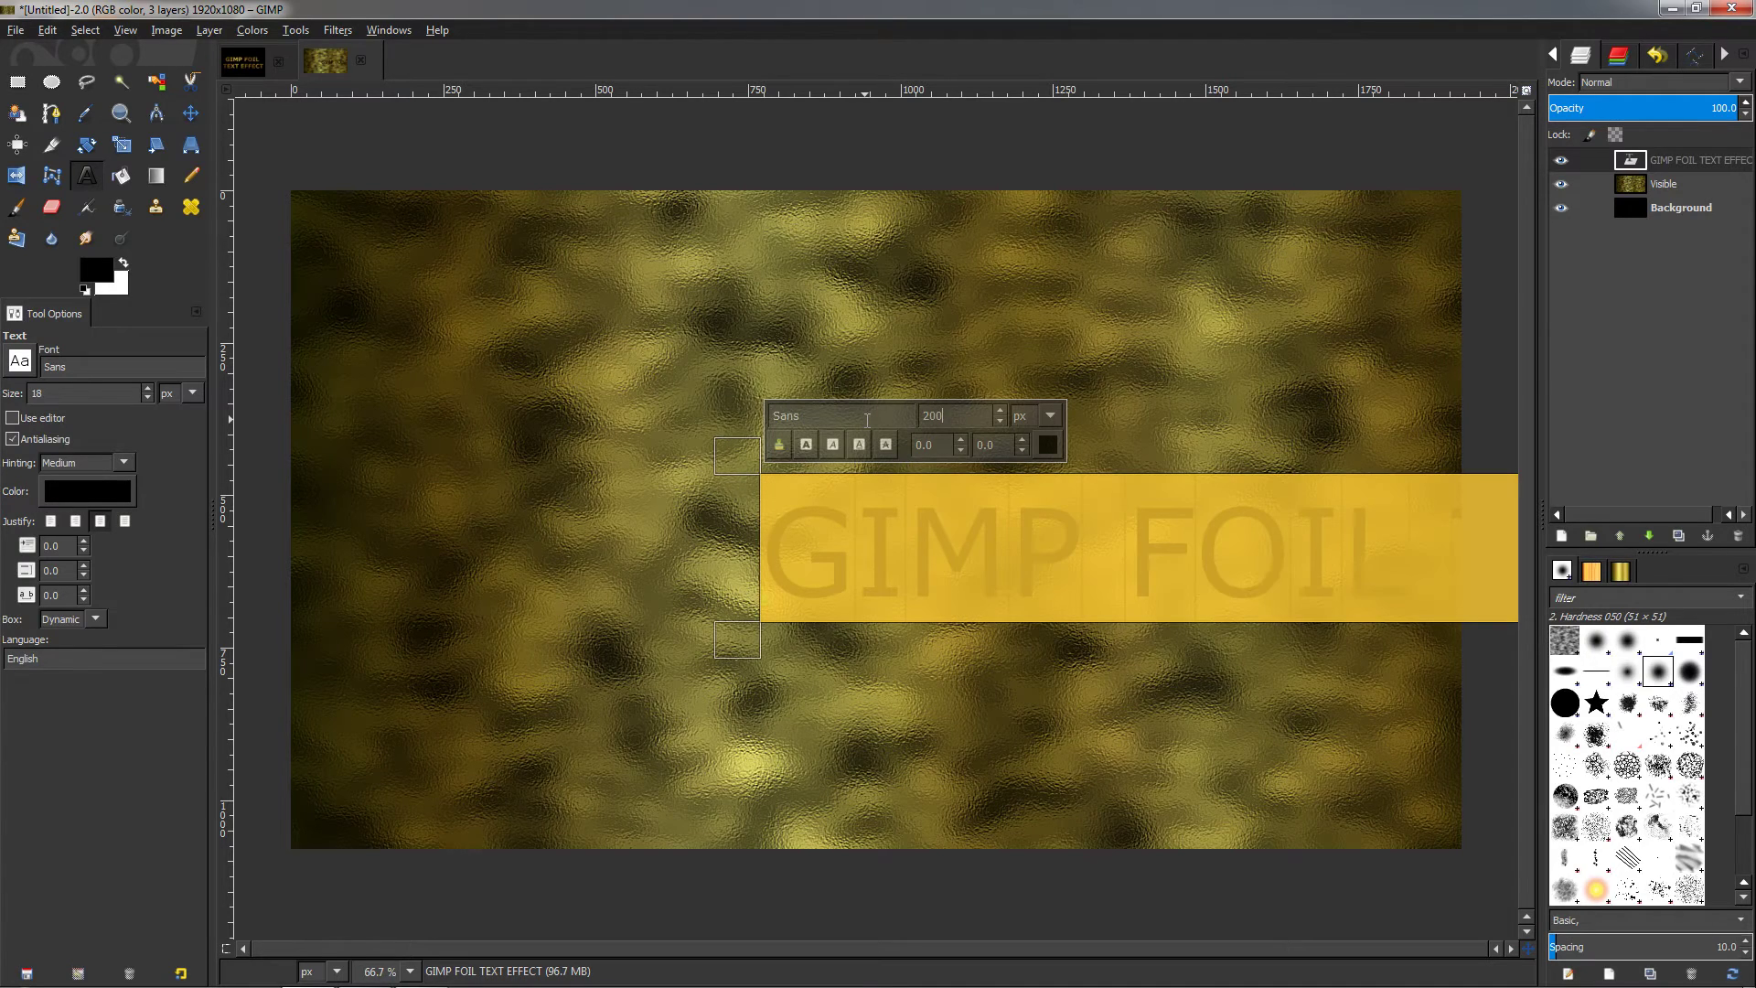
left_click(807, 447)
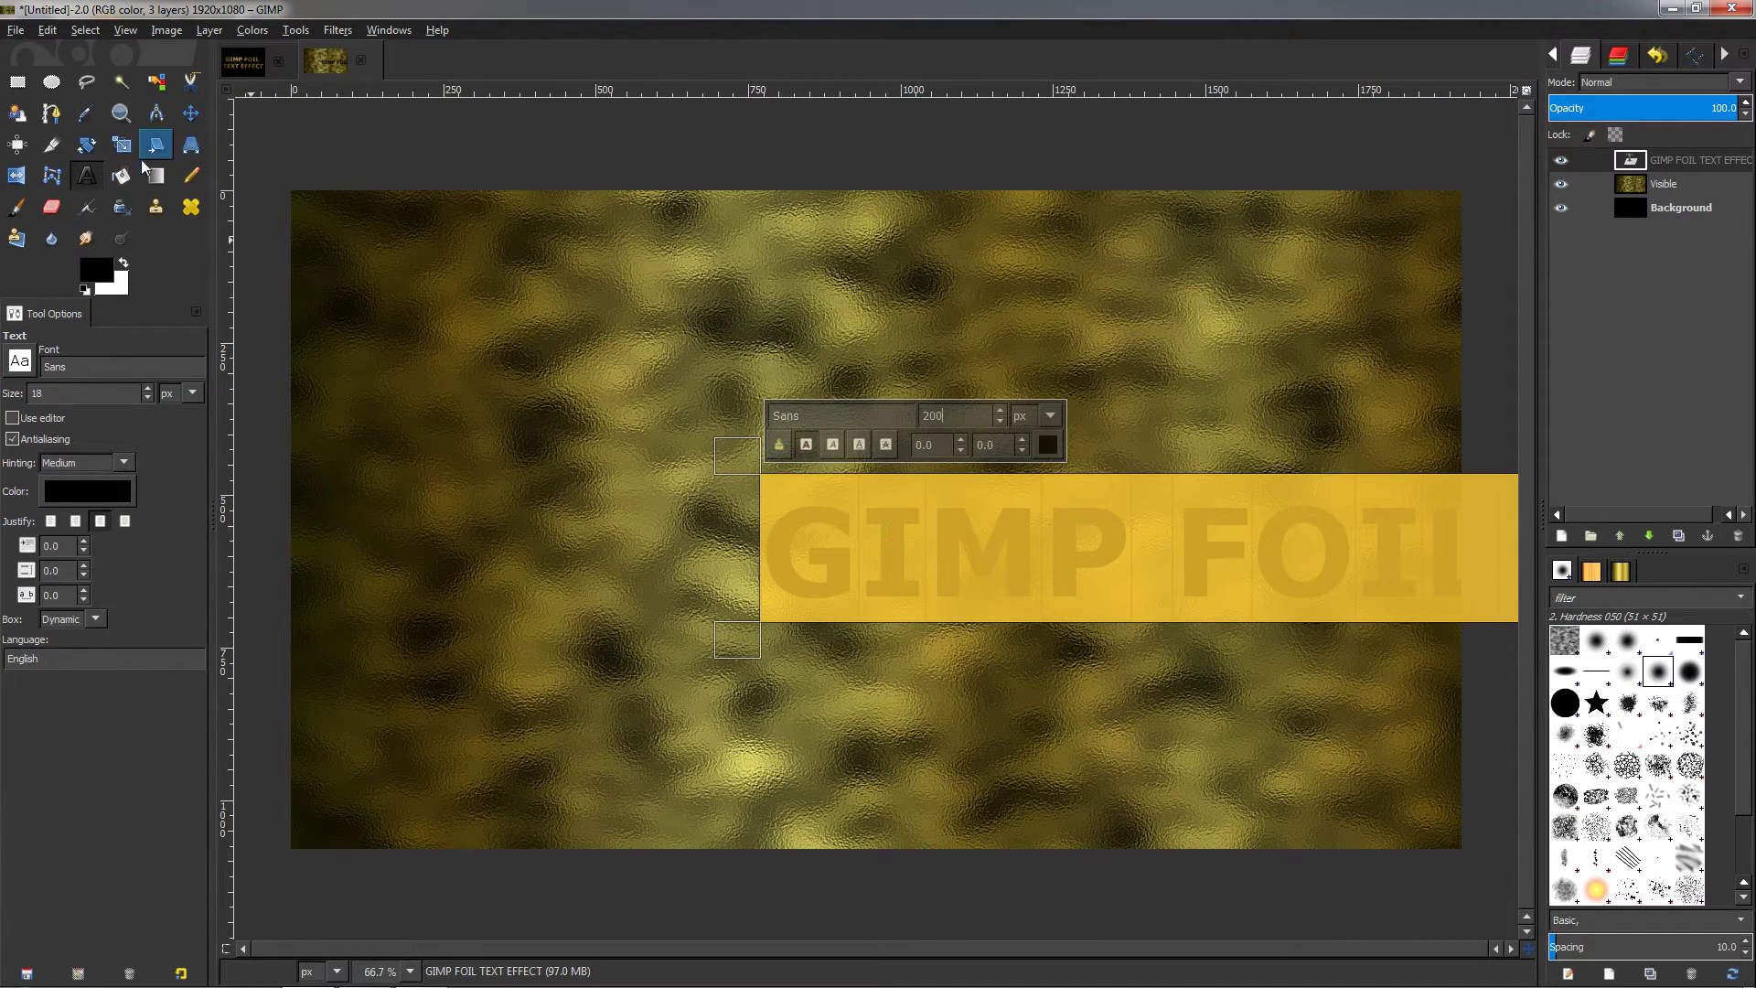
- Break the text into 'GIMP FOIL' / 'TEXT EFFECT' and centre it on the canvas
left_click(190, 112)
left_click_drag(901, 534, 513, 425)
left_click(86, 175)
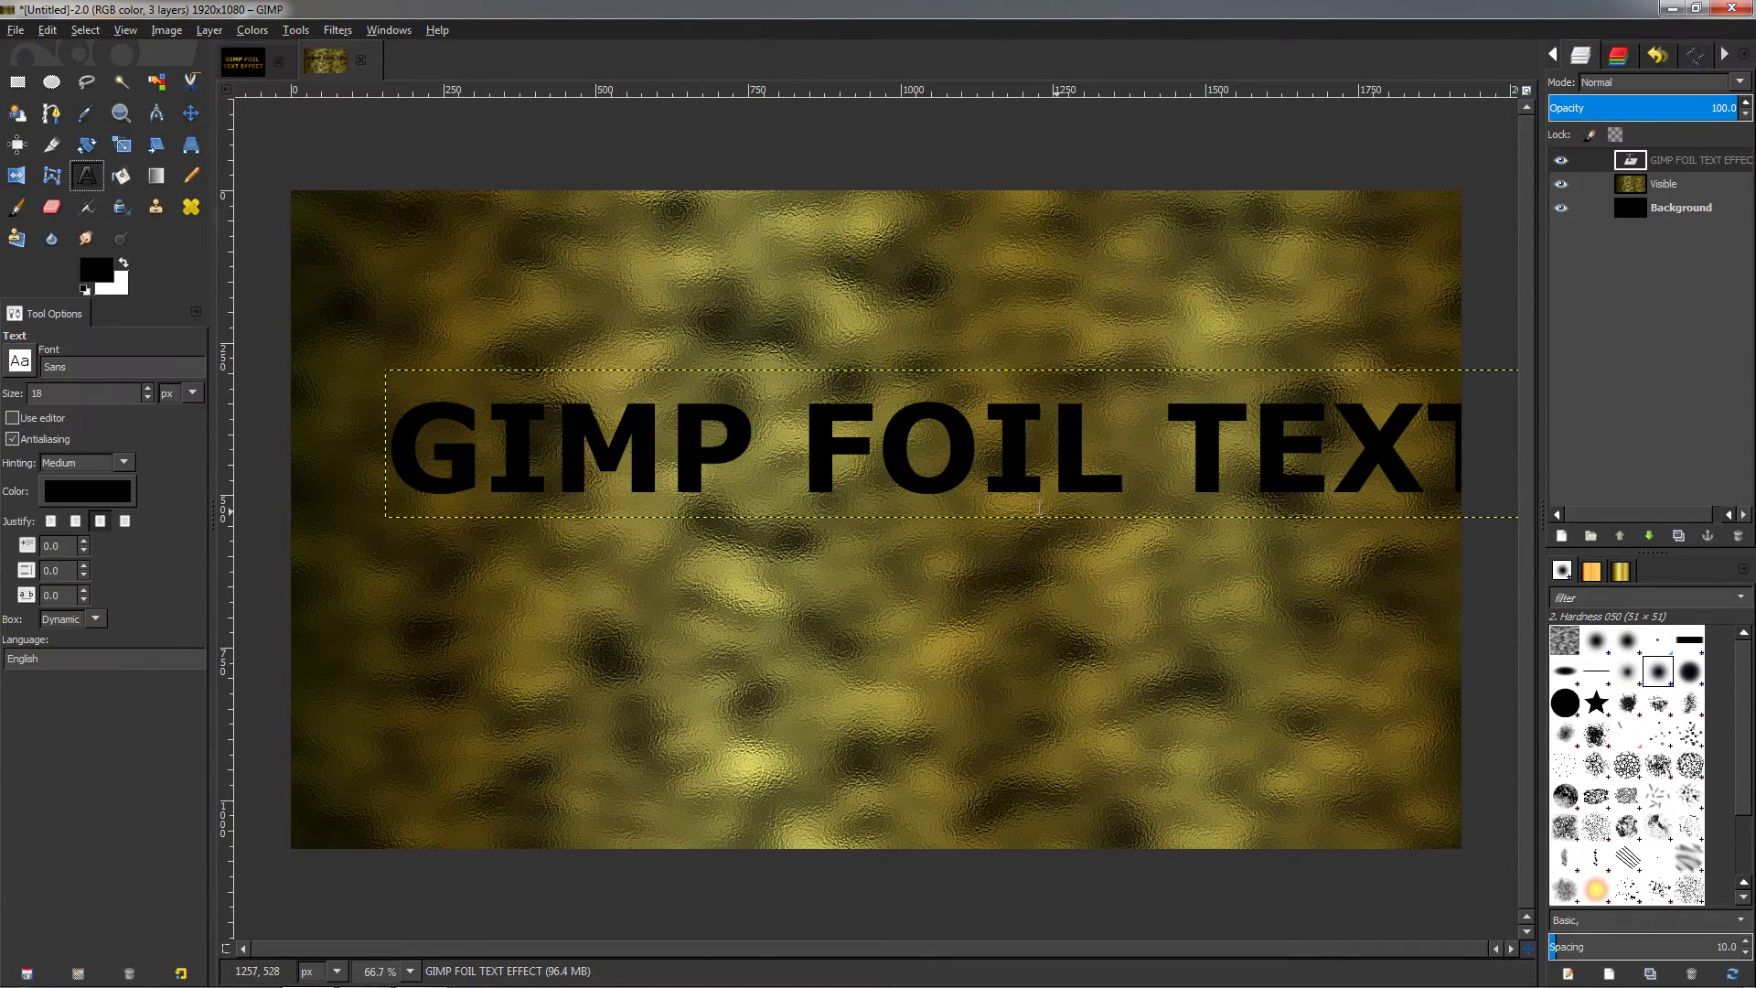
left_click(1135, 465)
key("Return")
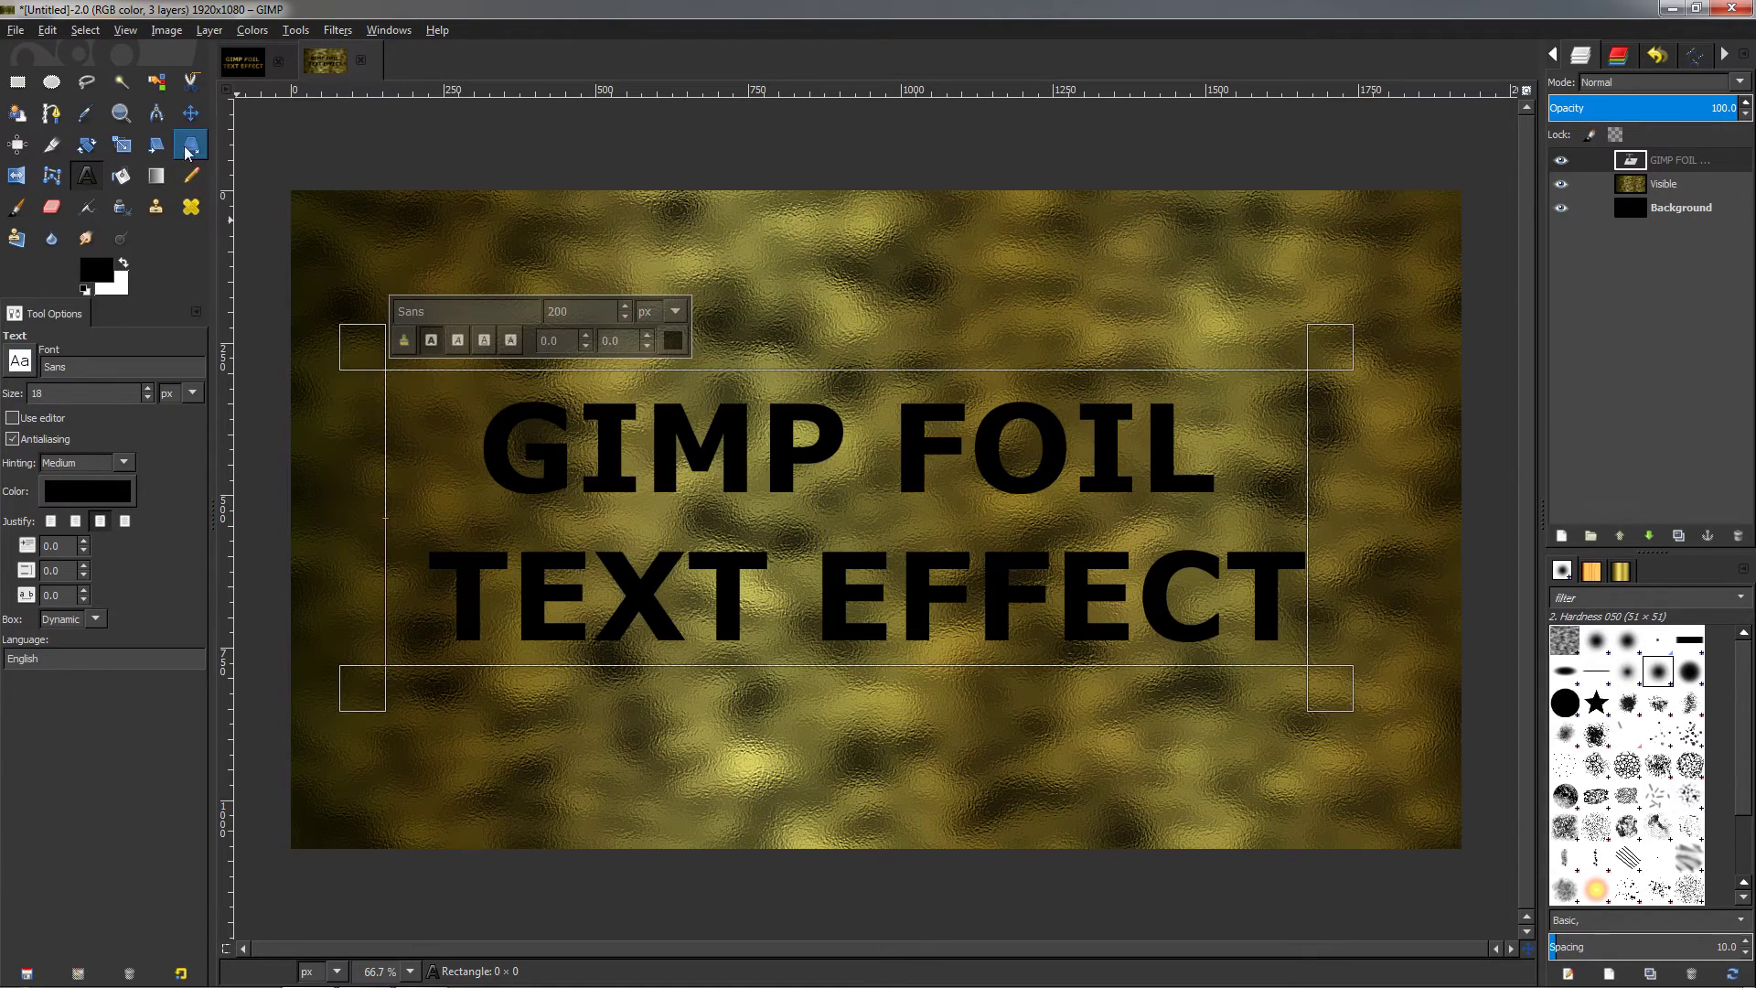
left_click(190, 113)
left_click_drag(668, 483, 694, 462)
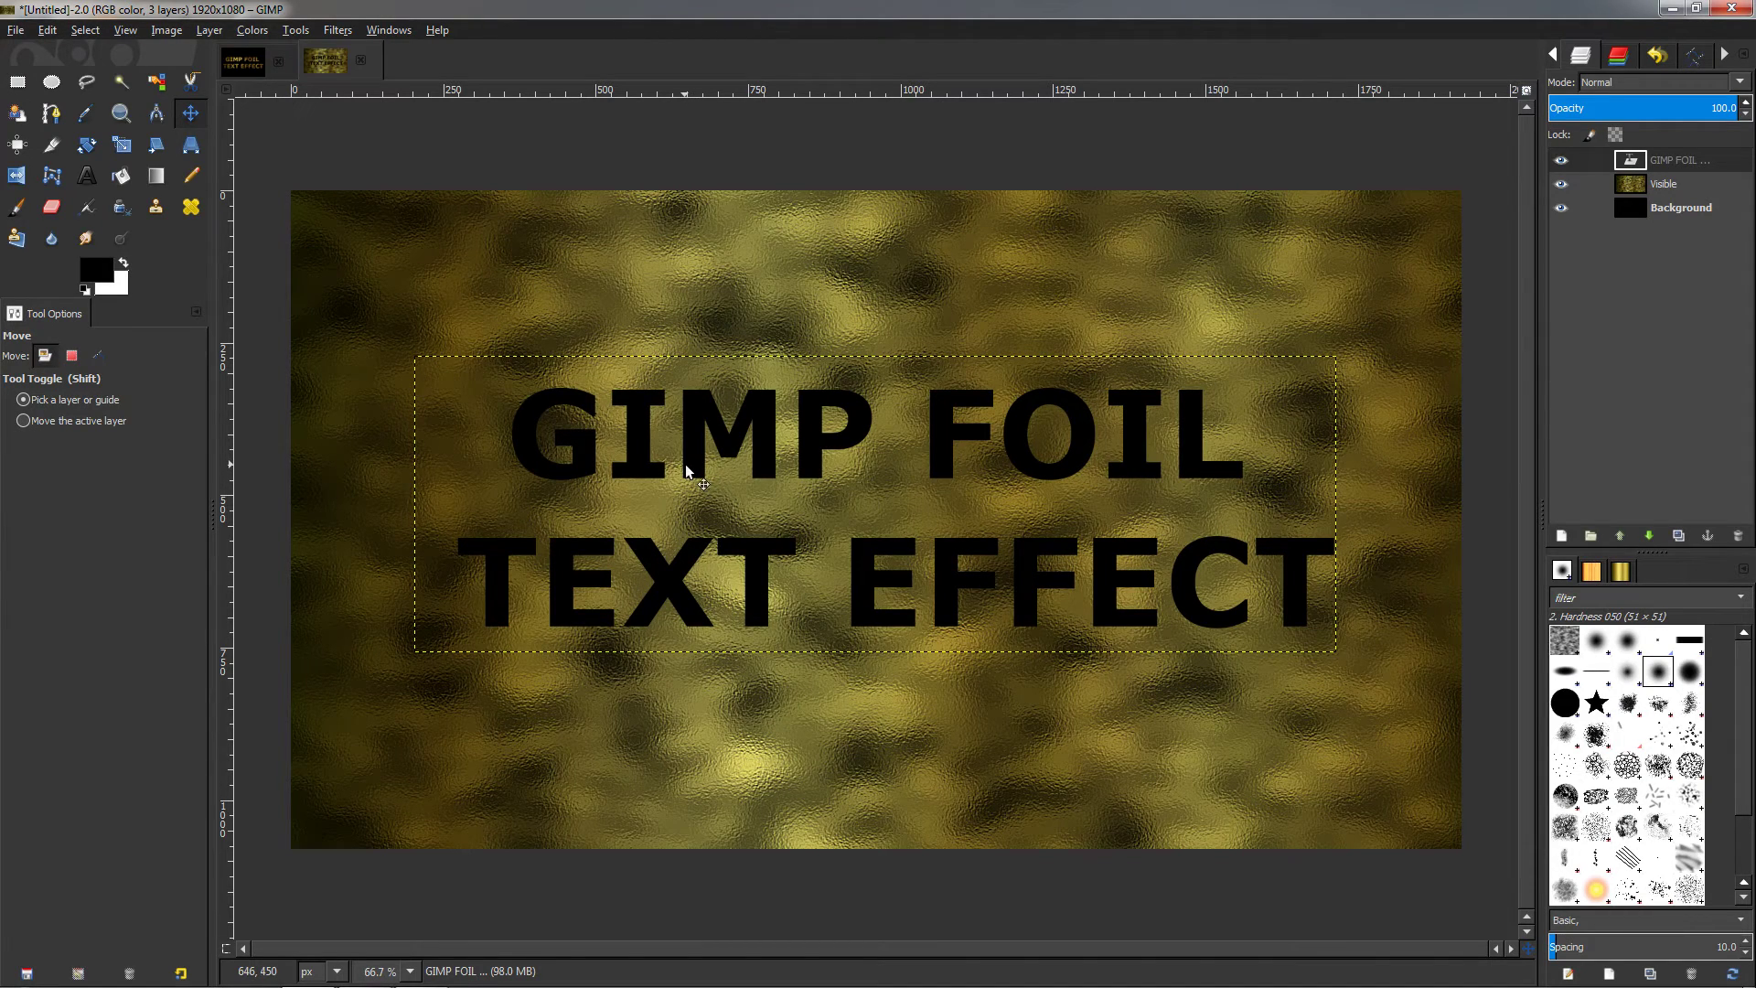
- Select the text layer's letter shapes, hide the text, feather 2 px and invert the selection
right_click(1635, 163)
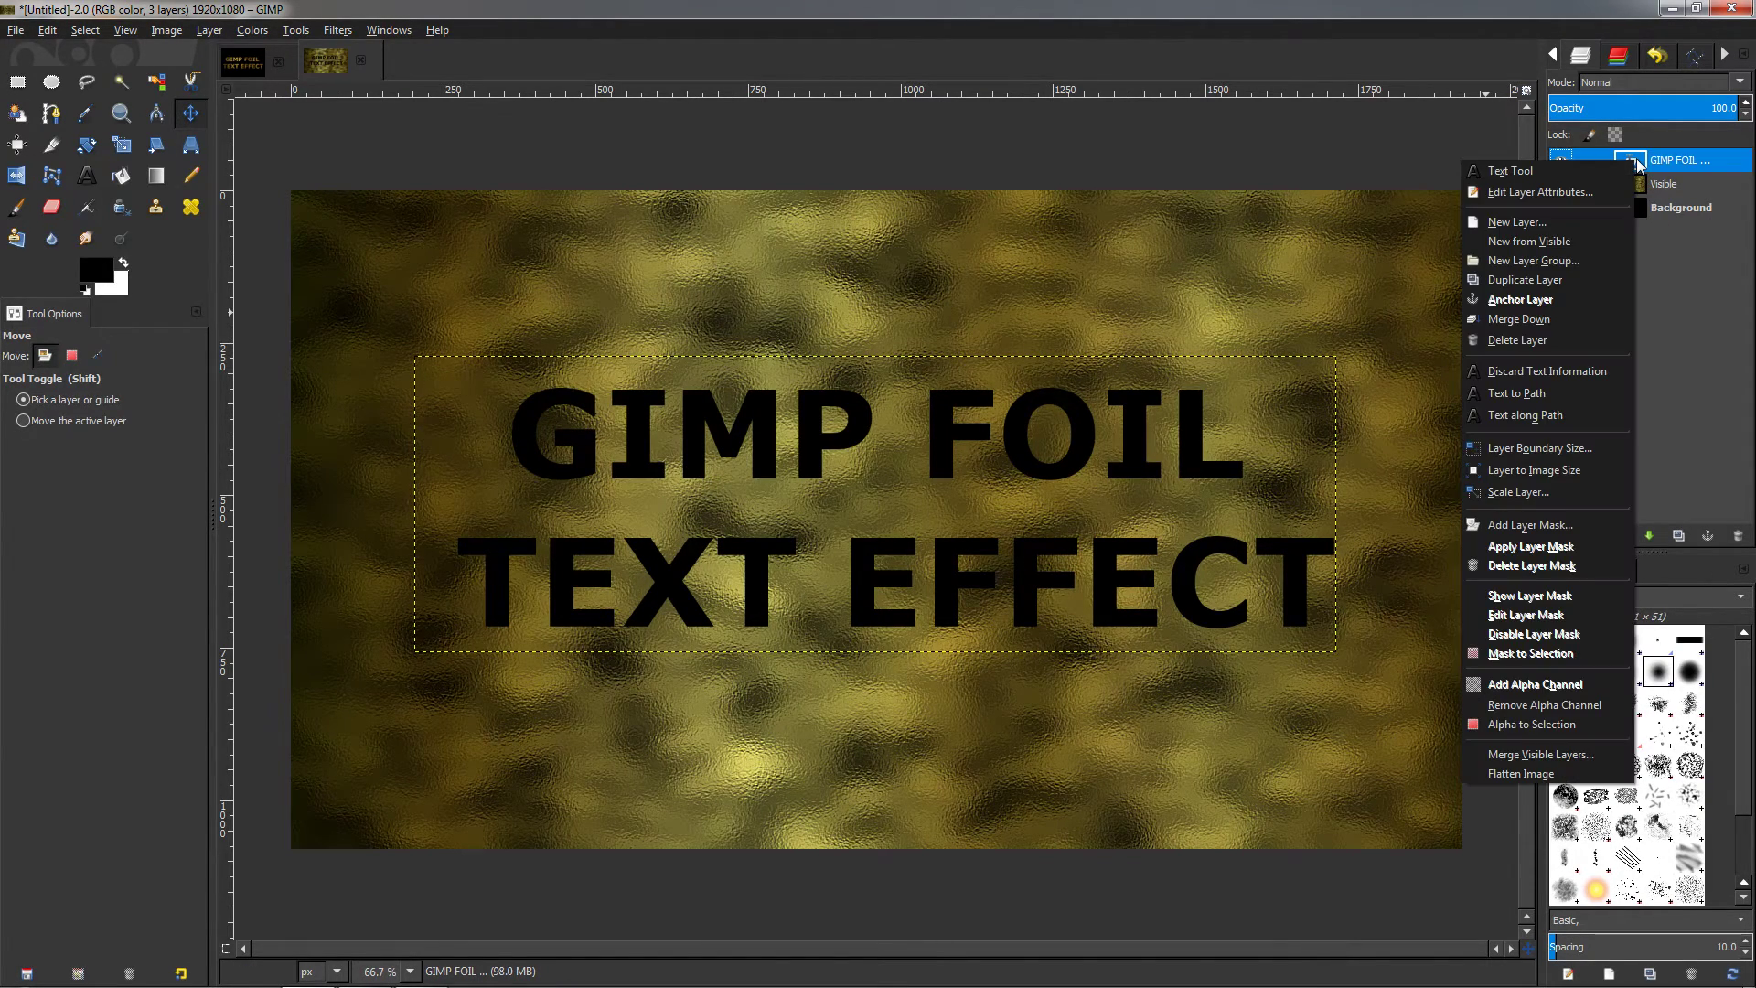
left_click(1532, 723)
left_click(1561, 162)
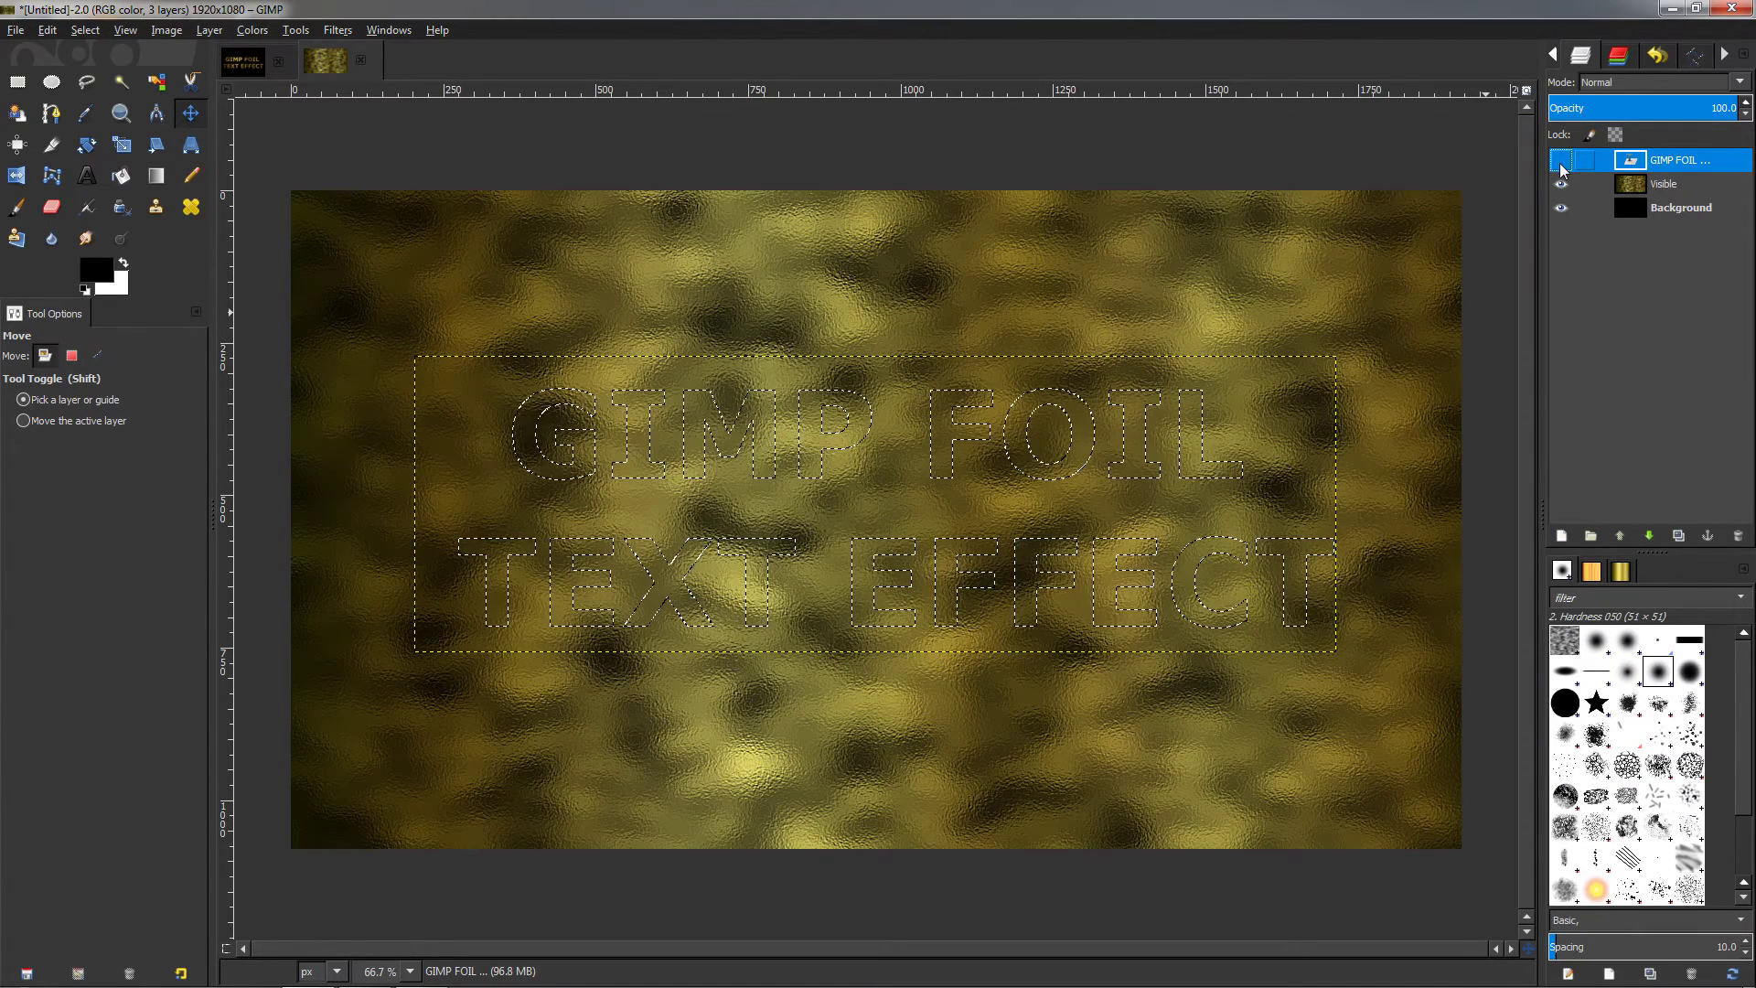
left_click(84, 30)
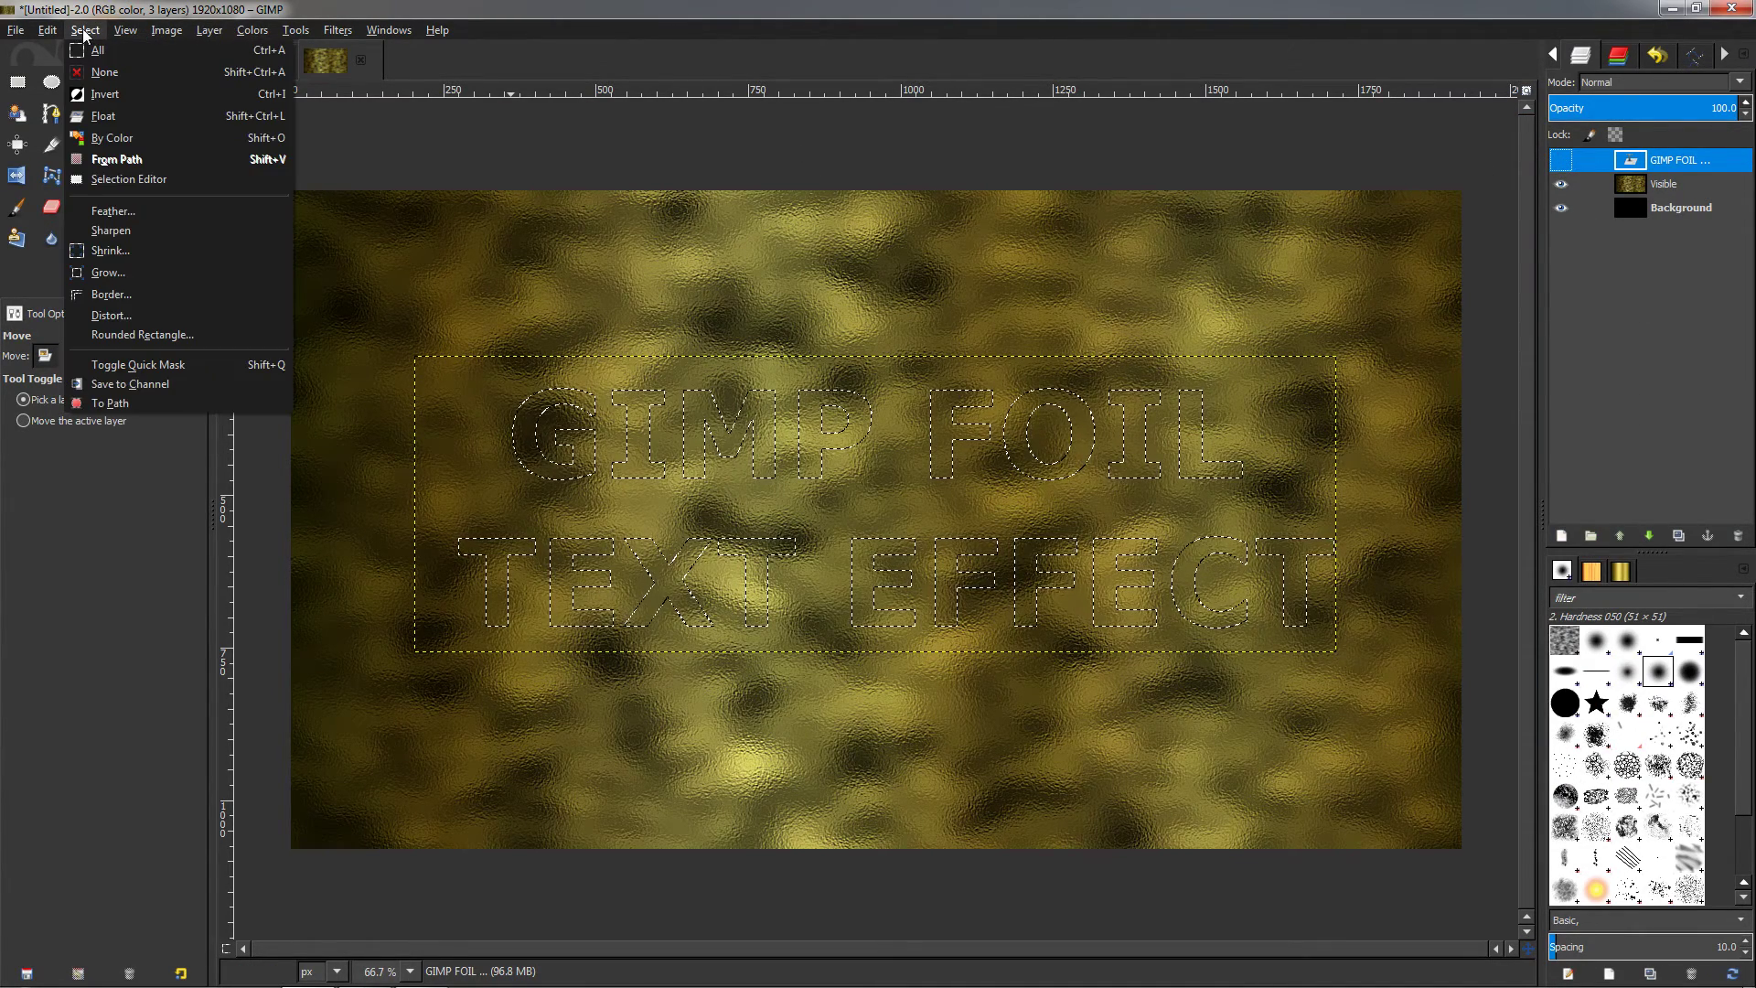
left_click(112, 210)
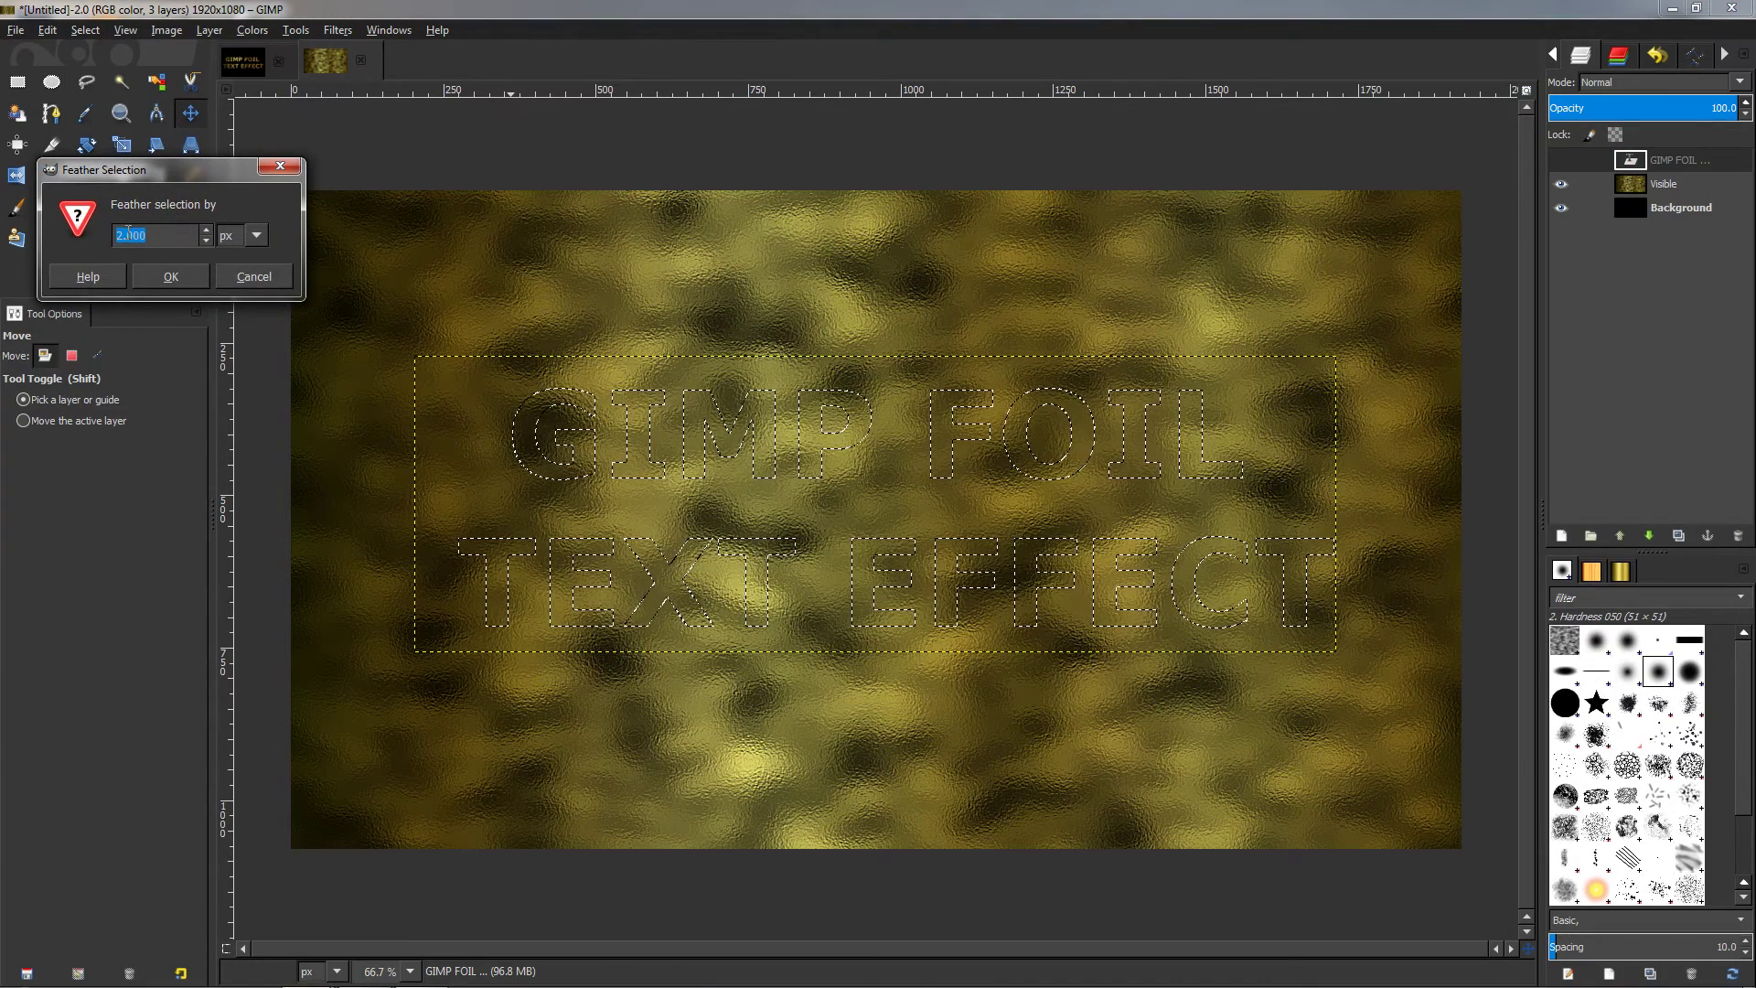
left_click(172, 277)
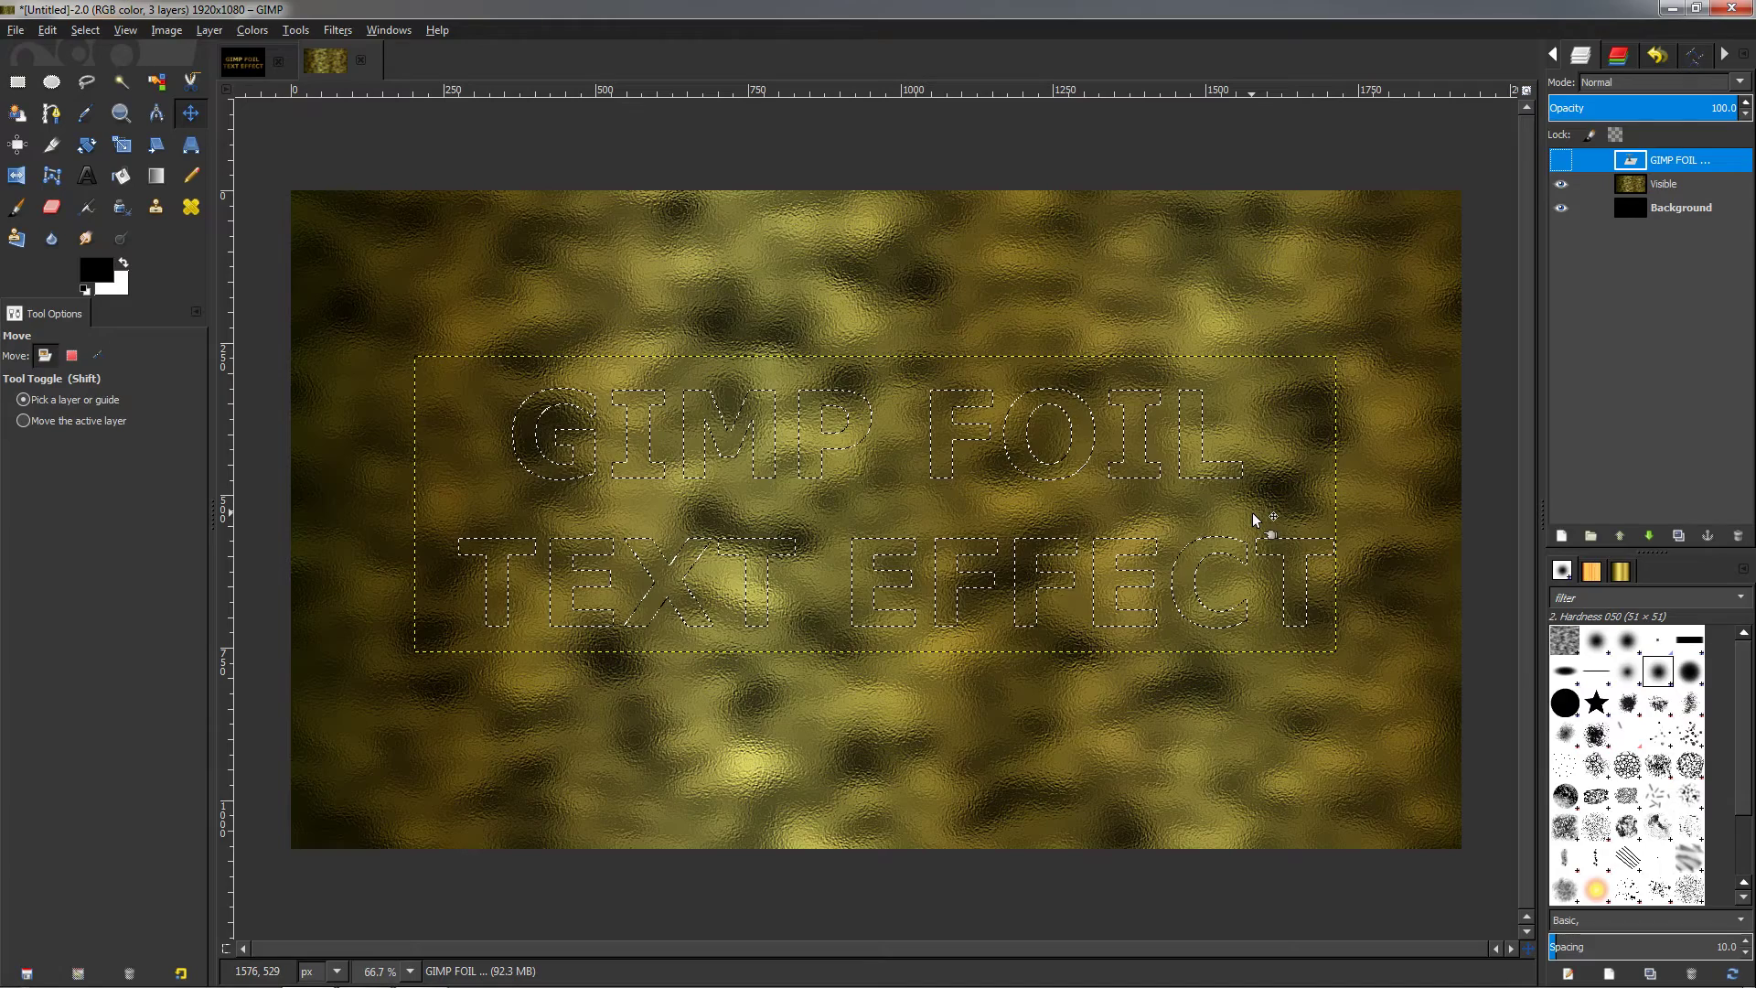
key("ctrl+i")
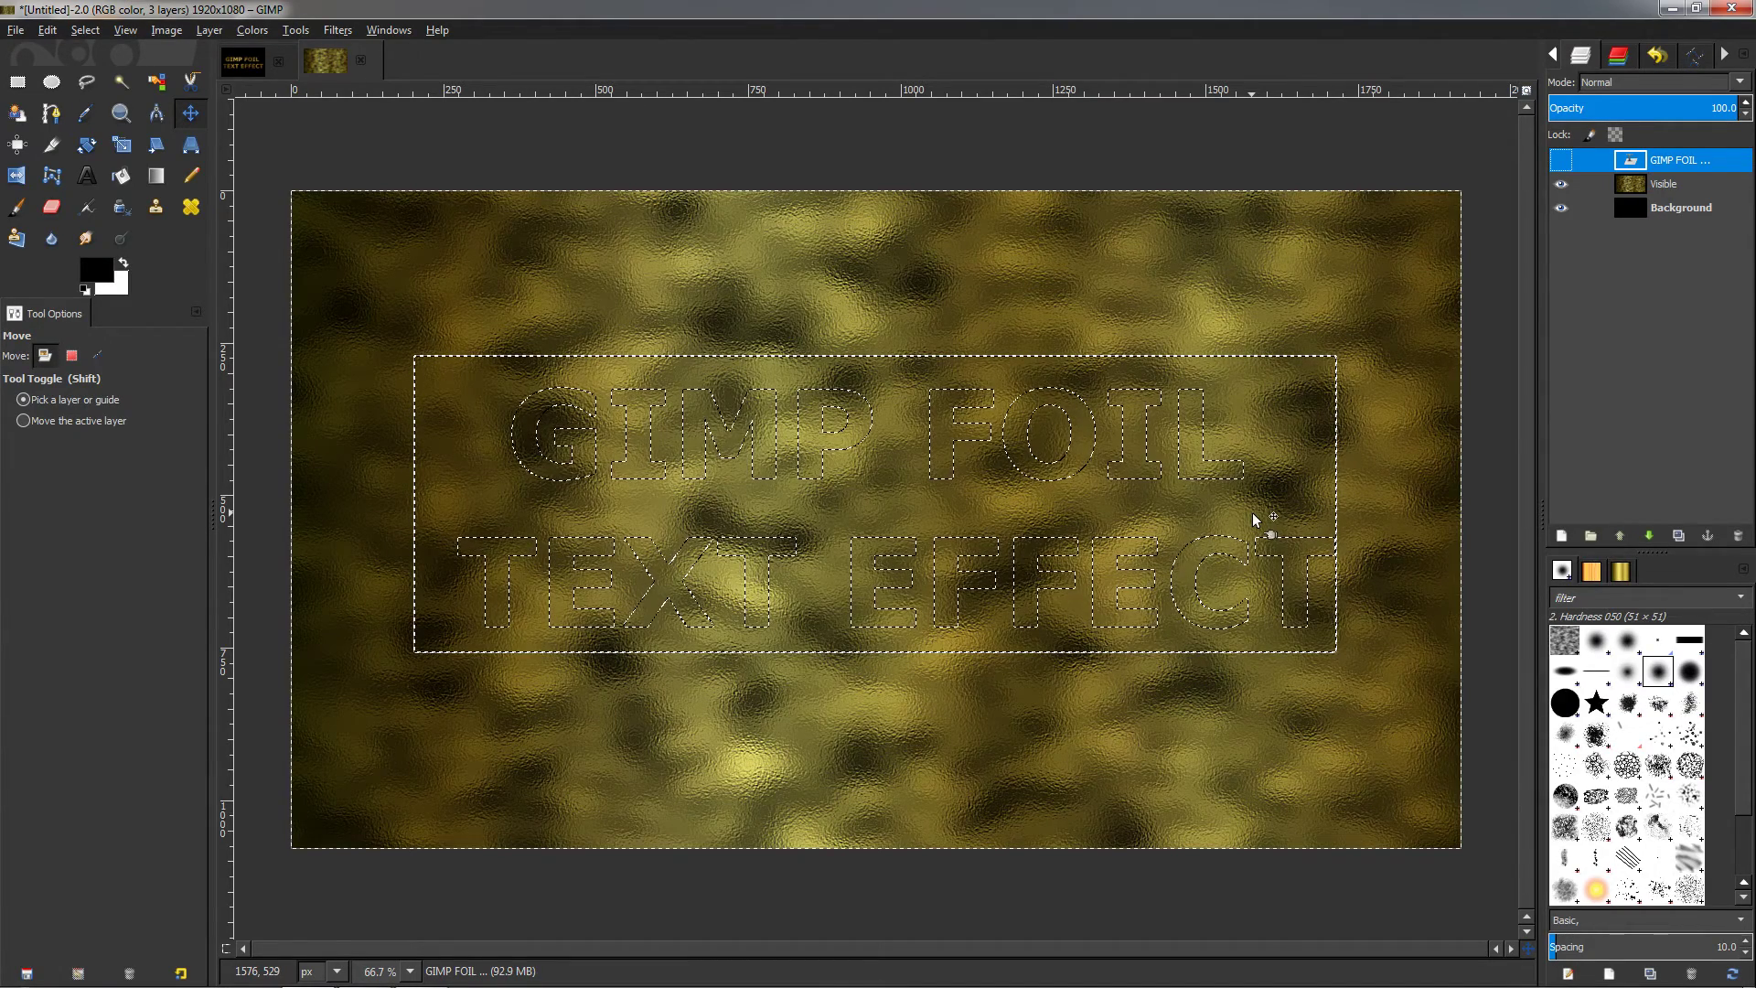
- Delete the gold Visible layer outside the letters and clear the selection
left_click(1632, 187)
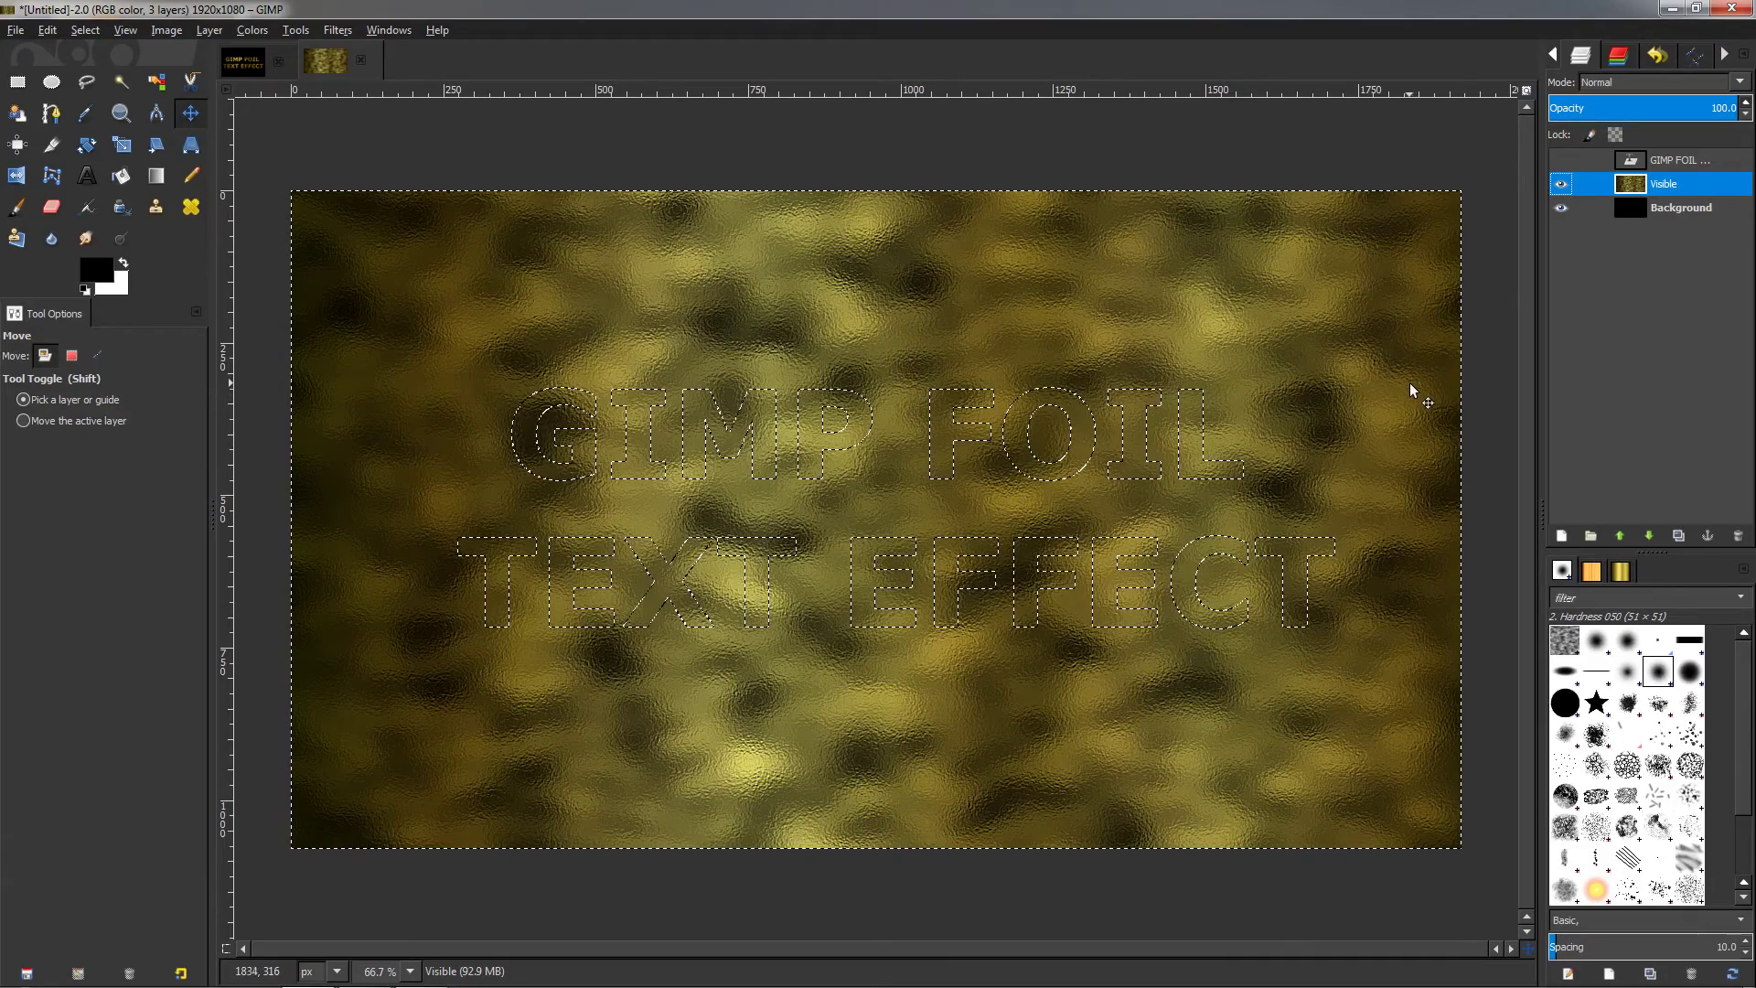
right_click(1657, 188)
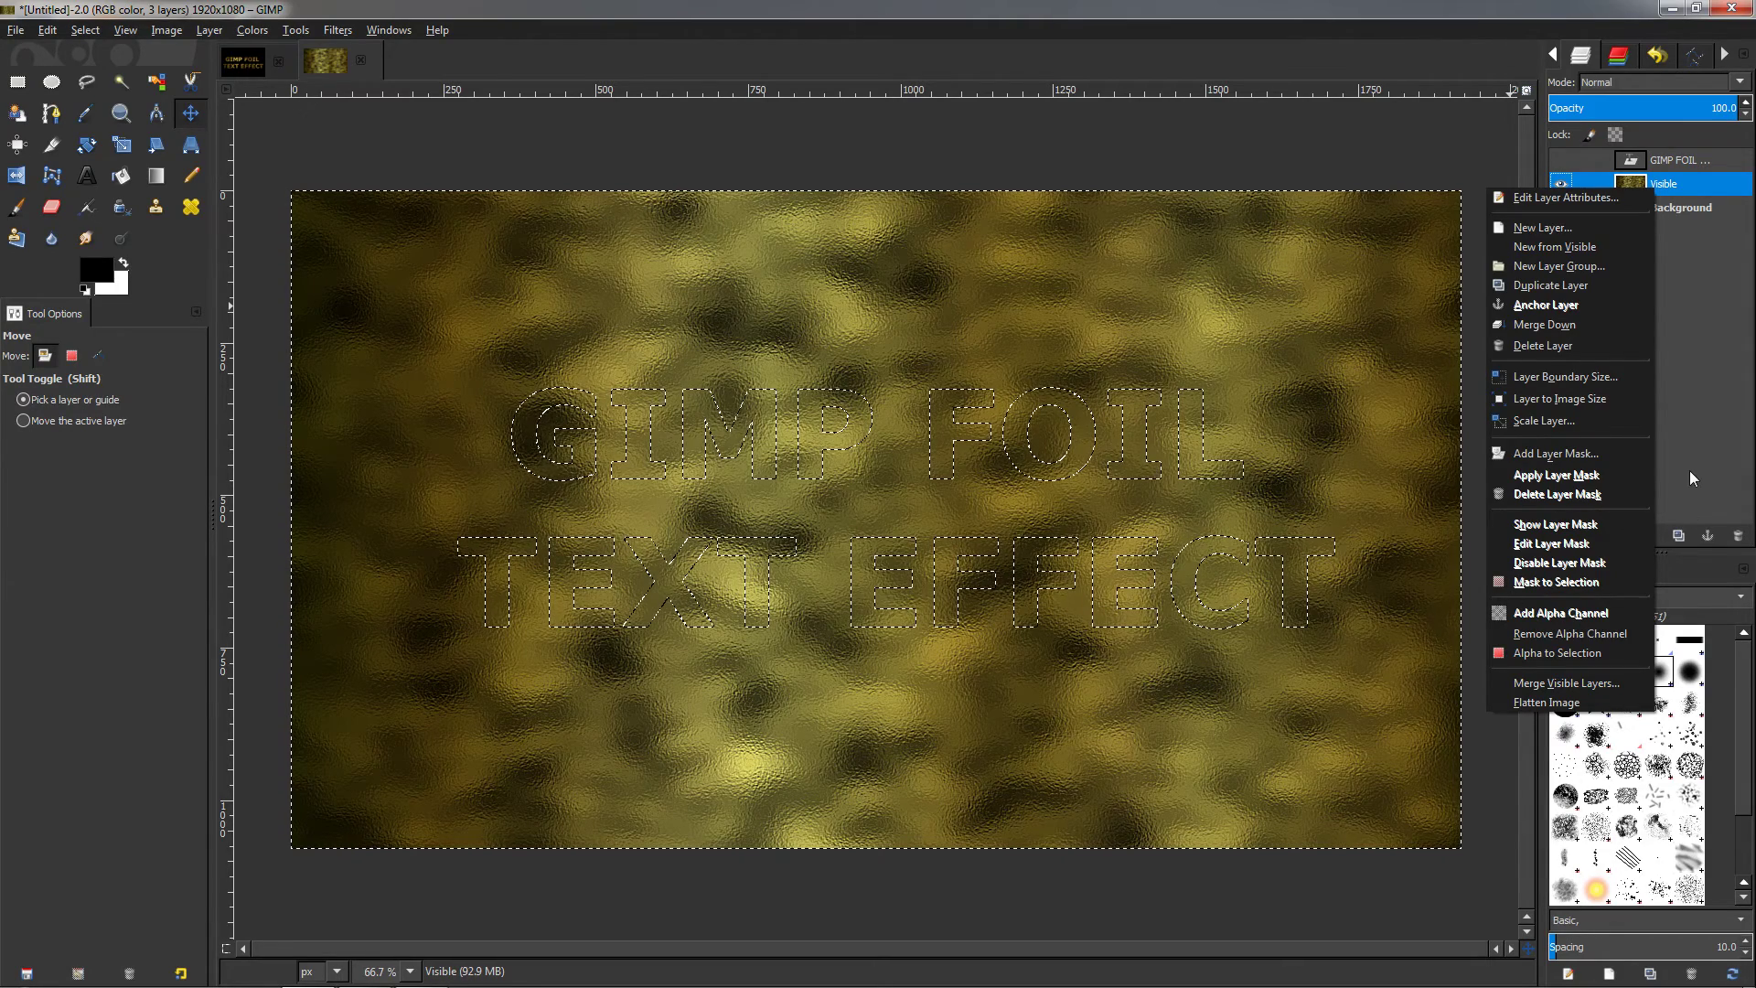
left_click(1676, 193)
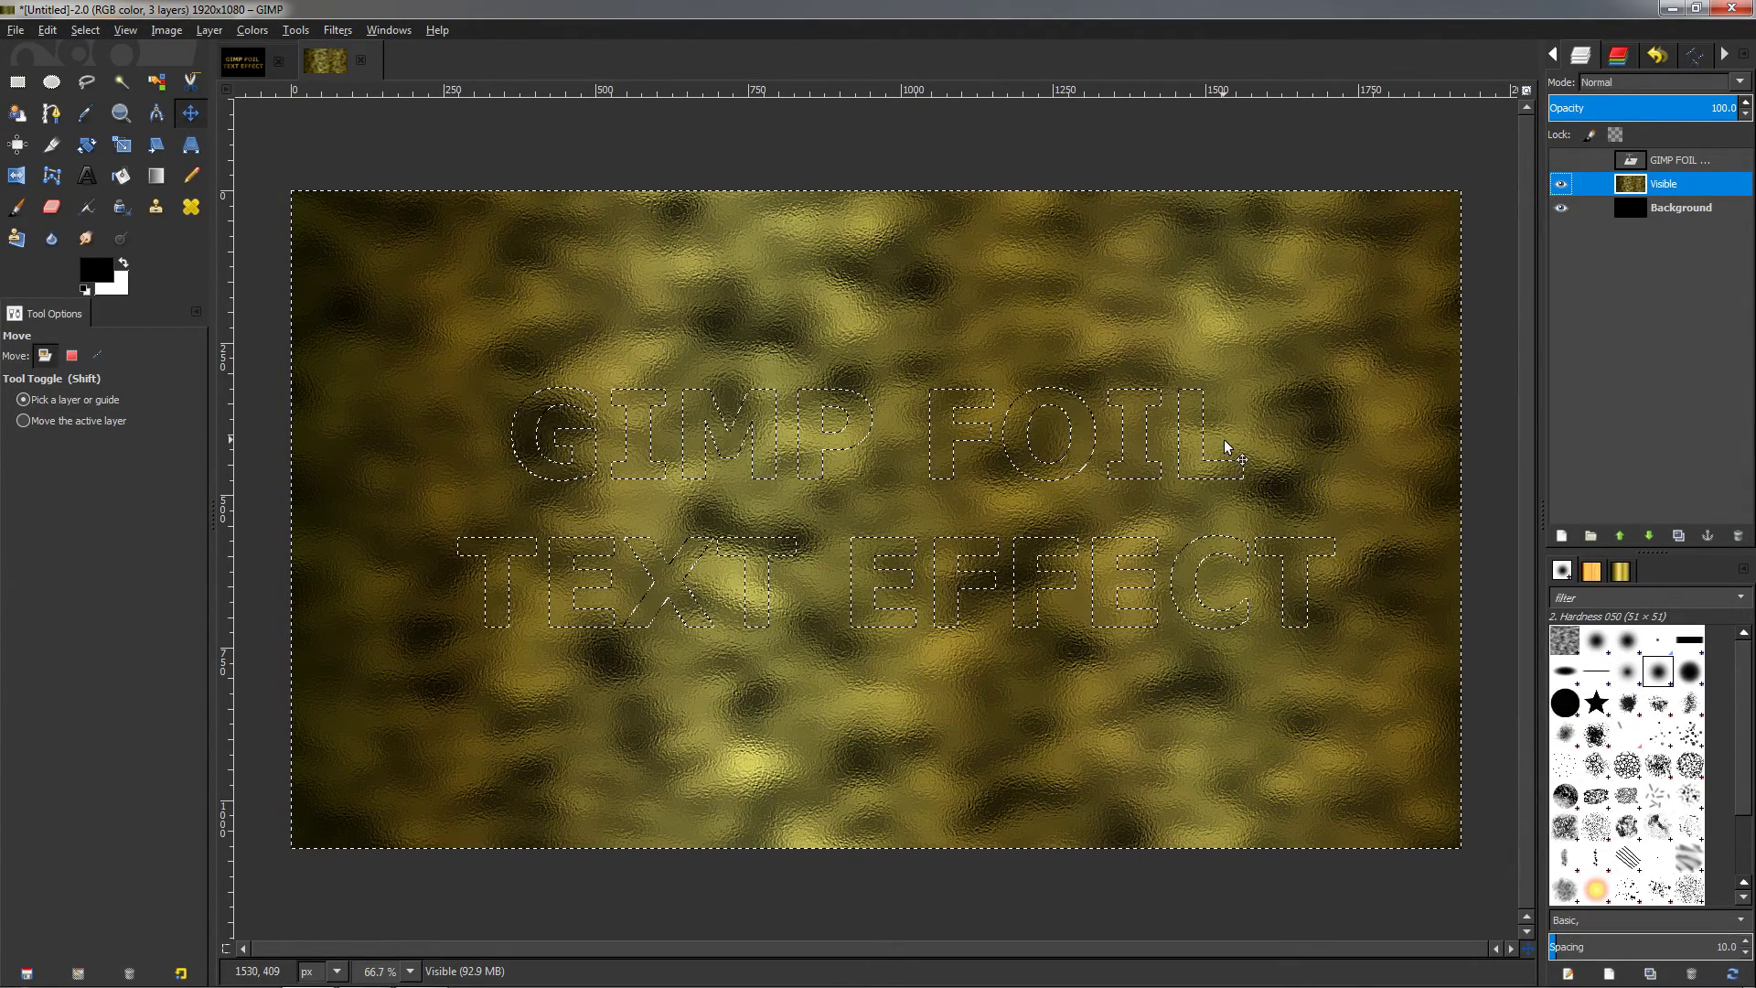
key("Delete")
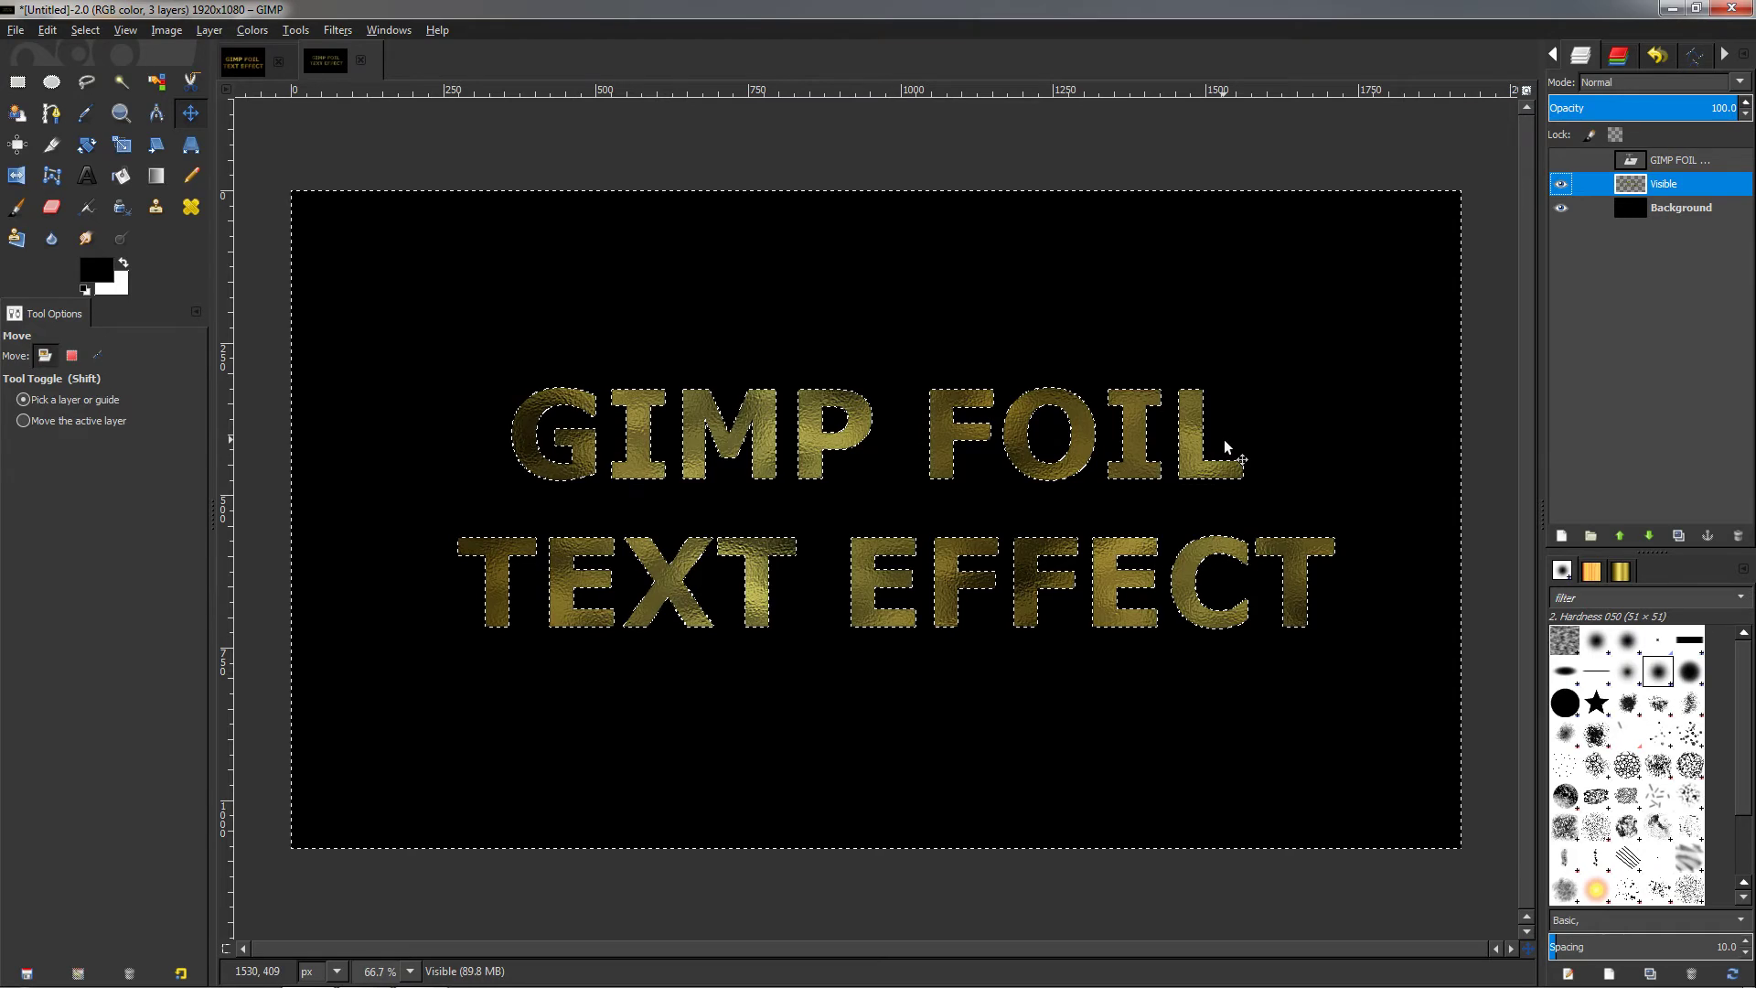
key("ctrl+shift+a")
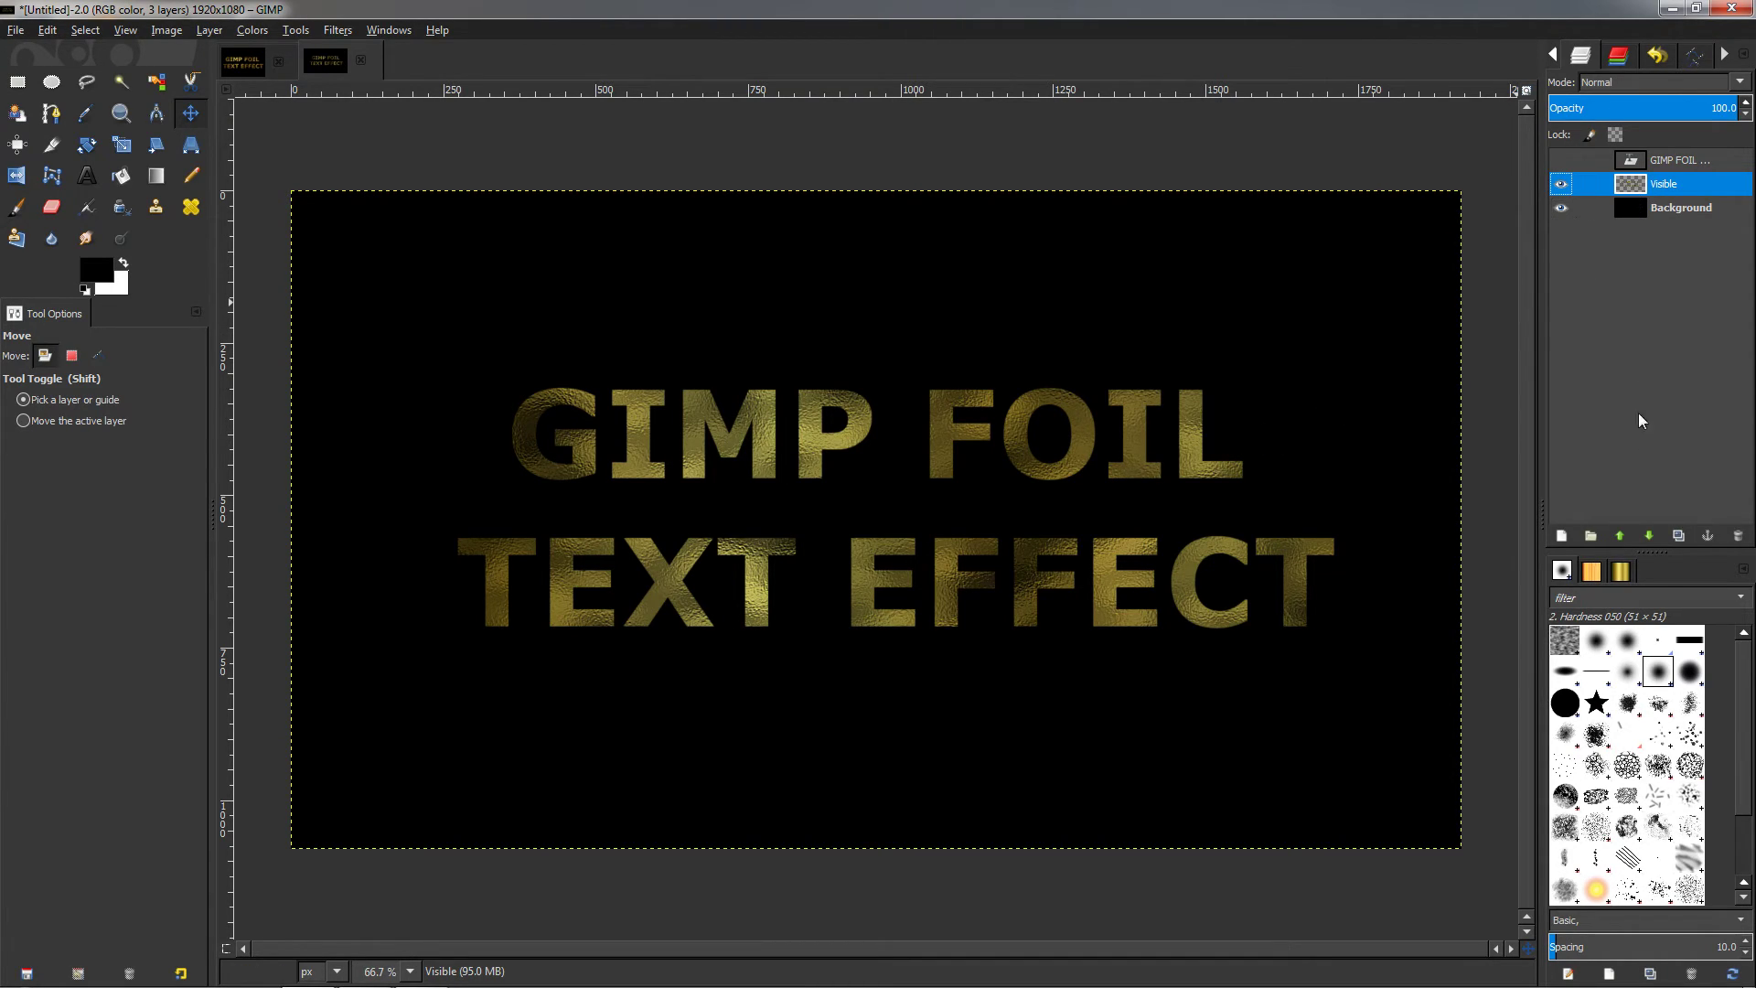
- Duplicate the gold Visible layer, set it to Addition mode, and bring its opacity to 74.5
left_click(1678, 535)
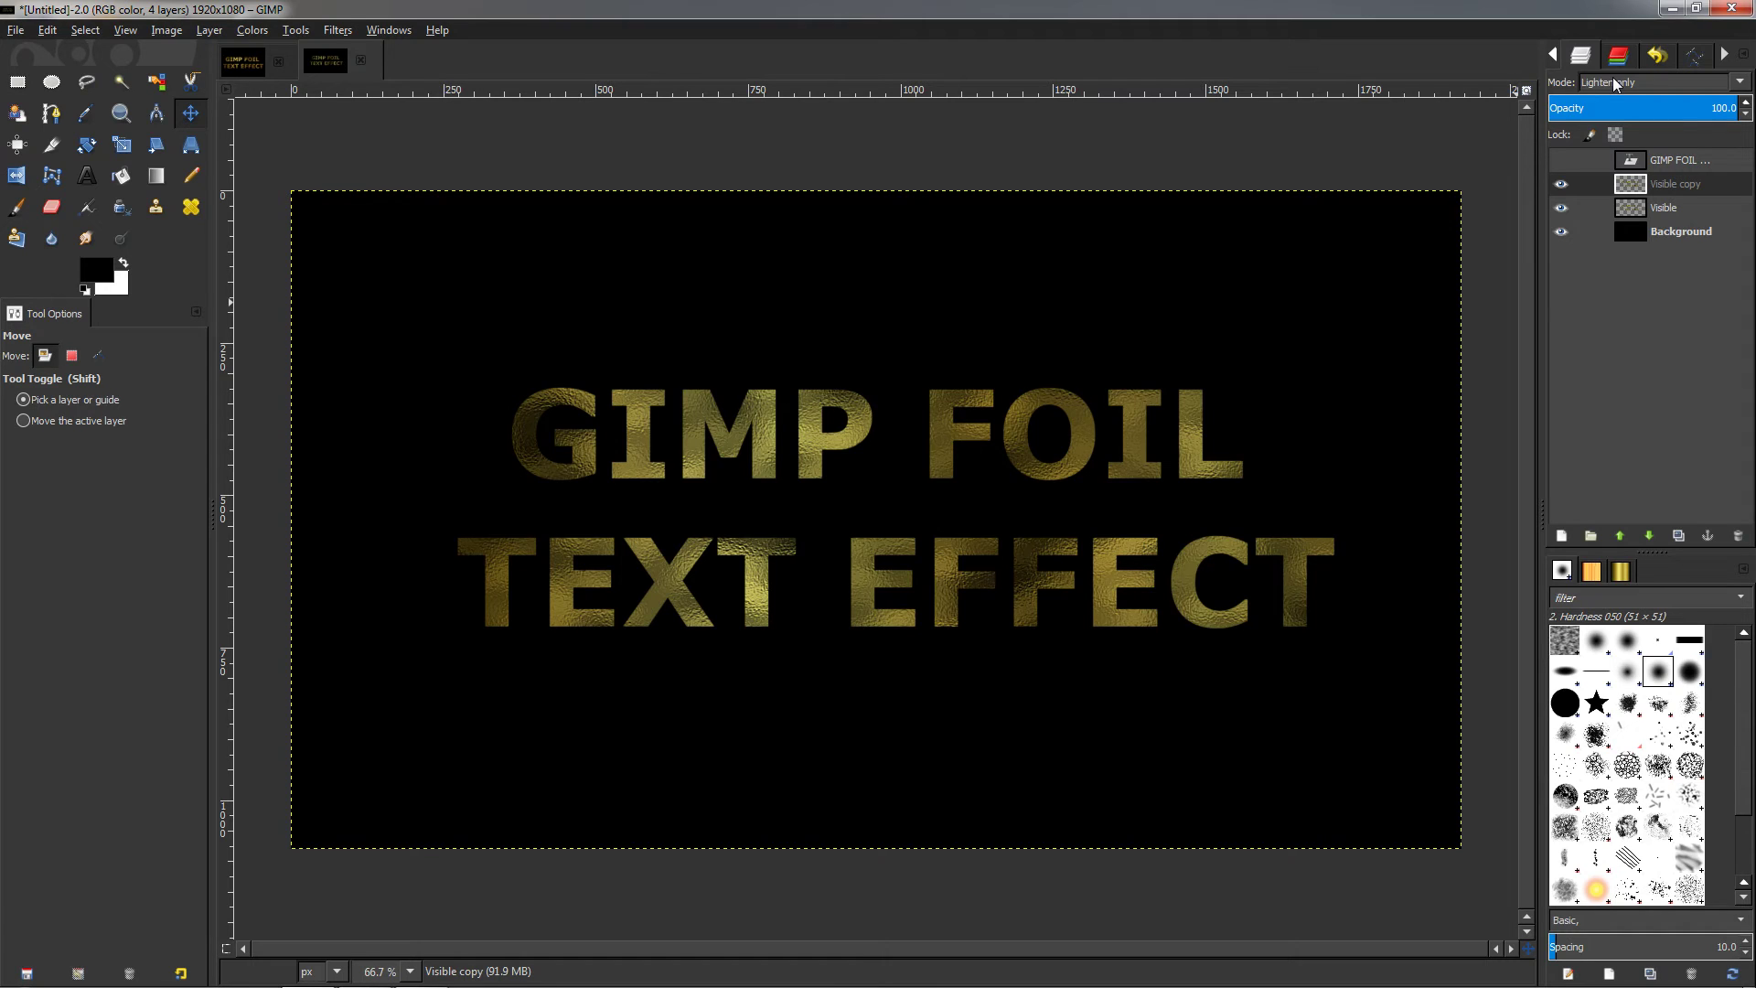
scroll(1614, 82, "down", 2)
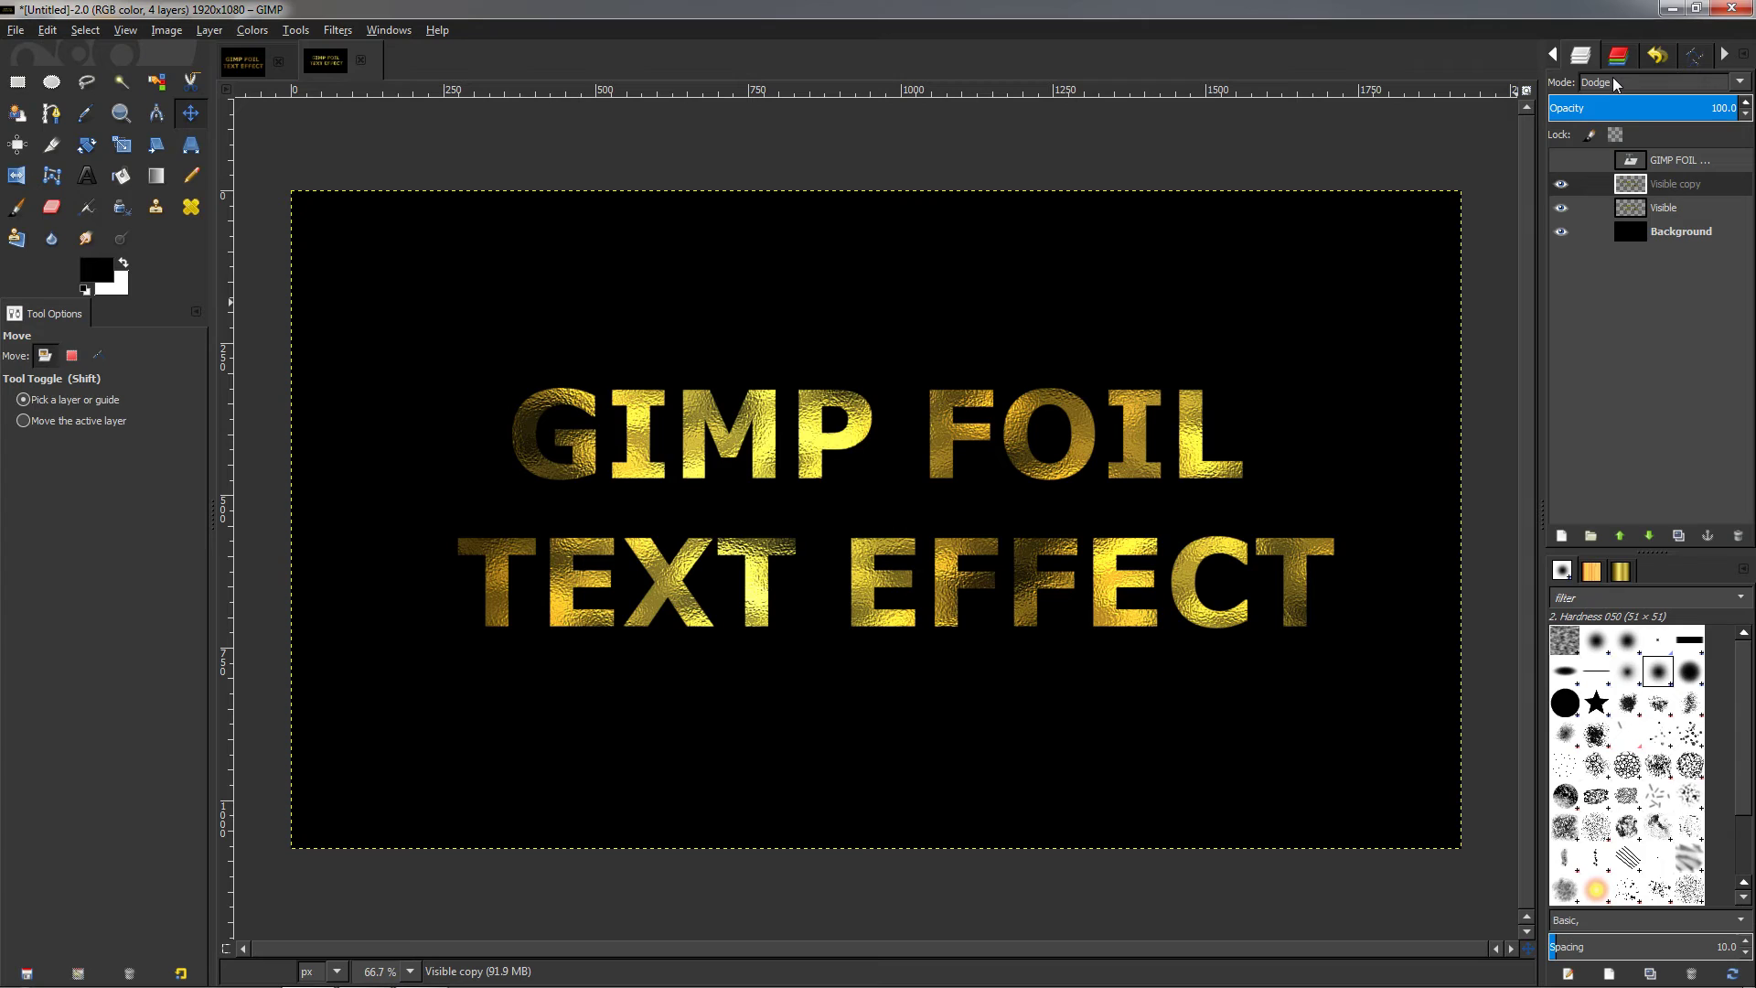
scroll(1614, 81, "down", 1)
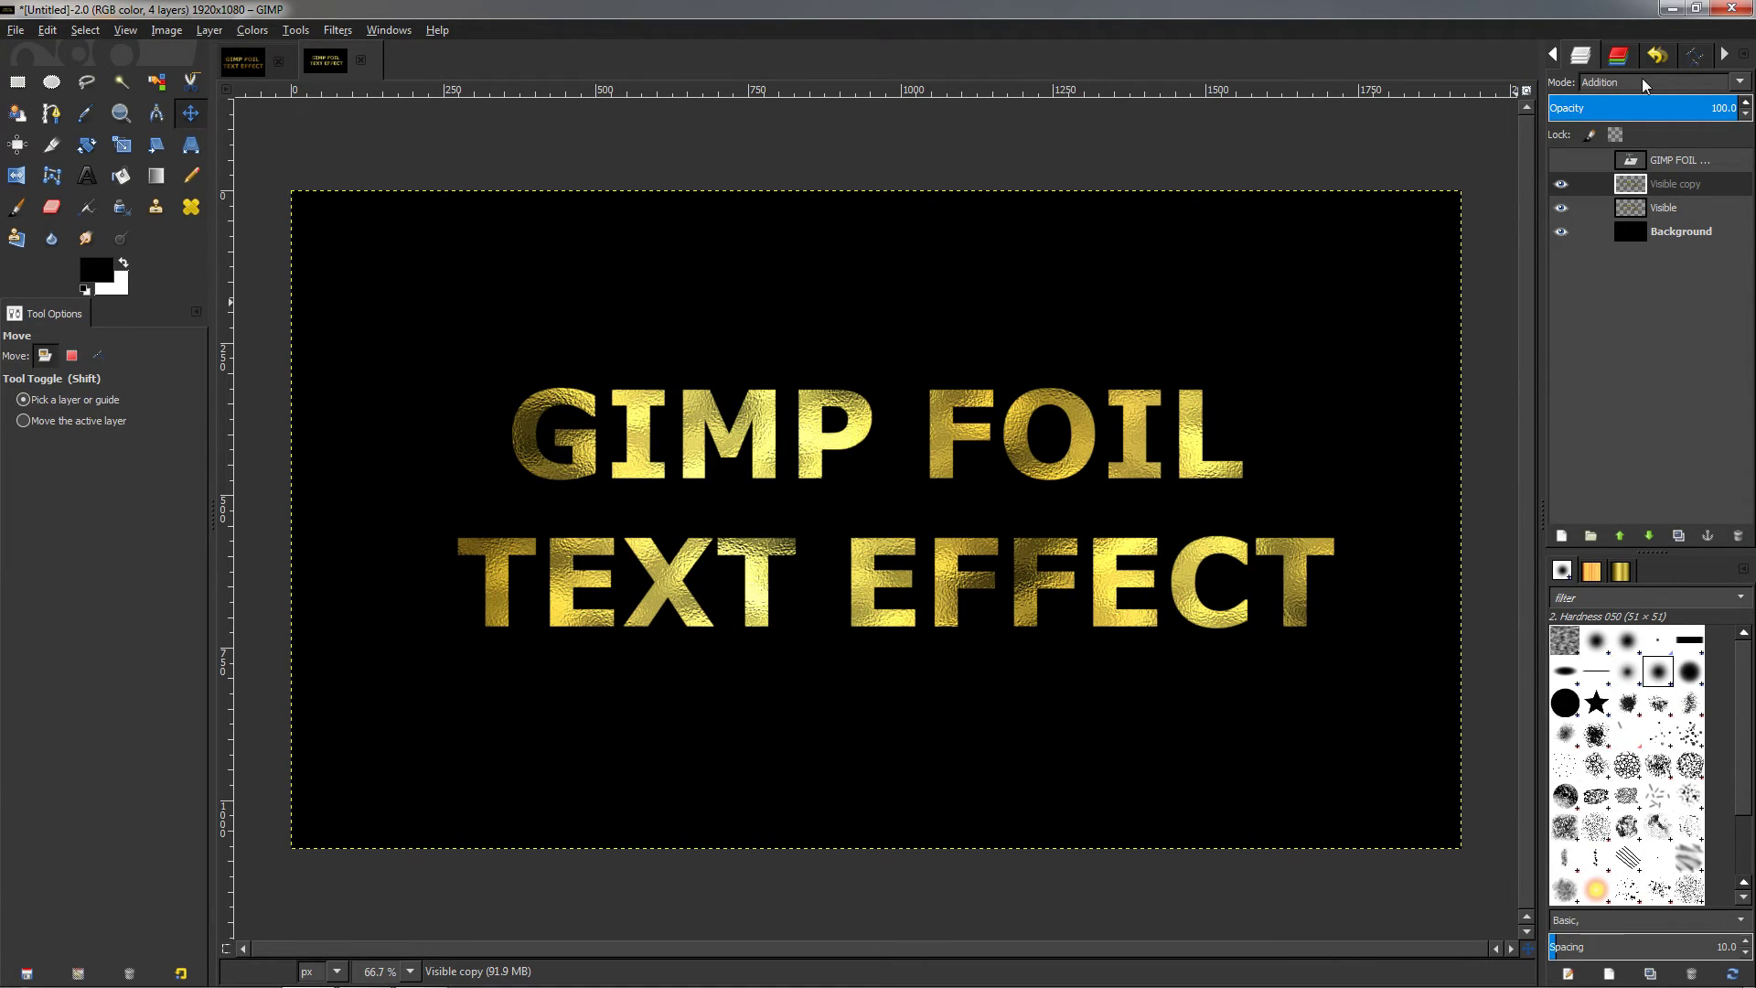
left_click(1669, 108)
left_click_drag(1669, 108, 1752, 117)
scroll(1650, 77, "down", 4)
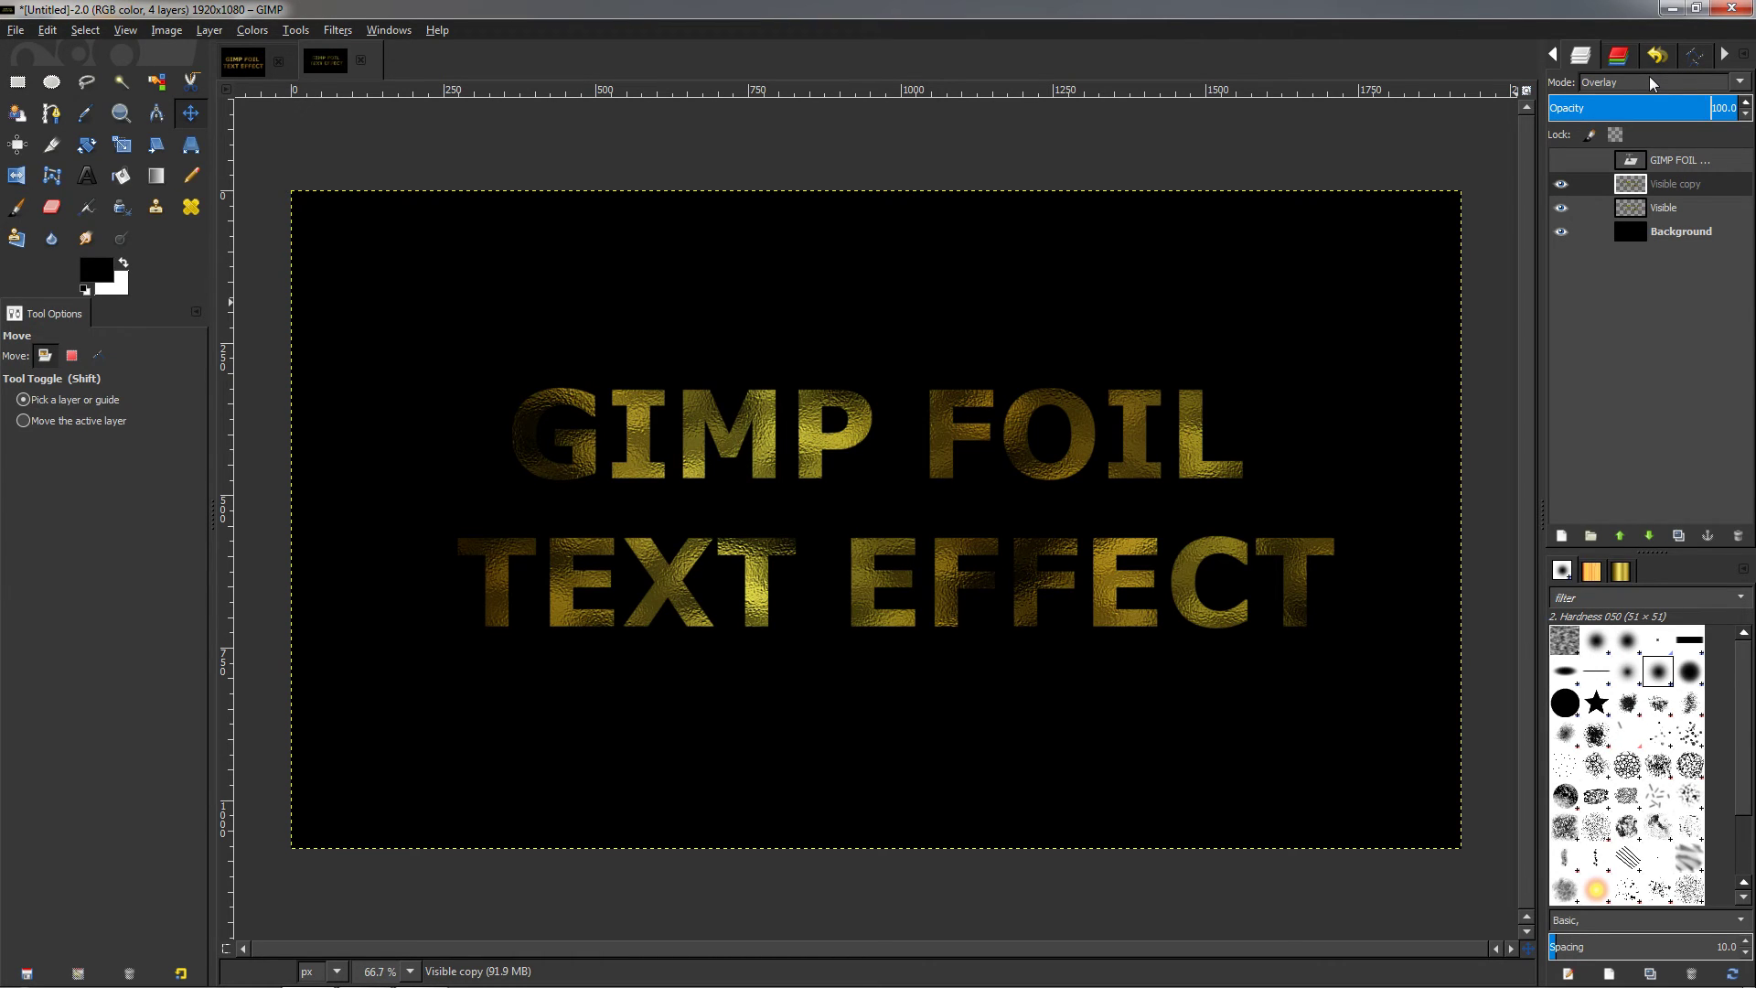
scroll(1649, 77, "down", 1)
scroll(1649, 77, "up", 5)
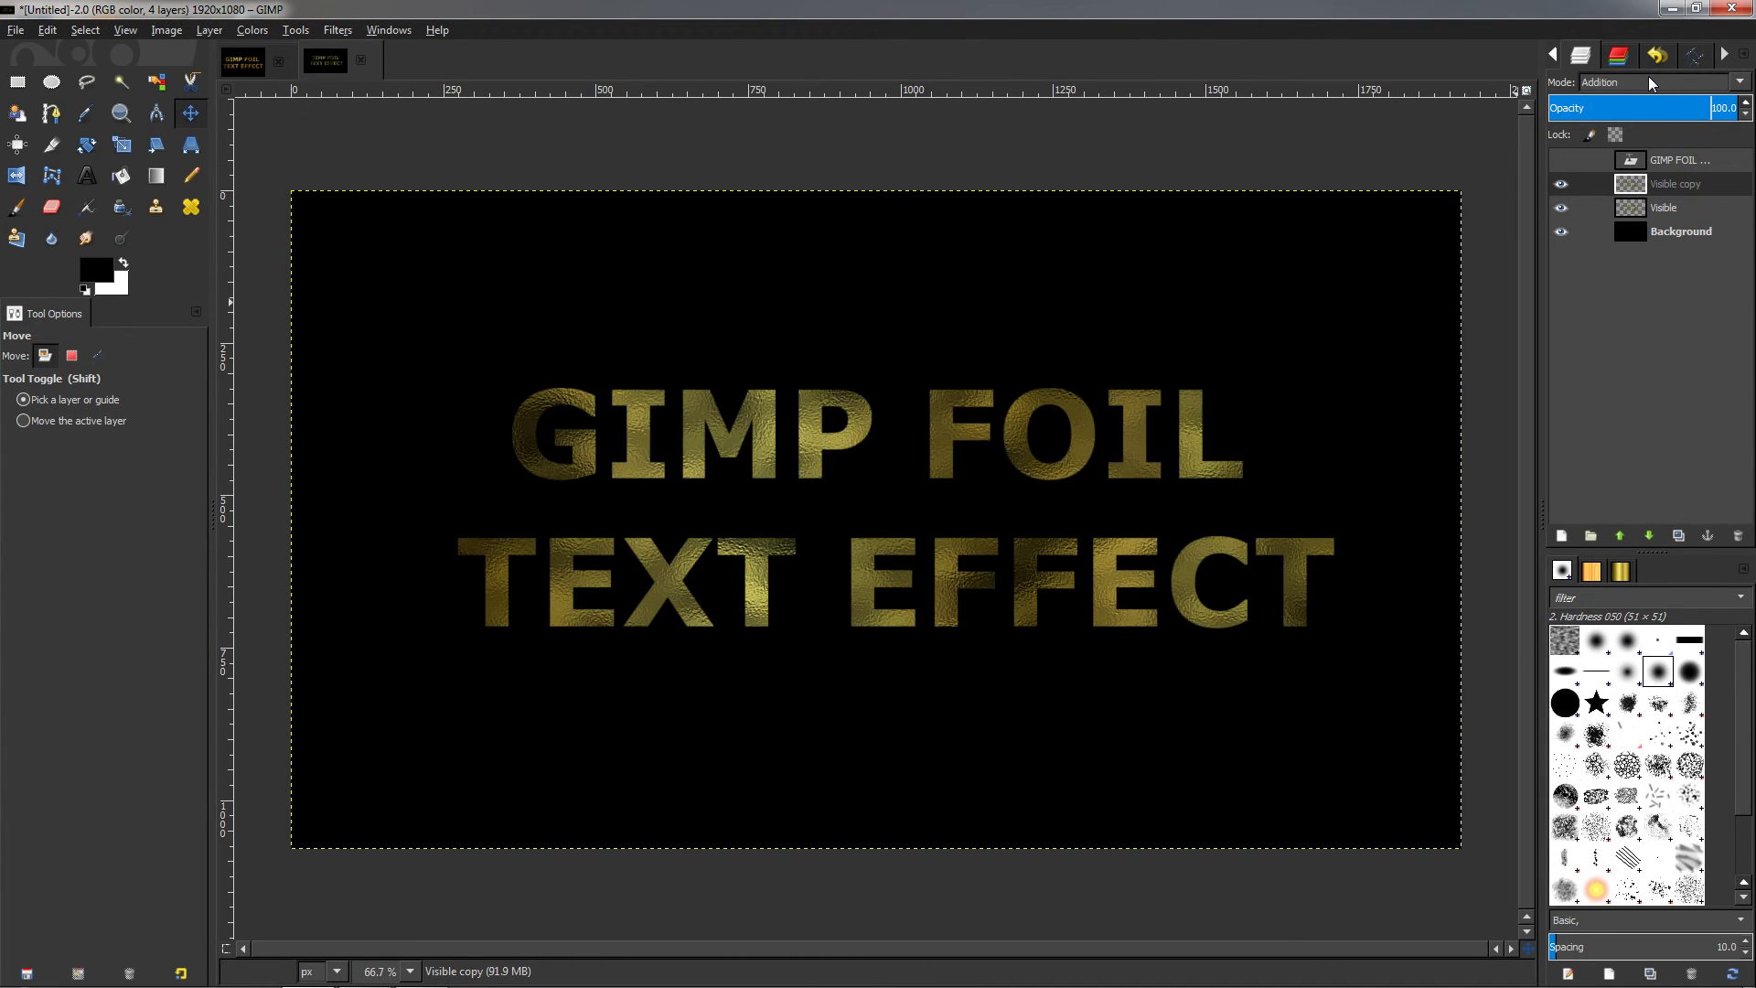
left_click(1694, 105)
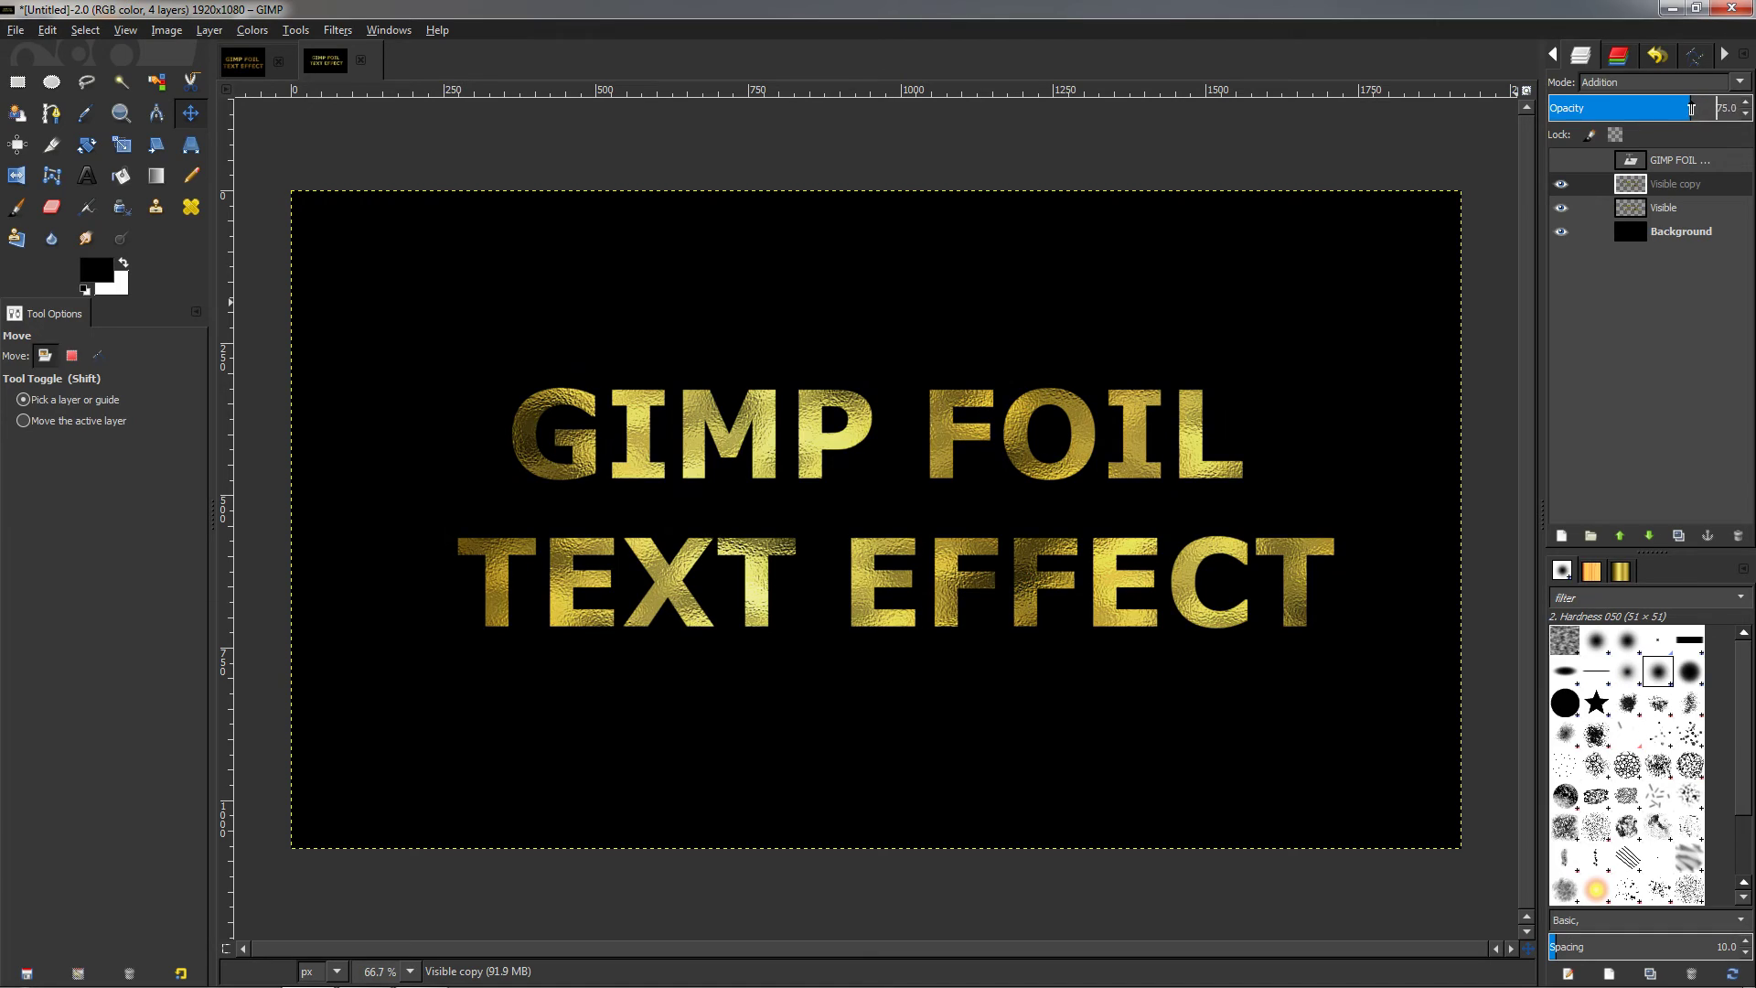
left_click(1691, 110)
left_click(243, 72)
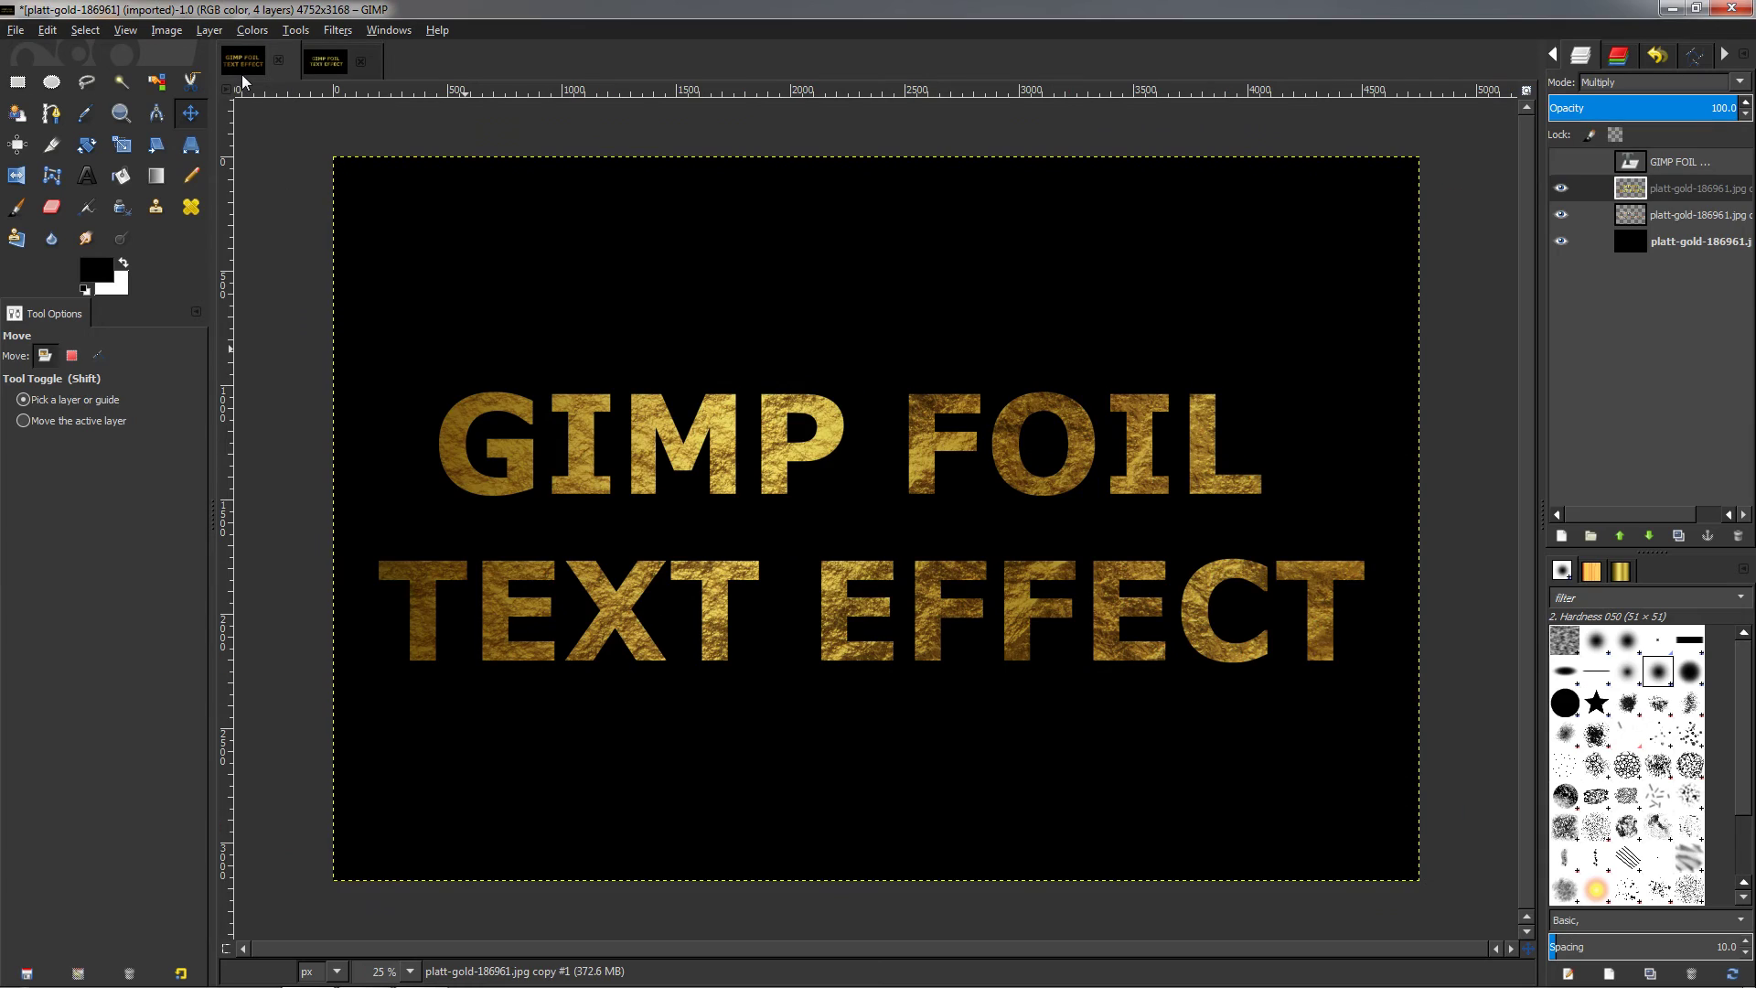
left_click(321, 62)
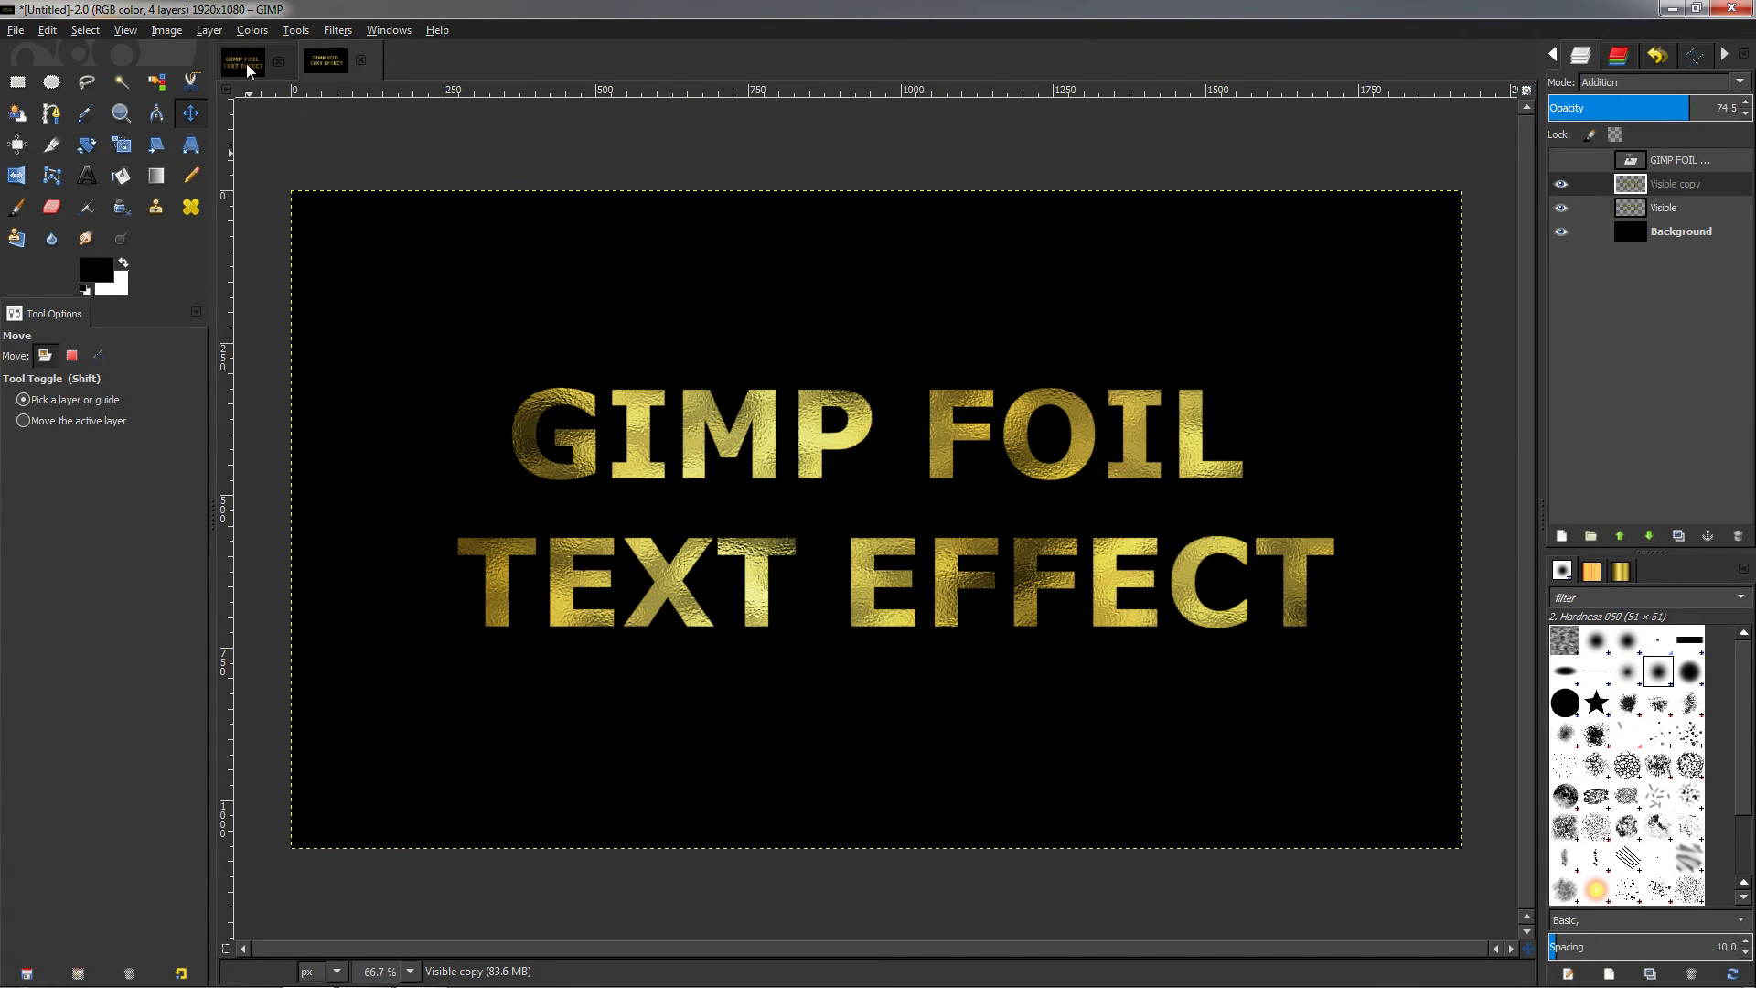
left_click(245, 63)
left_click(314, 62)
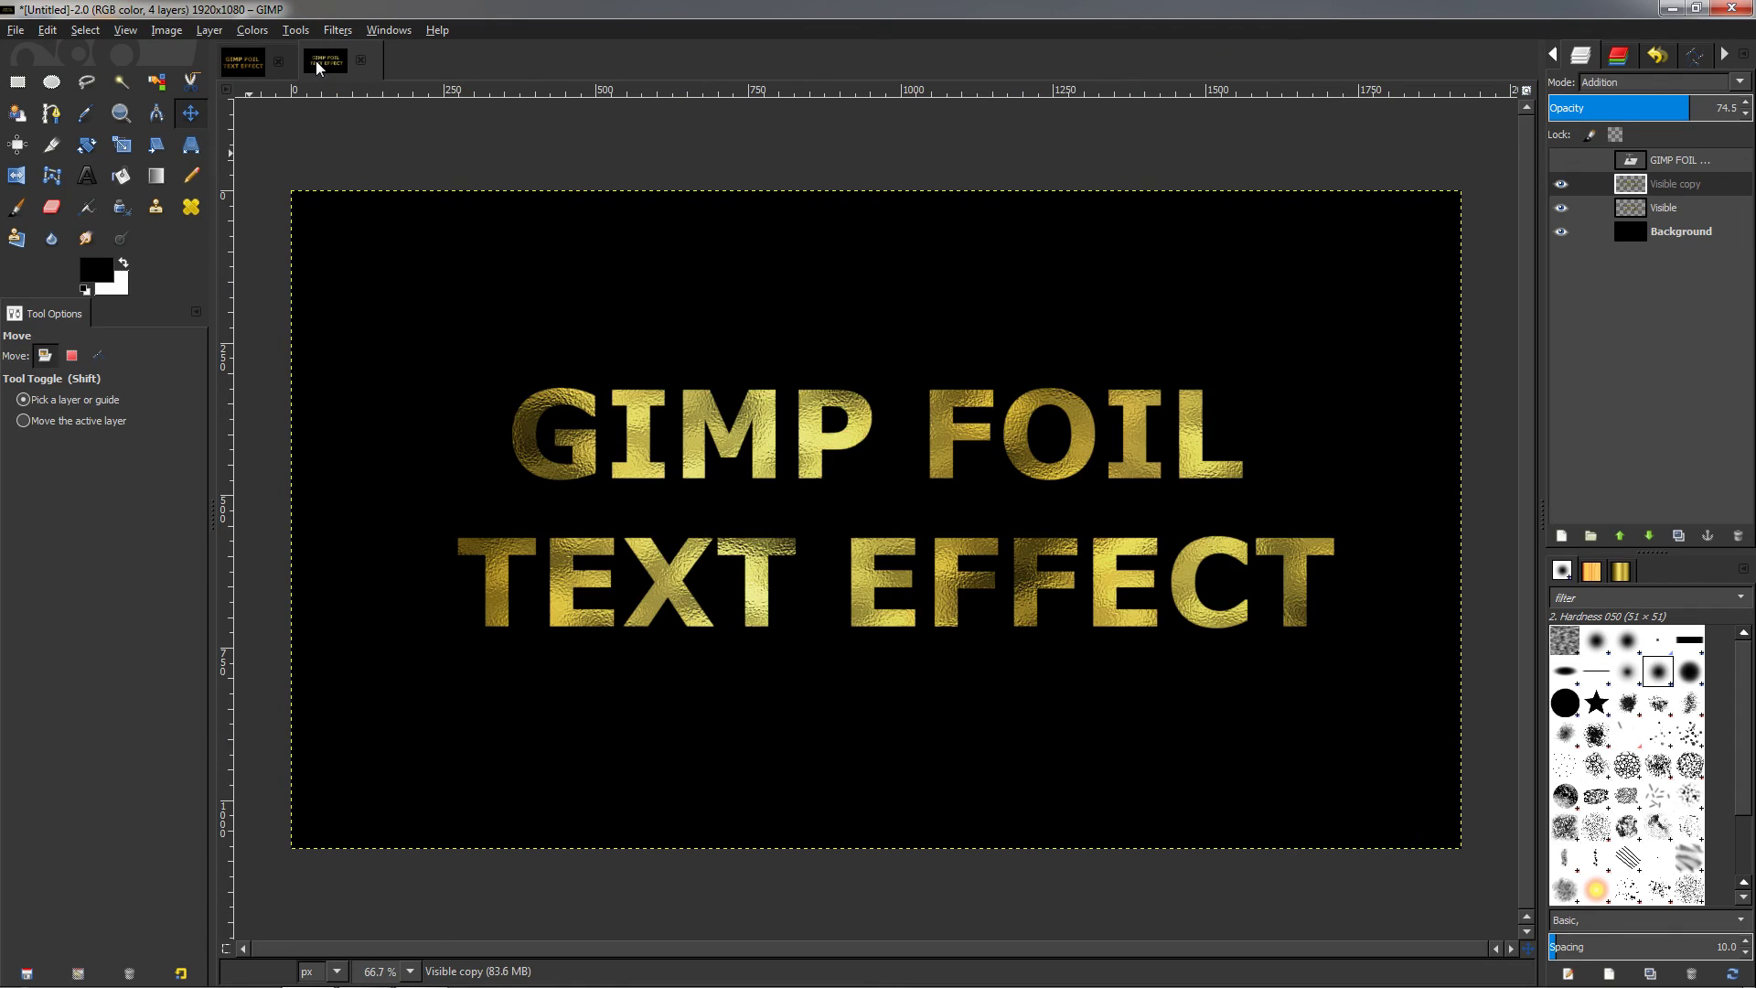